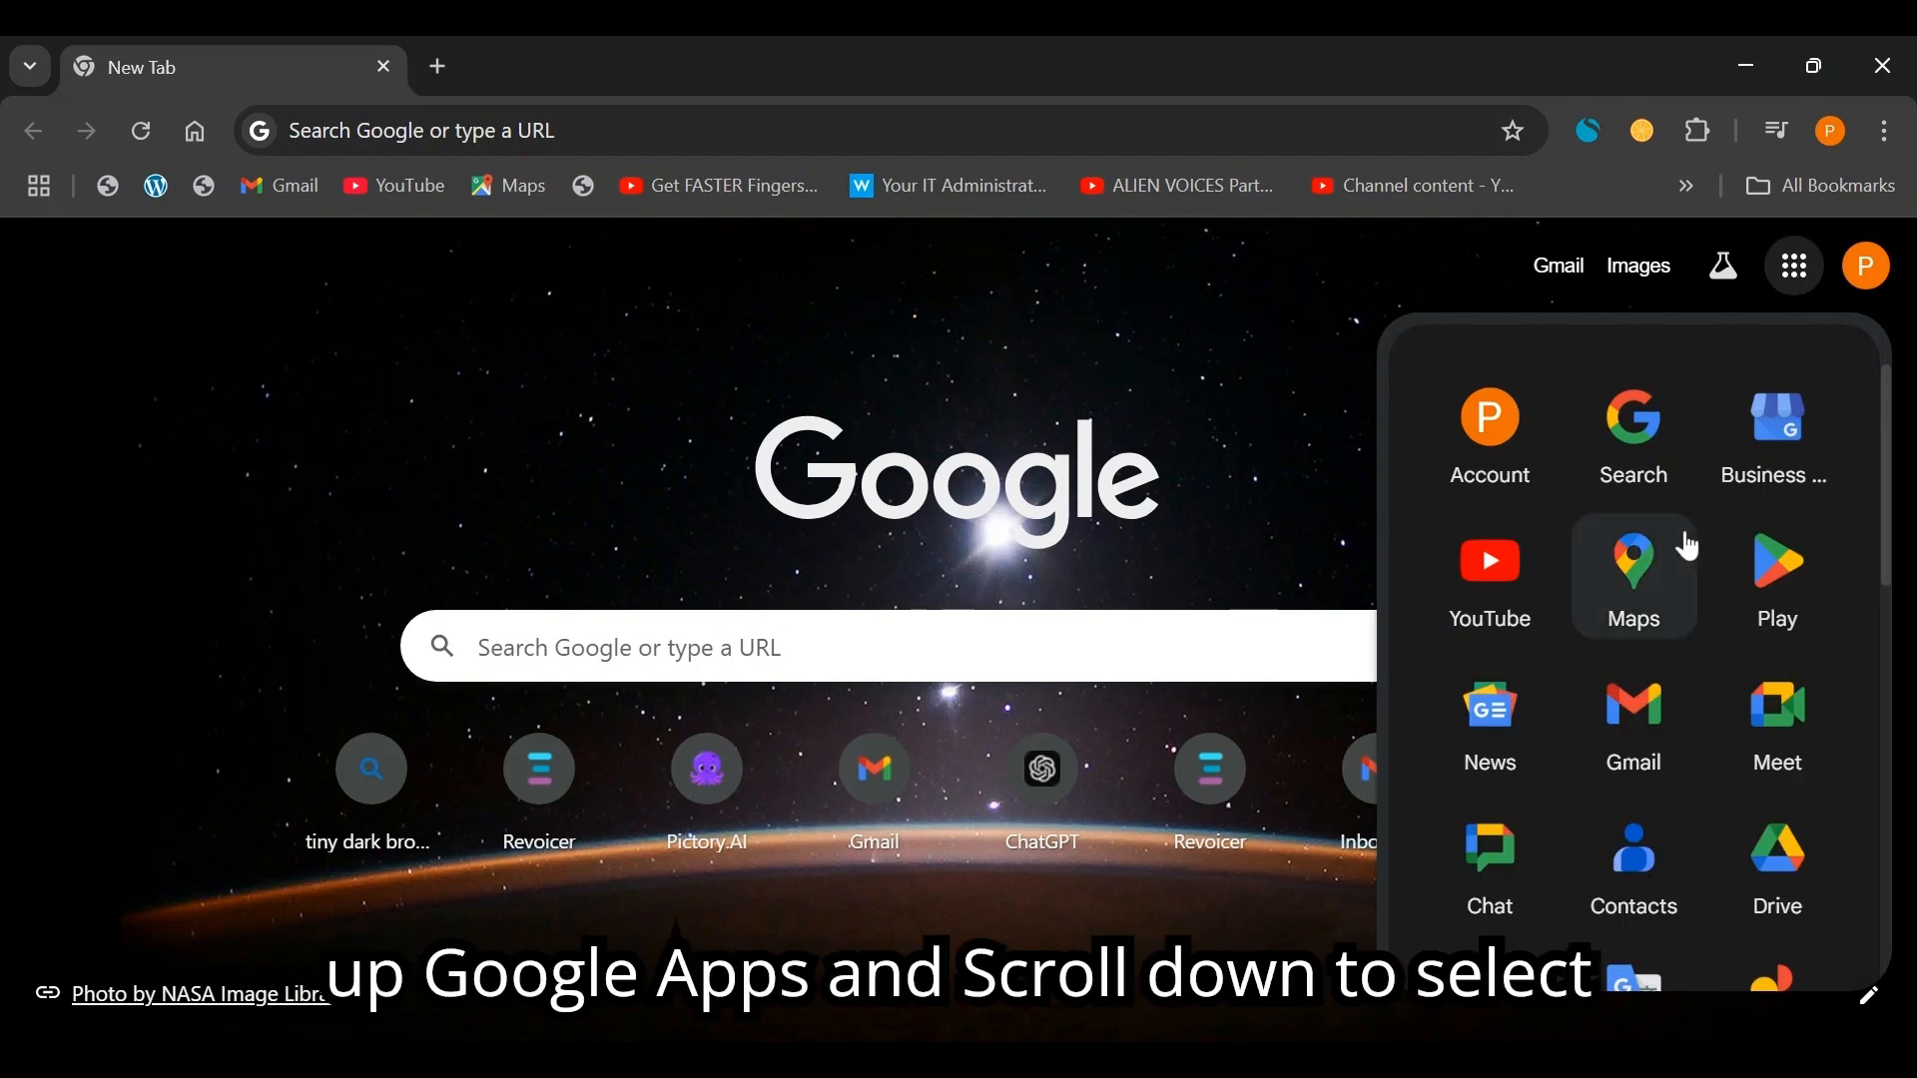
- Open Google Sheets from the Google apps list and create a blank spreadsheet
scroll(1695, 566, "down", 8)
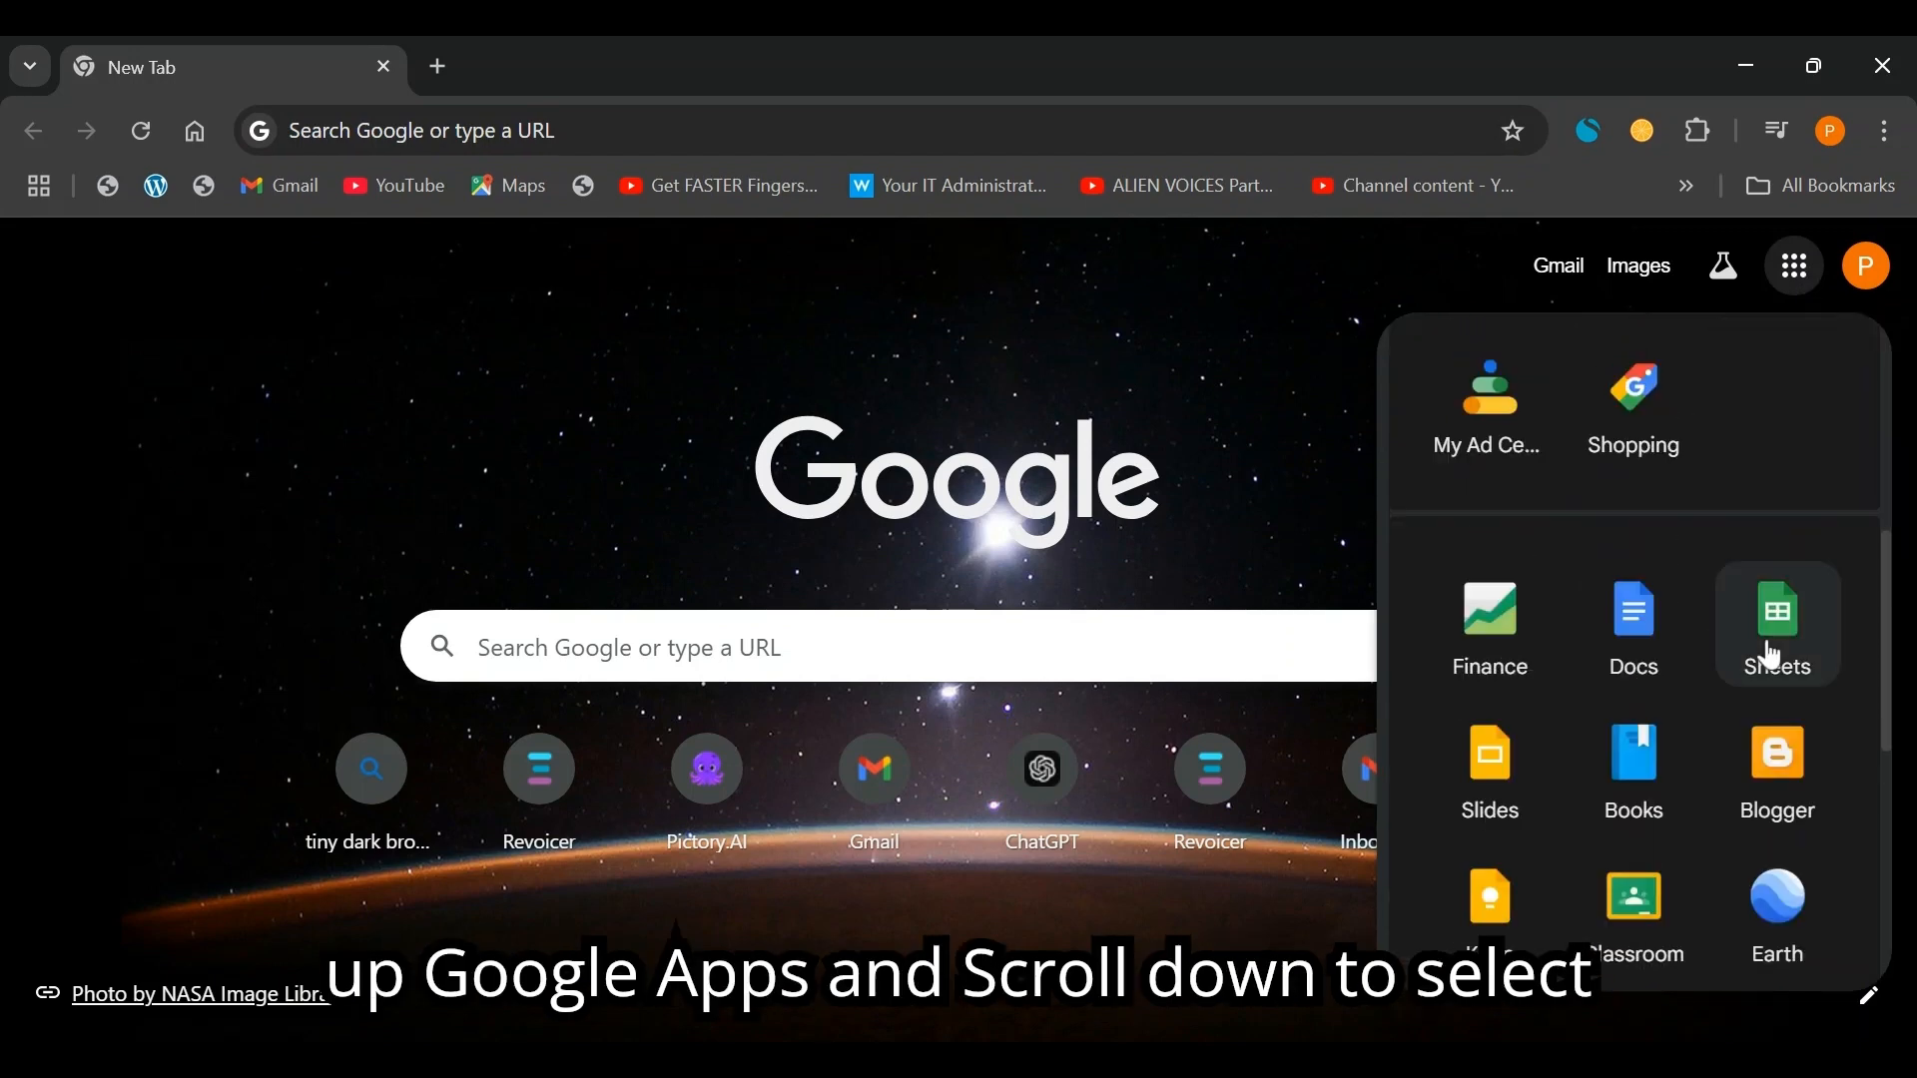
left_click(1775, 649)
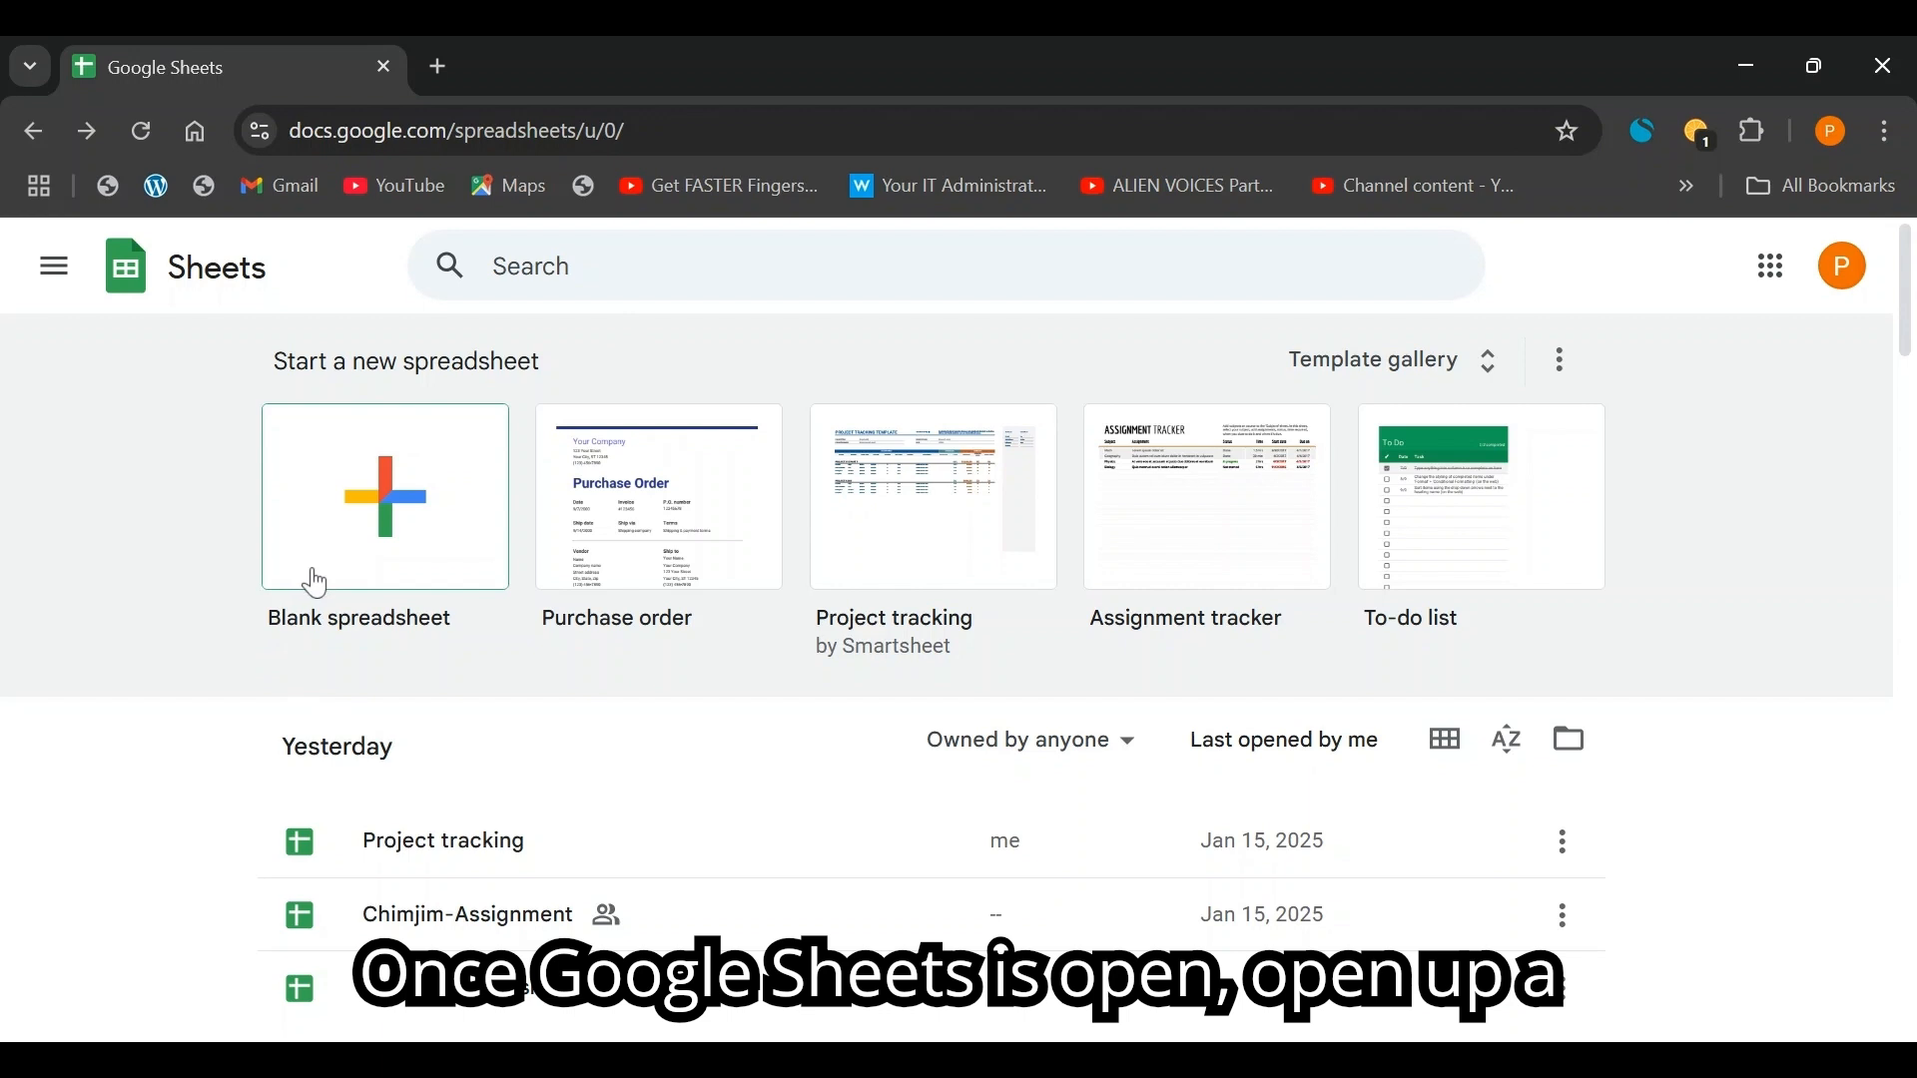
left_click(369, 519)
- Rename the untitled spreadsheet as "Orders"
left_click(185, 252)
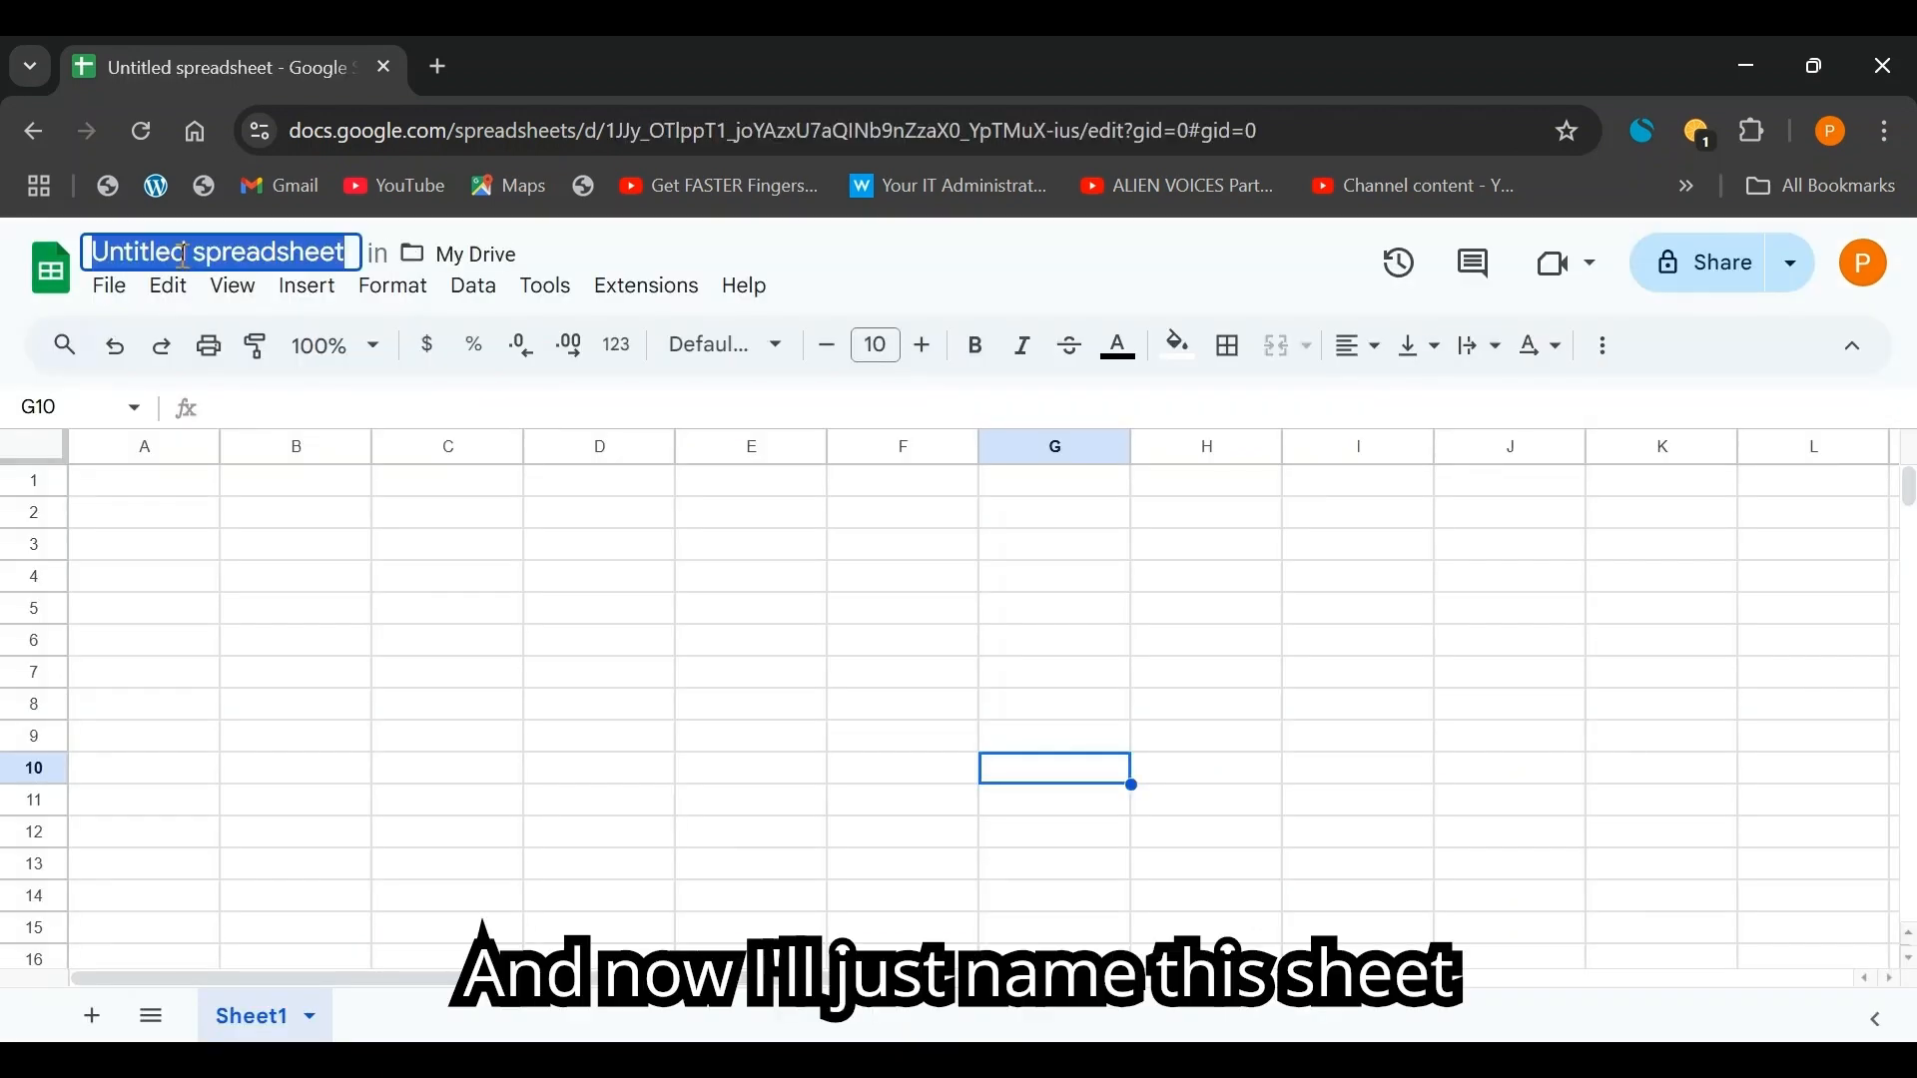
type("Orders")
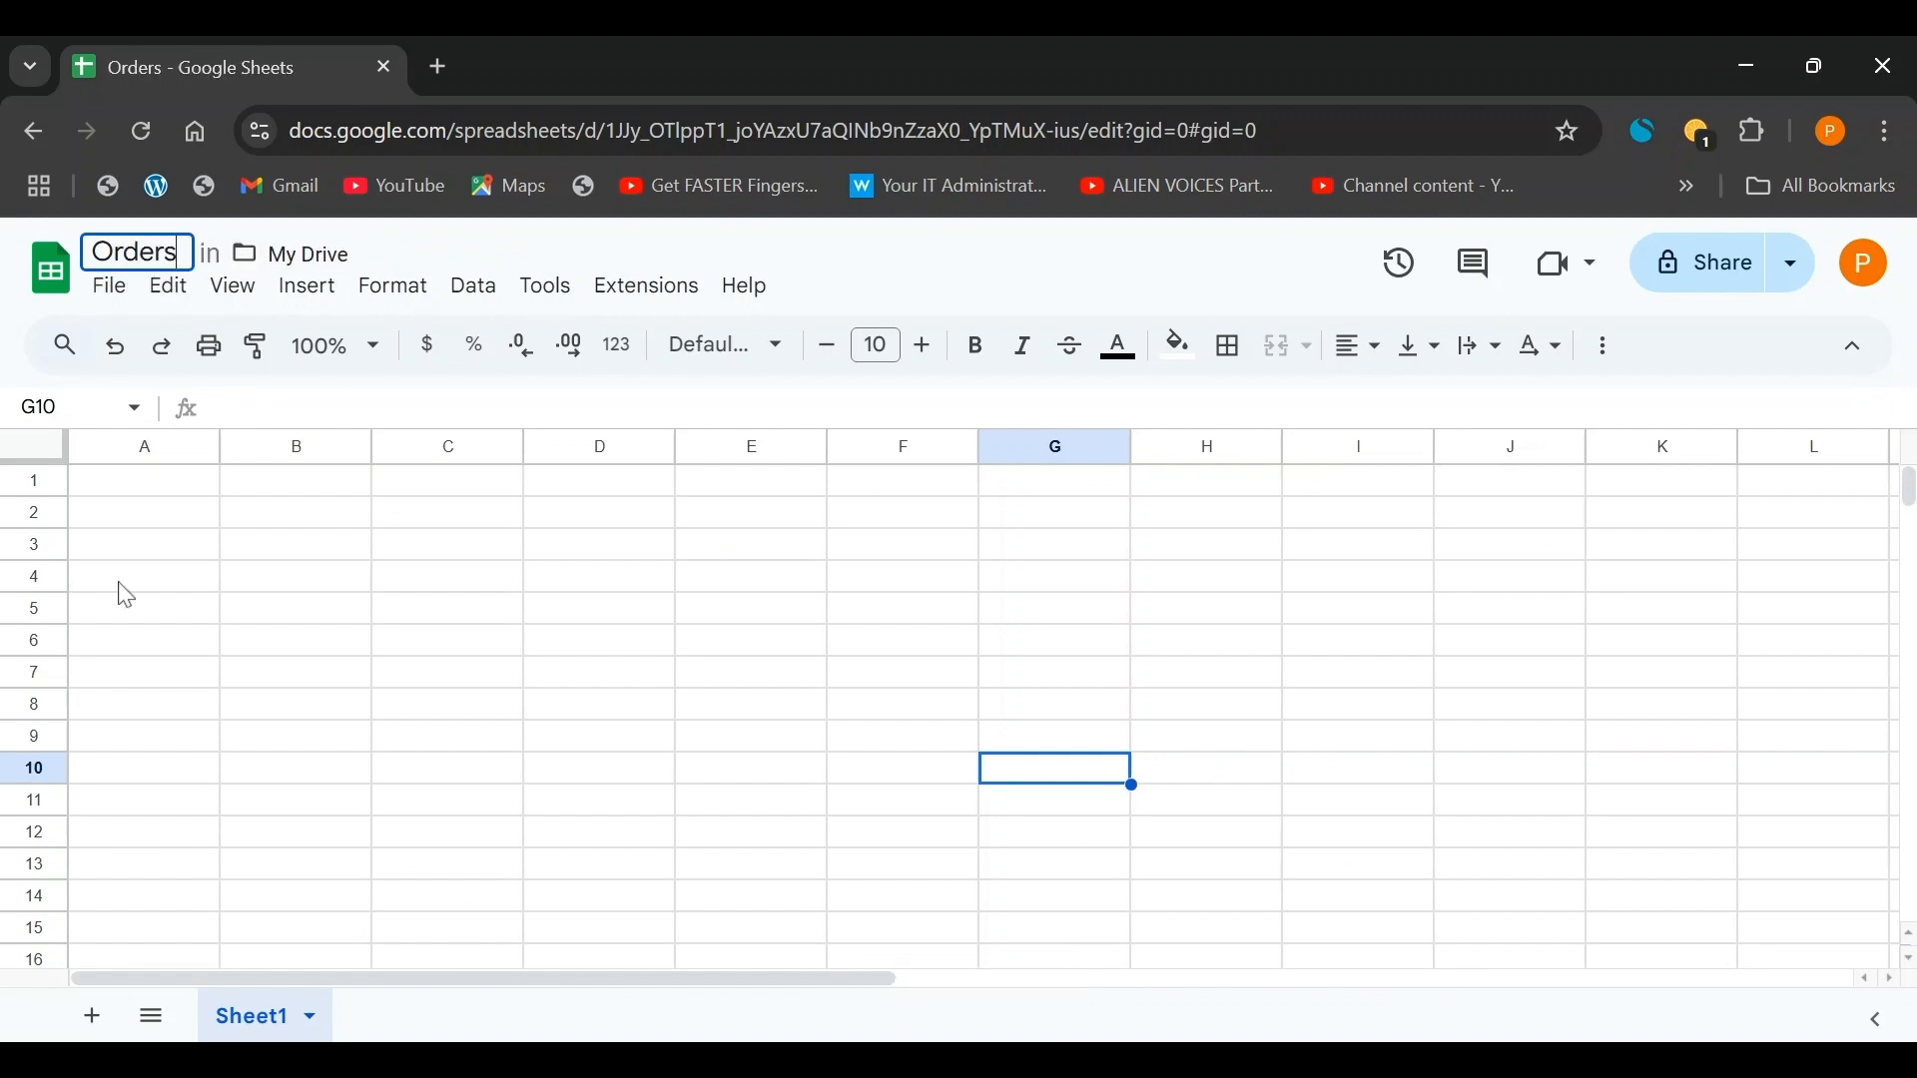
- Paste the list of field names, from Order ID to Delivery Status, into column A starting at cell A4
left_click(145, 587)
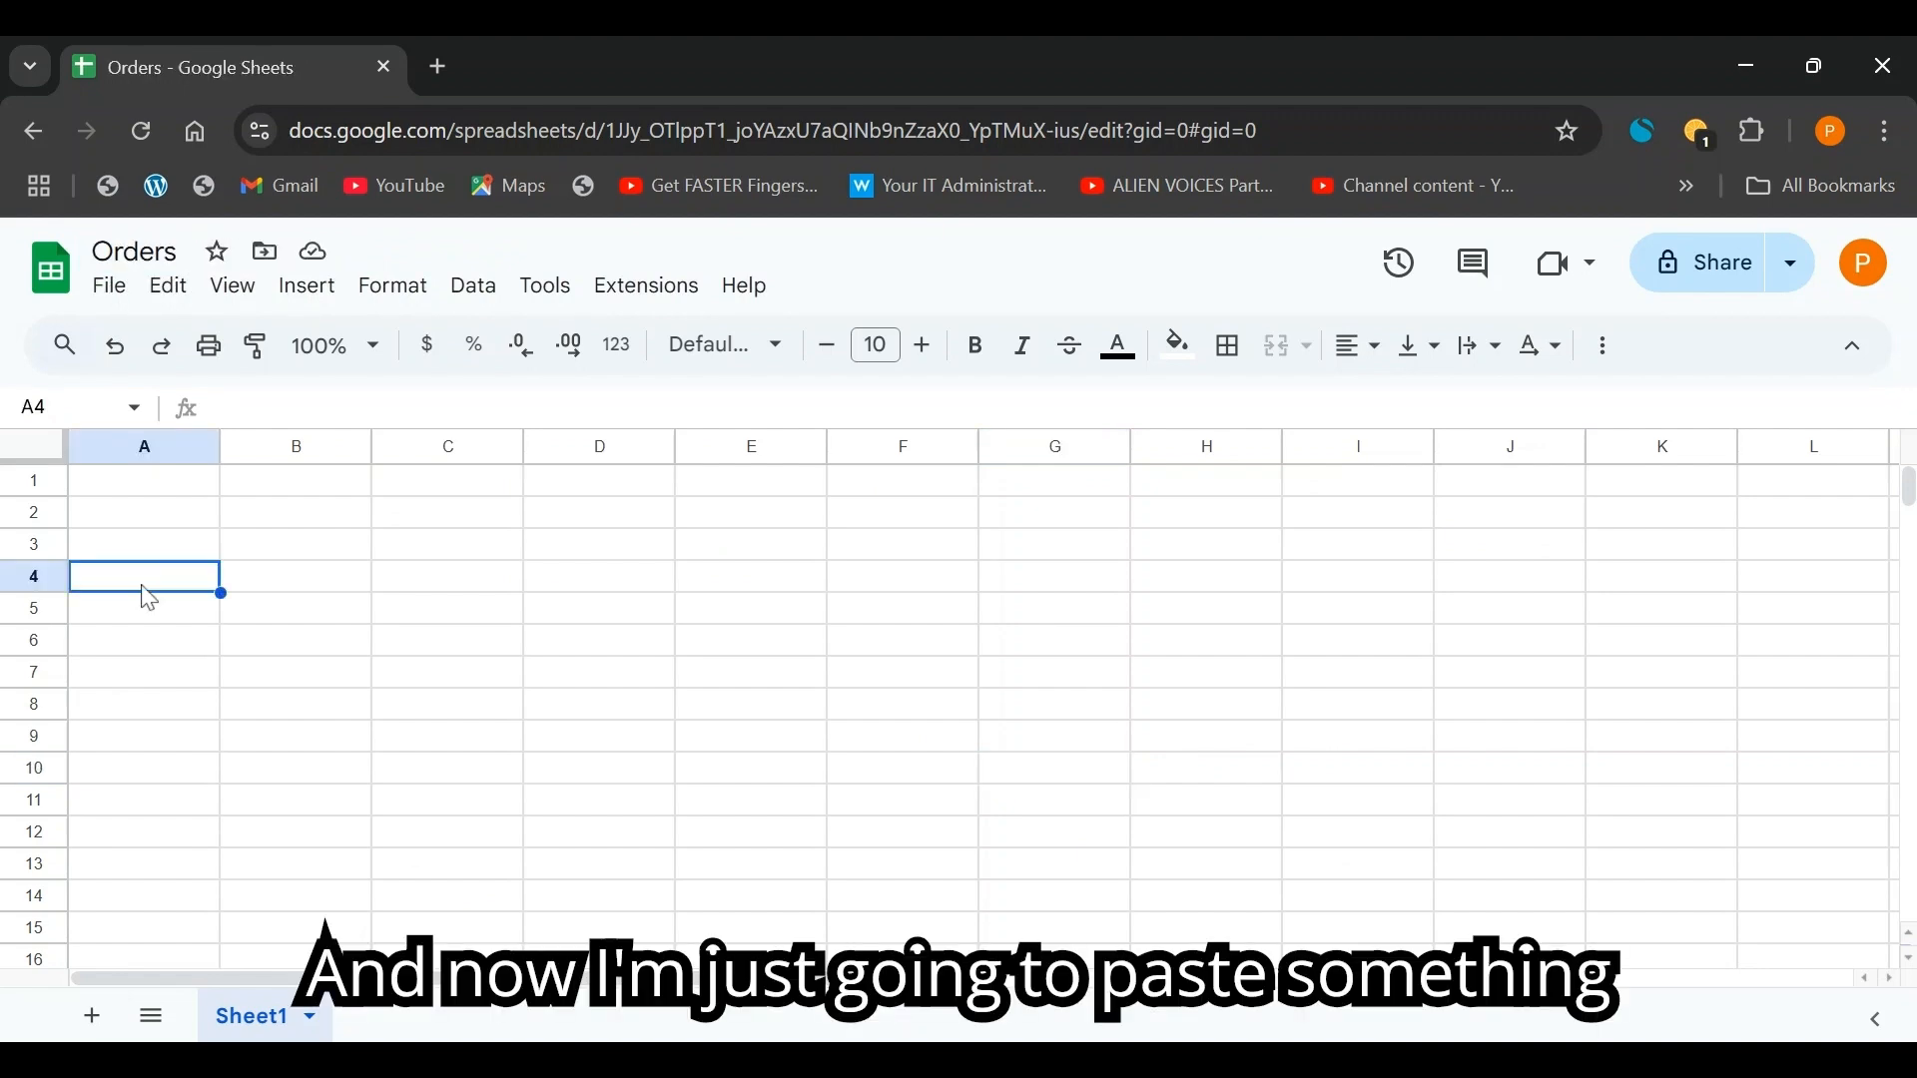
type("Order ID  Customer Name  Order Details  Order Date  Delivery Date:  Amount Paid  Delivery Status")
left_click(145, 699)
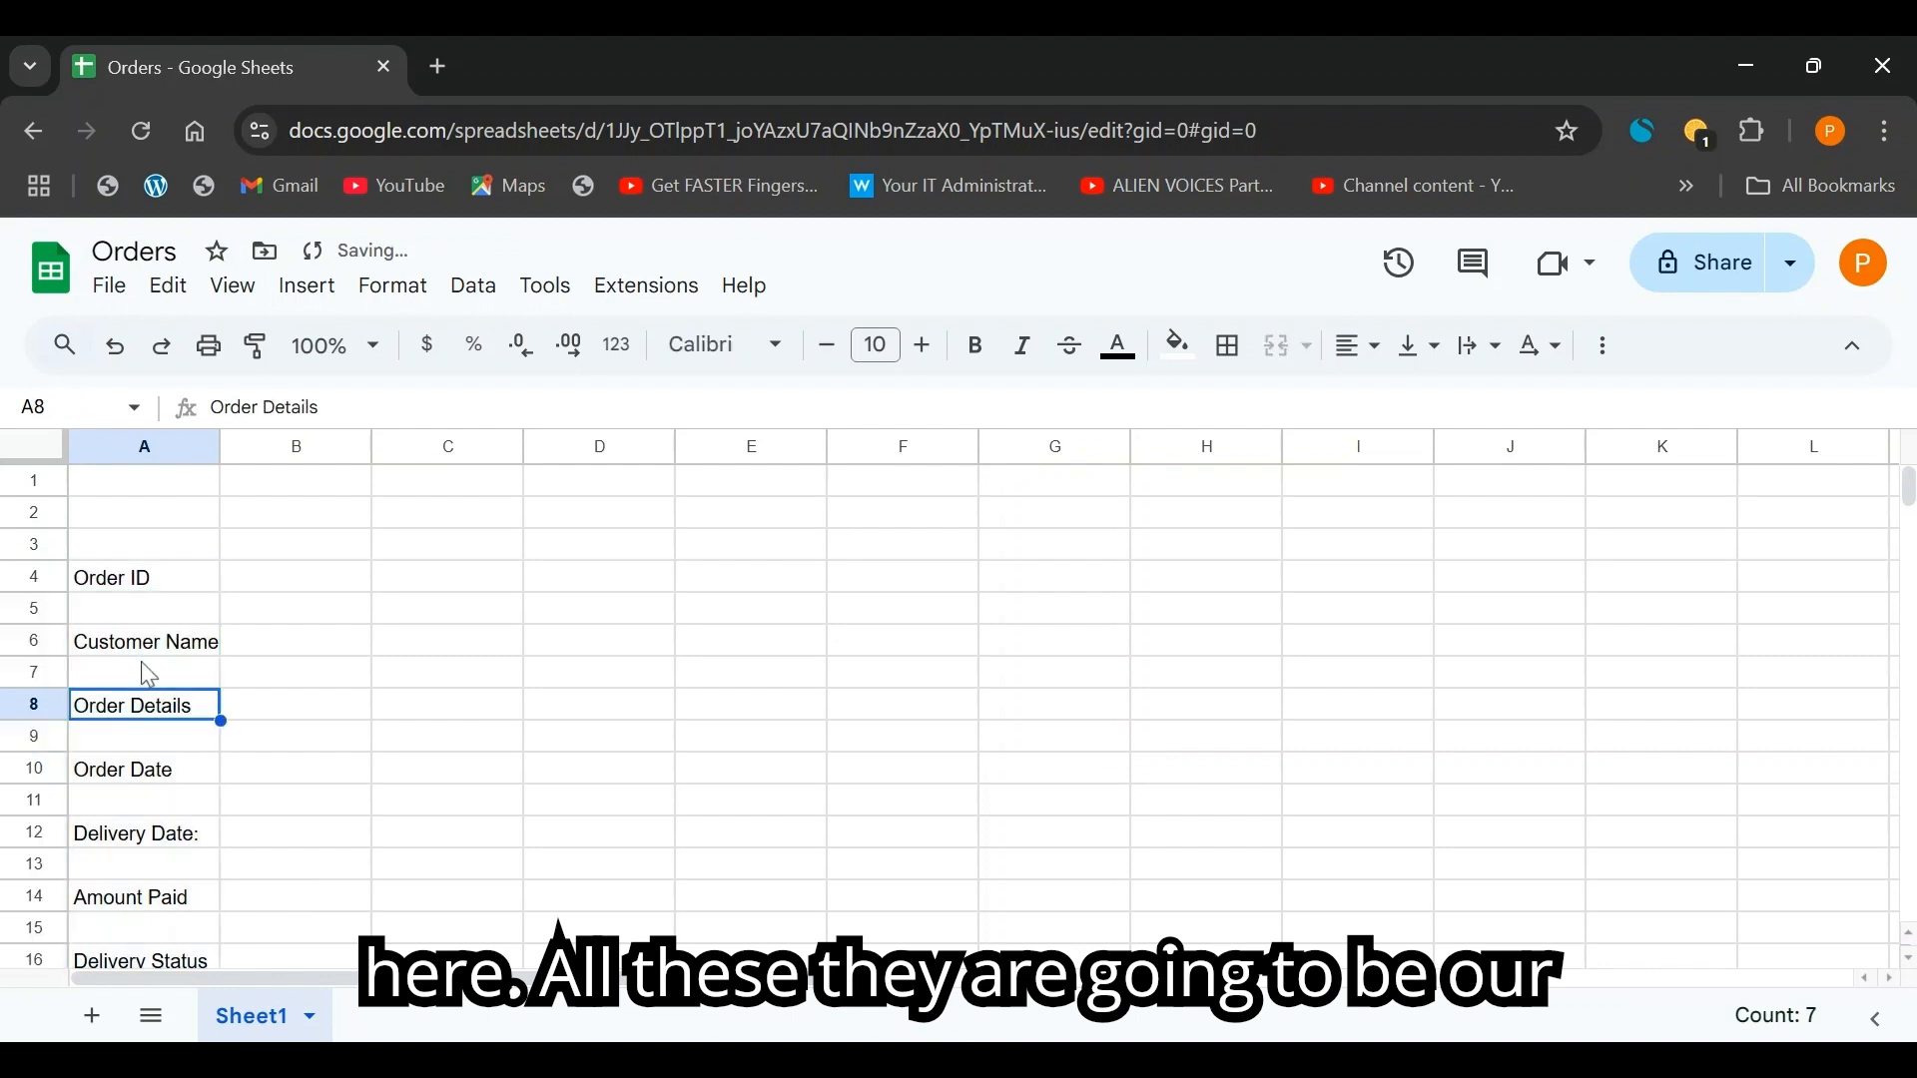
left_click(125, 589)
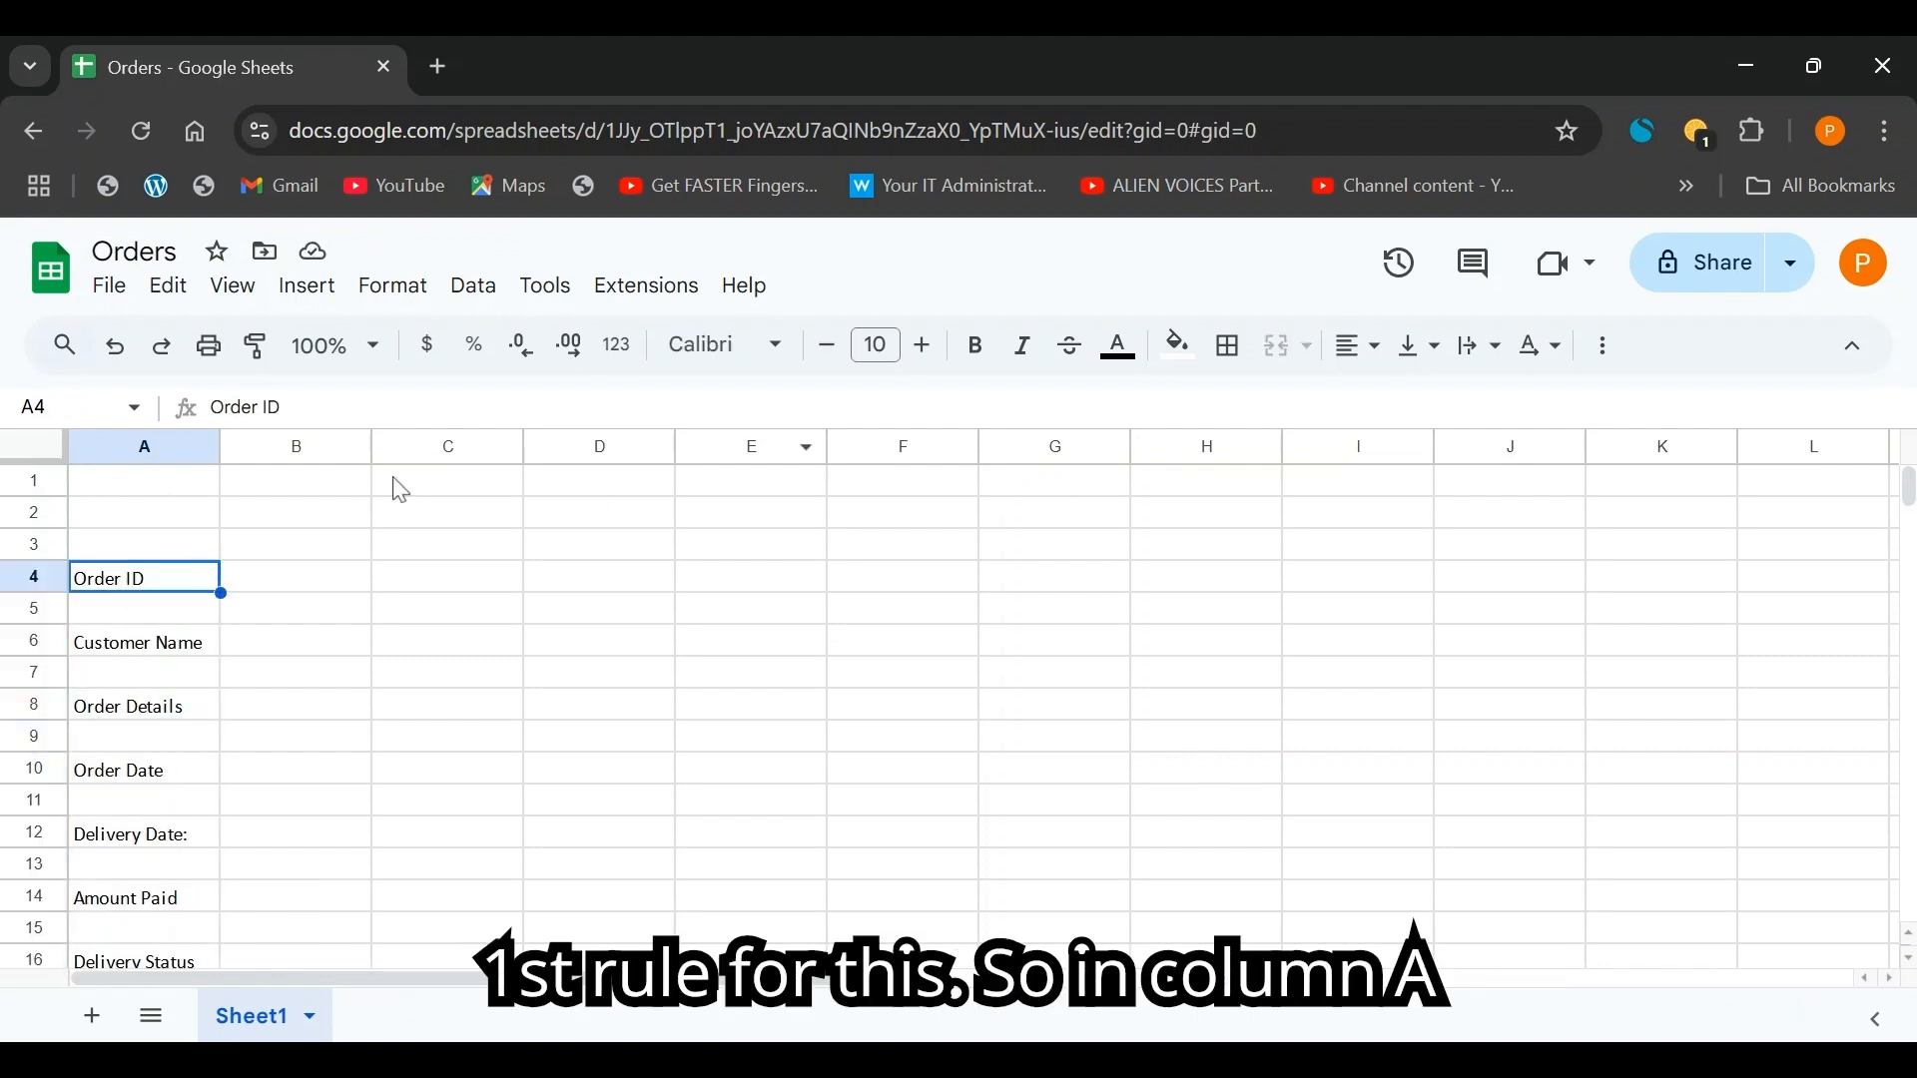
- Enter the headers "Order Id", "Customer Name" and "Order Details" in cells A1 to C1
left_click(134, 486)
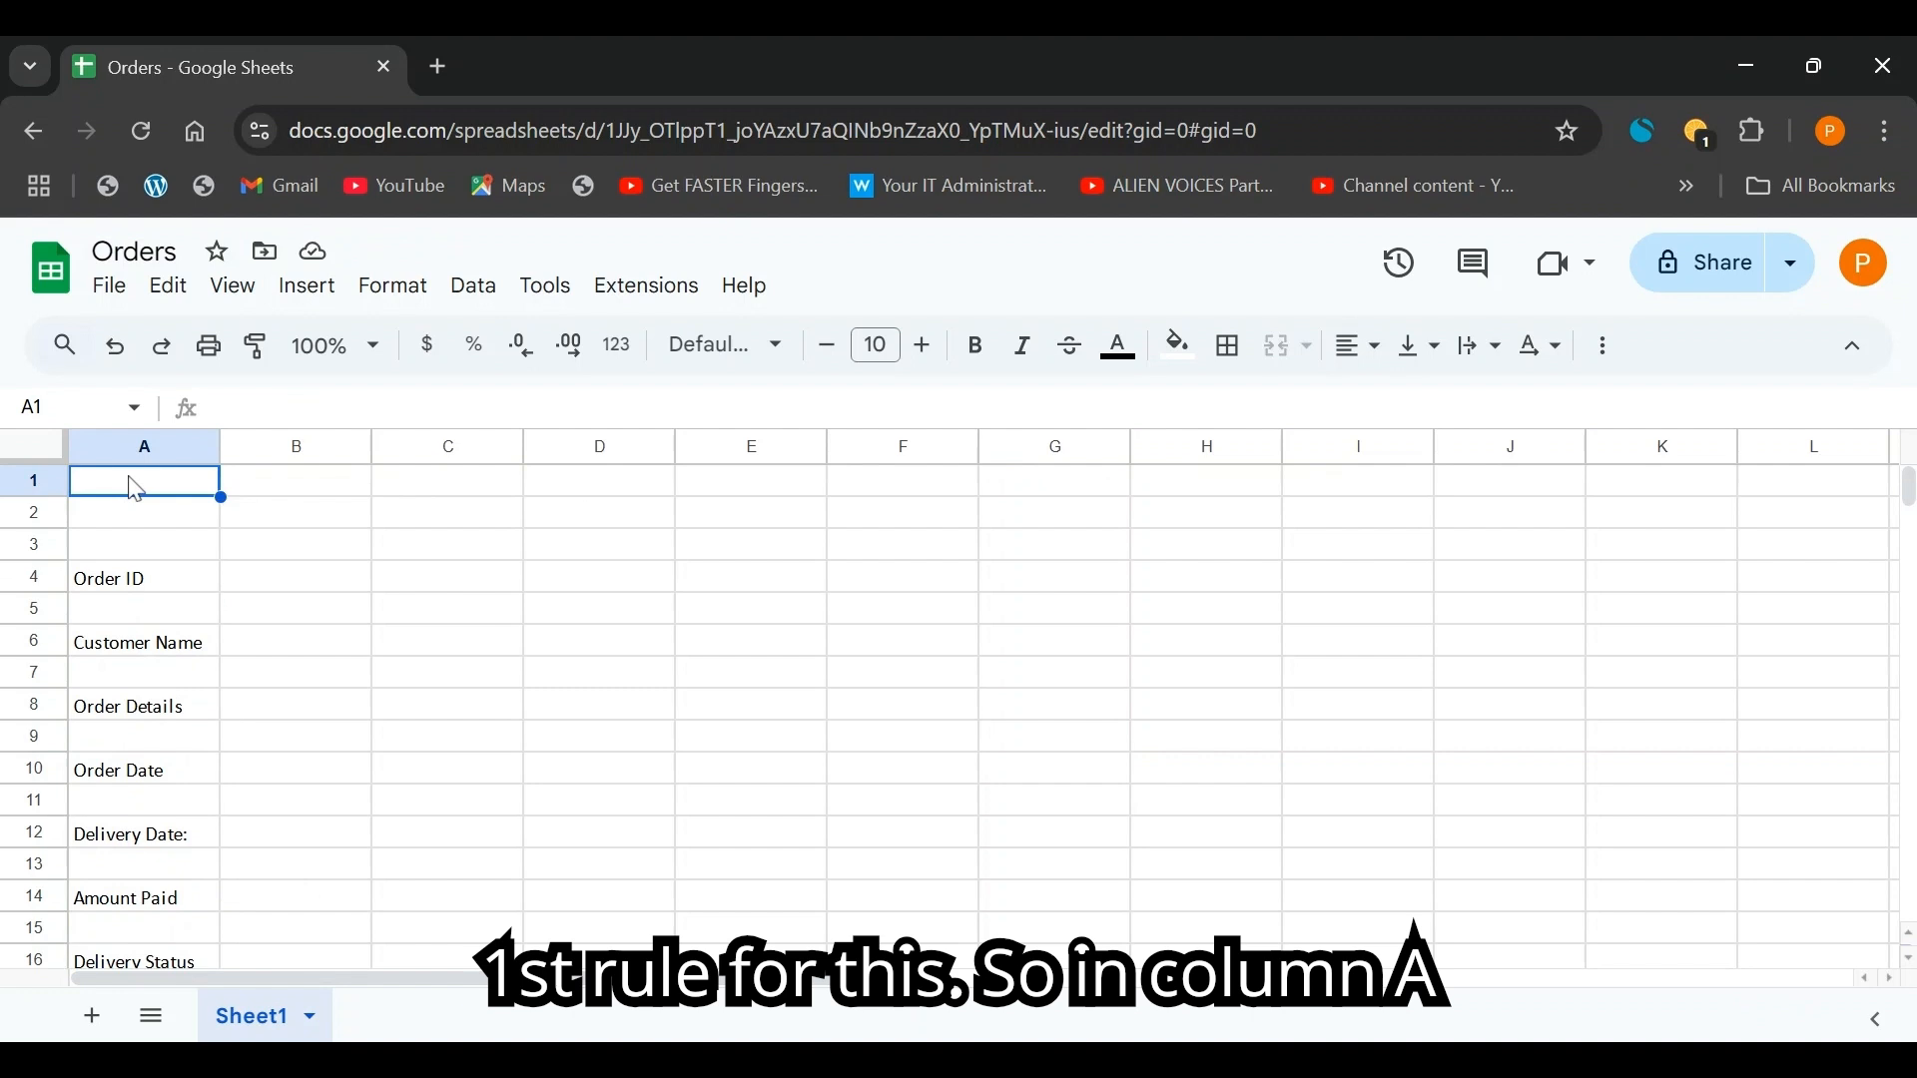
type("Order")
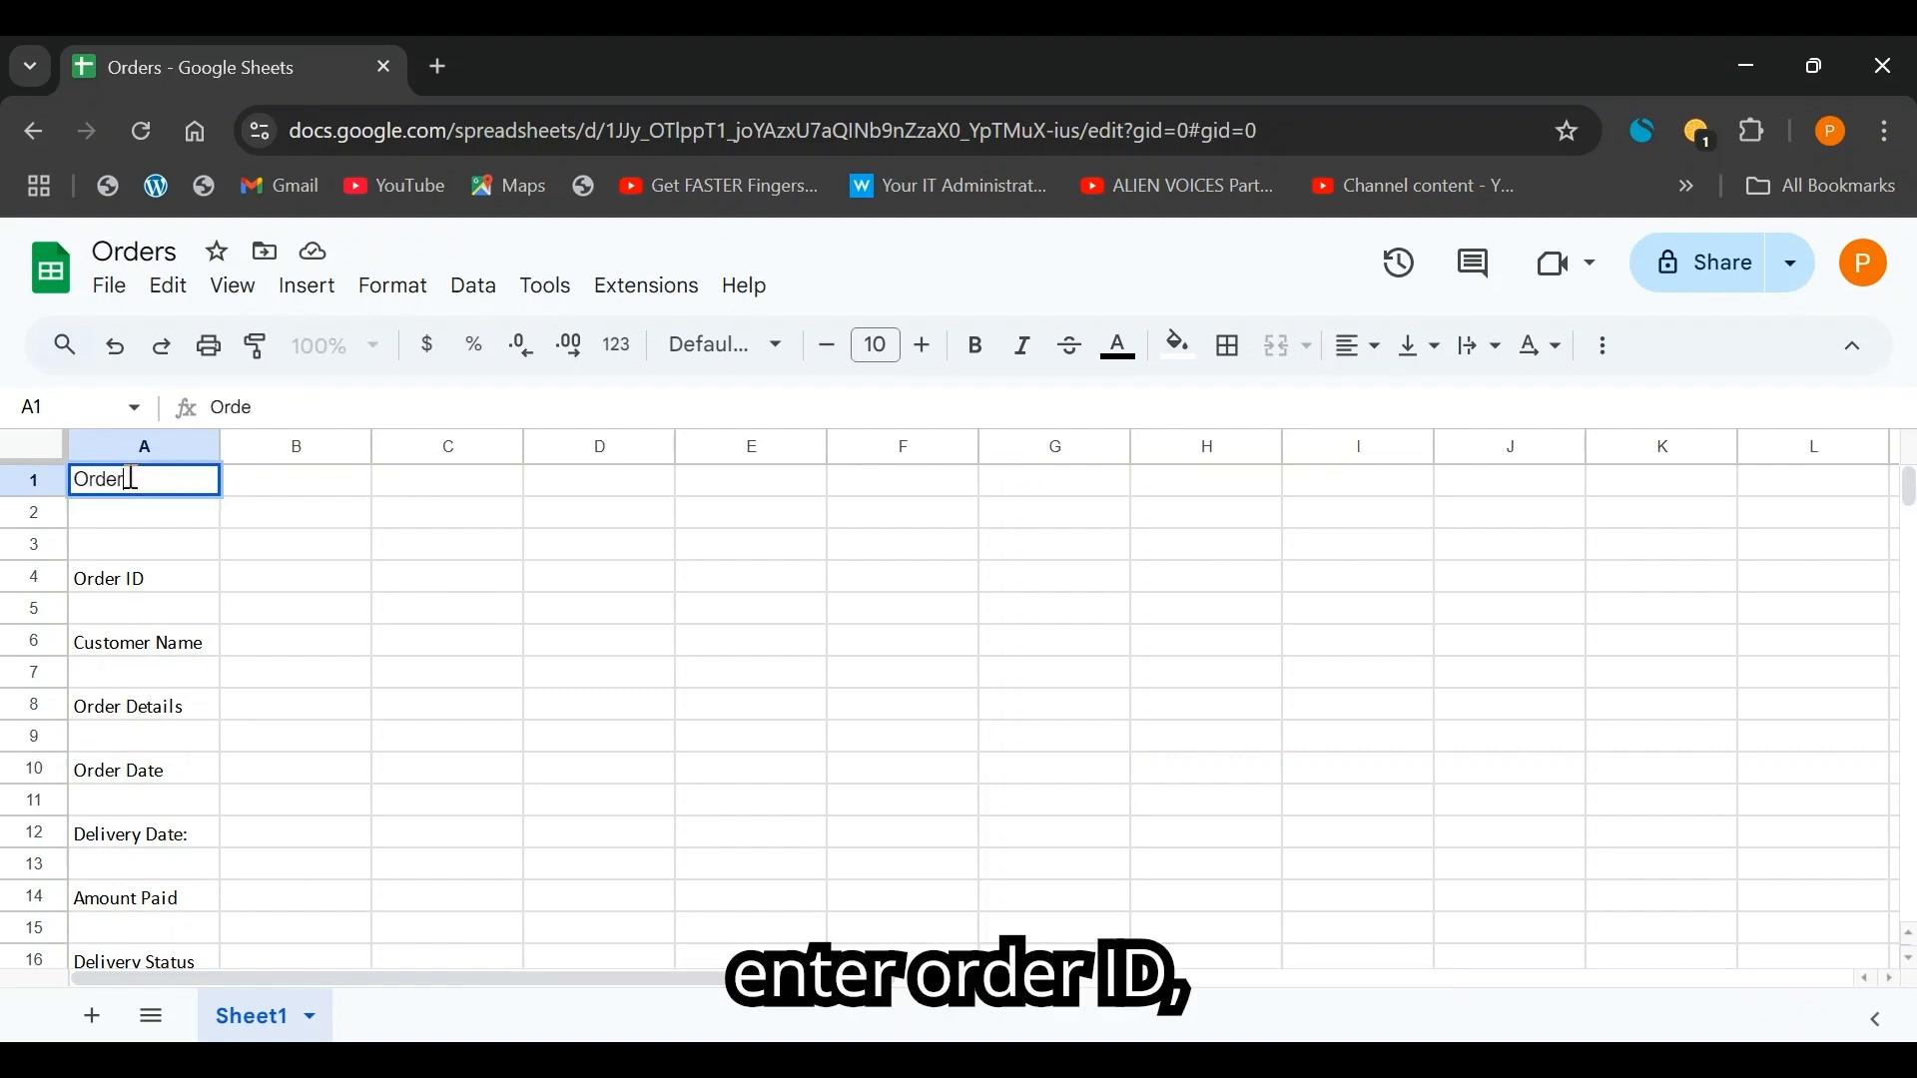
type(" Id")
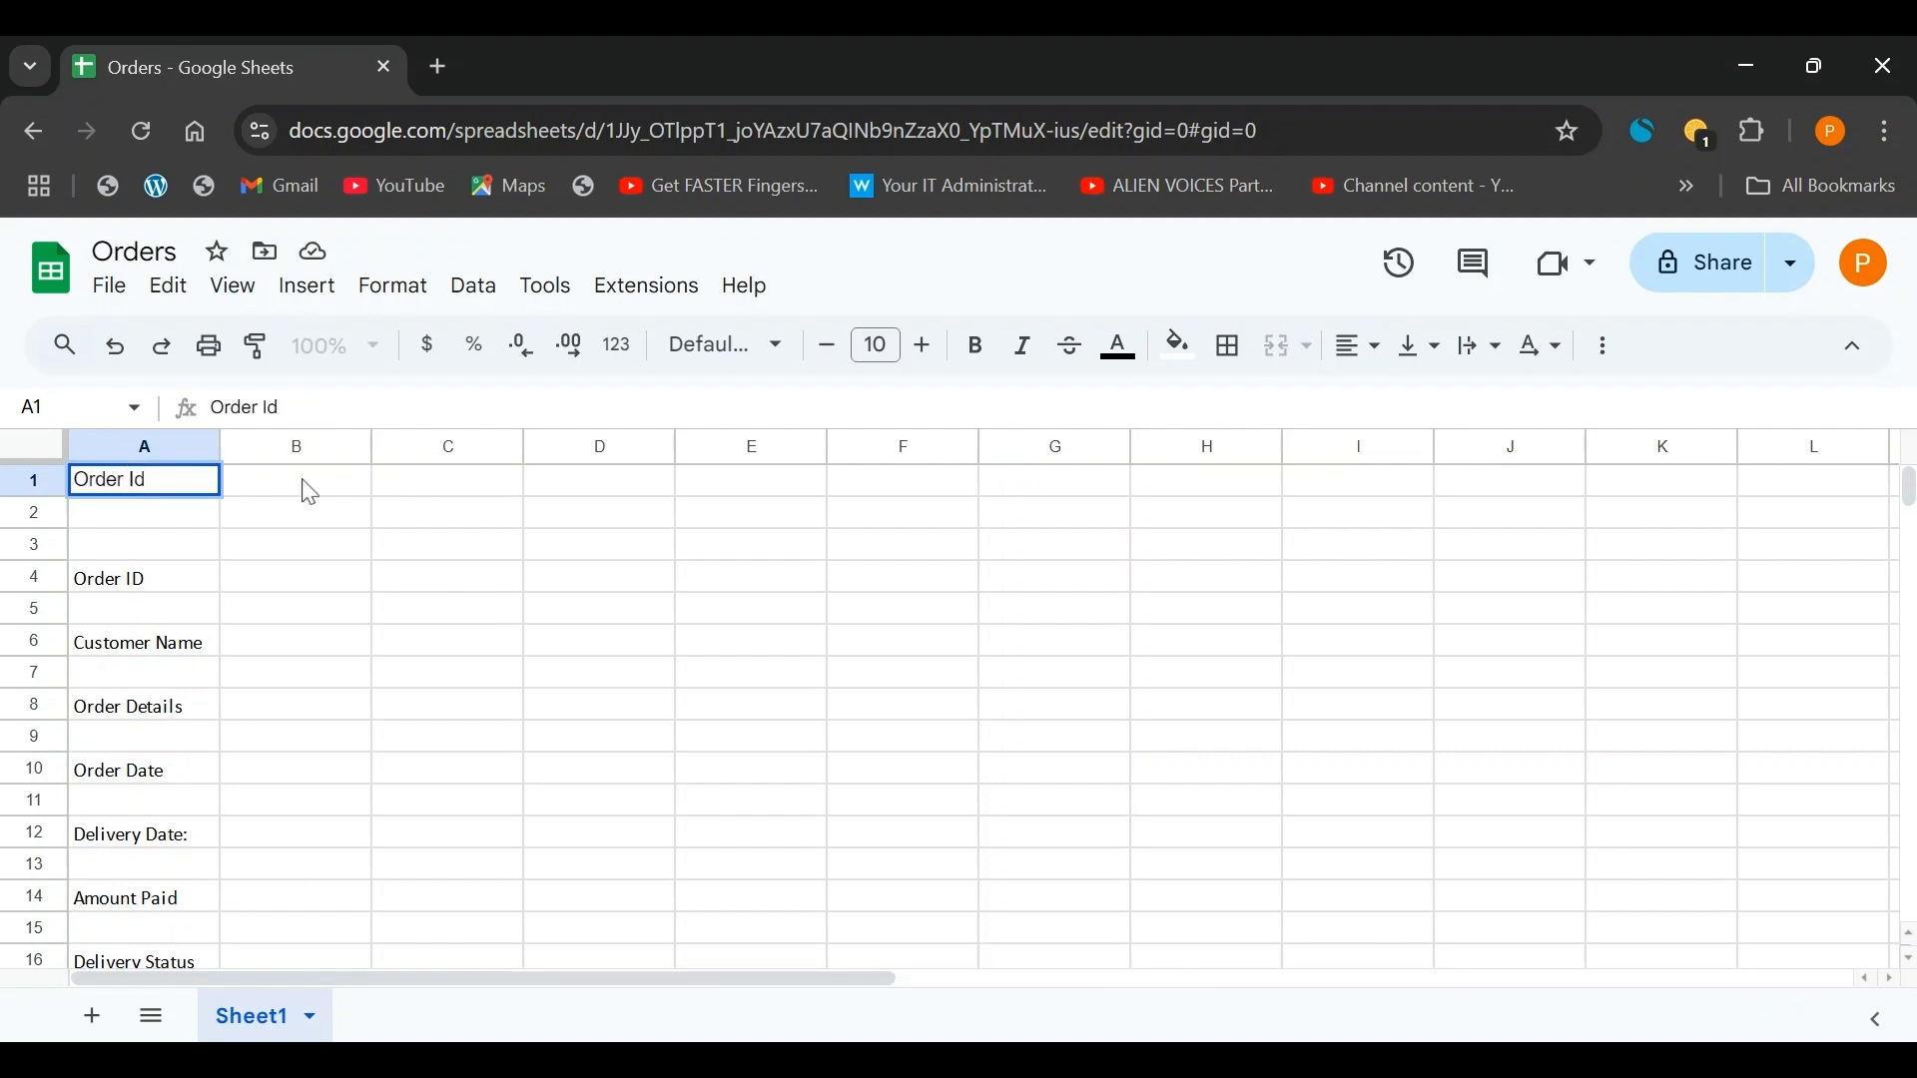
left_click(294, 493)
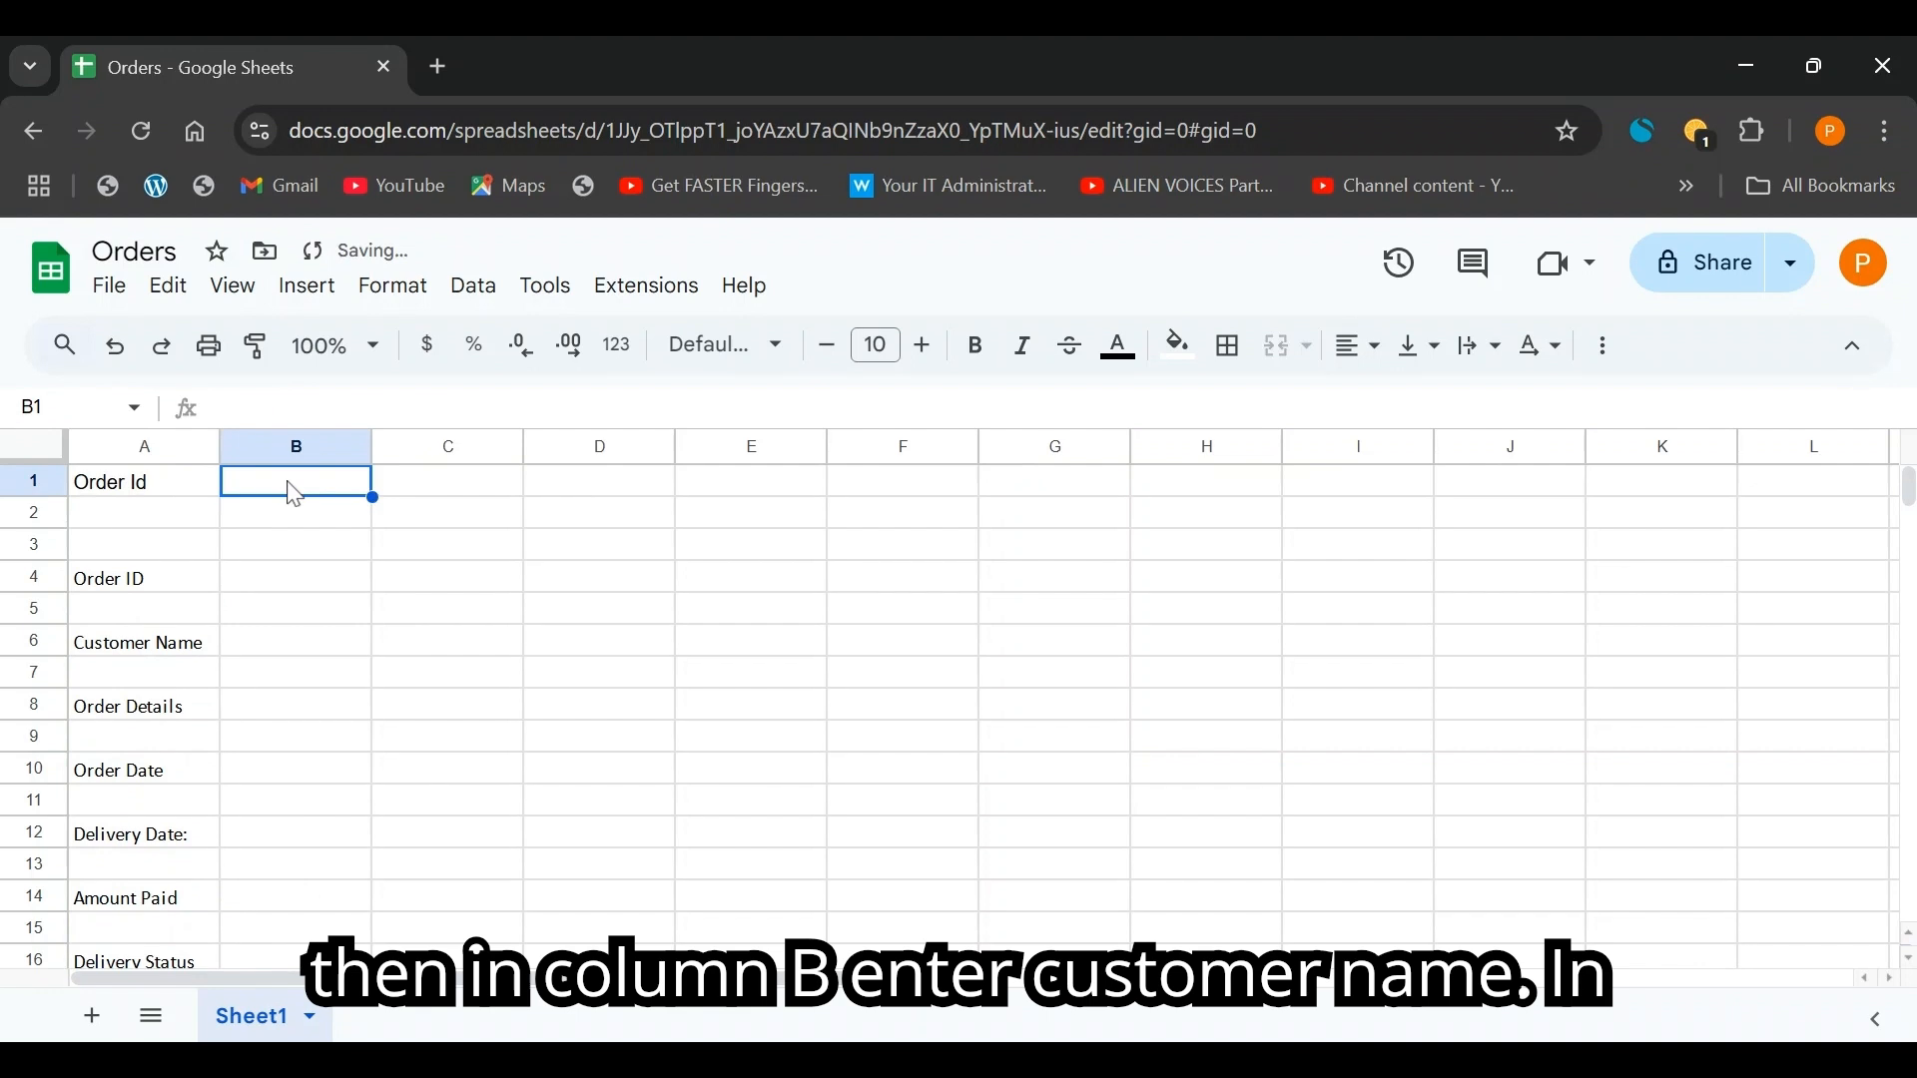
type("Customer Name")
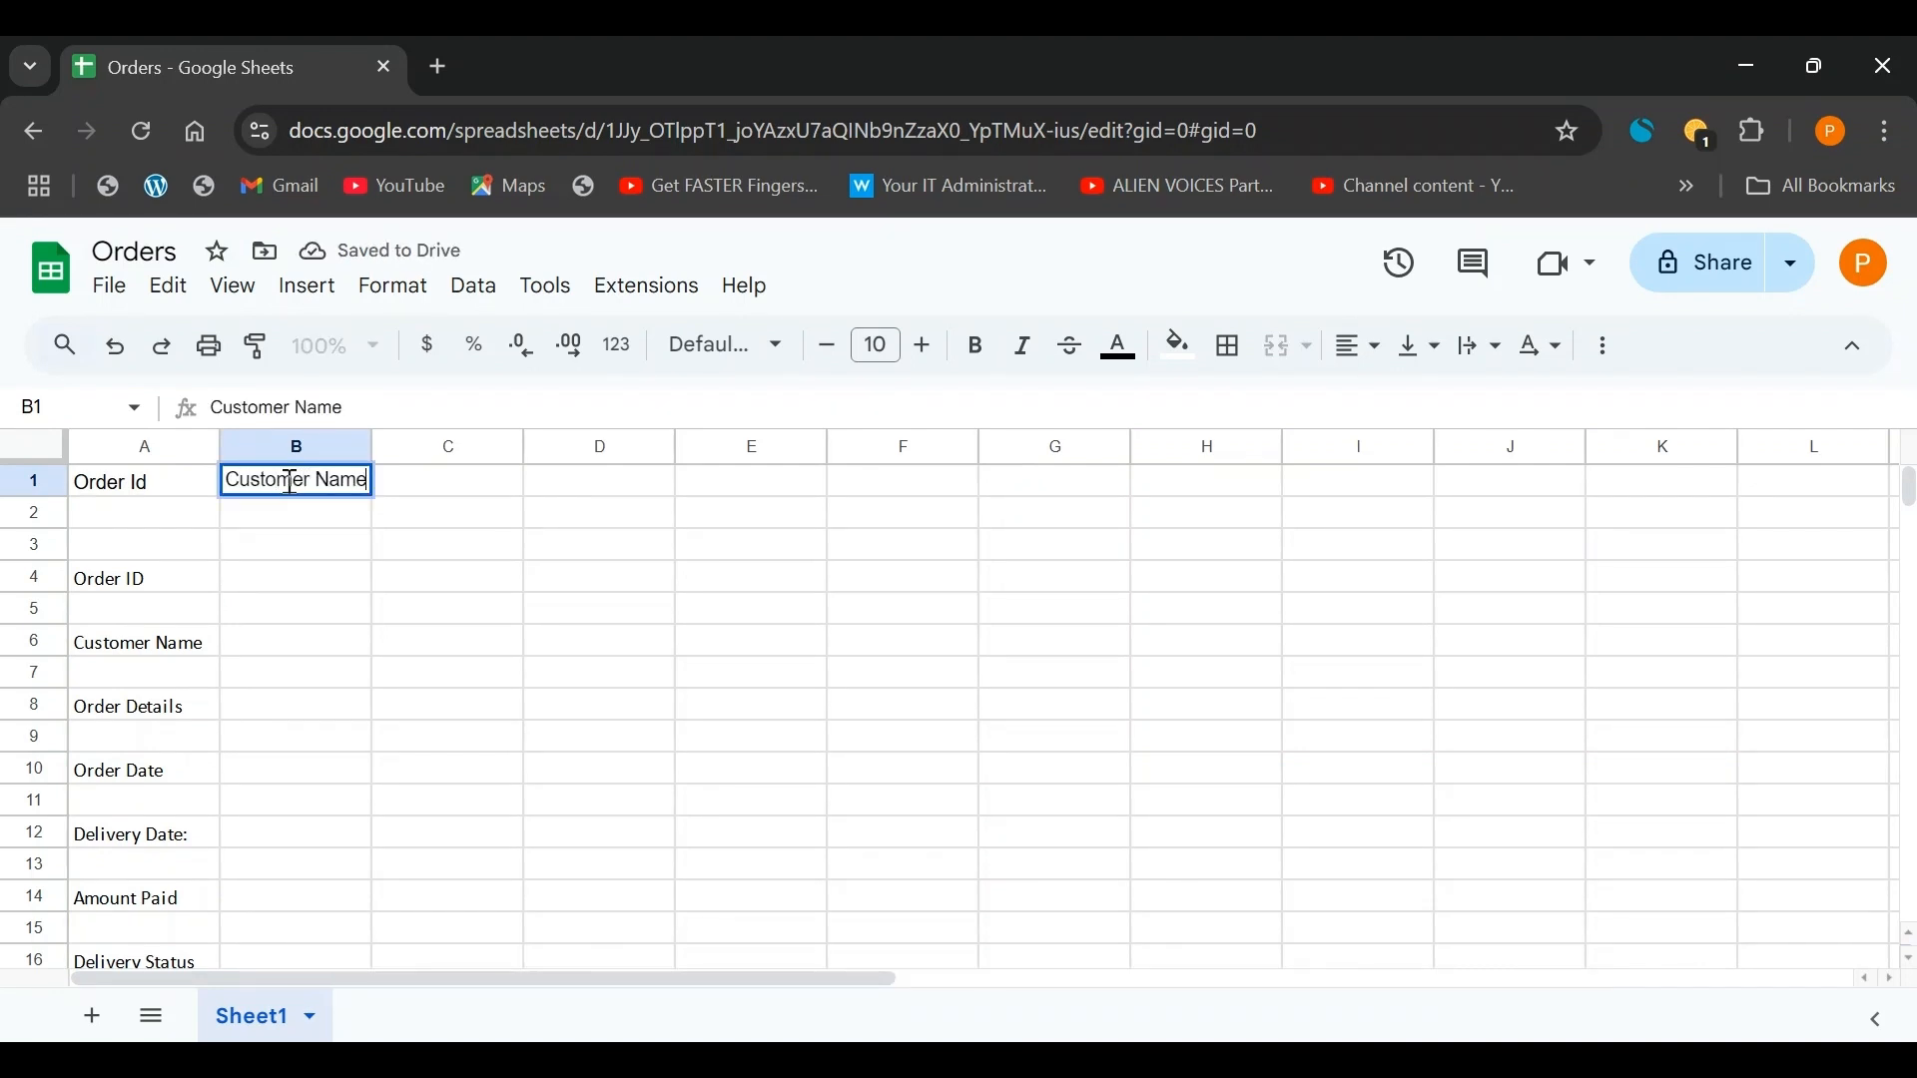
left_click(429, 491)
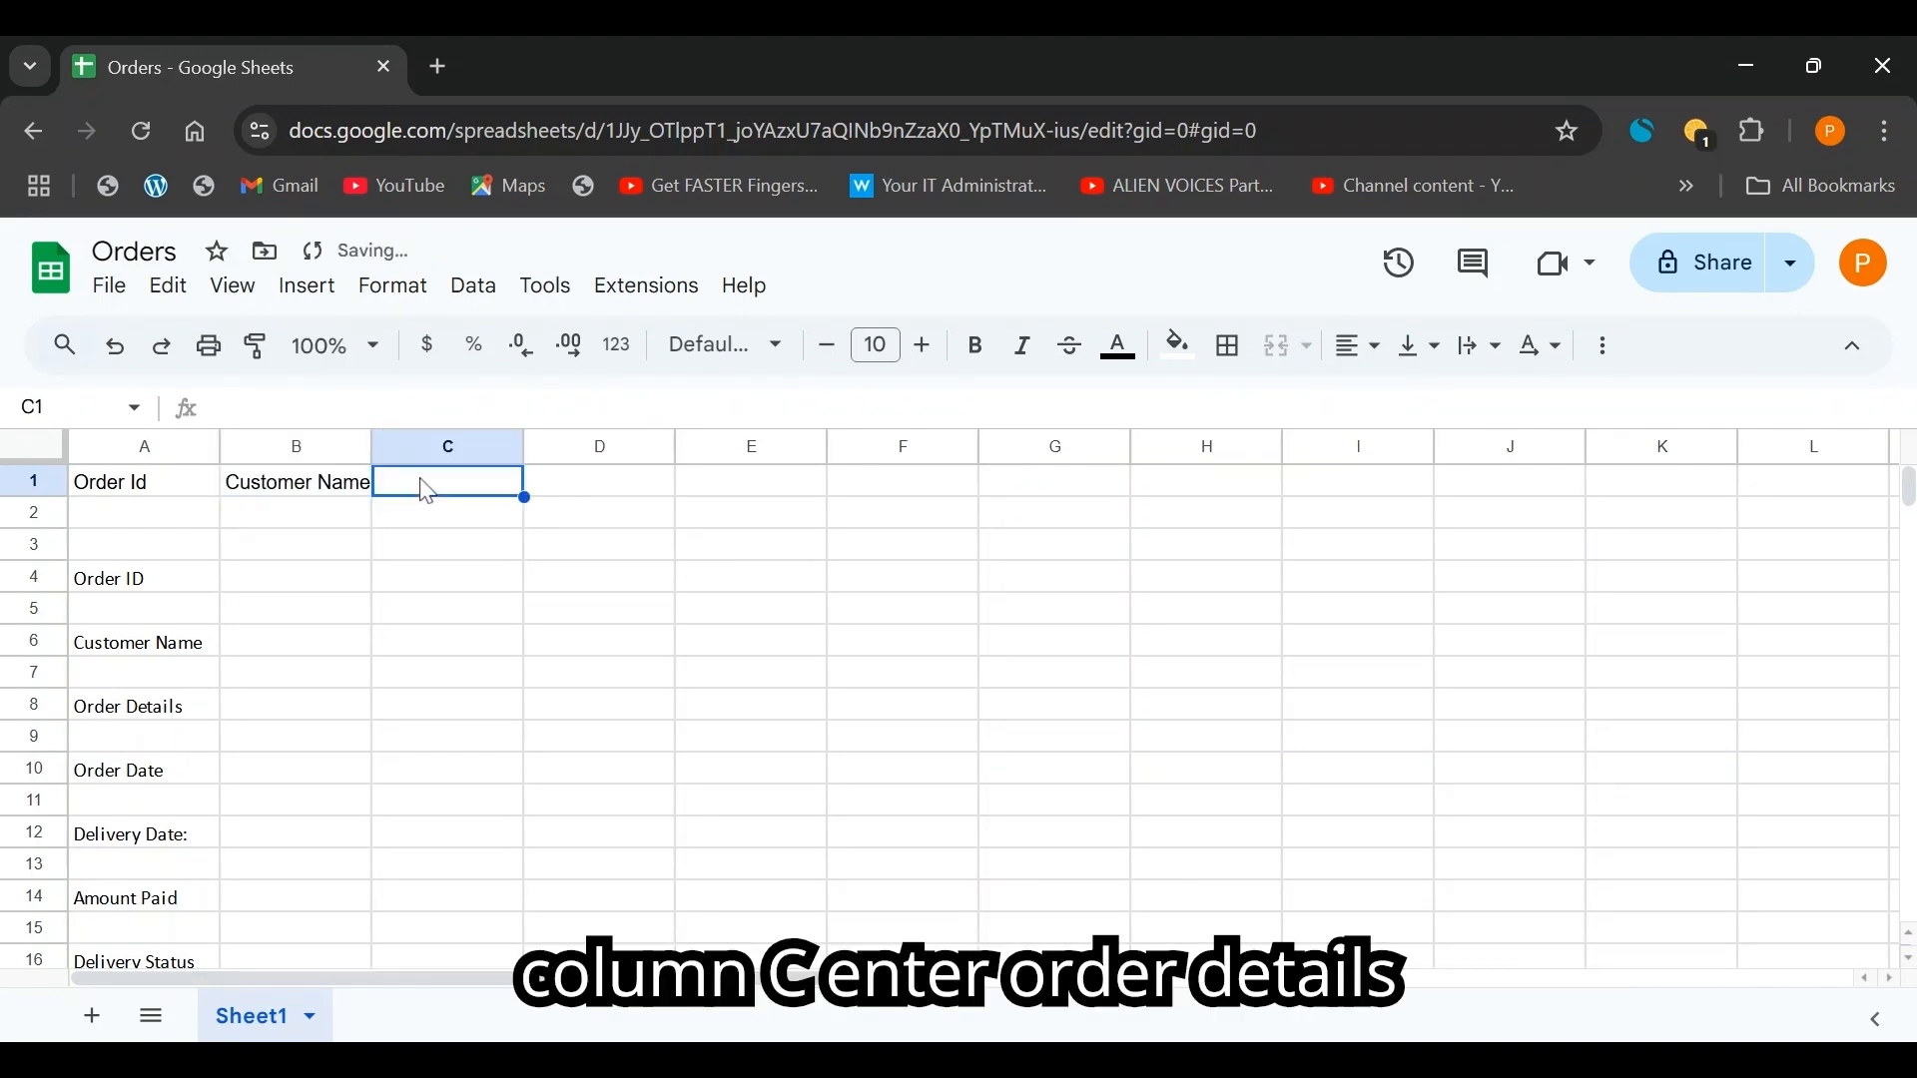
type("Order De")
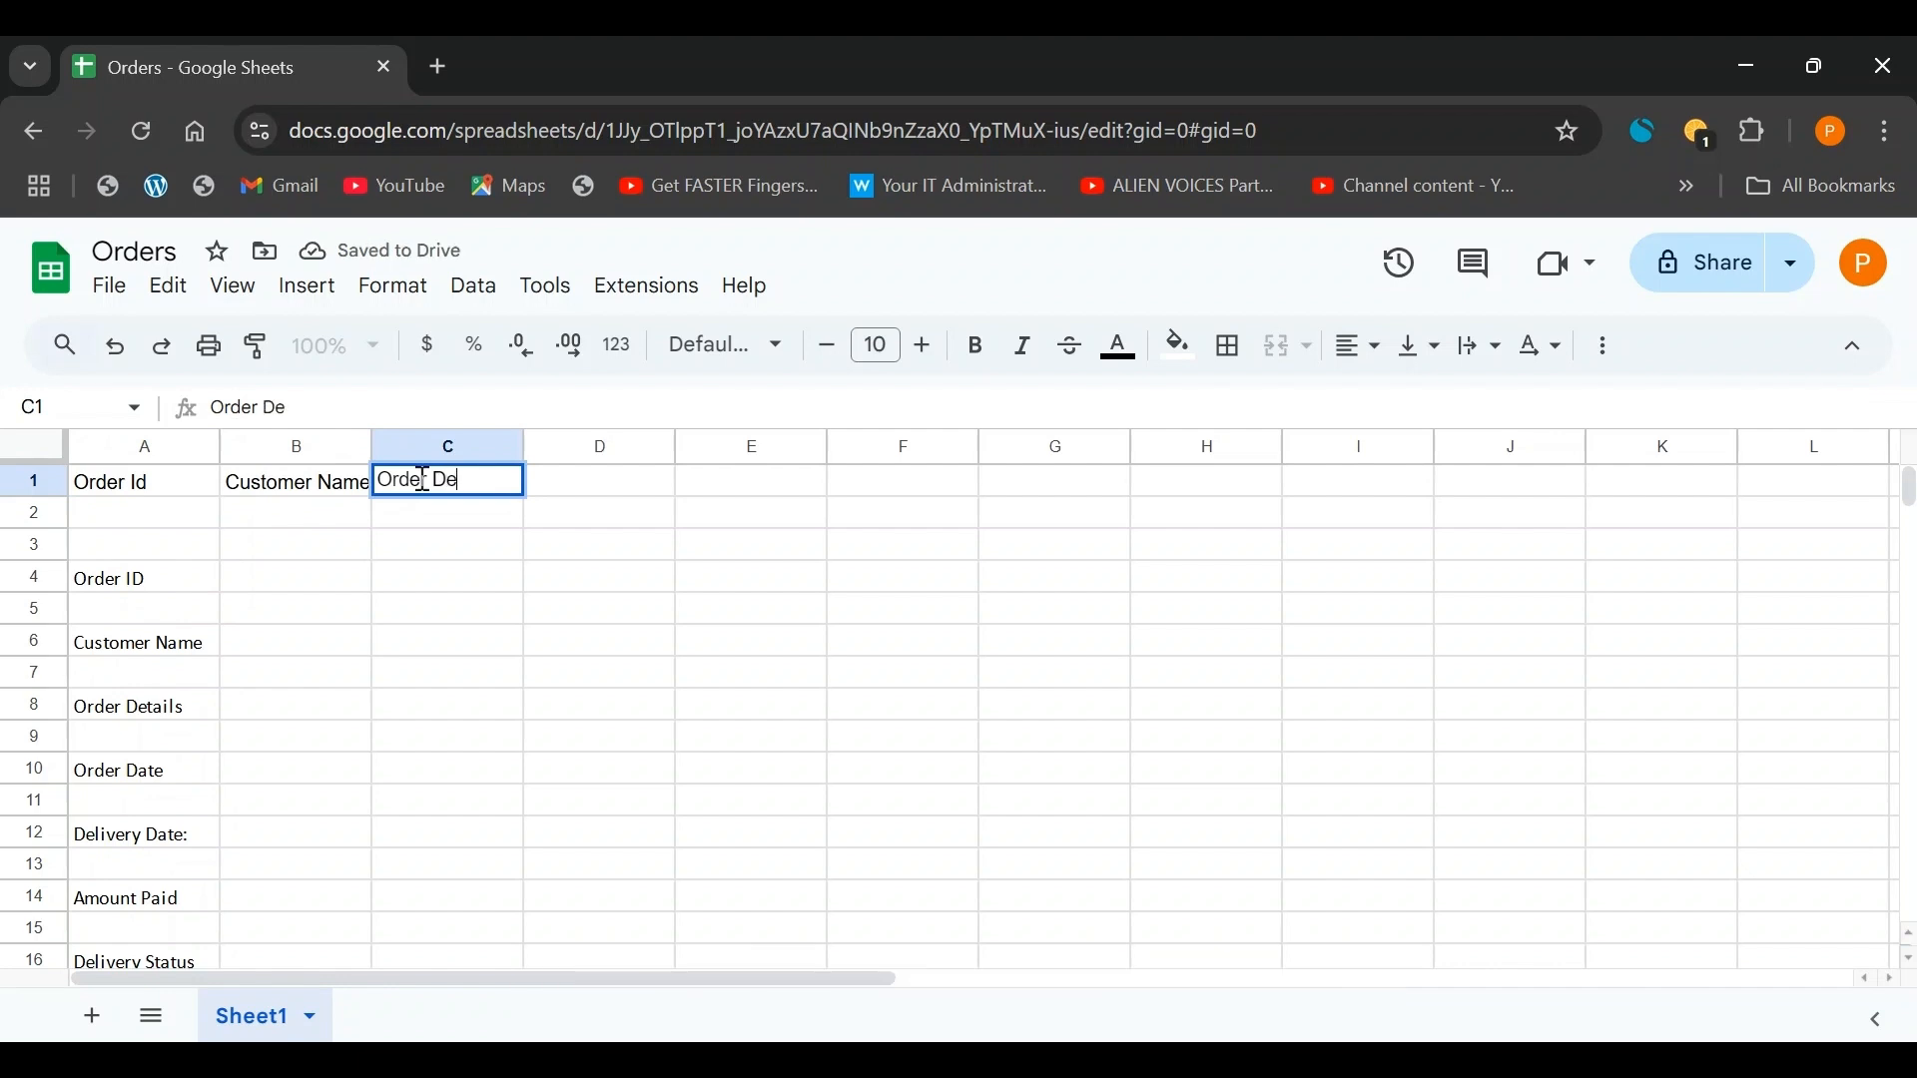
type("tails")
- Enter the headers "Order Date", "Delivery Date", "Amount Paid" and "Delivery Status" in cells D1 to G1
left_click(590, 492)
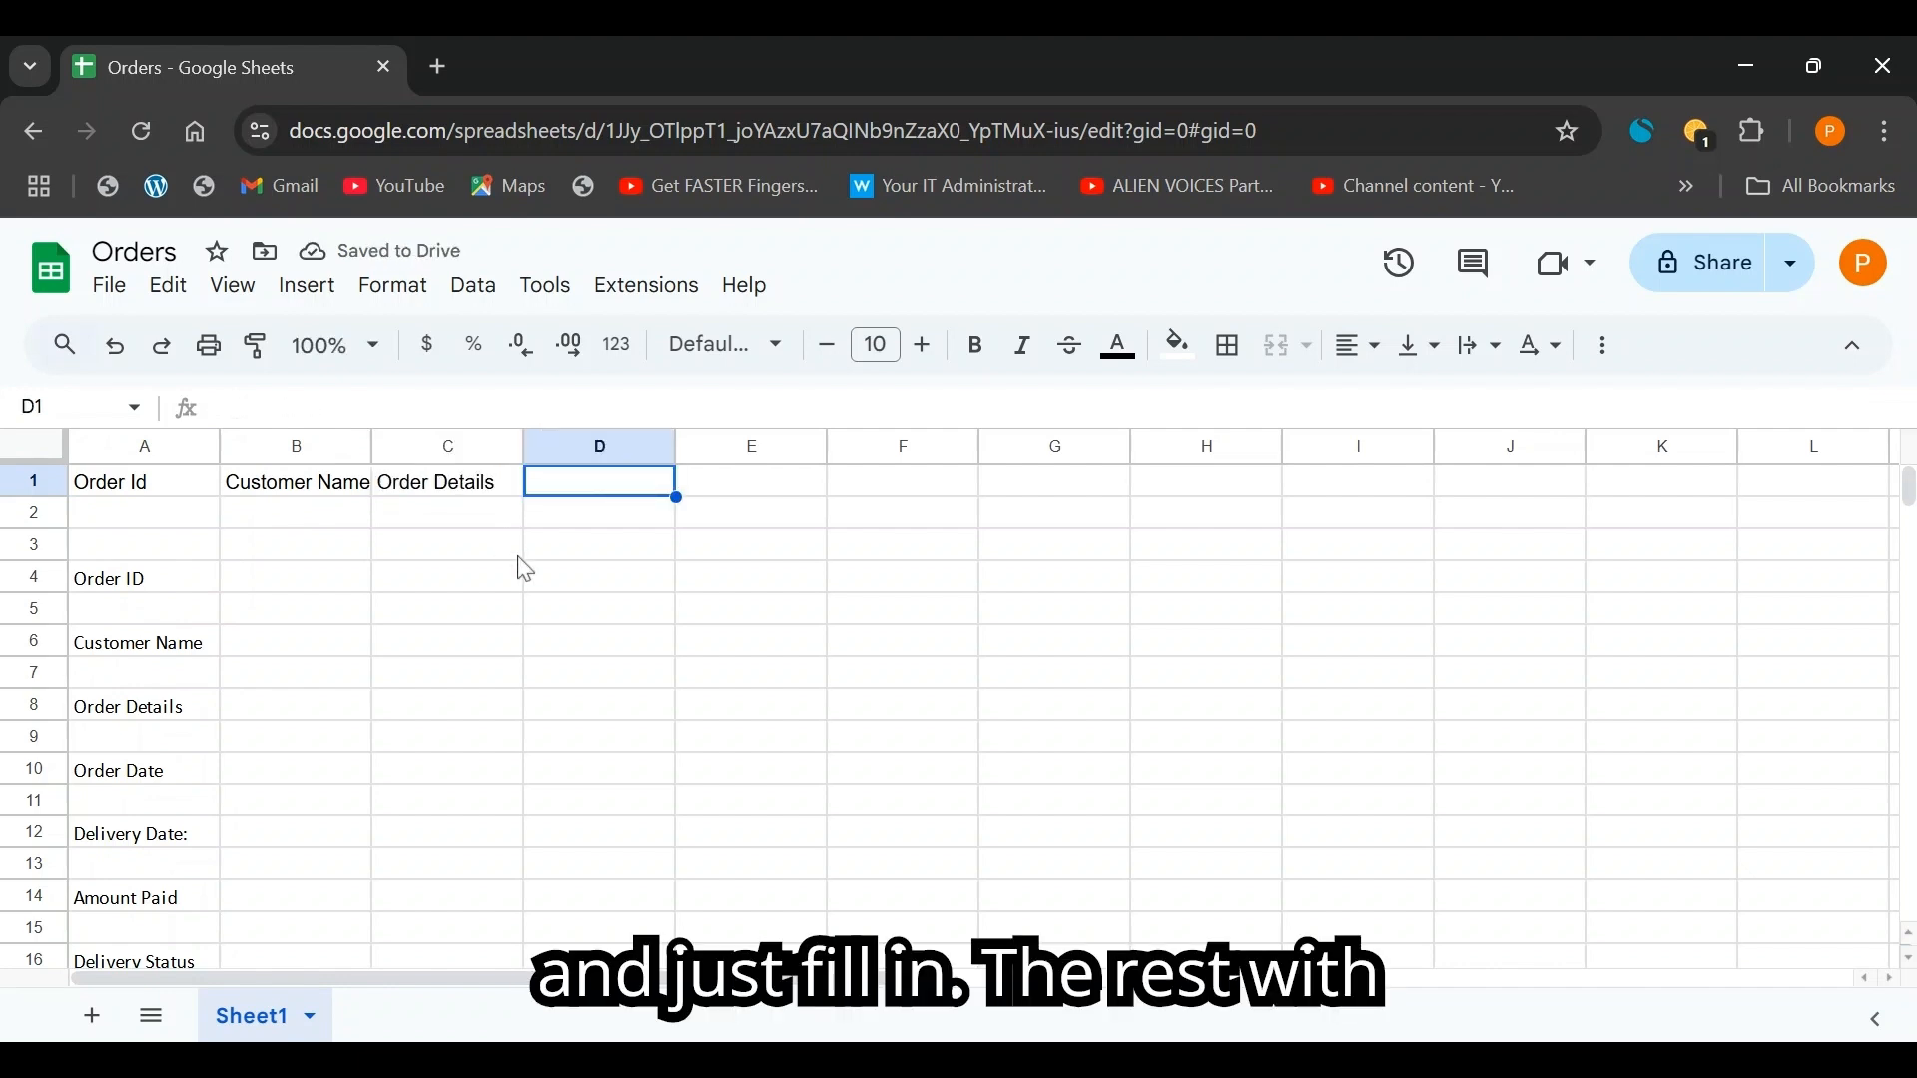
scroll(230, 654, "down", 3)
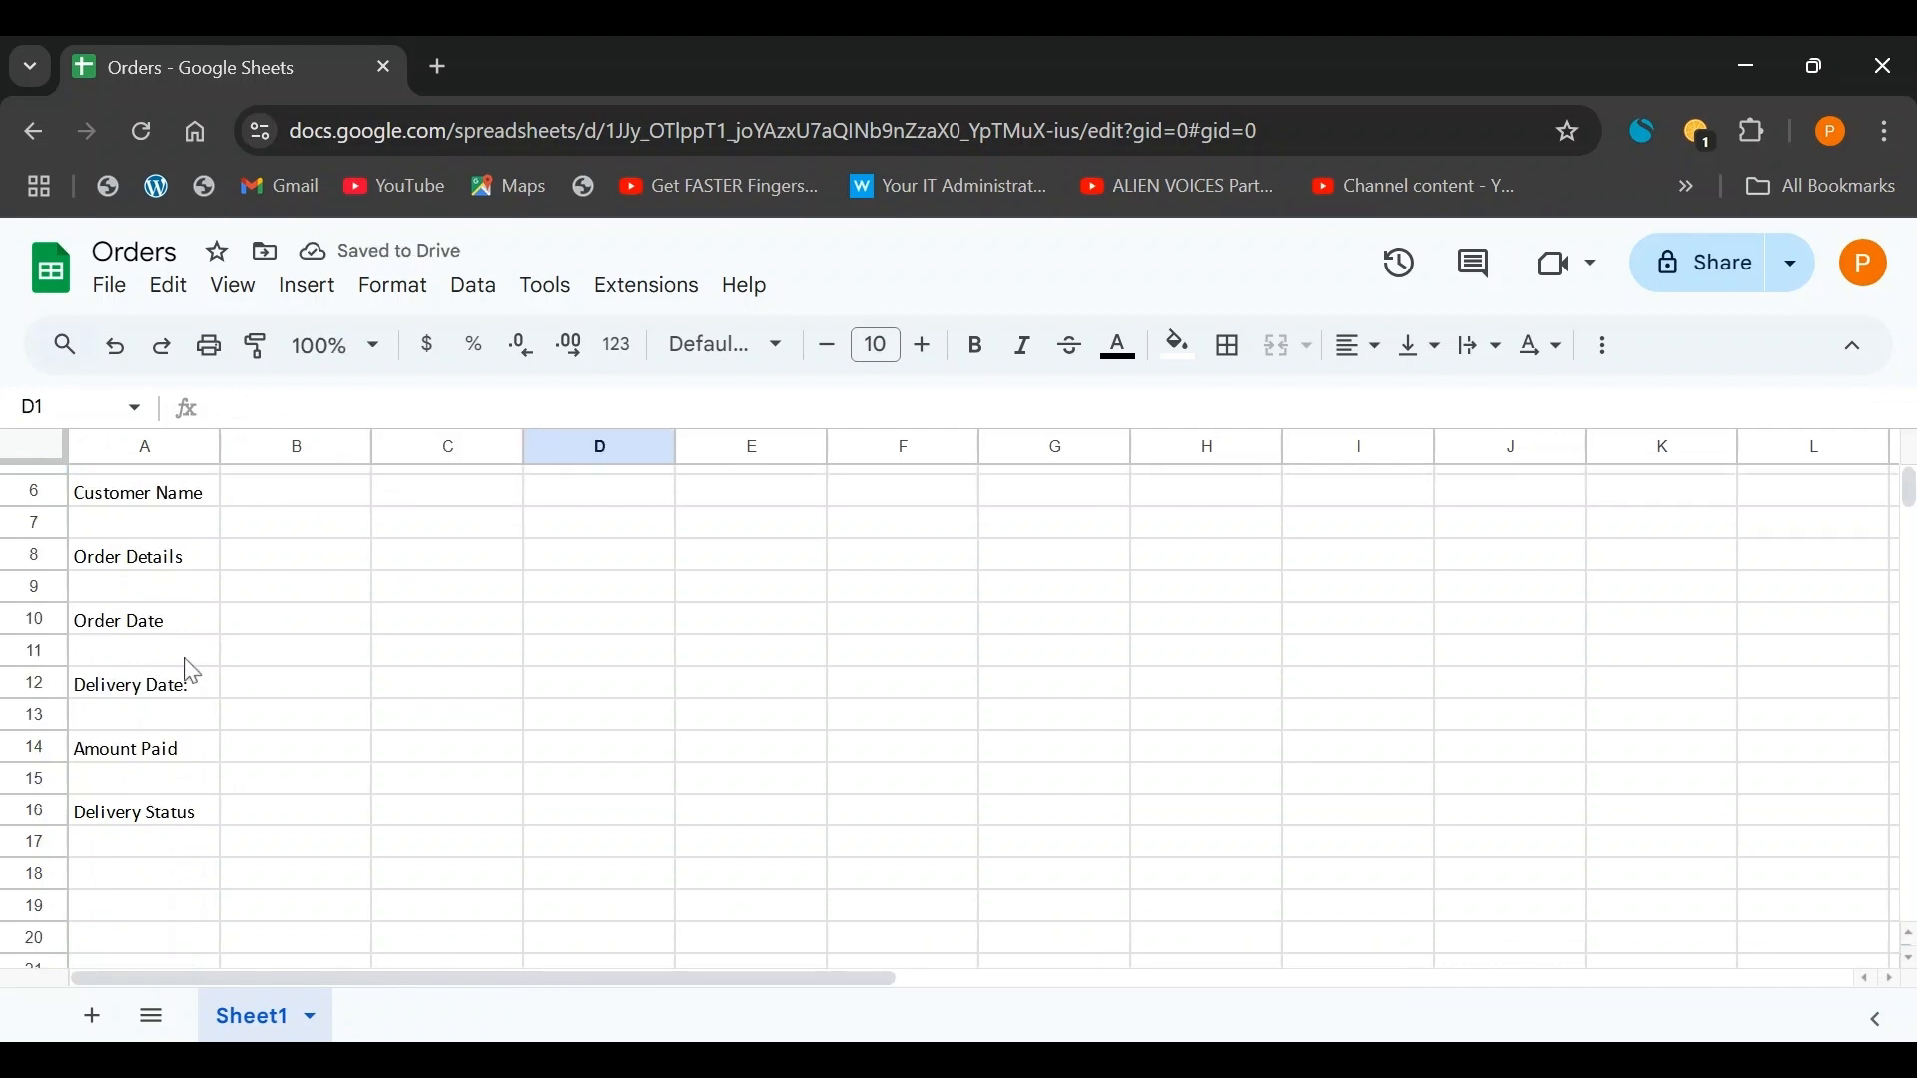
scroll(103, 789, "up", 3)
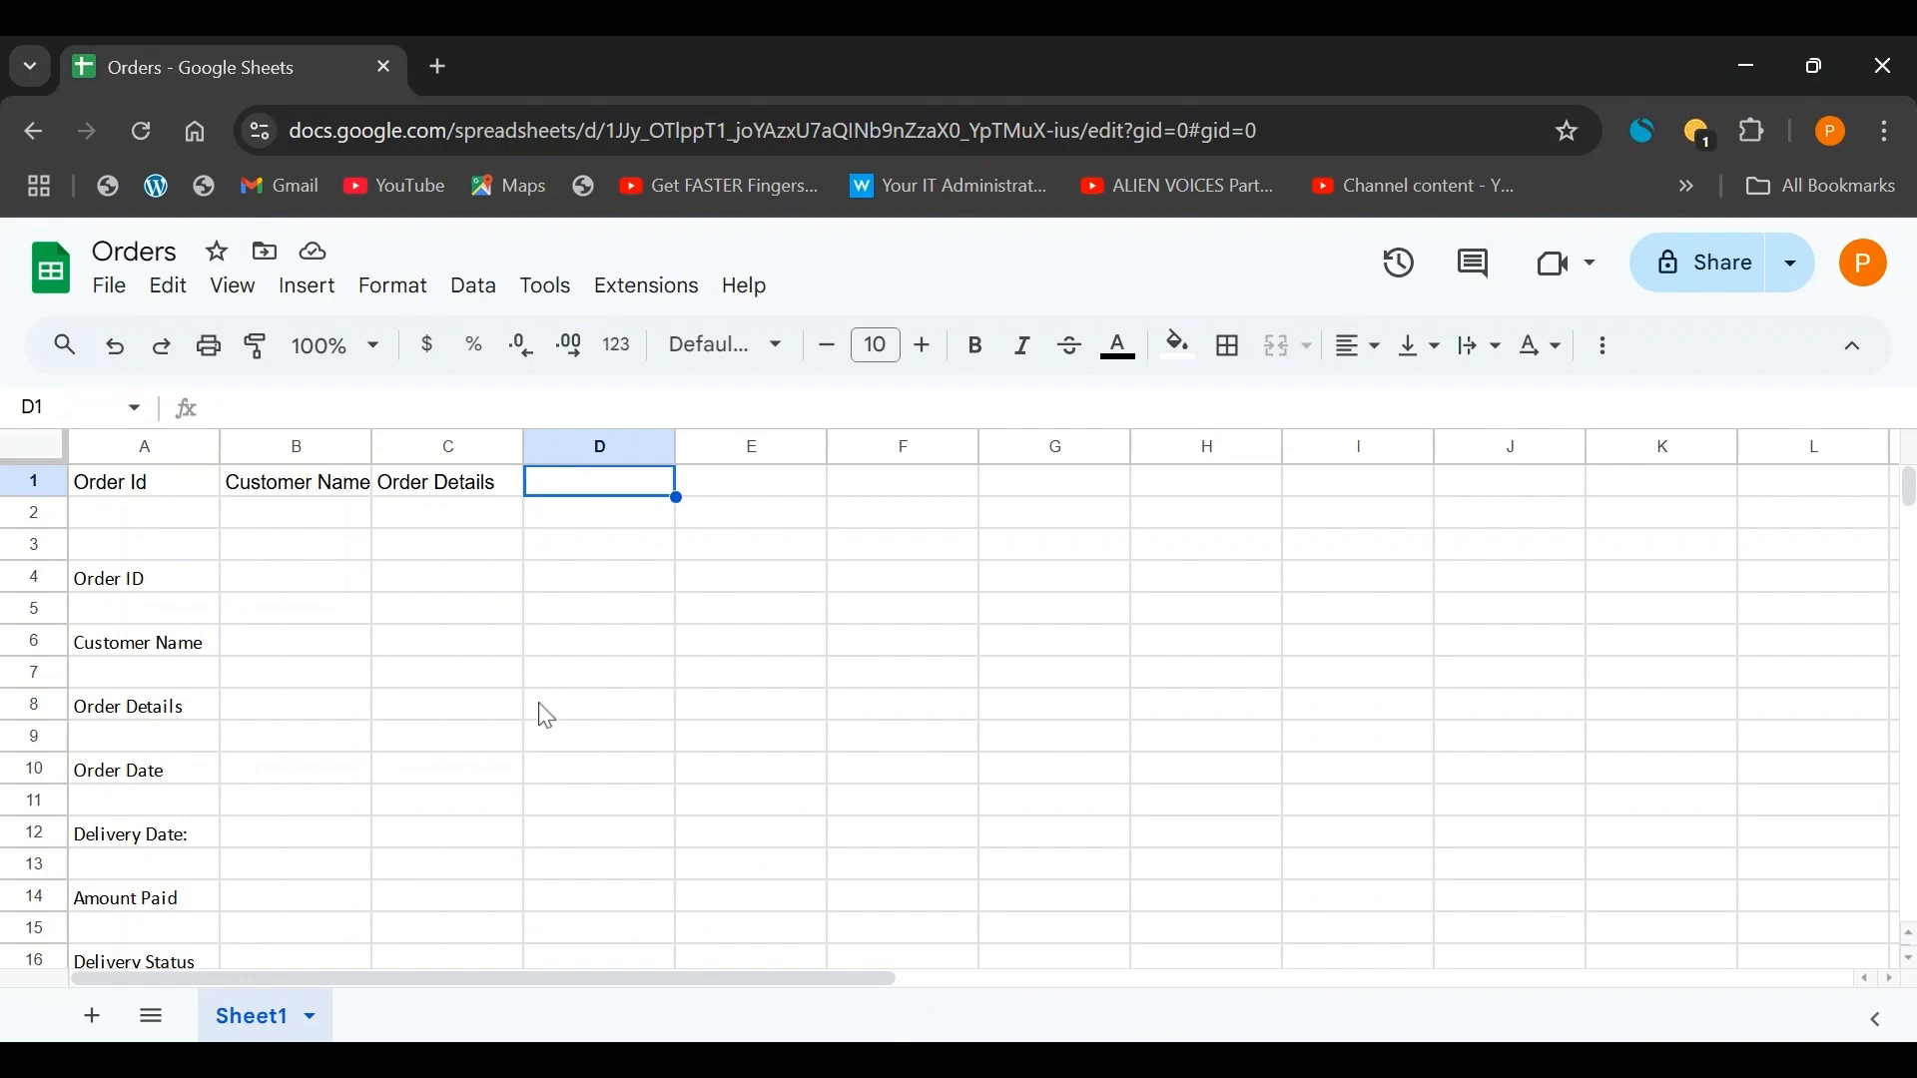
type("Order Date")
left_click(783, 489)
type("Delivery Date")
left_click(873, 489)
type("Amount Paid")
left_click(1010, 489)
type("Delivery Status")
key("Return")
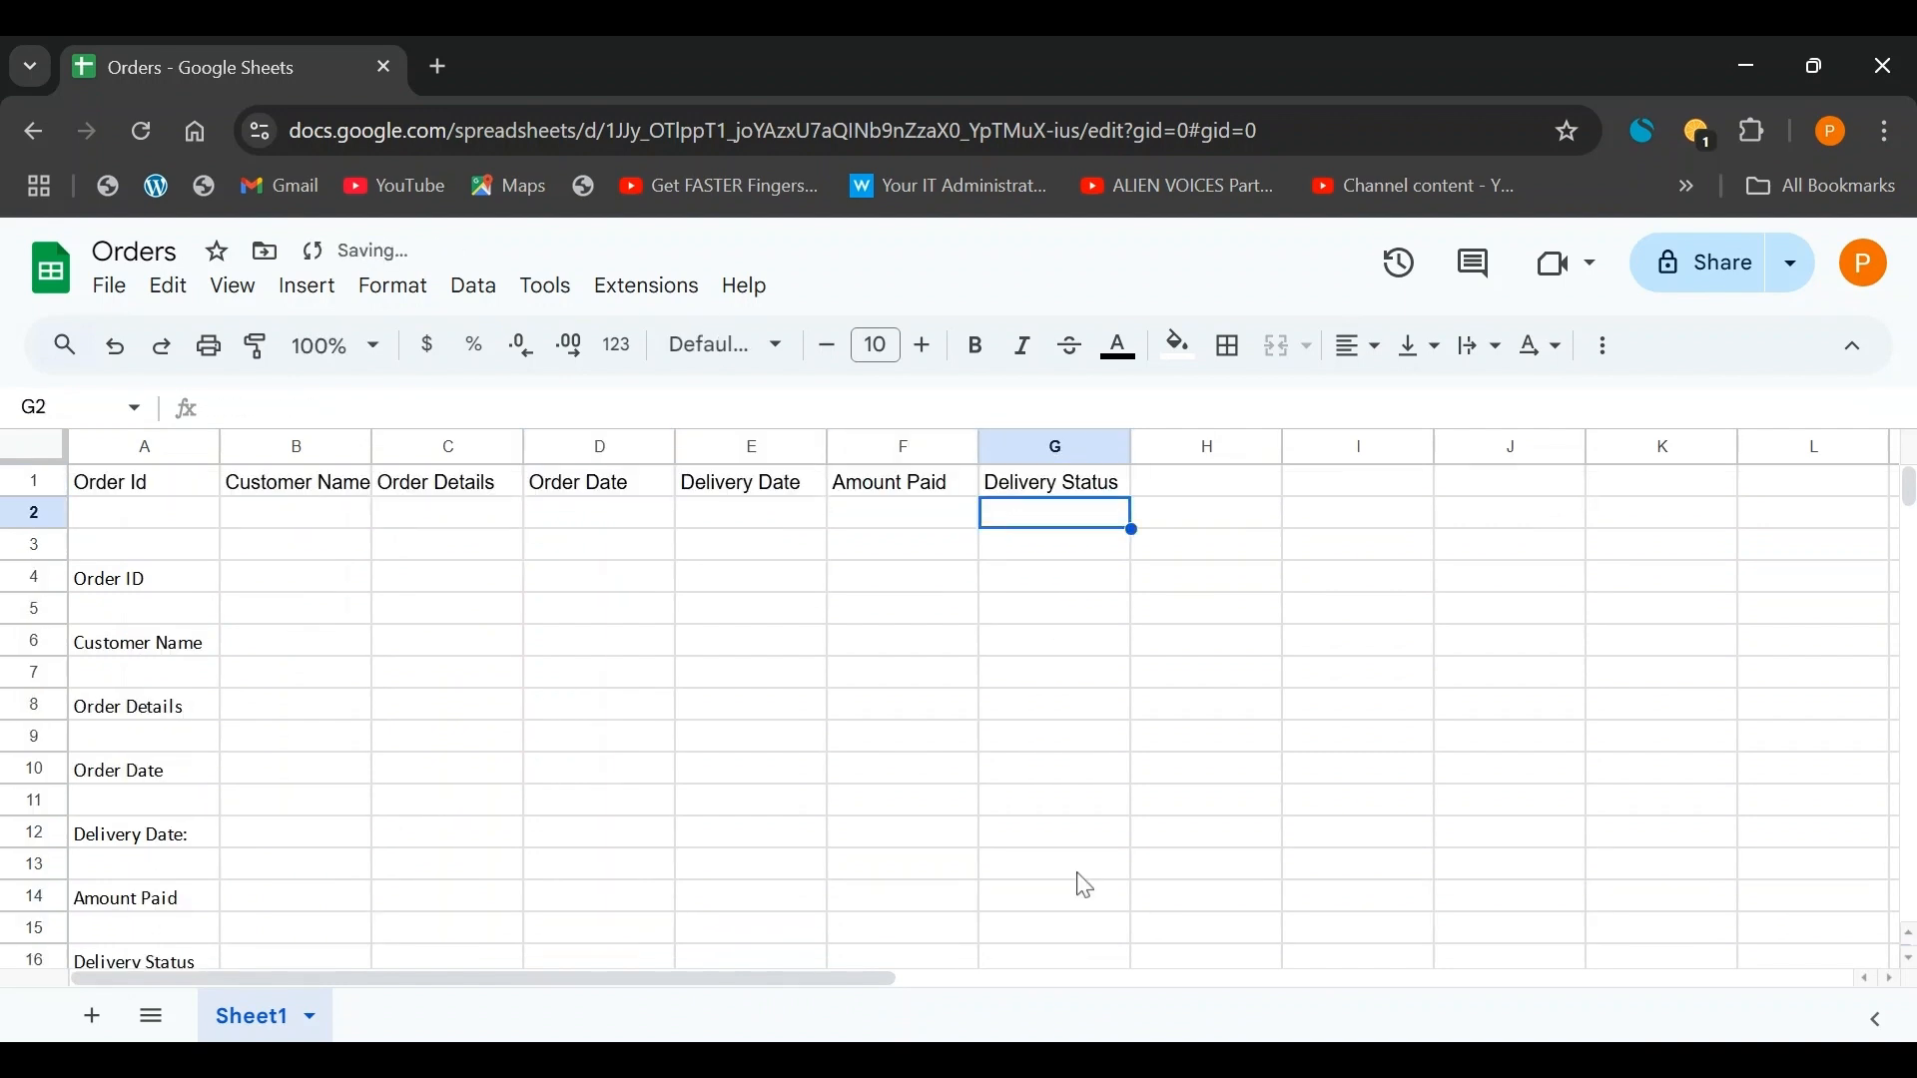
- Center-align the contents of columns A through G
left_click_drag(149, 446, 1049, 449)
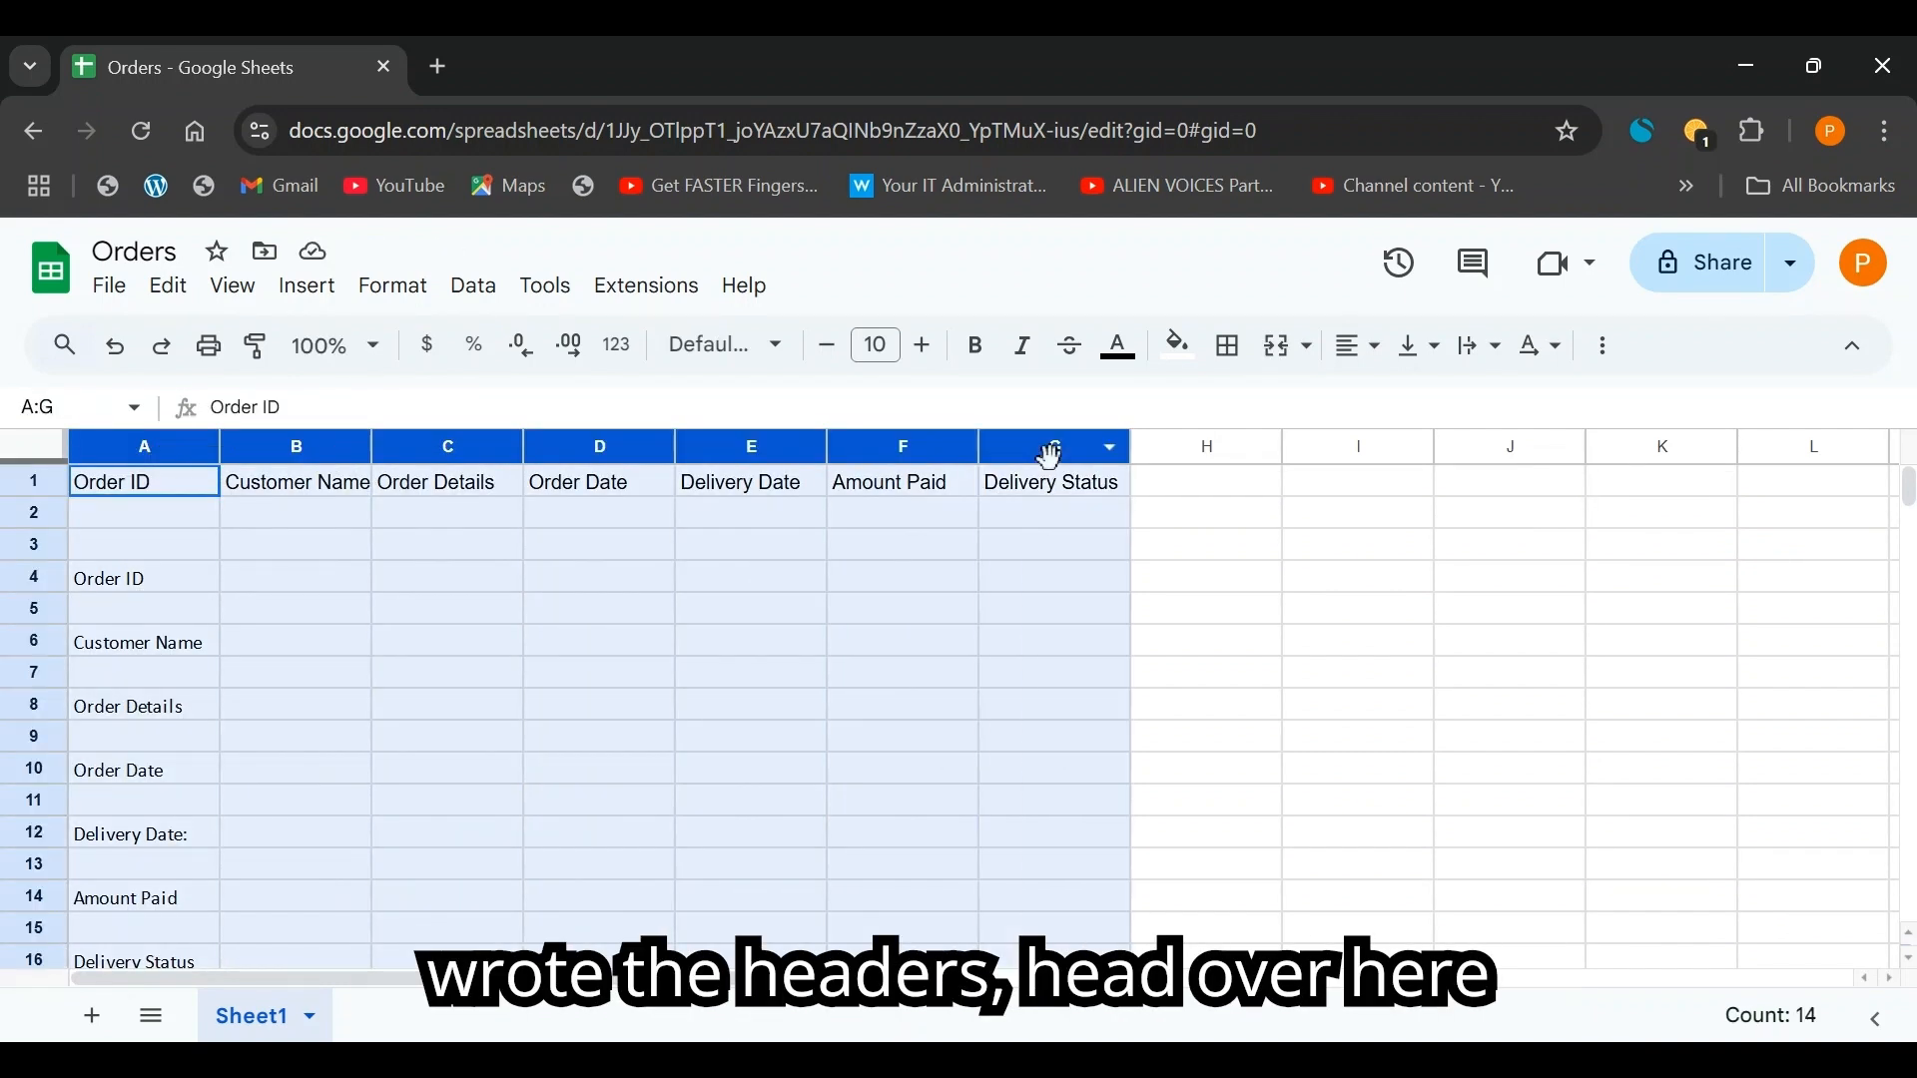
left_click(1361, 348)
left_click(1408, 409)
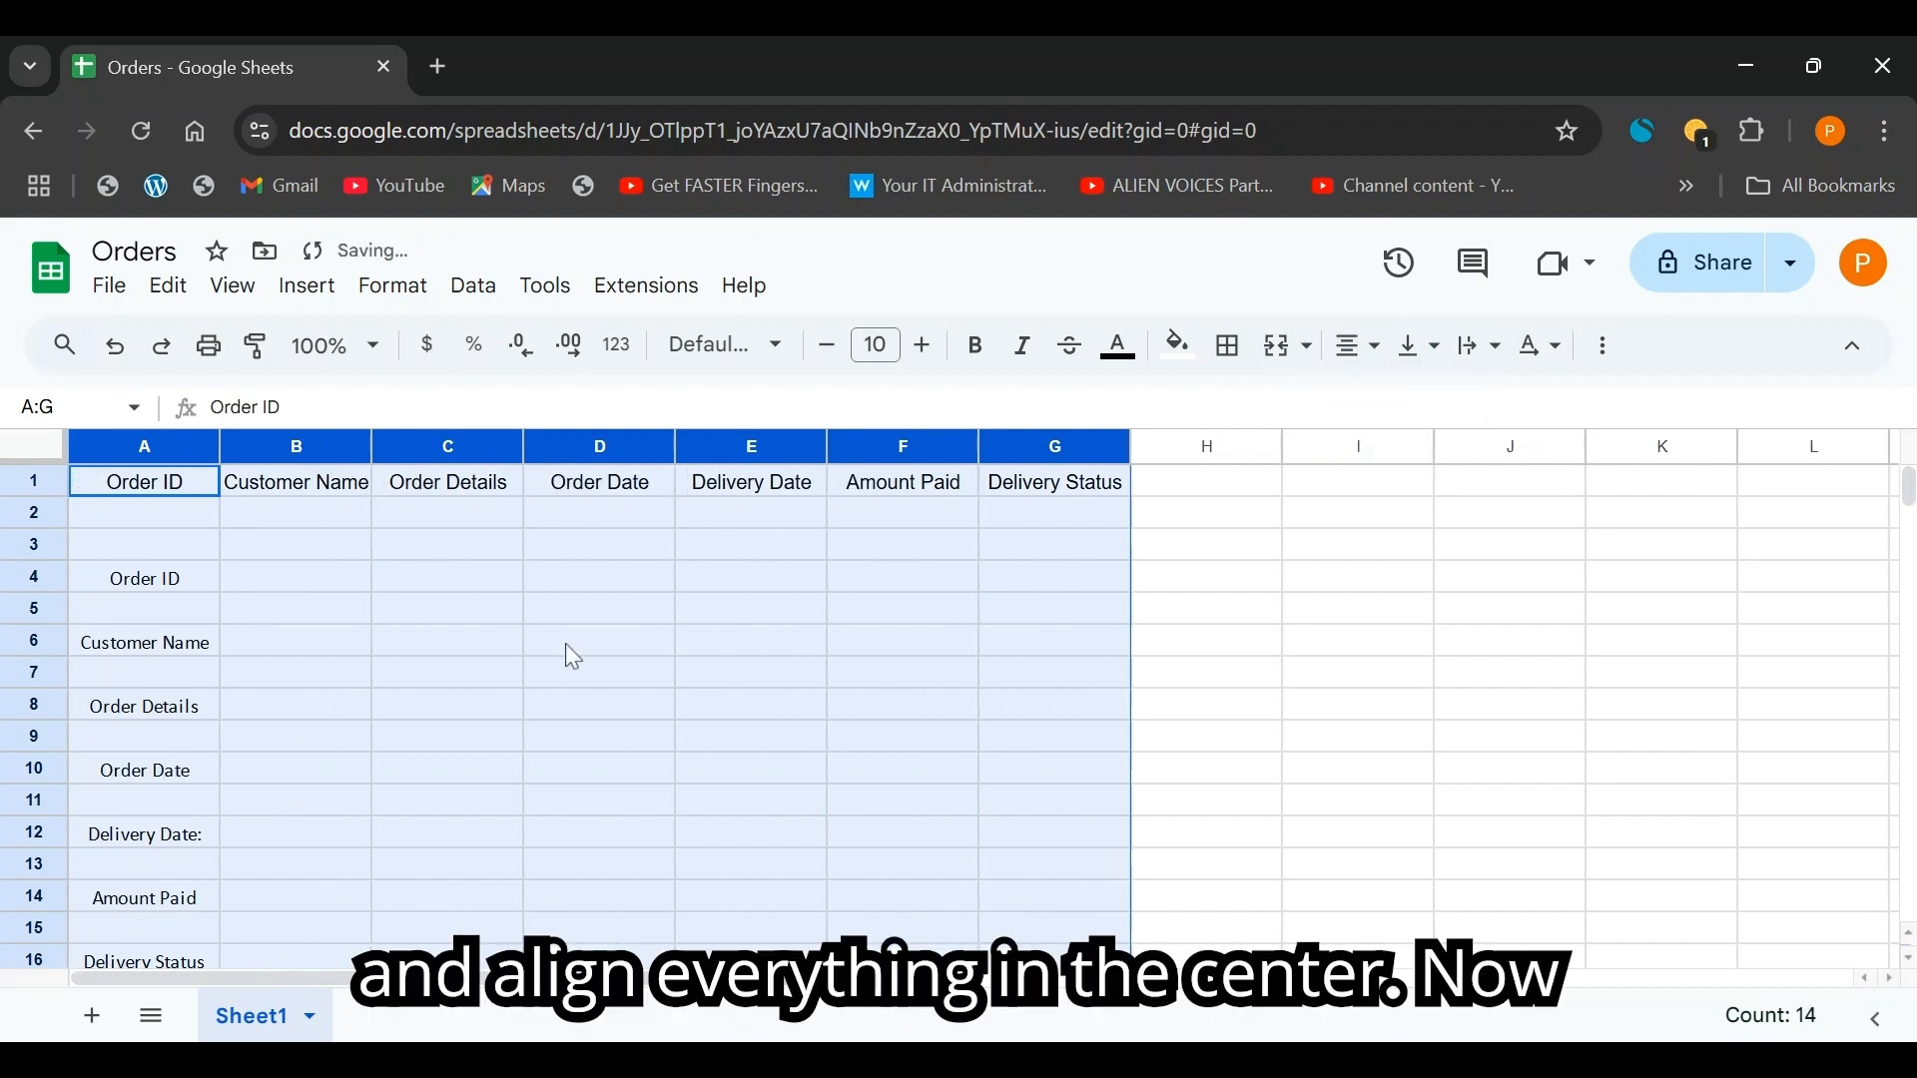
- Clear the pasted list of field names from cells A4 to A16
left_click(498, 644)
left_click_drag(107, 575, 163, 899)
key("Delete")
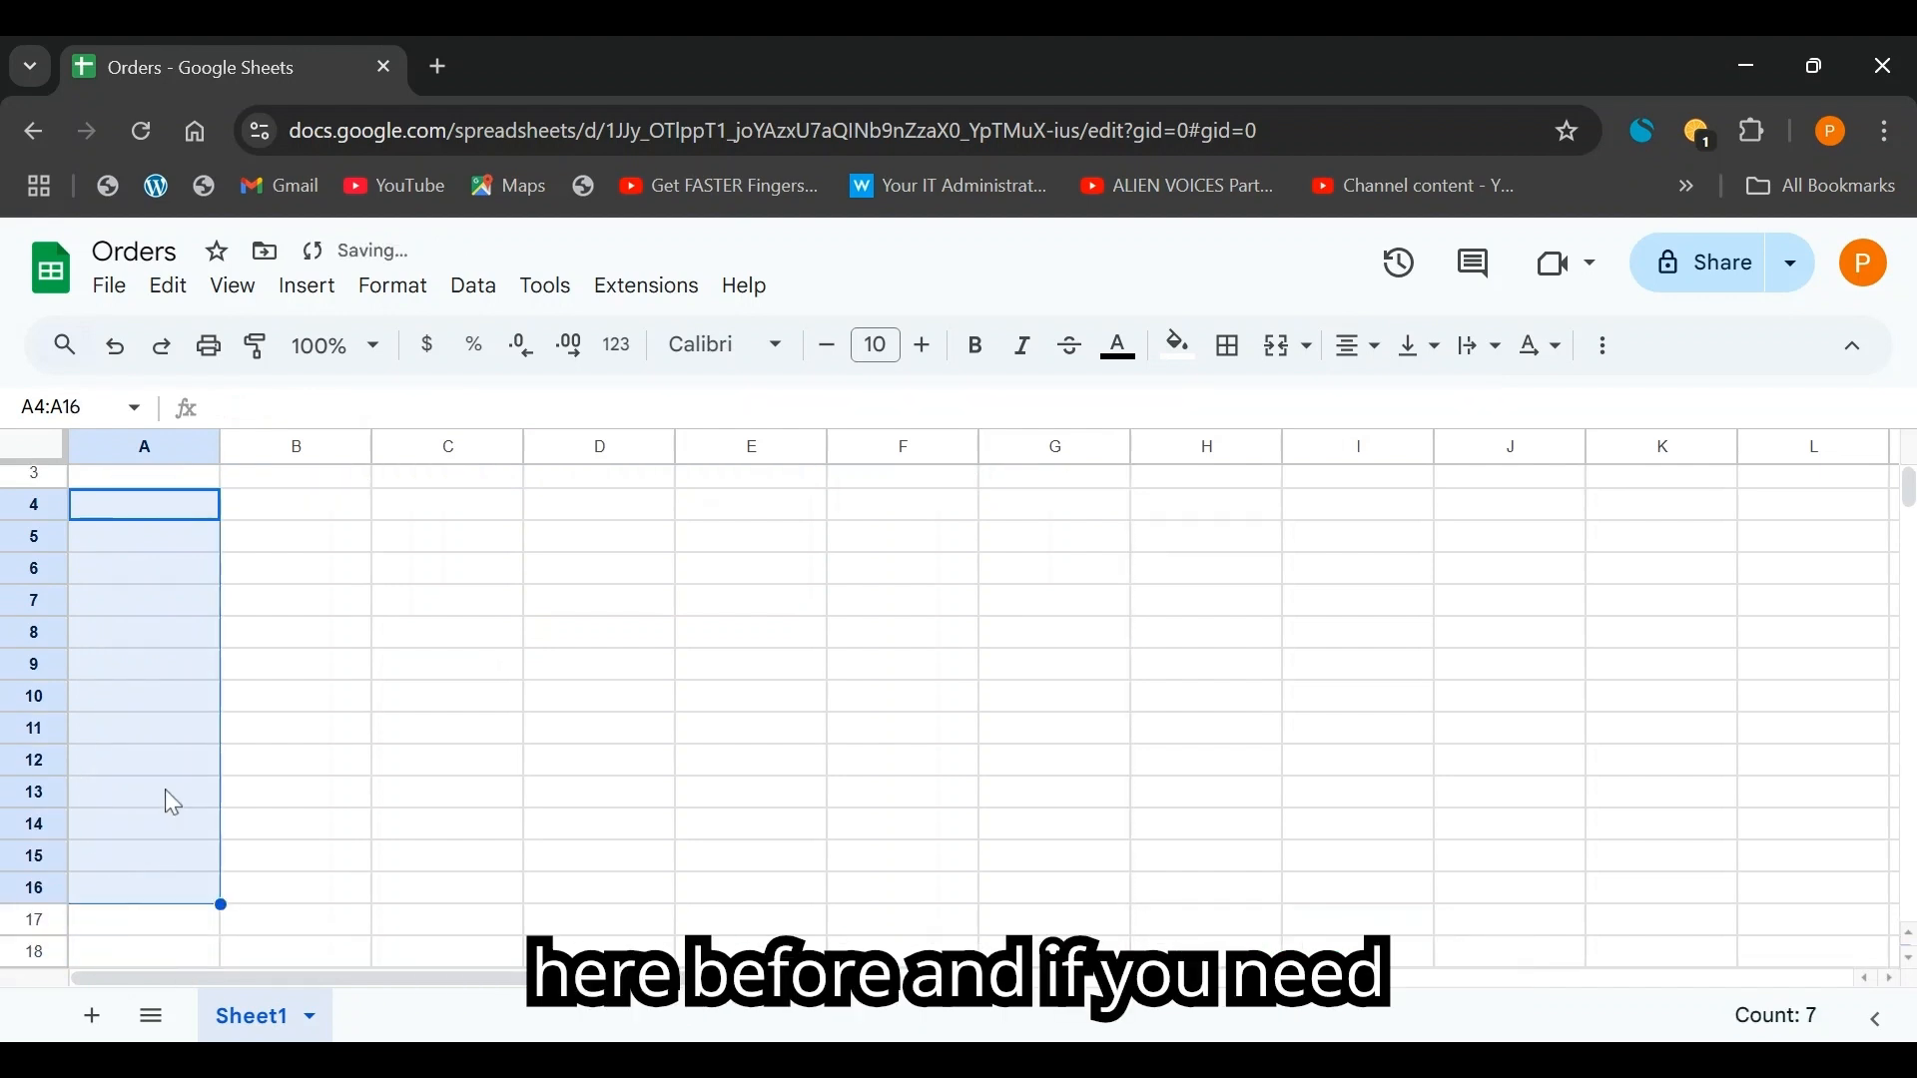
scroll(170, 787, "up", 1)
left_click(249, 578)
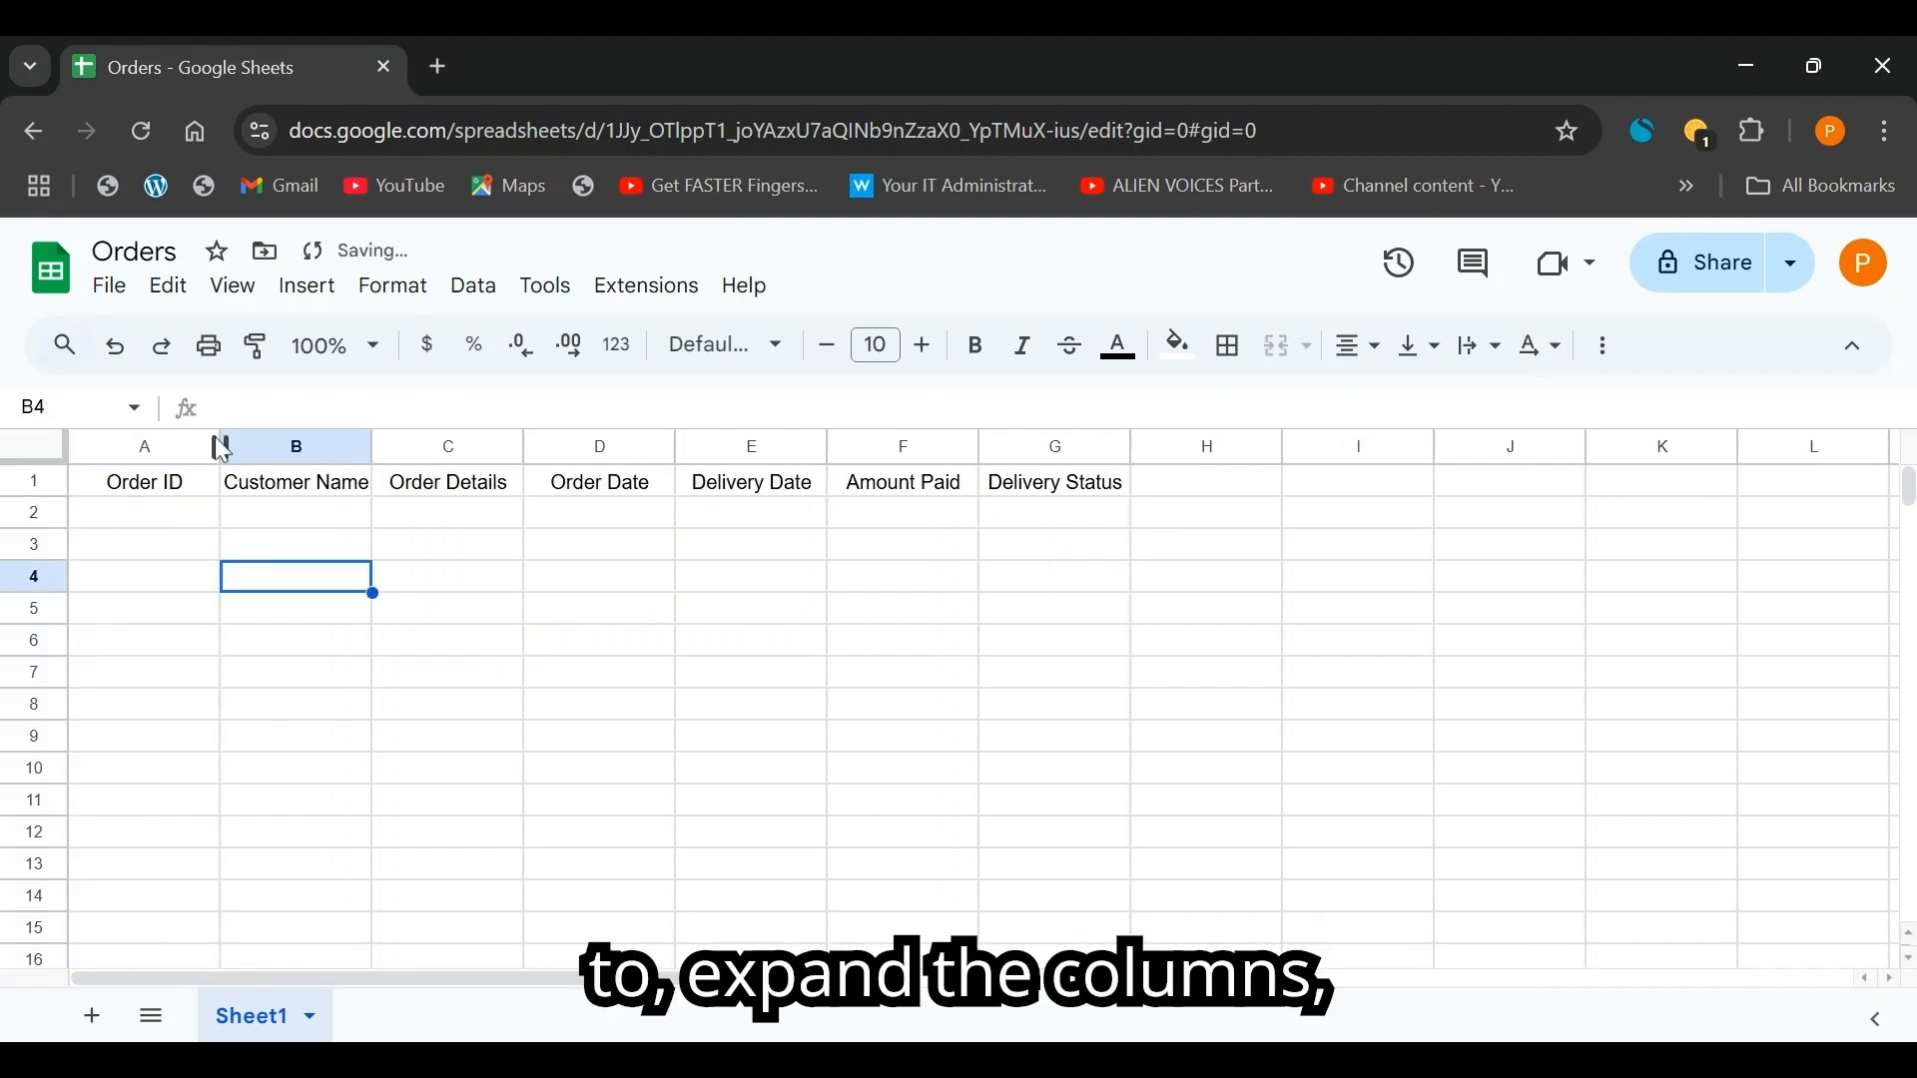
- Widen columns A through G to give the headers more room
left_click_drag(221, 446, 352, 446)
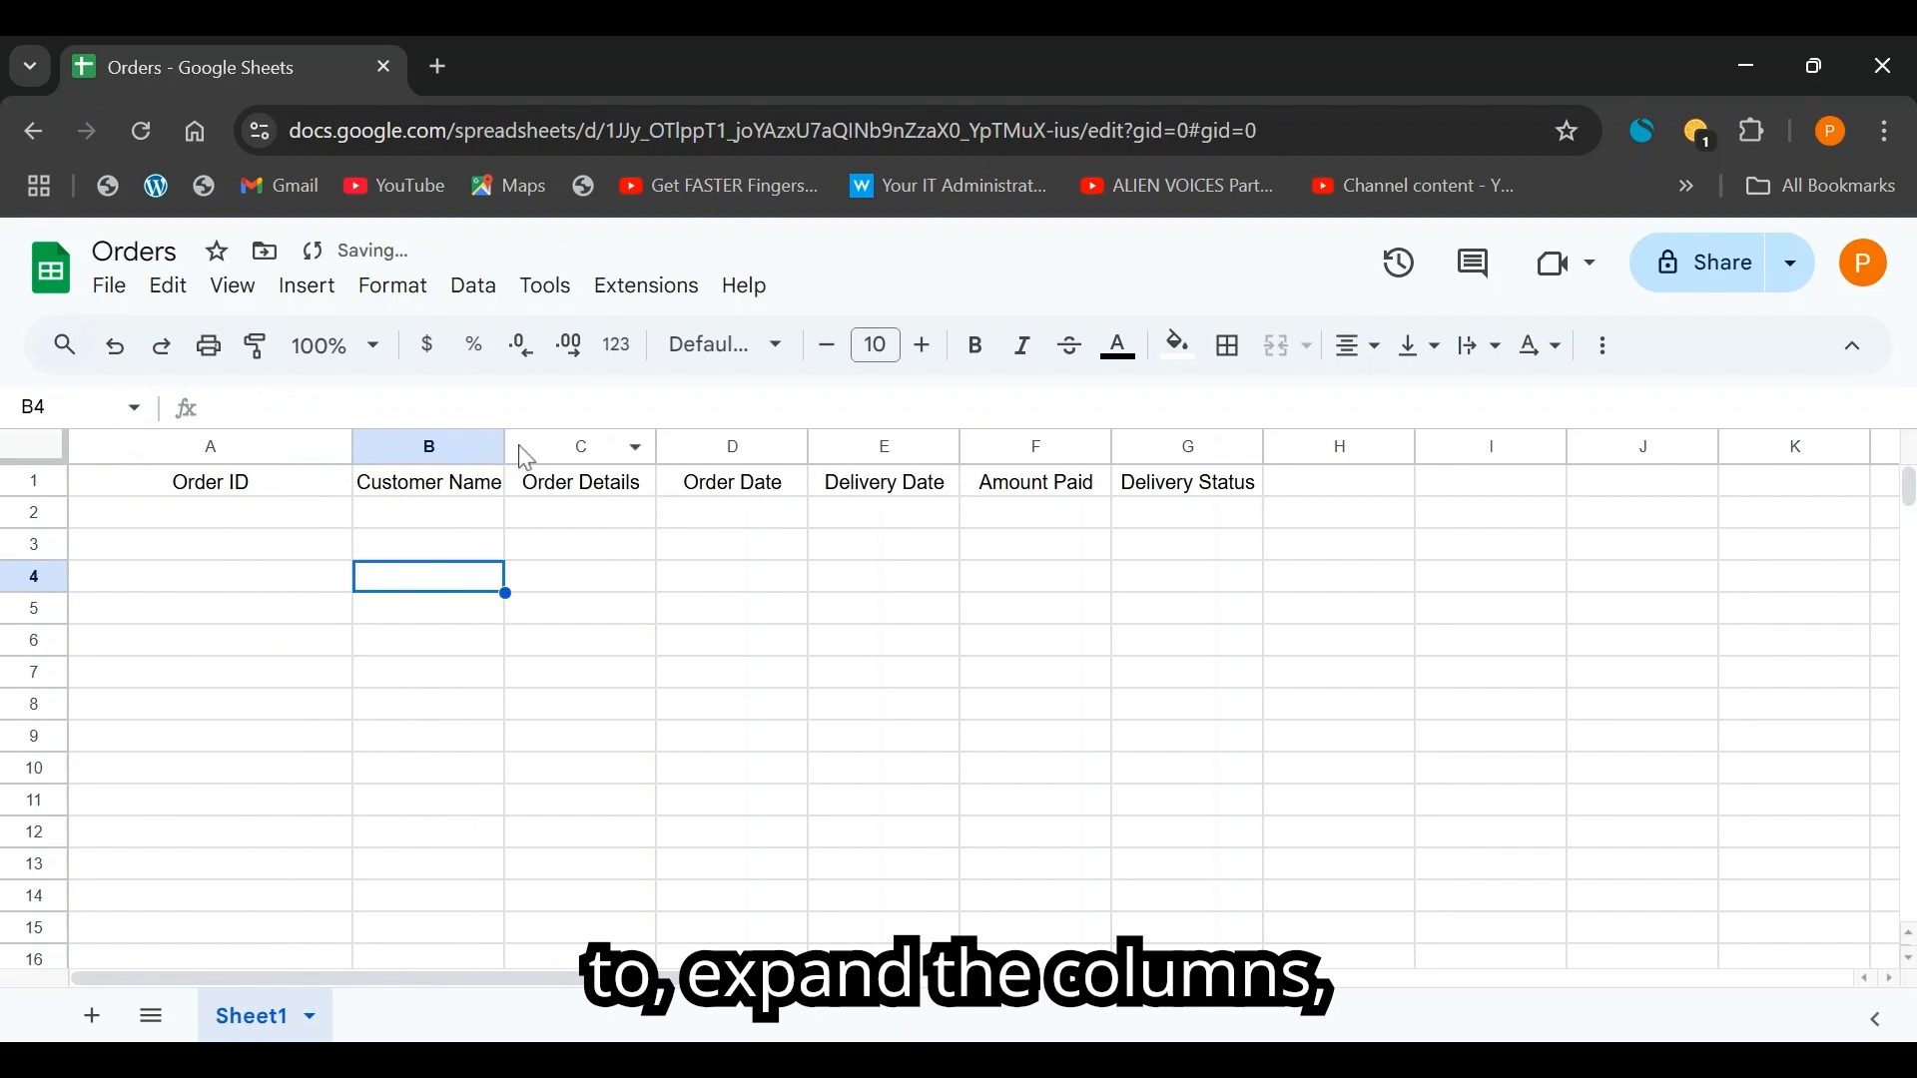
left_click_drag(505, 446, 655, 446)
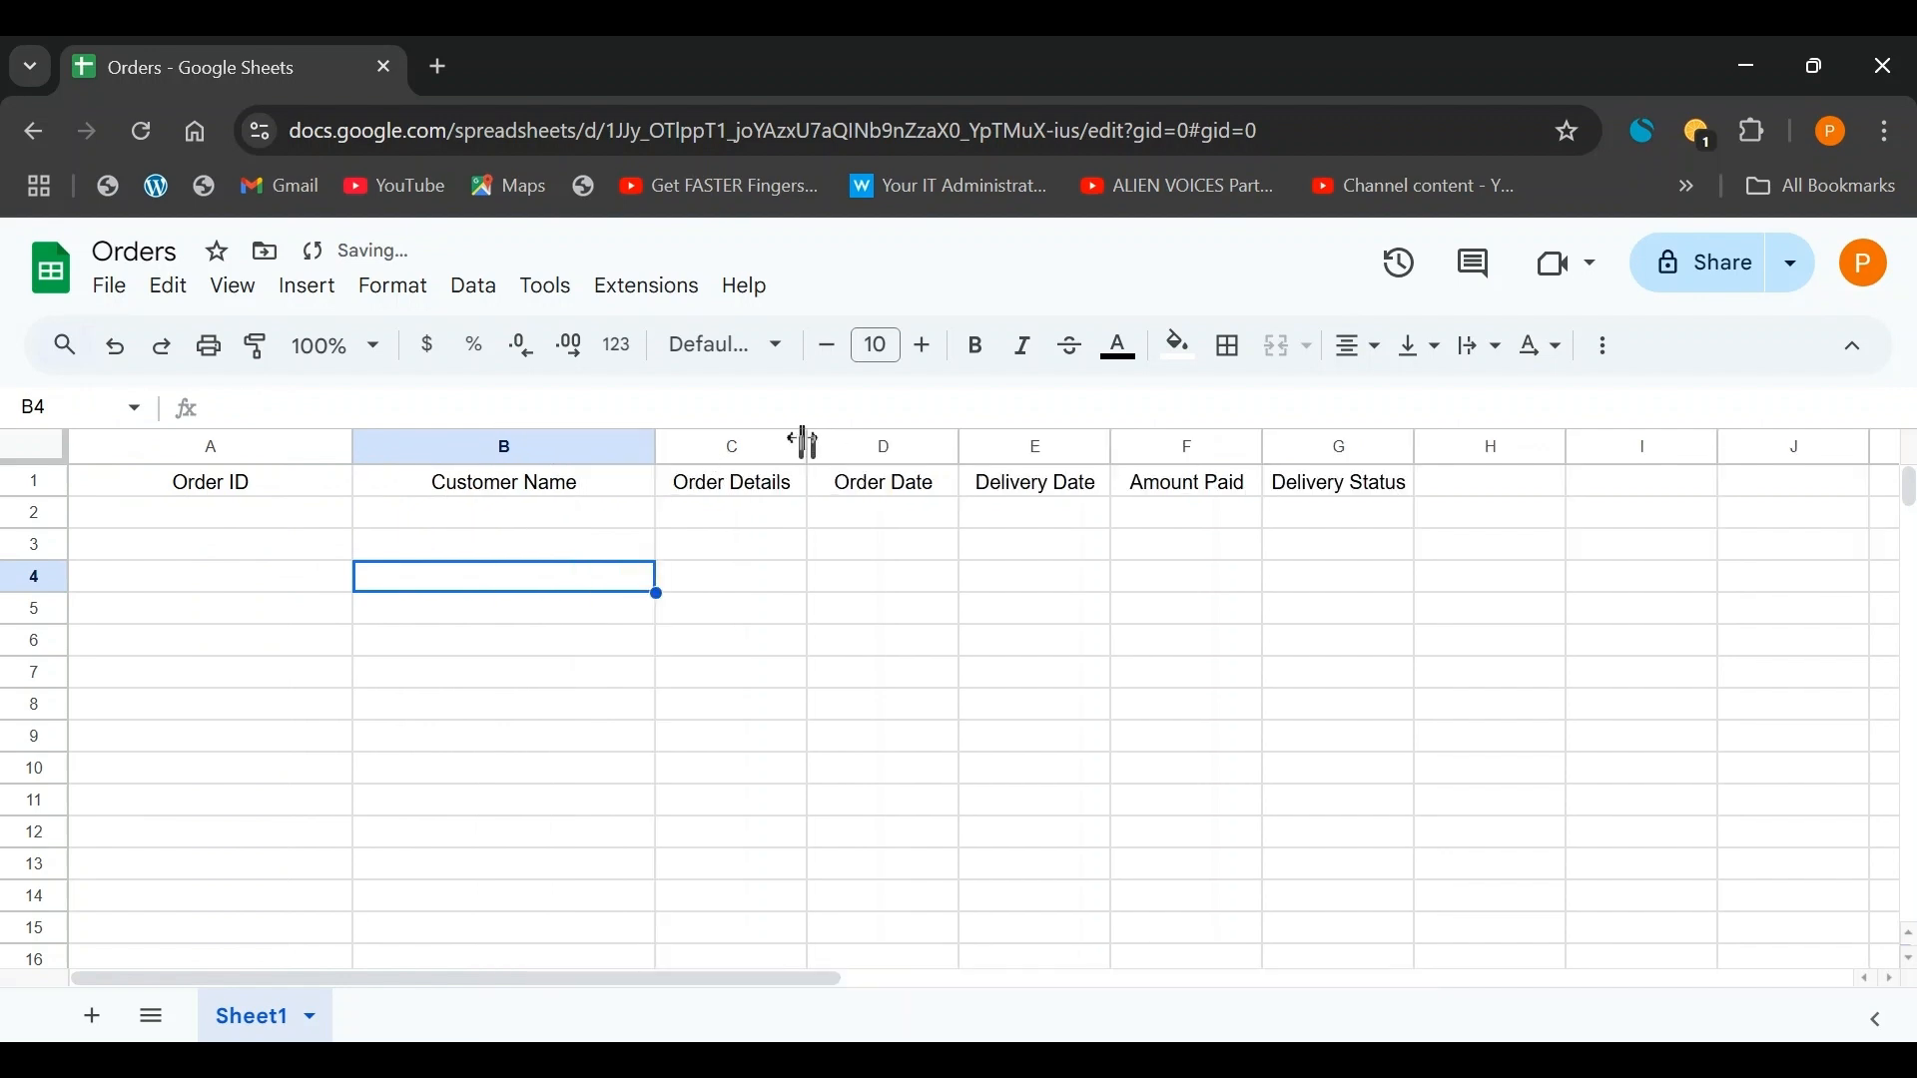
left_click_drag(796, 445, 895, 445)
- Make the headers in A1:G1 bold and set their font size to 11, keeping the default font
left_click_drag(193, 496, 1578, 500)
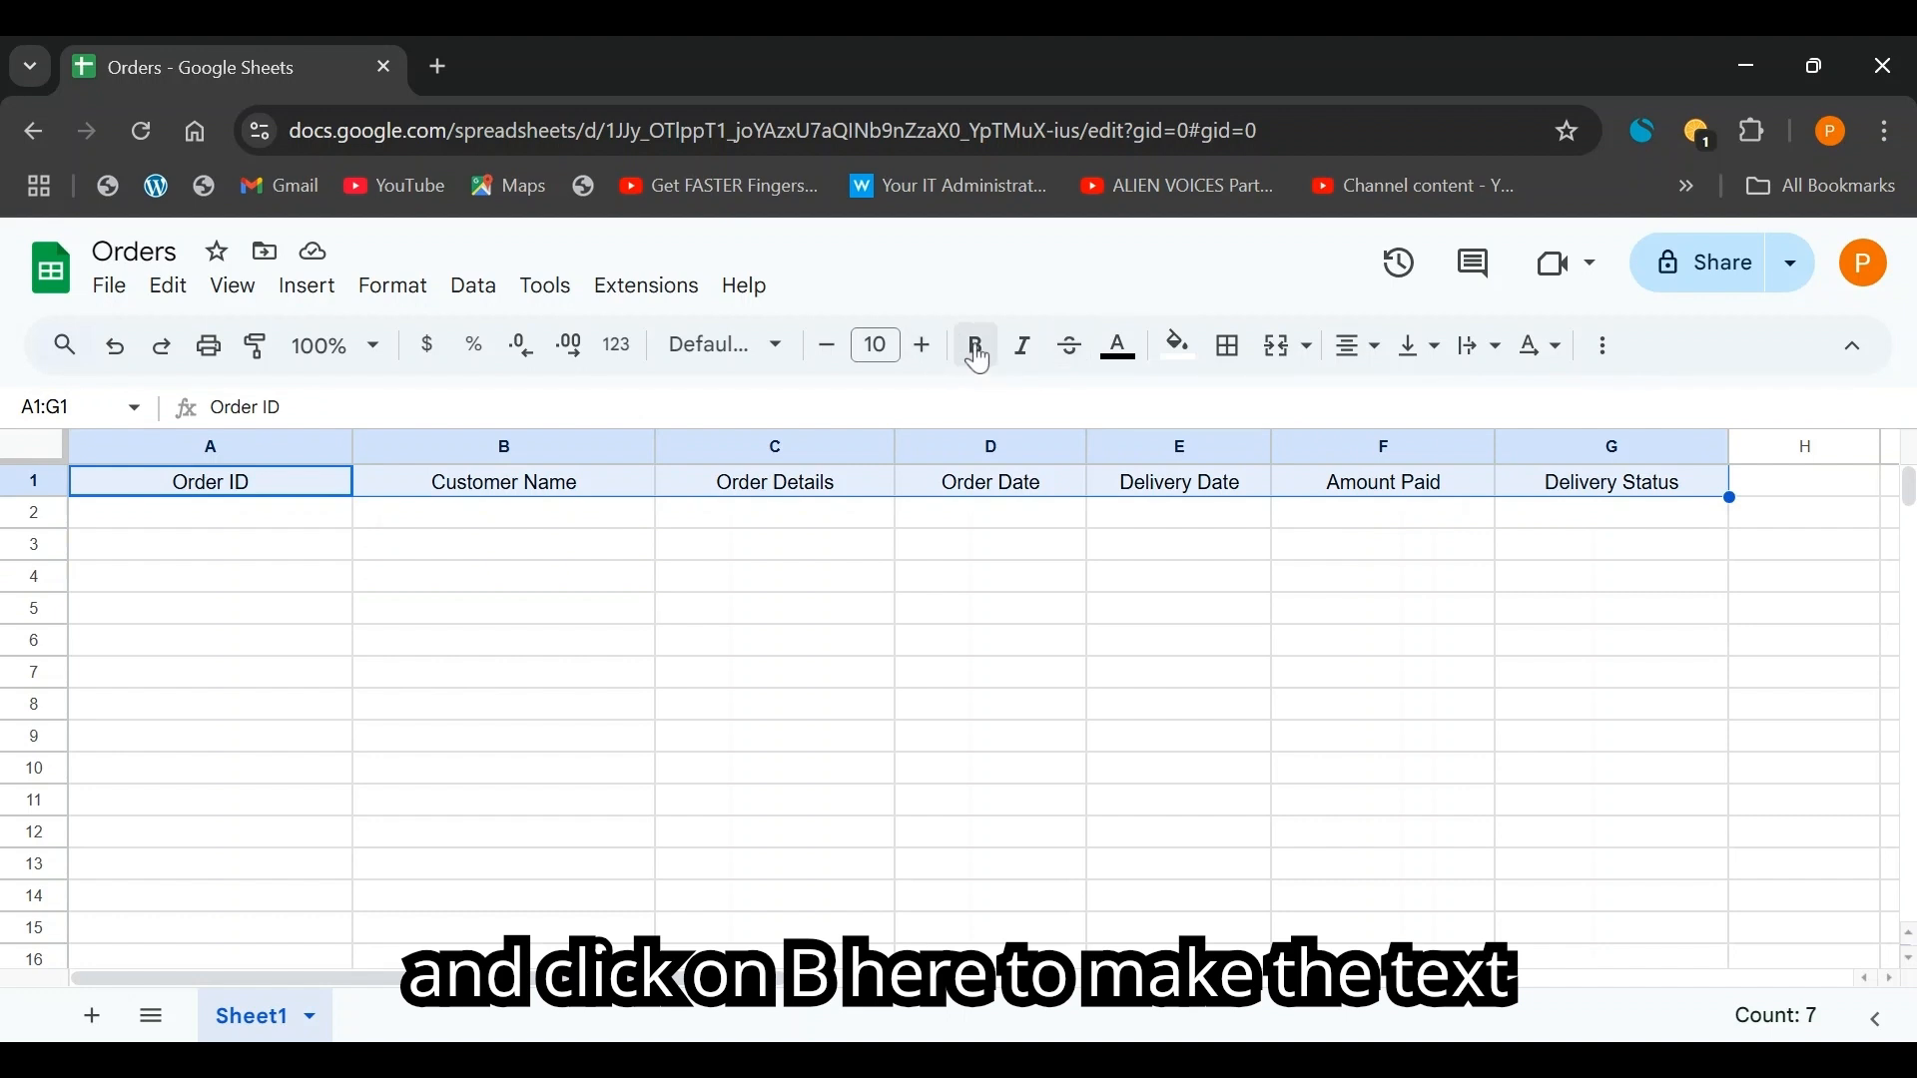
left_click(986, 350)
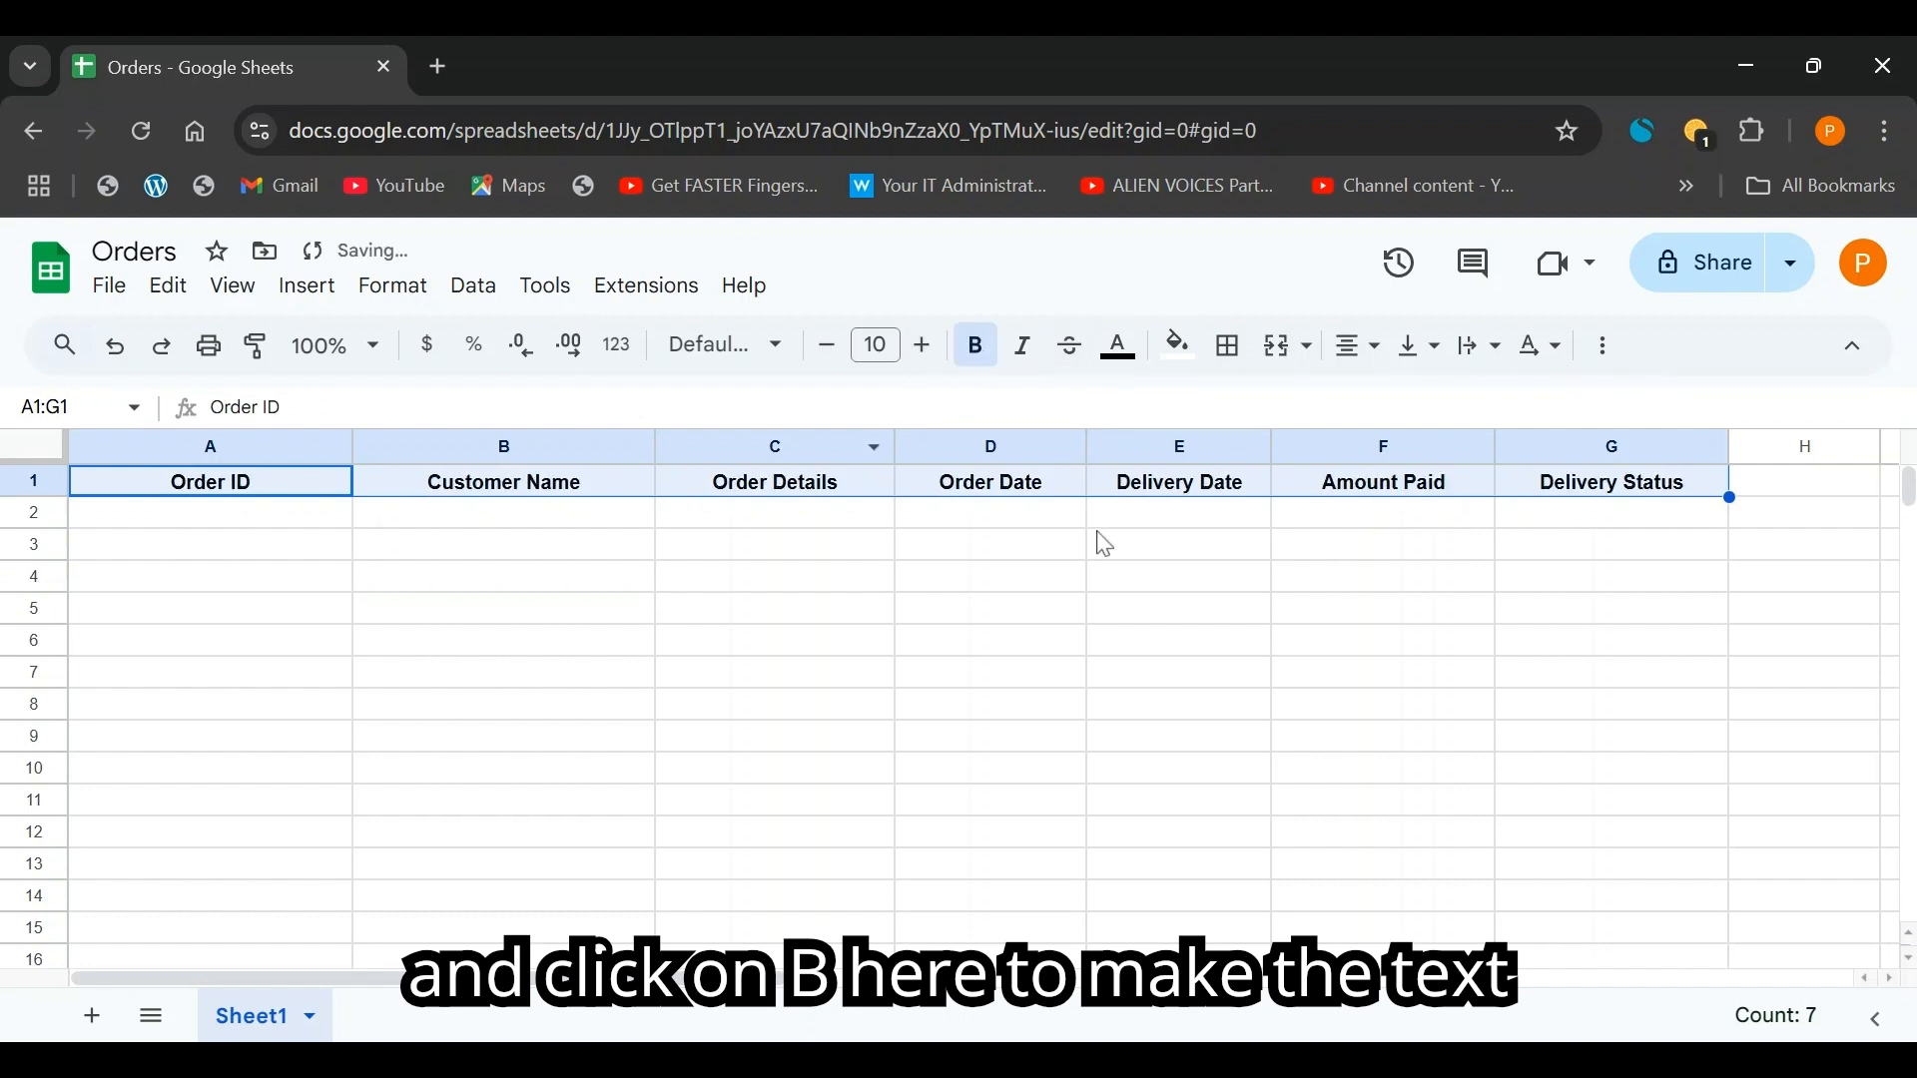
left_click(778, 351)
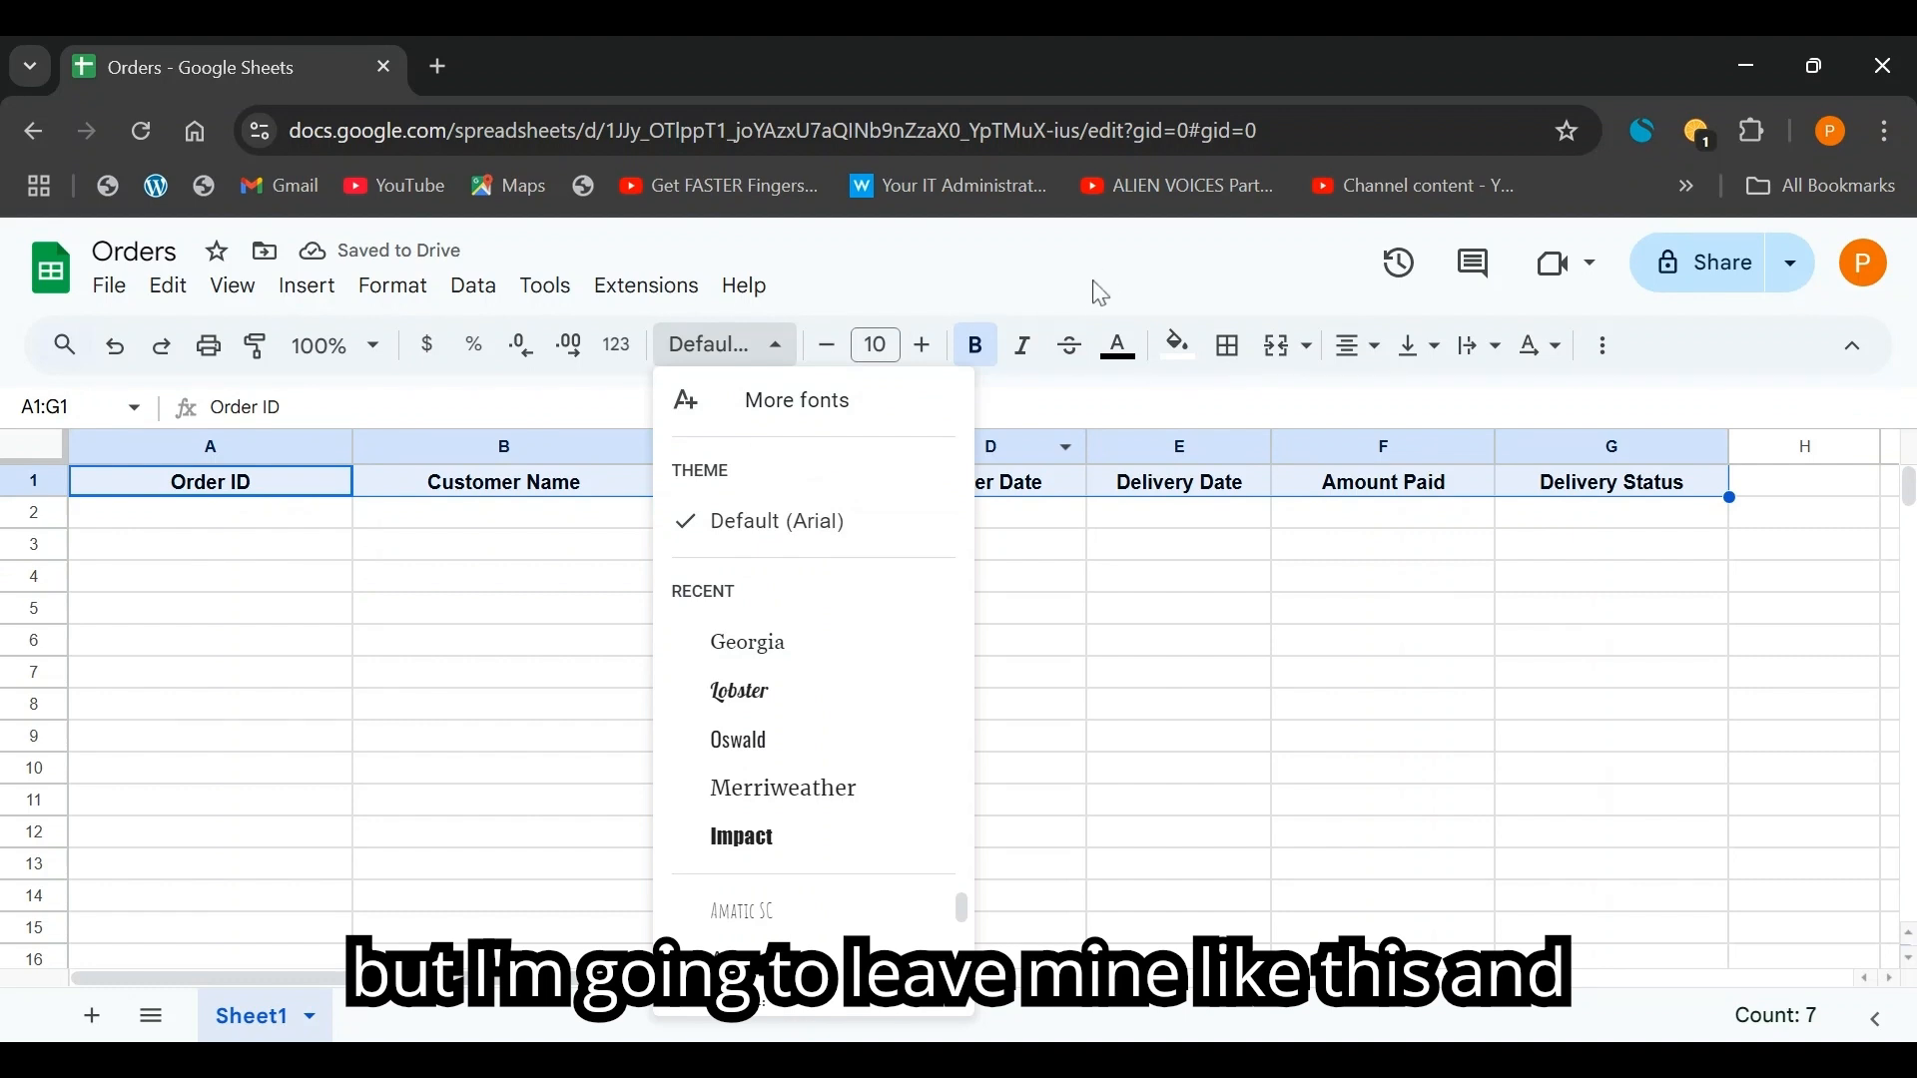
left_click(937, 300)
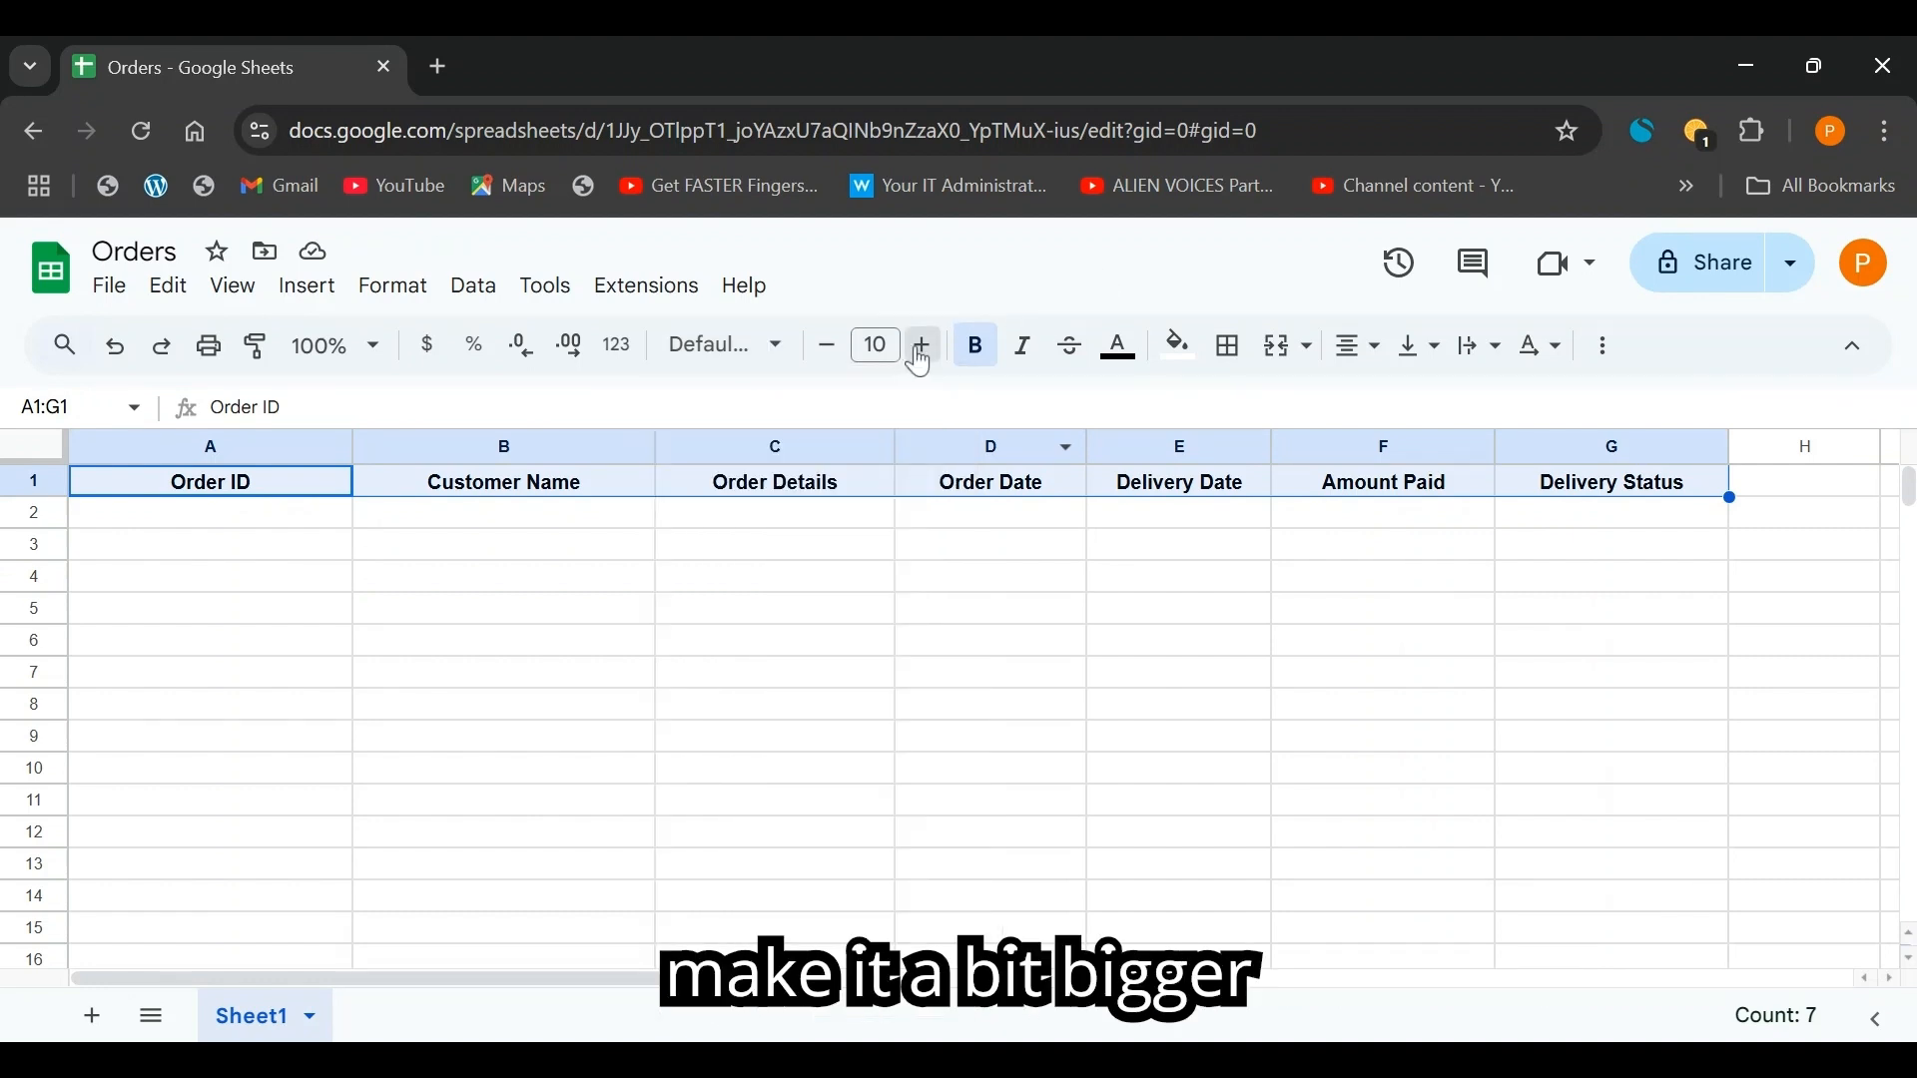
left_click(923, 352)
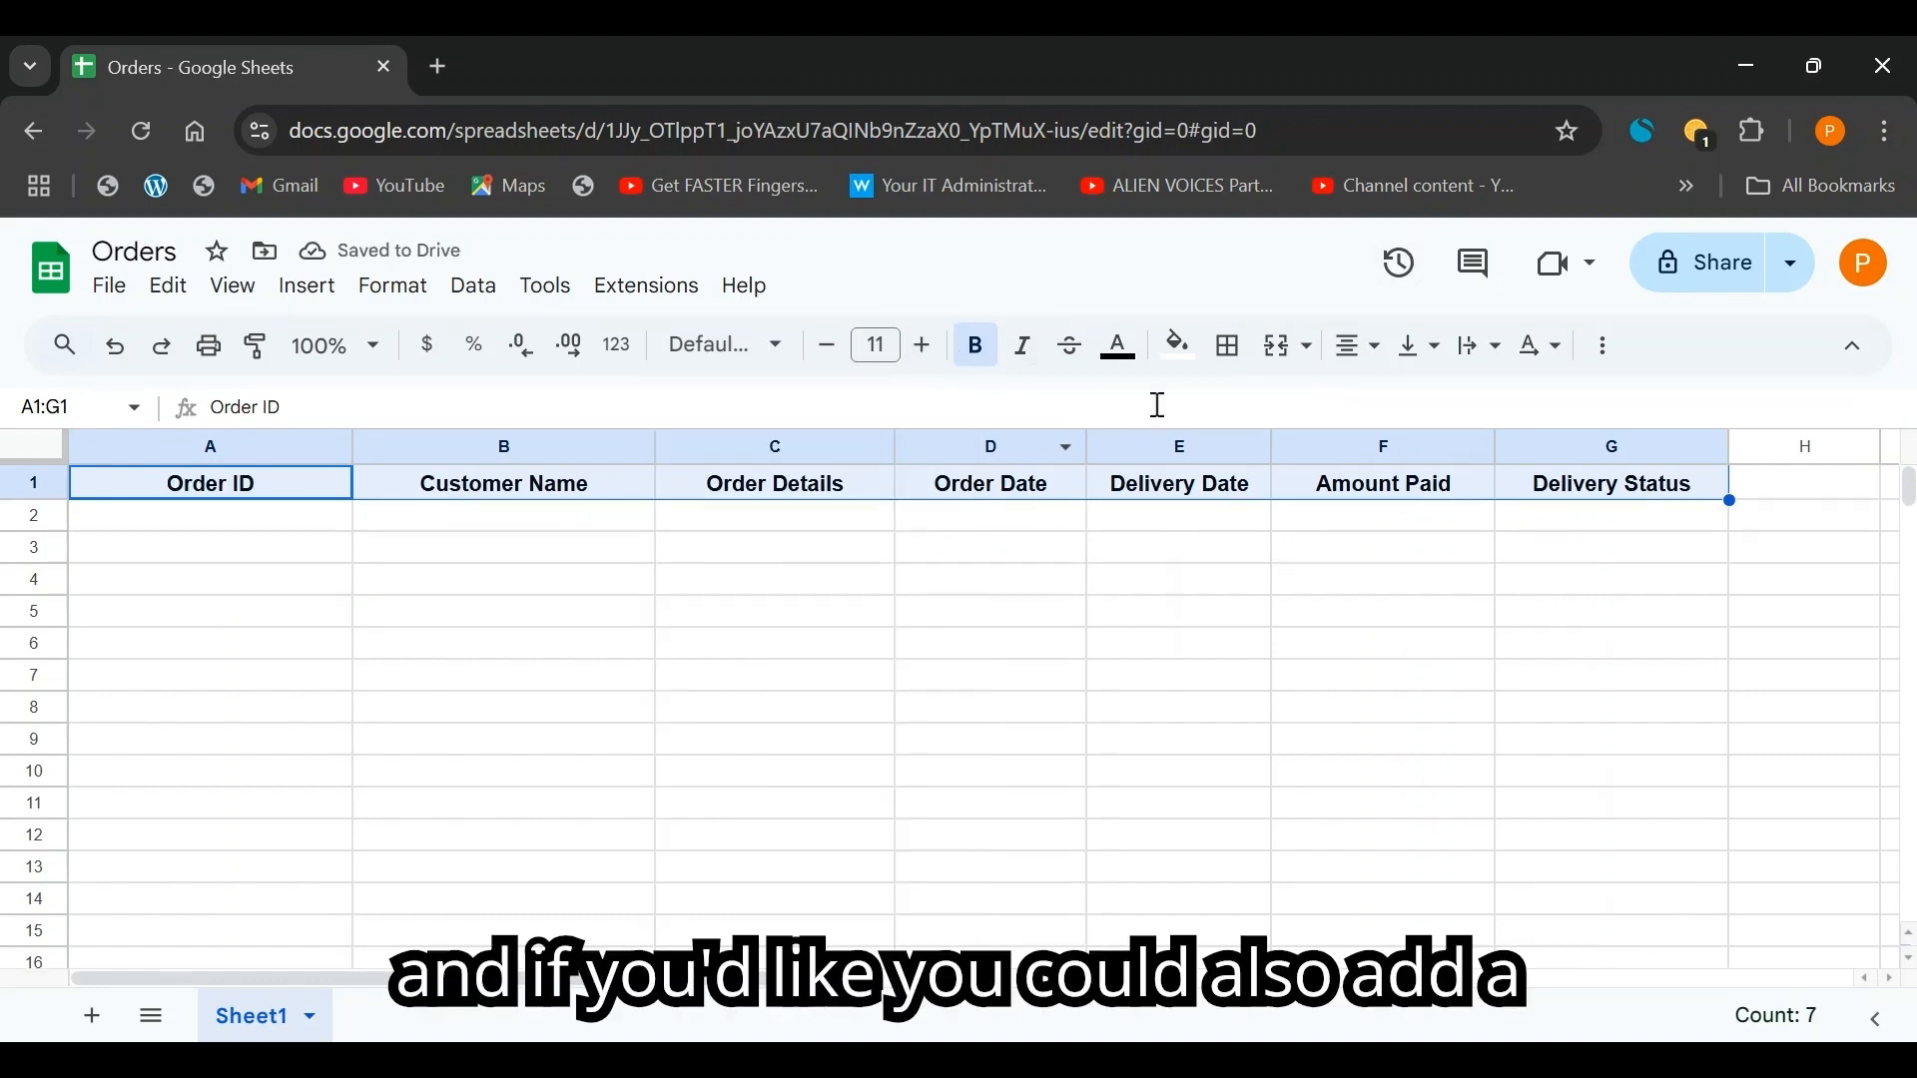
- Add an outer border around the header row A1:G1 and fill it with light green
left_click(1229, 348)
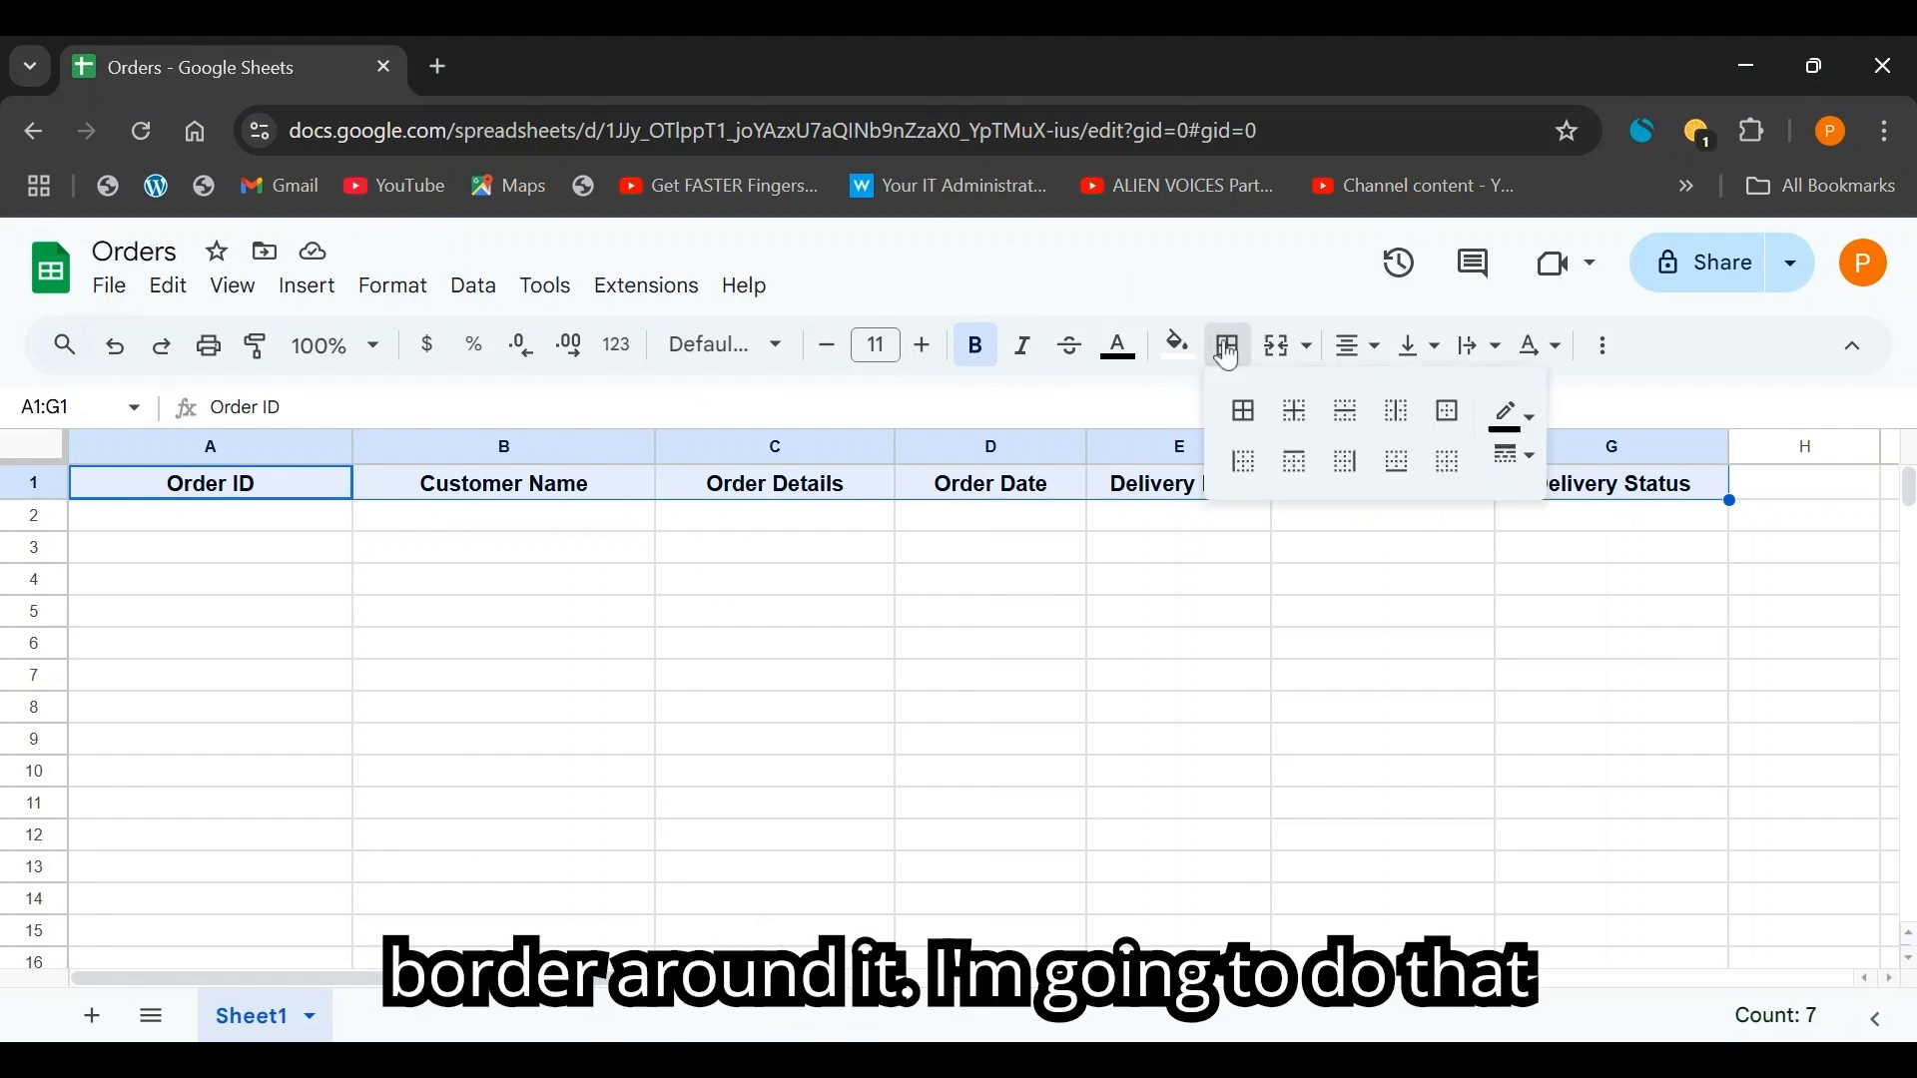
left_click(1448, 410)
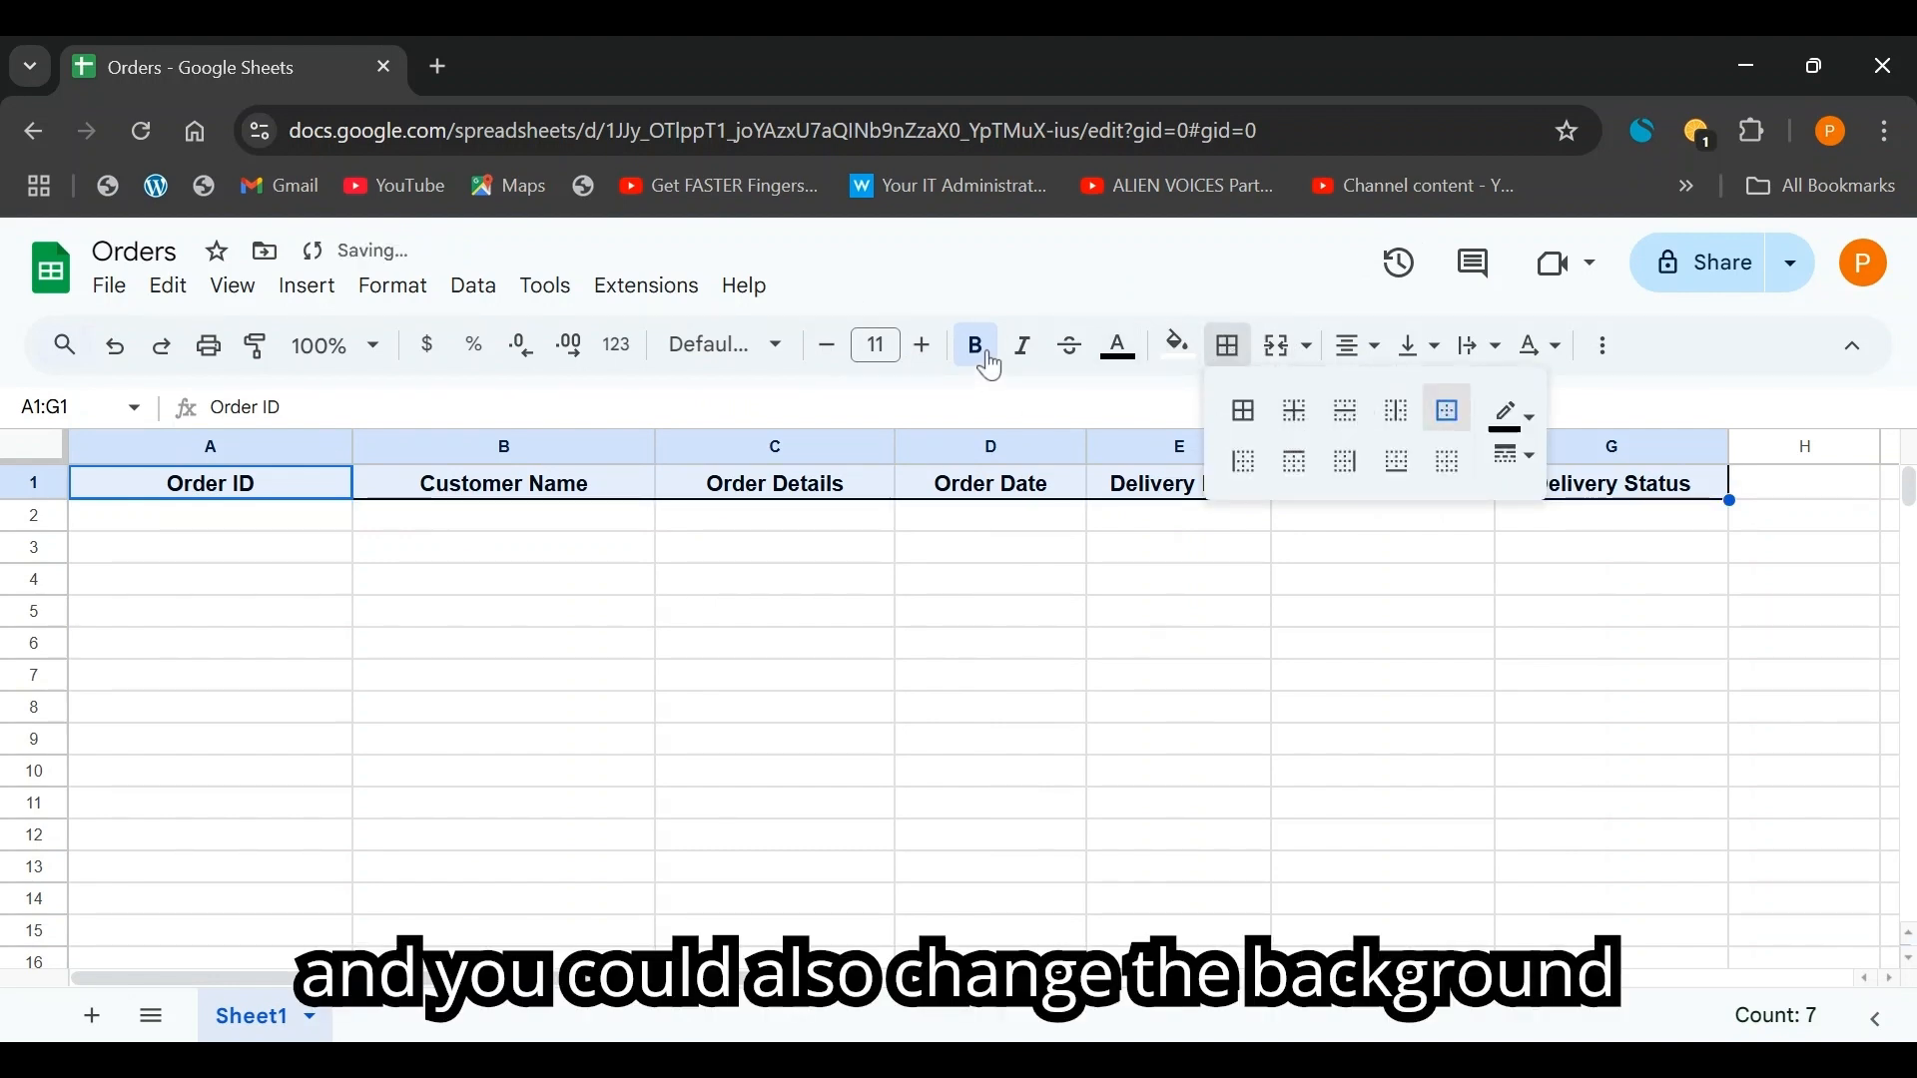
left_click(1181, 350)
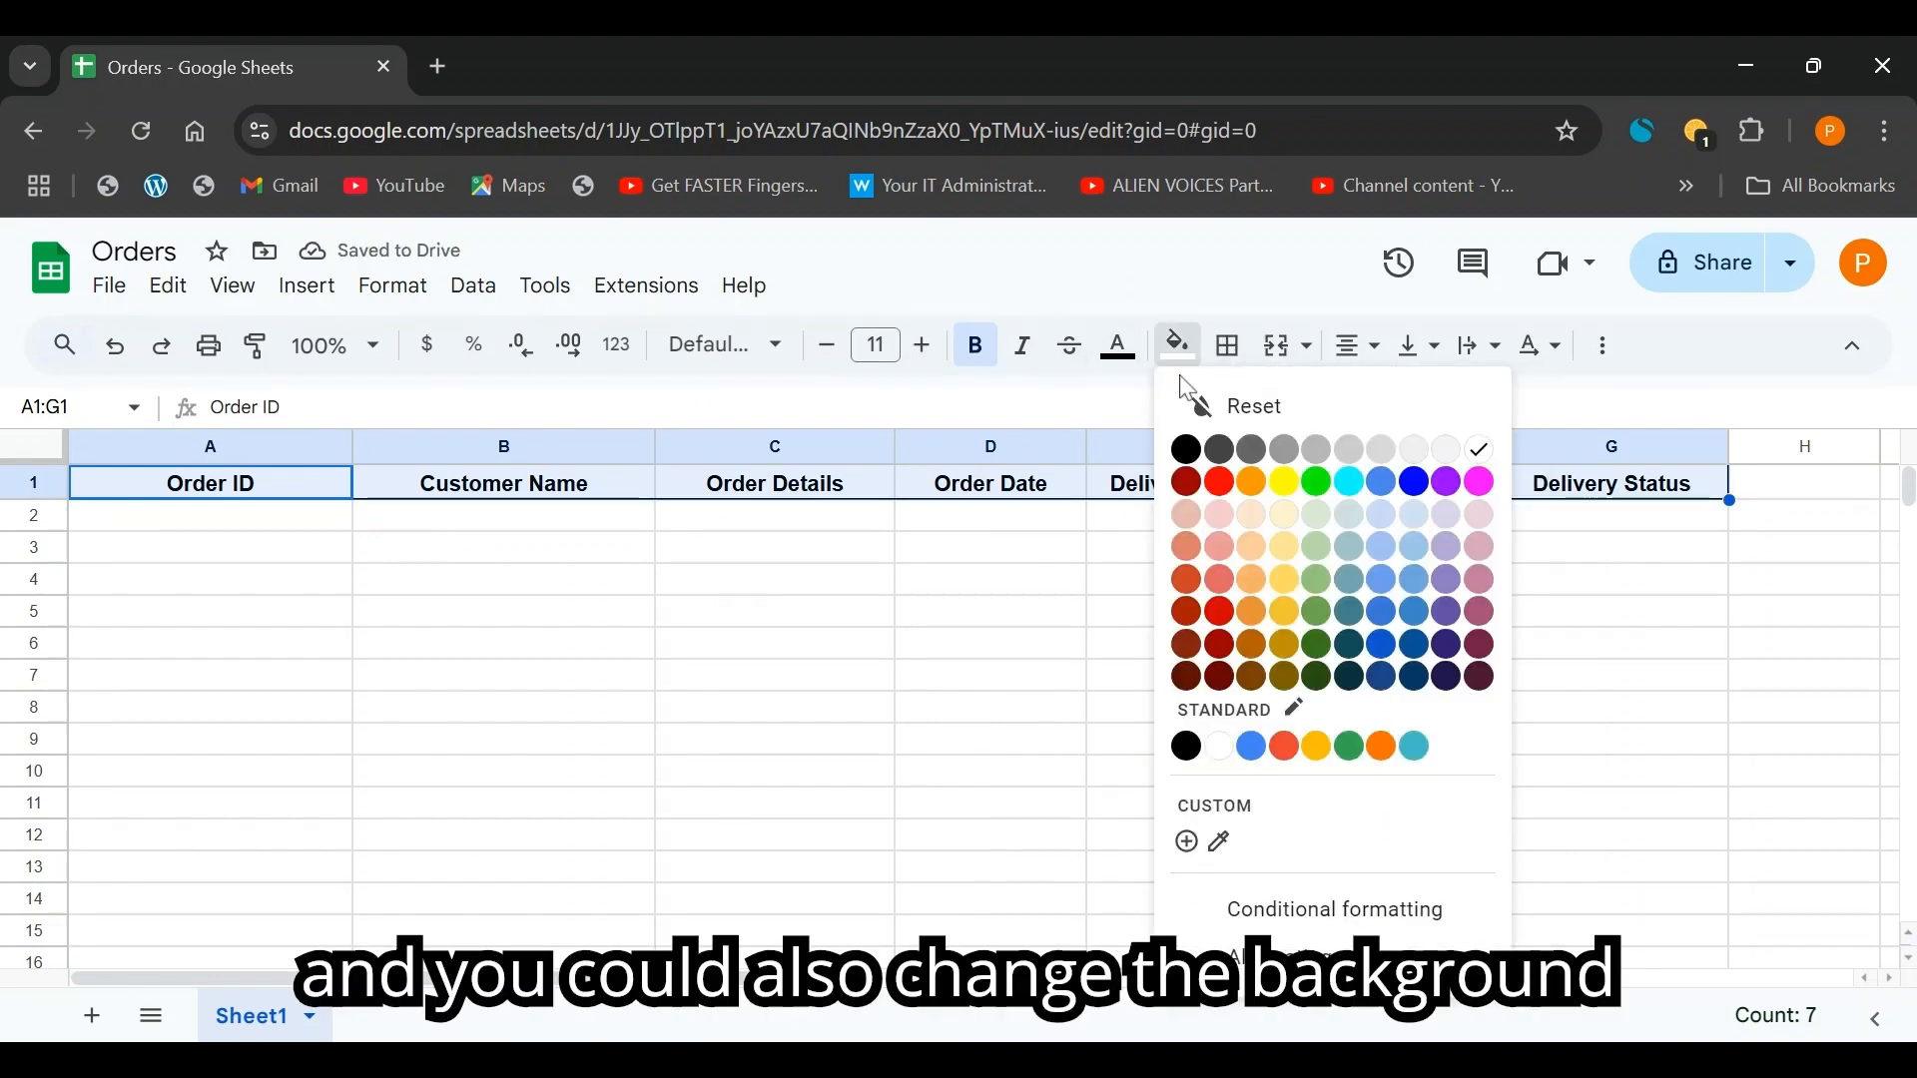
left_click(1319, 548)
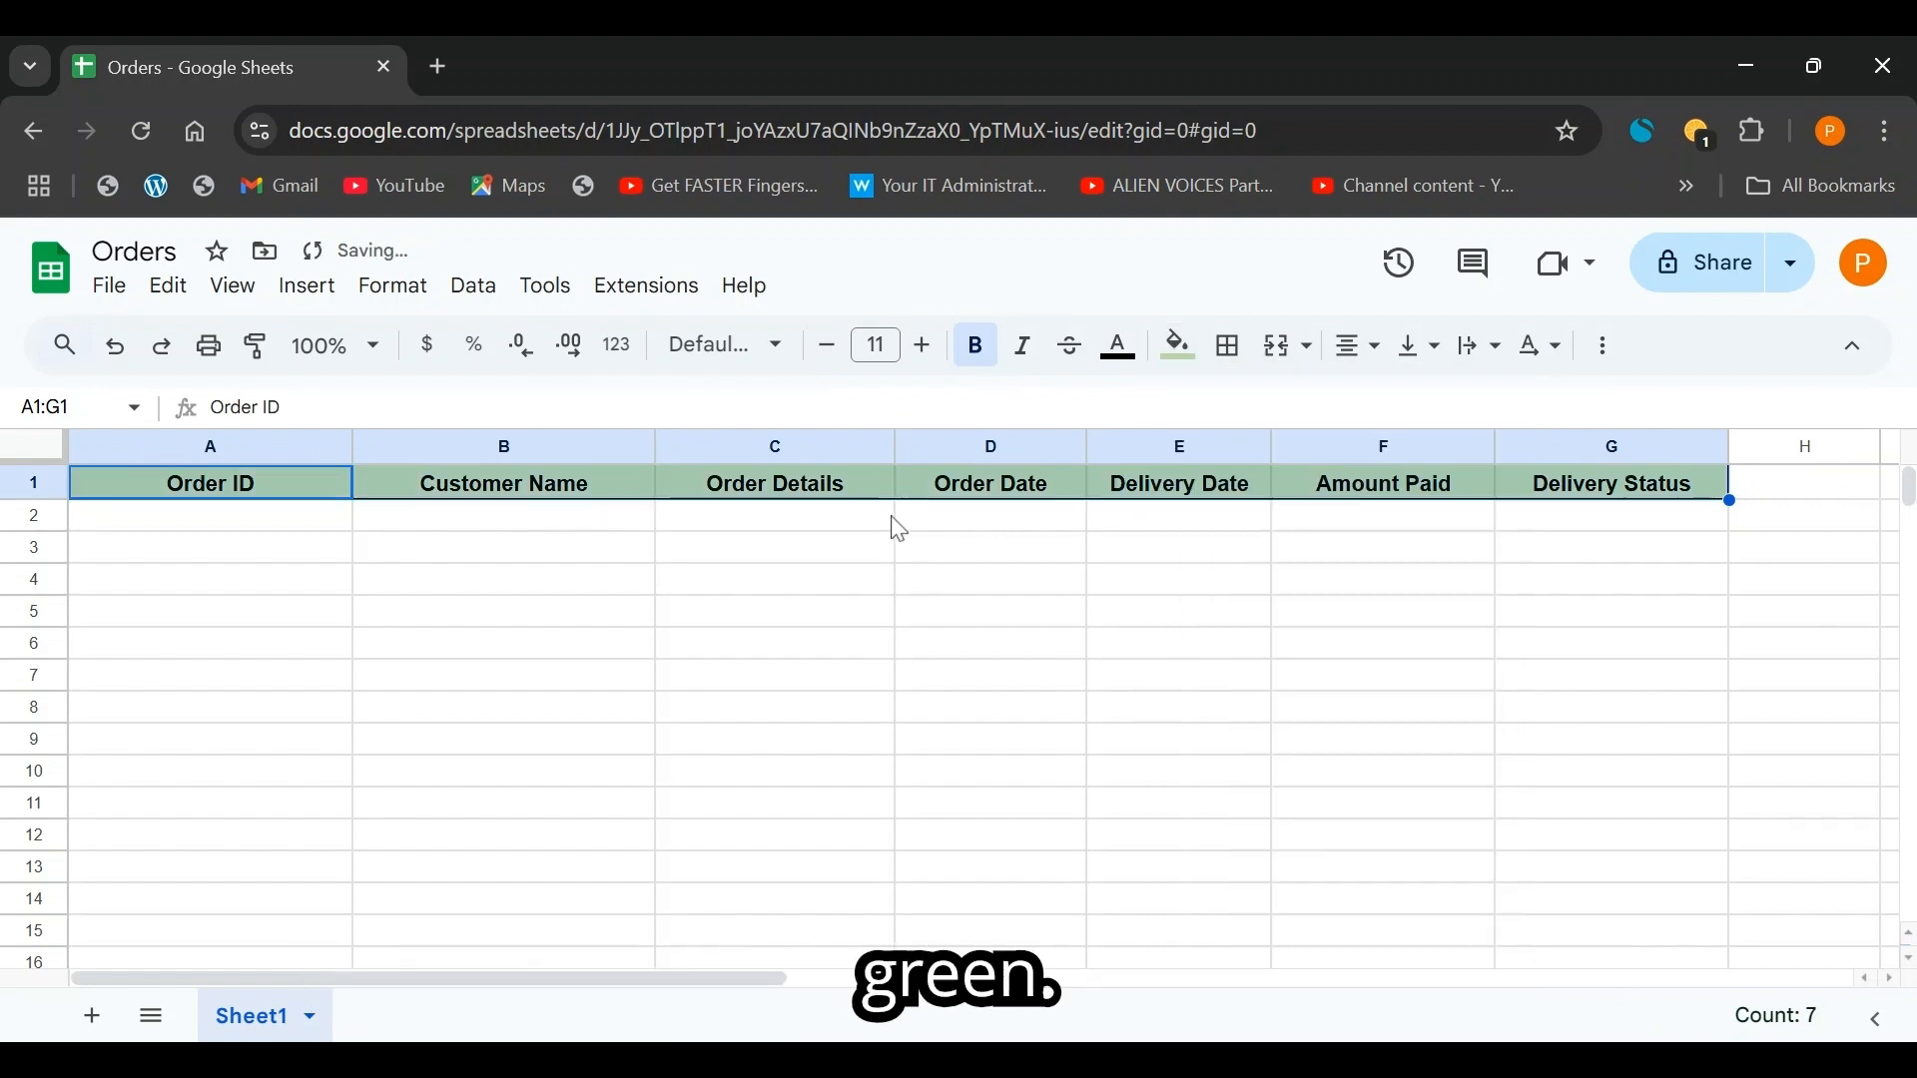
- Enter the first order's ID number in A2 and the customer's full name in B2
left_click(257, 529)
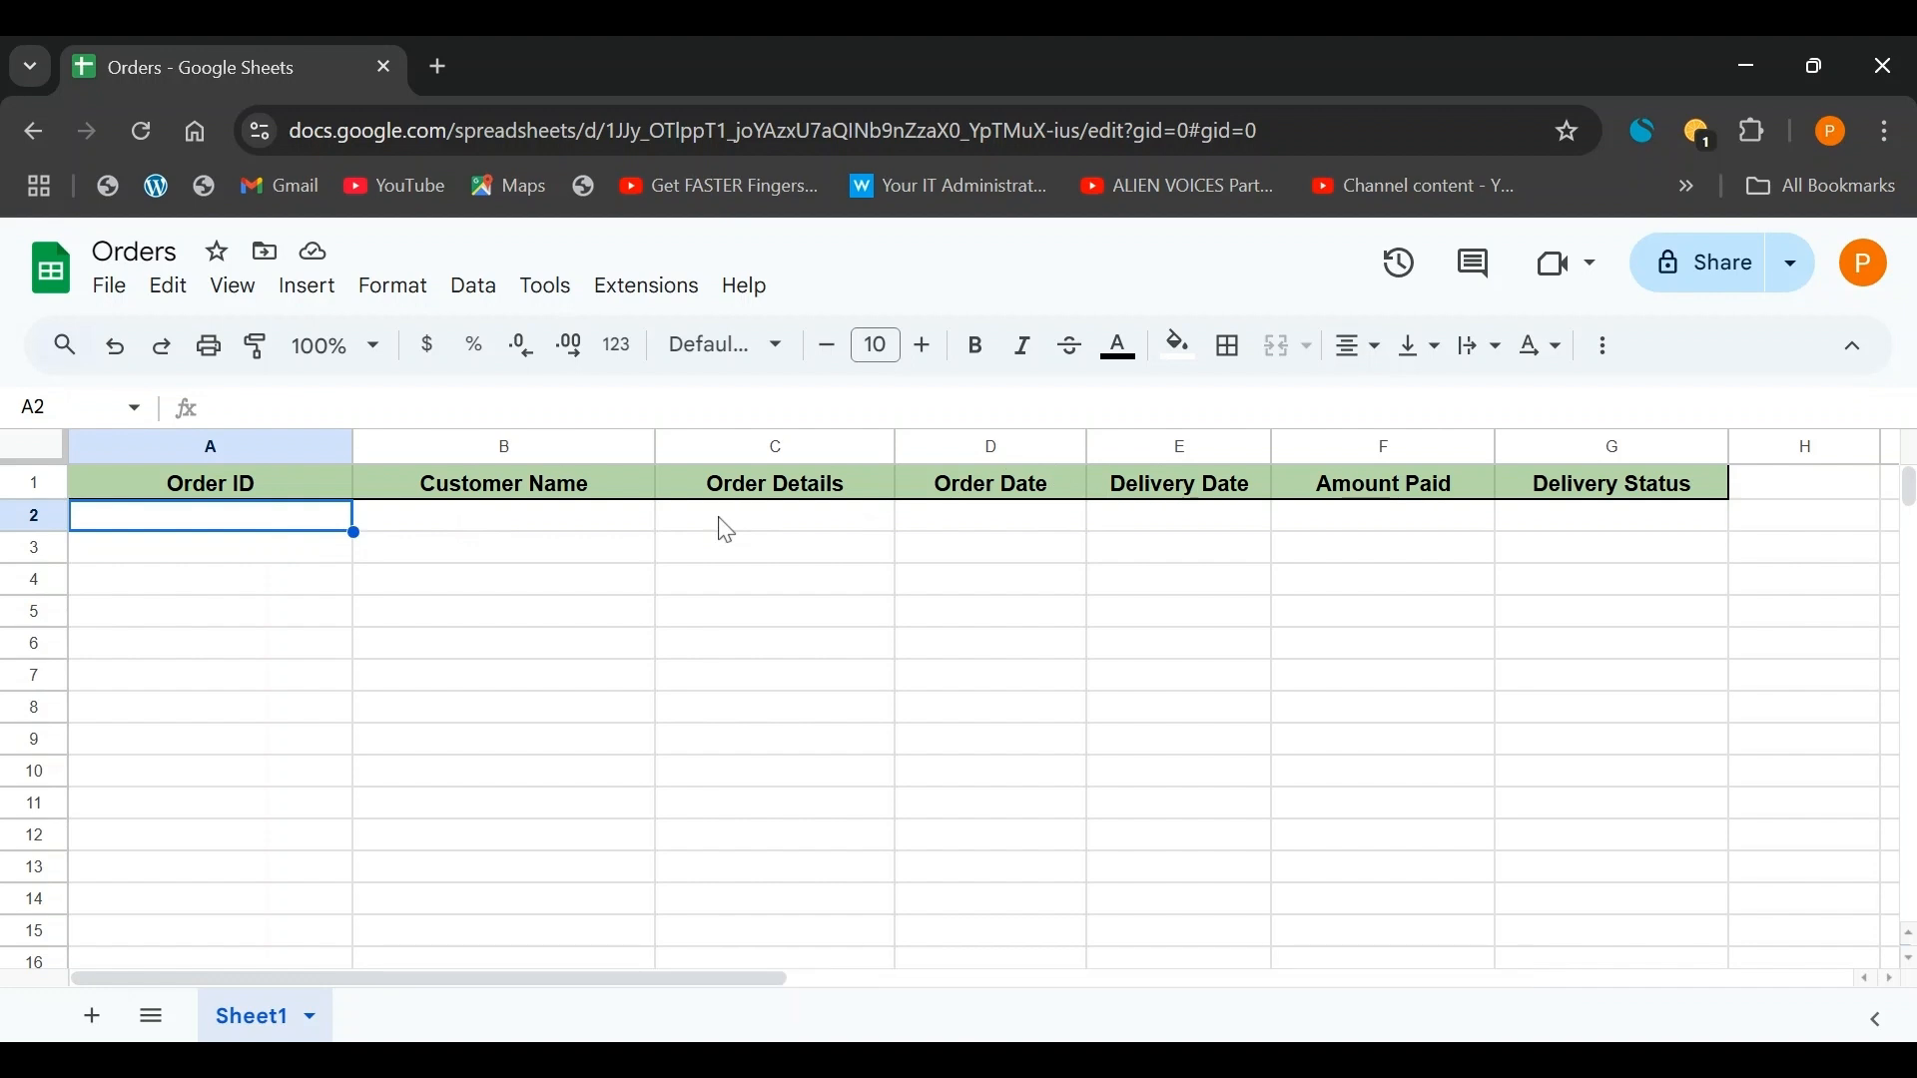
type("189234")
key("Tab")
type("John Mactavish")
key("Tab")
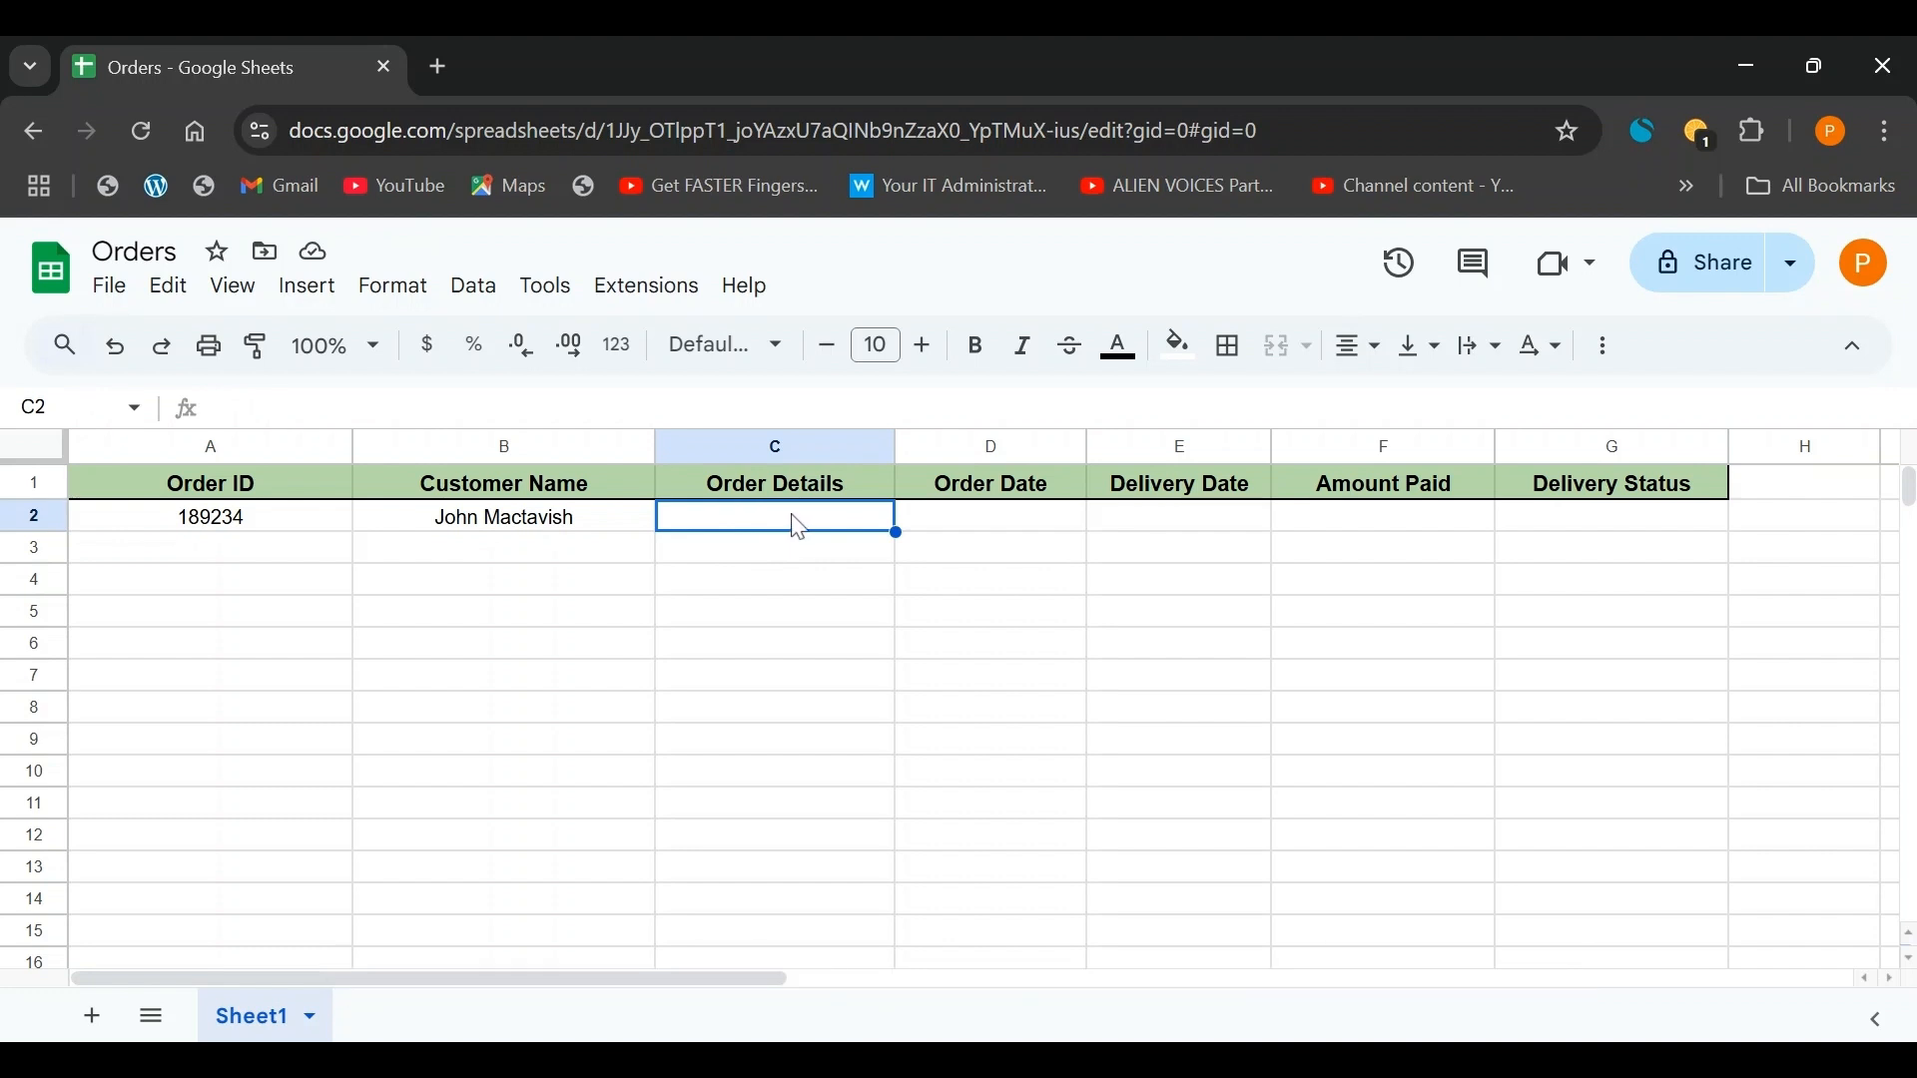
- Insert a note reading "Date, Time Address, Name" on the Order Details cell C2 and check how it displays
right_click(728, 530)
scroll(879, 799, "down", 5)
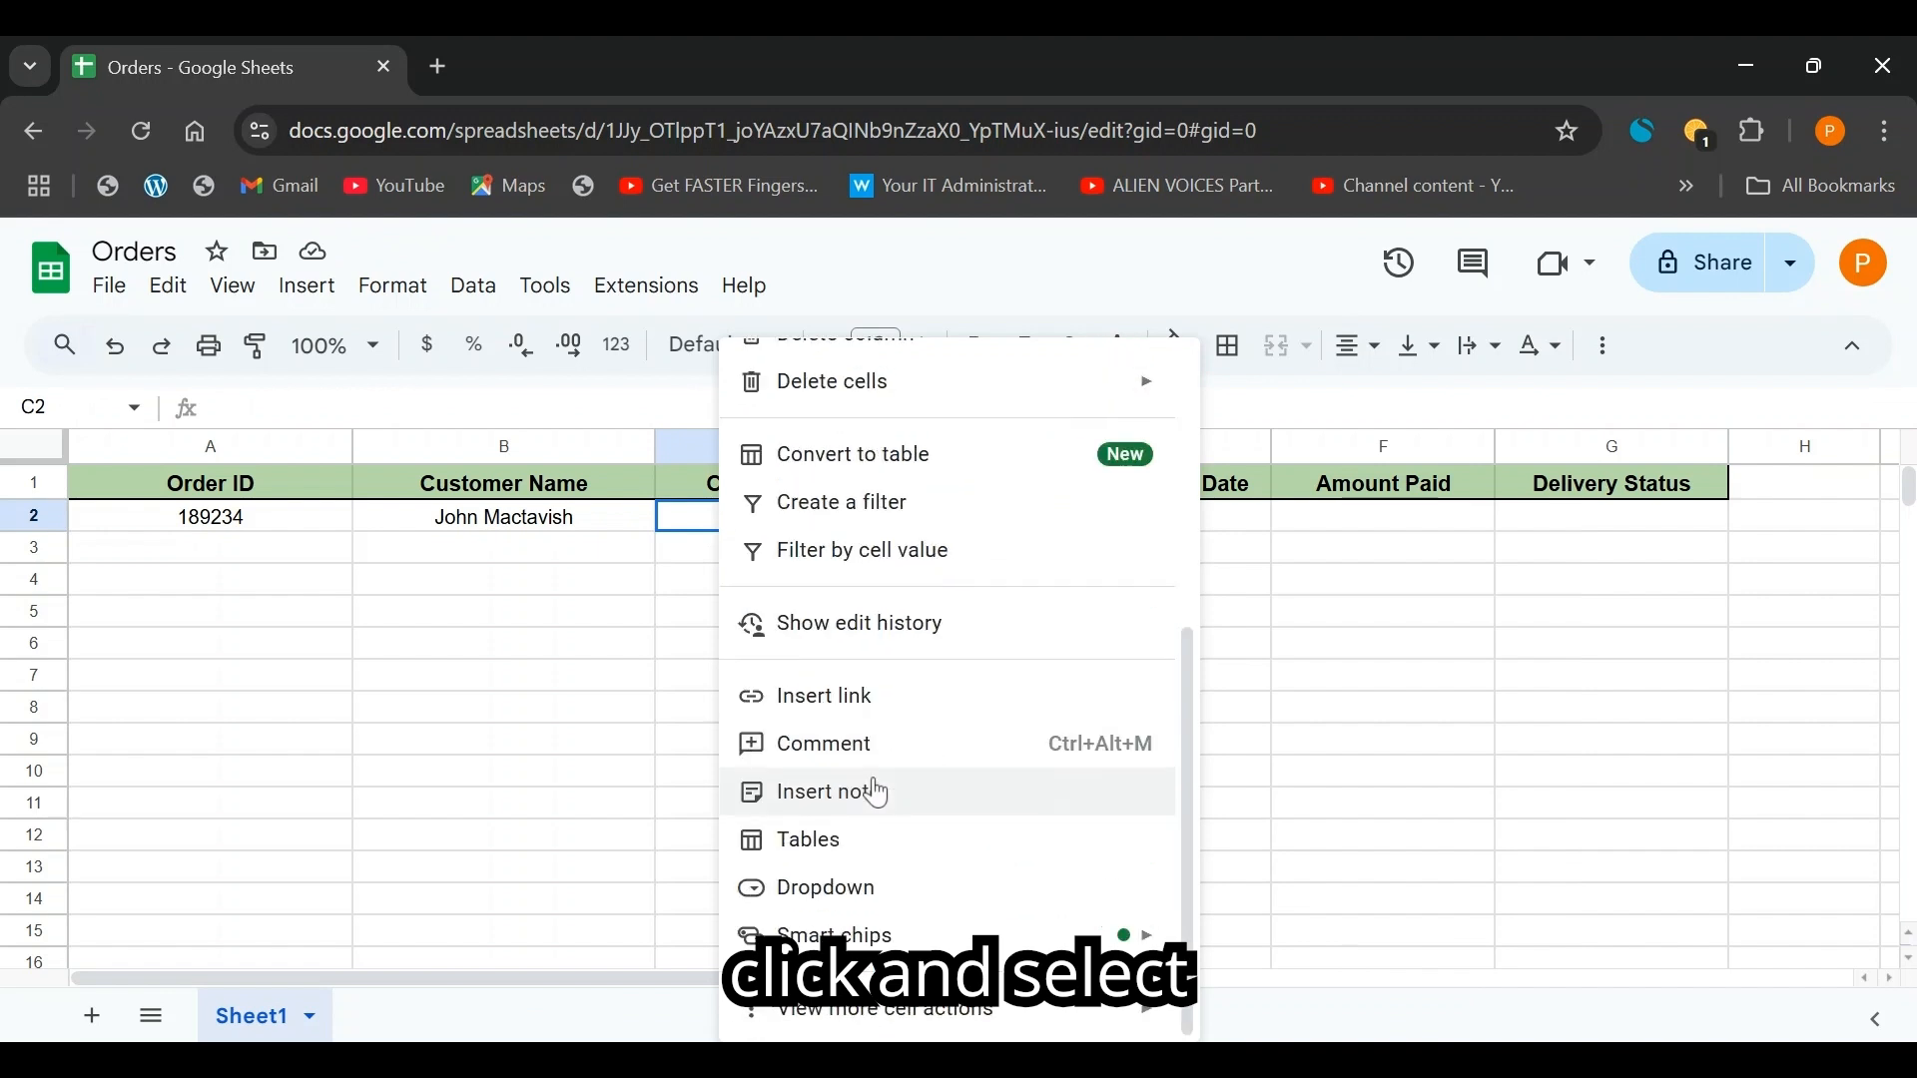
left_click(814, 799)
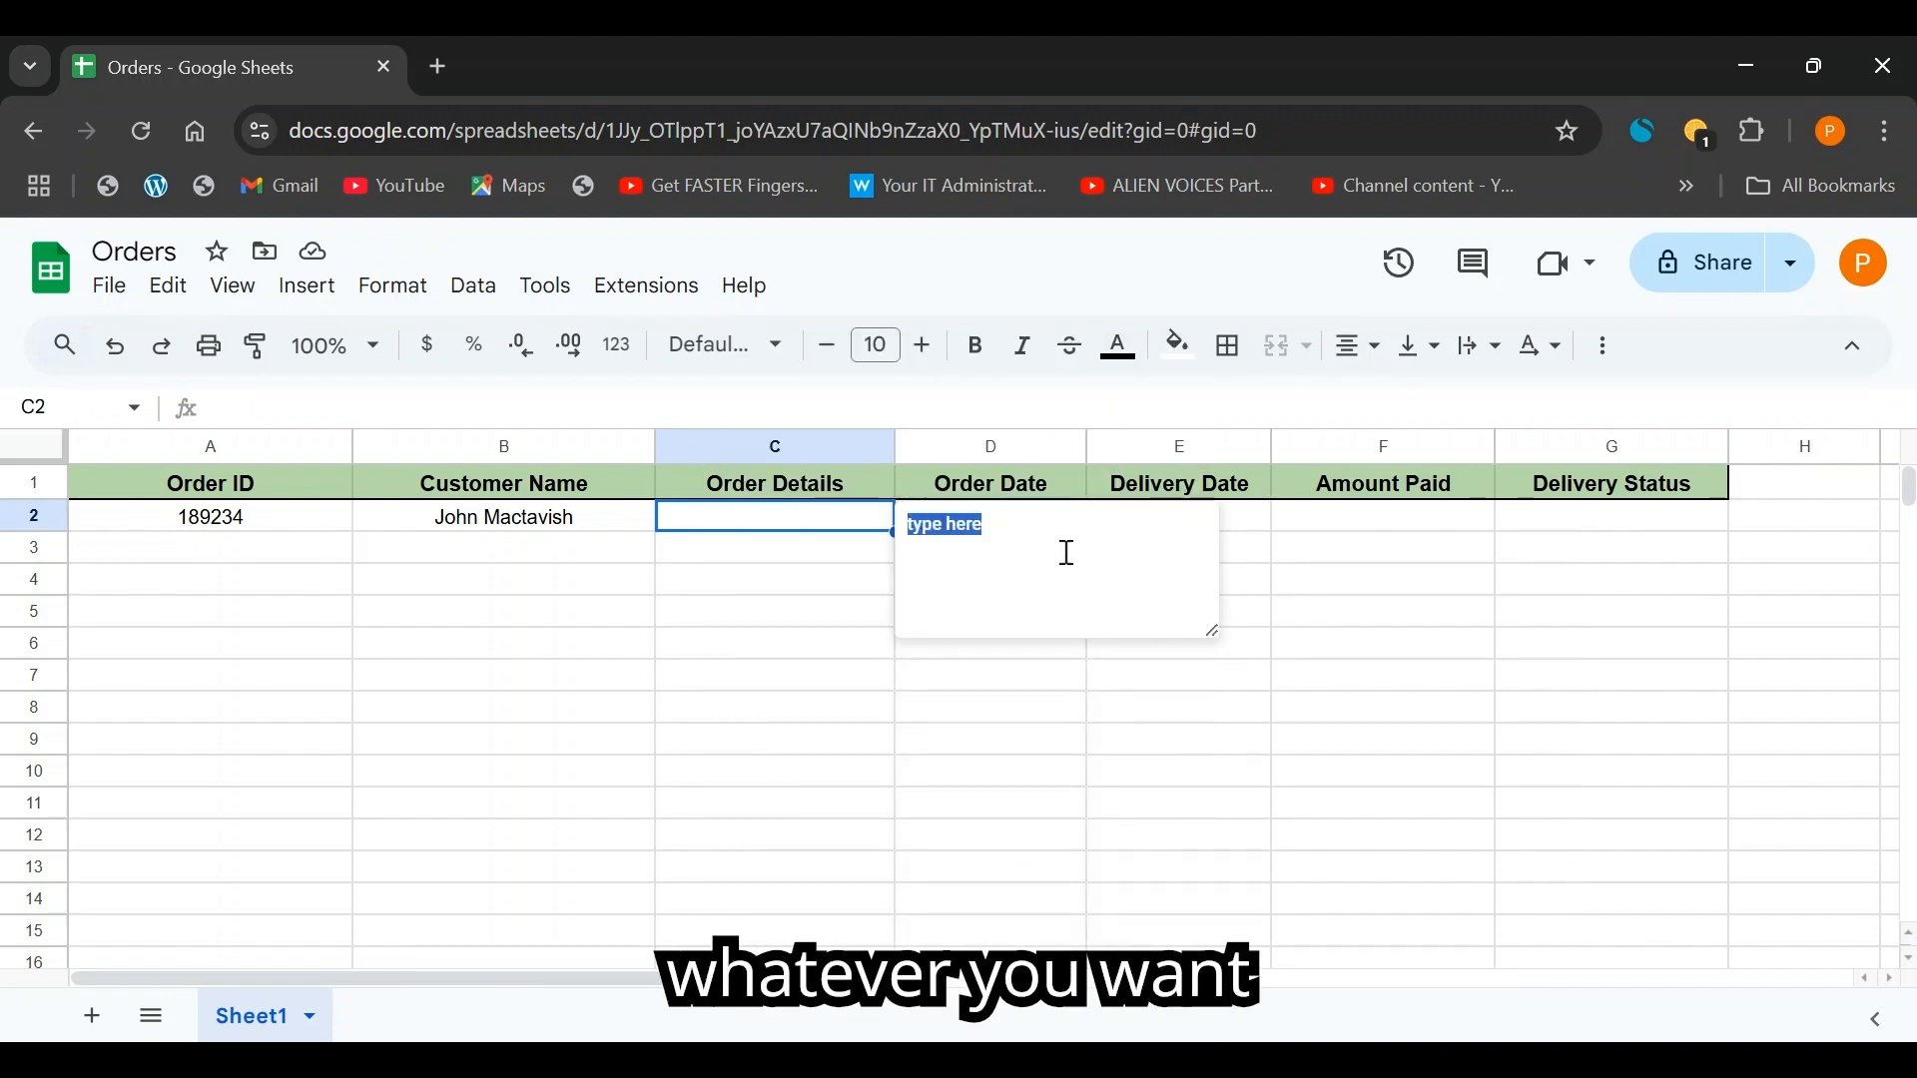
type("Date, Time Address, Name")
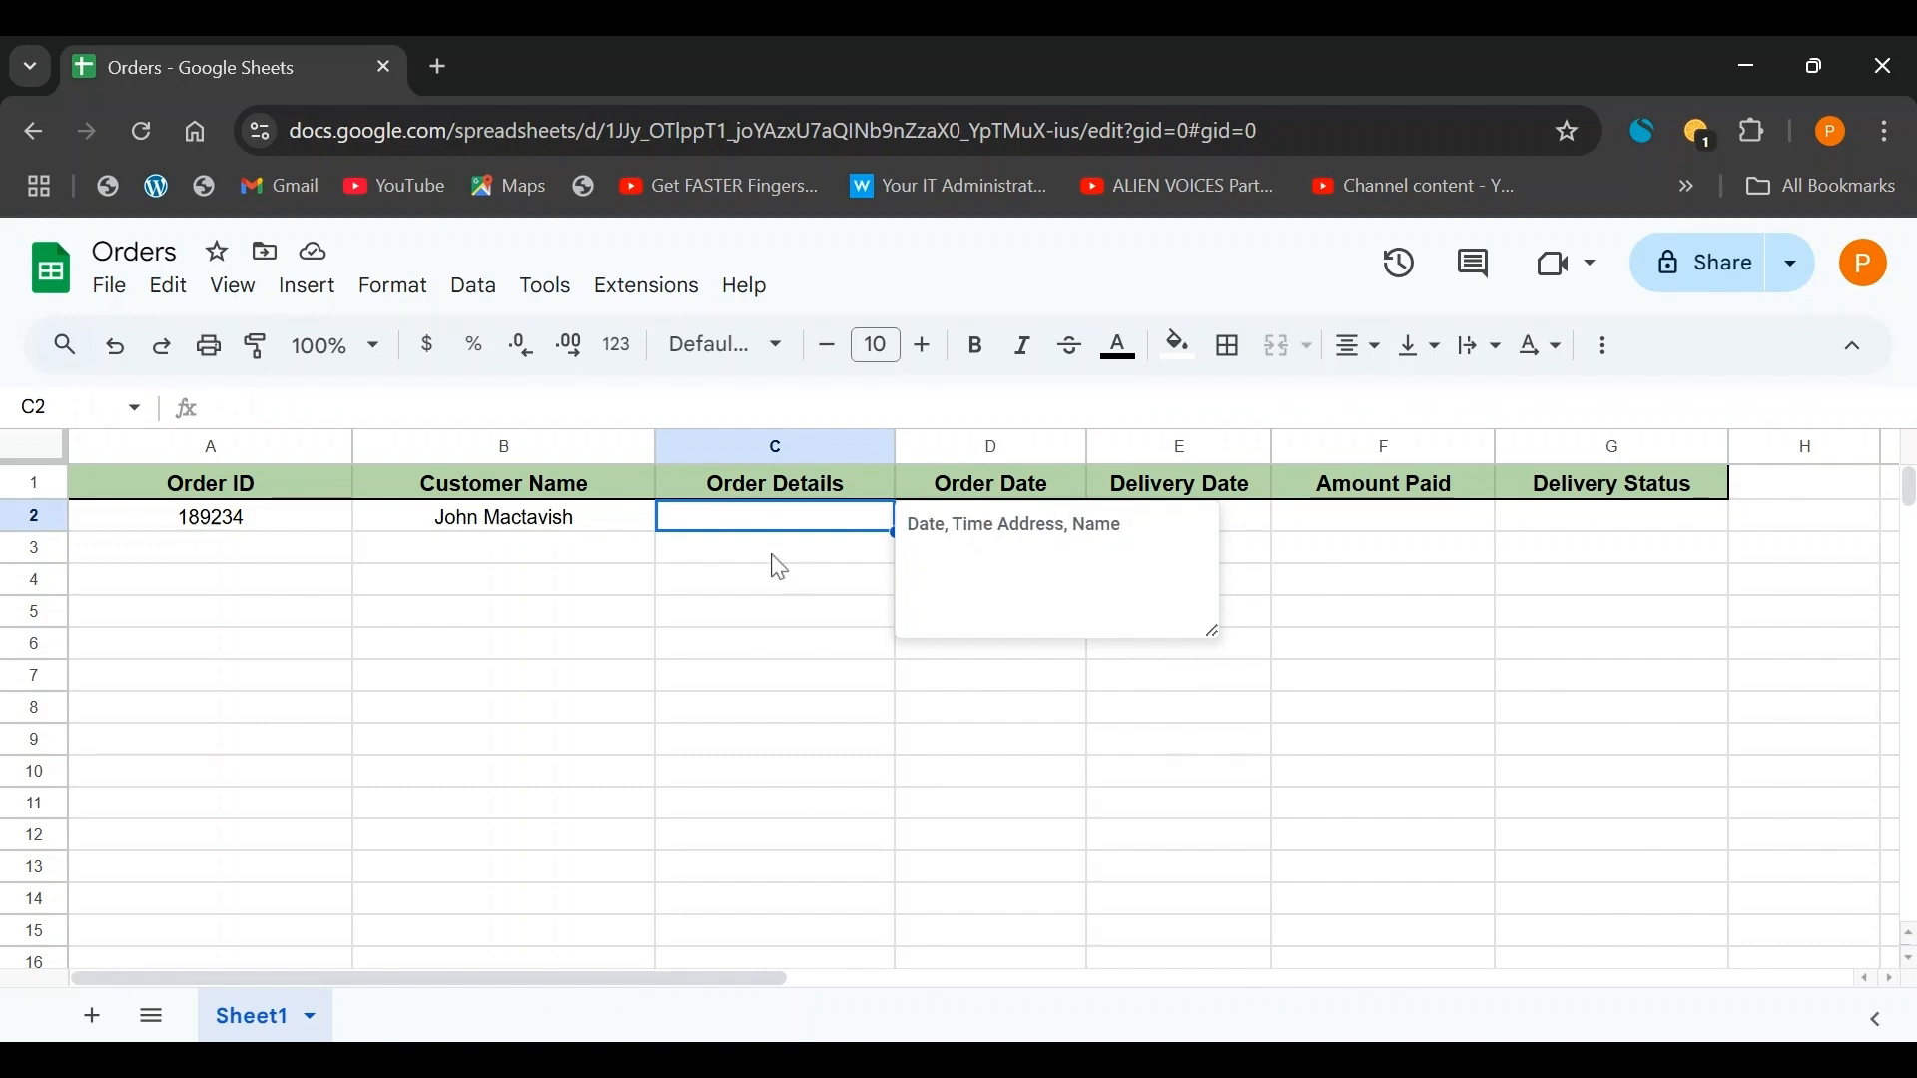
left_click(766, 544)
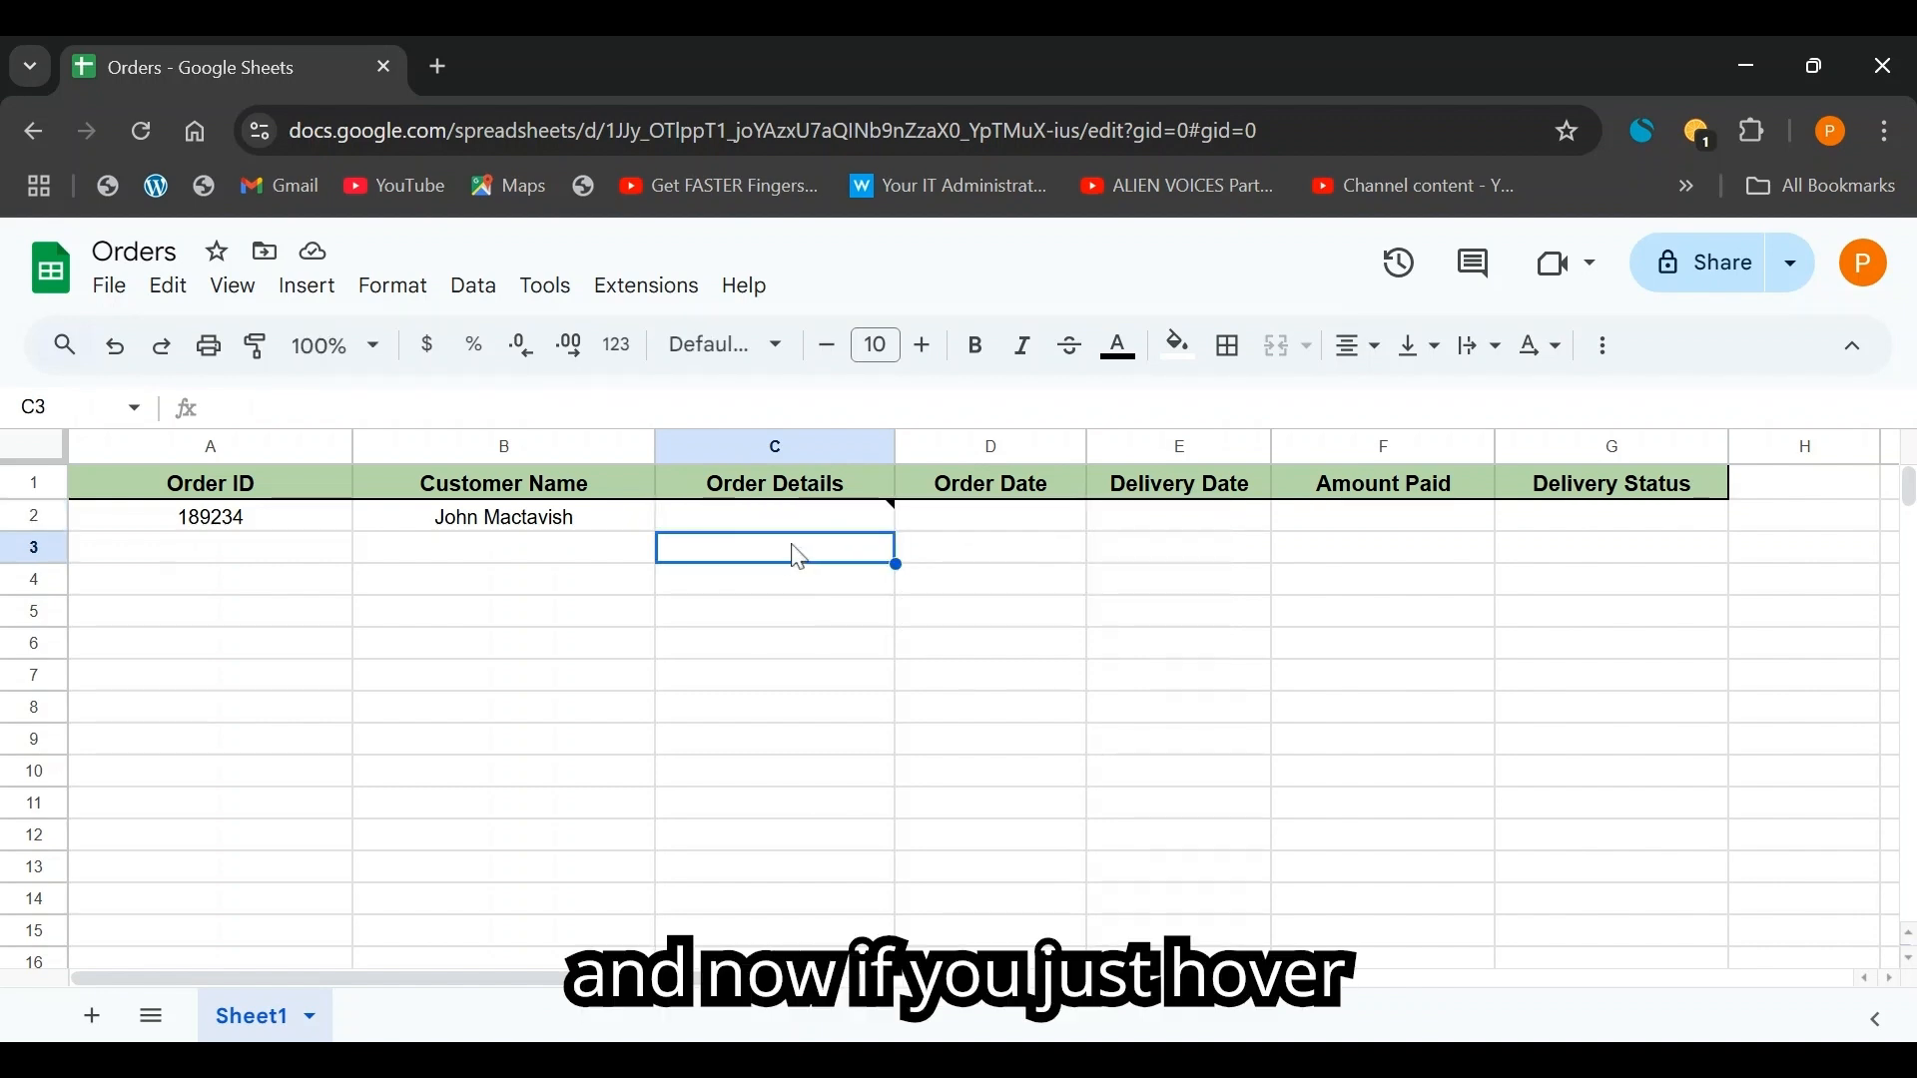
left_click(784, 527)
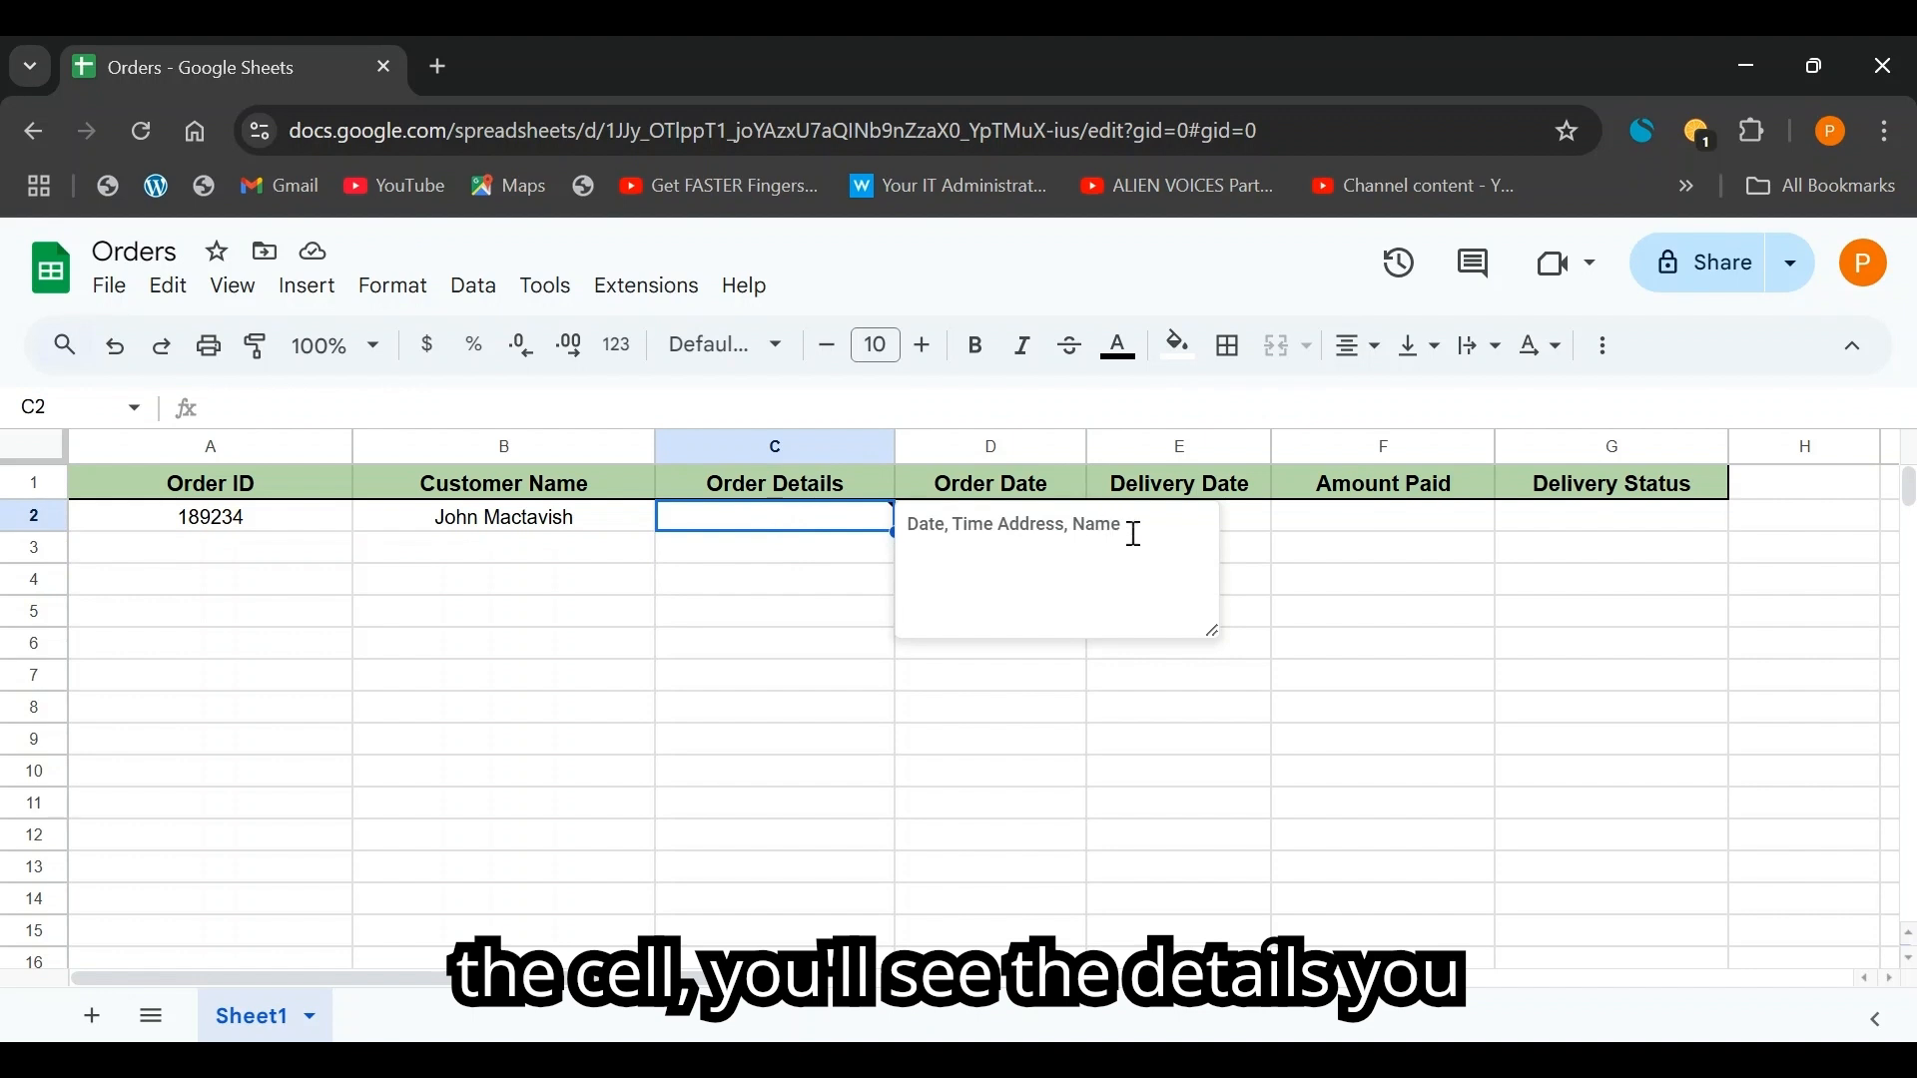
left_click(865, 562)
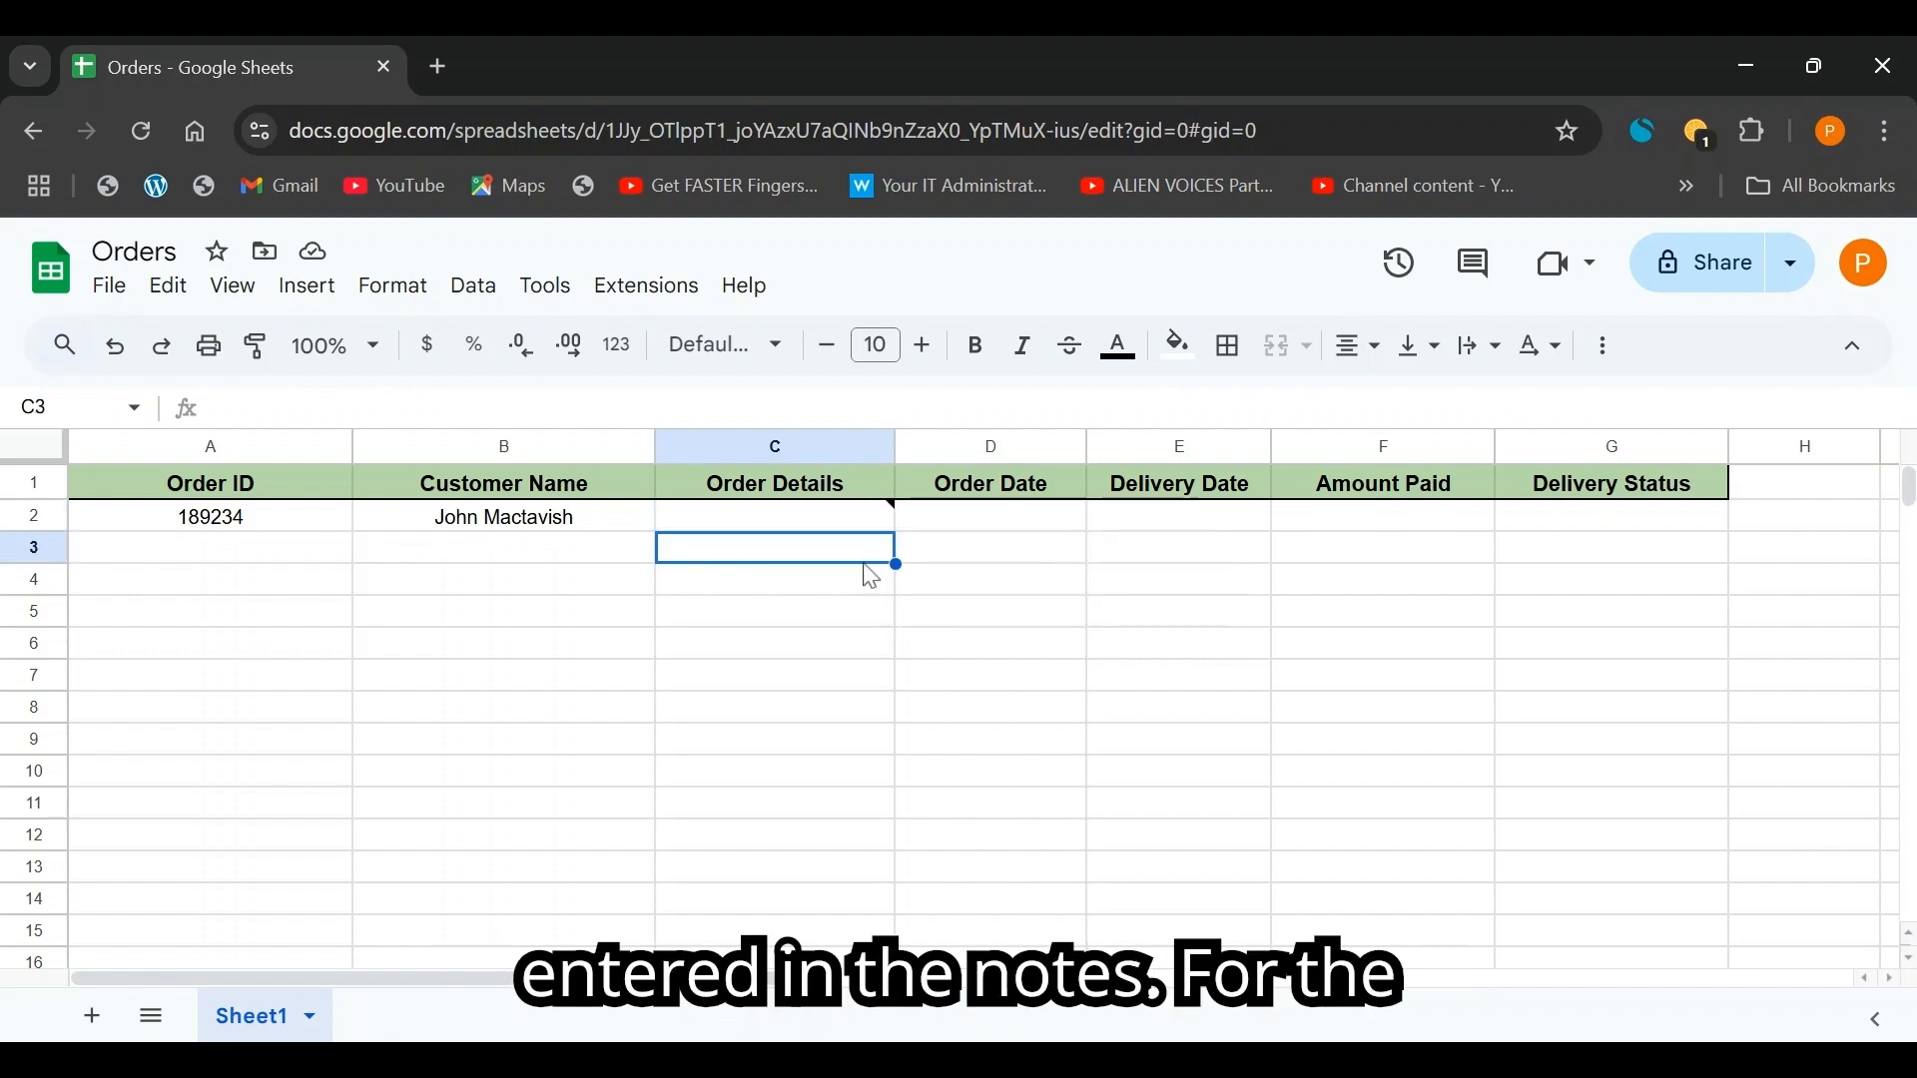
- Add a data validation rule to the Order Date cell D2 with the criteria Is valid date
left_click(967, 527)
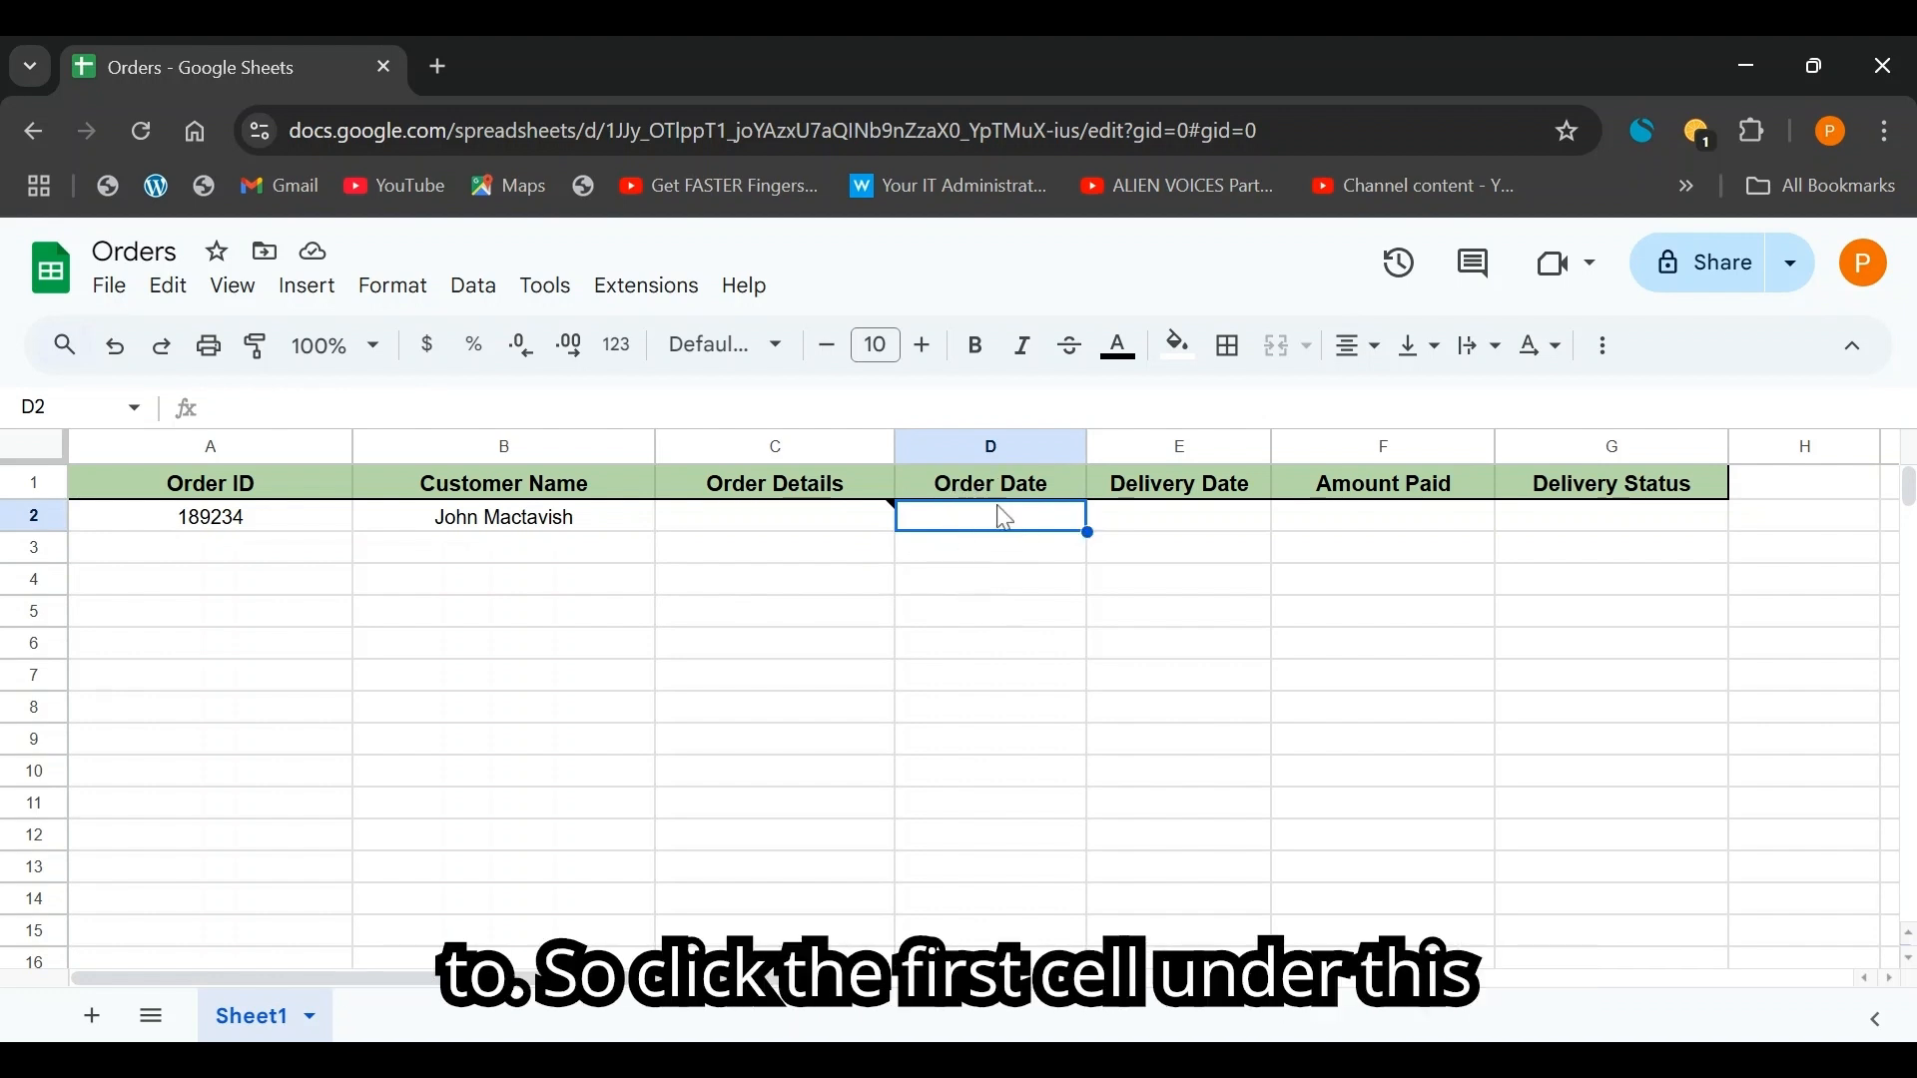
left_click(470, 290)
scroll(582, 566, "down", 2)
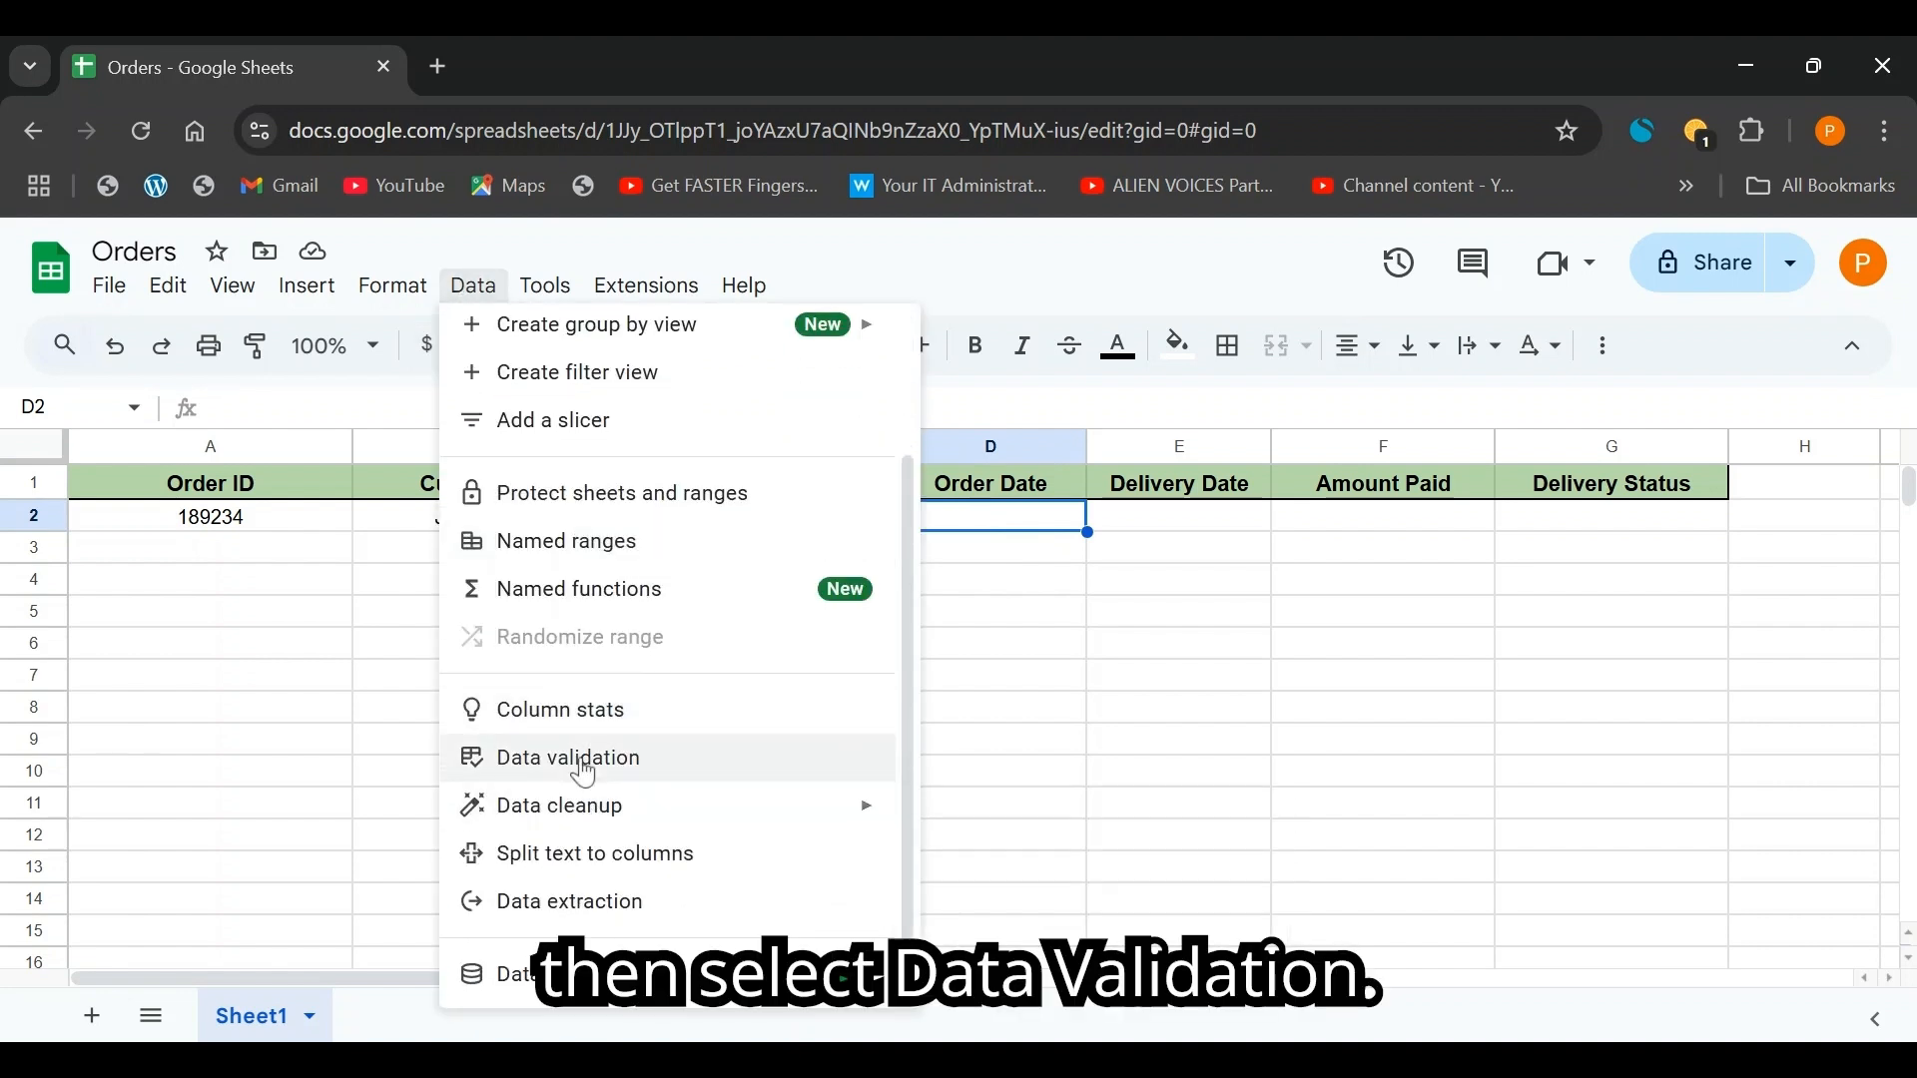
left_click(586, 765)
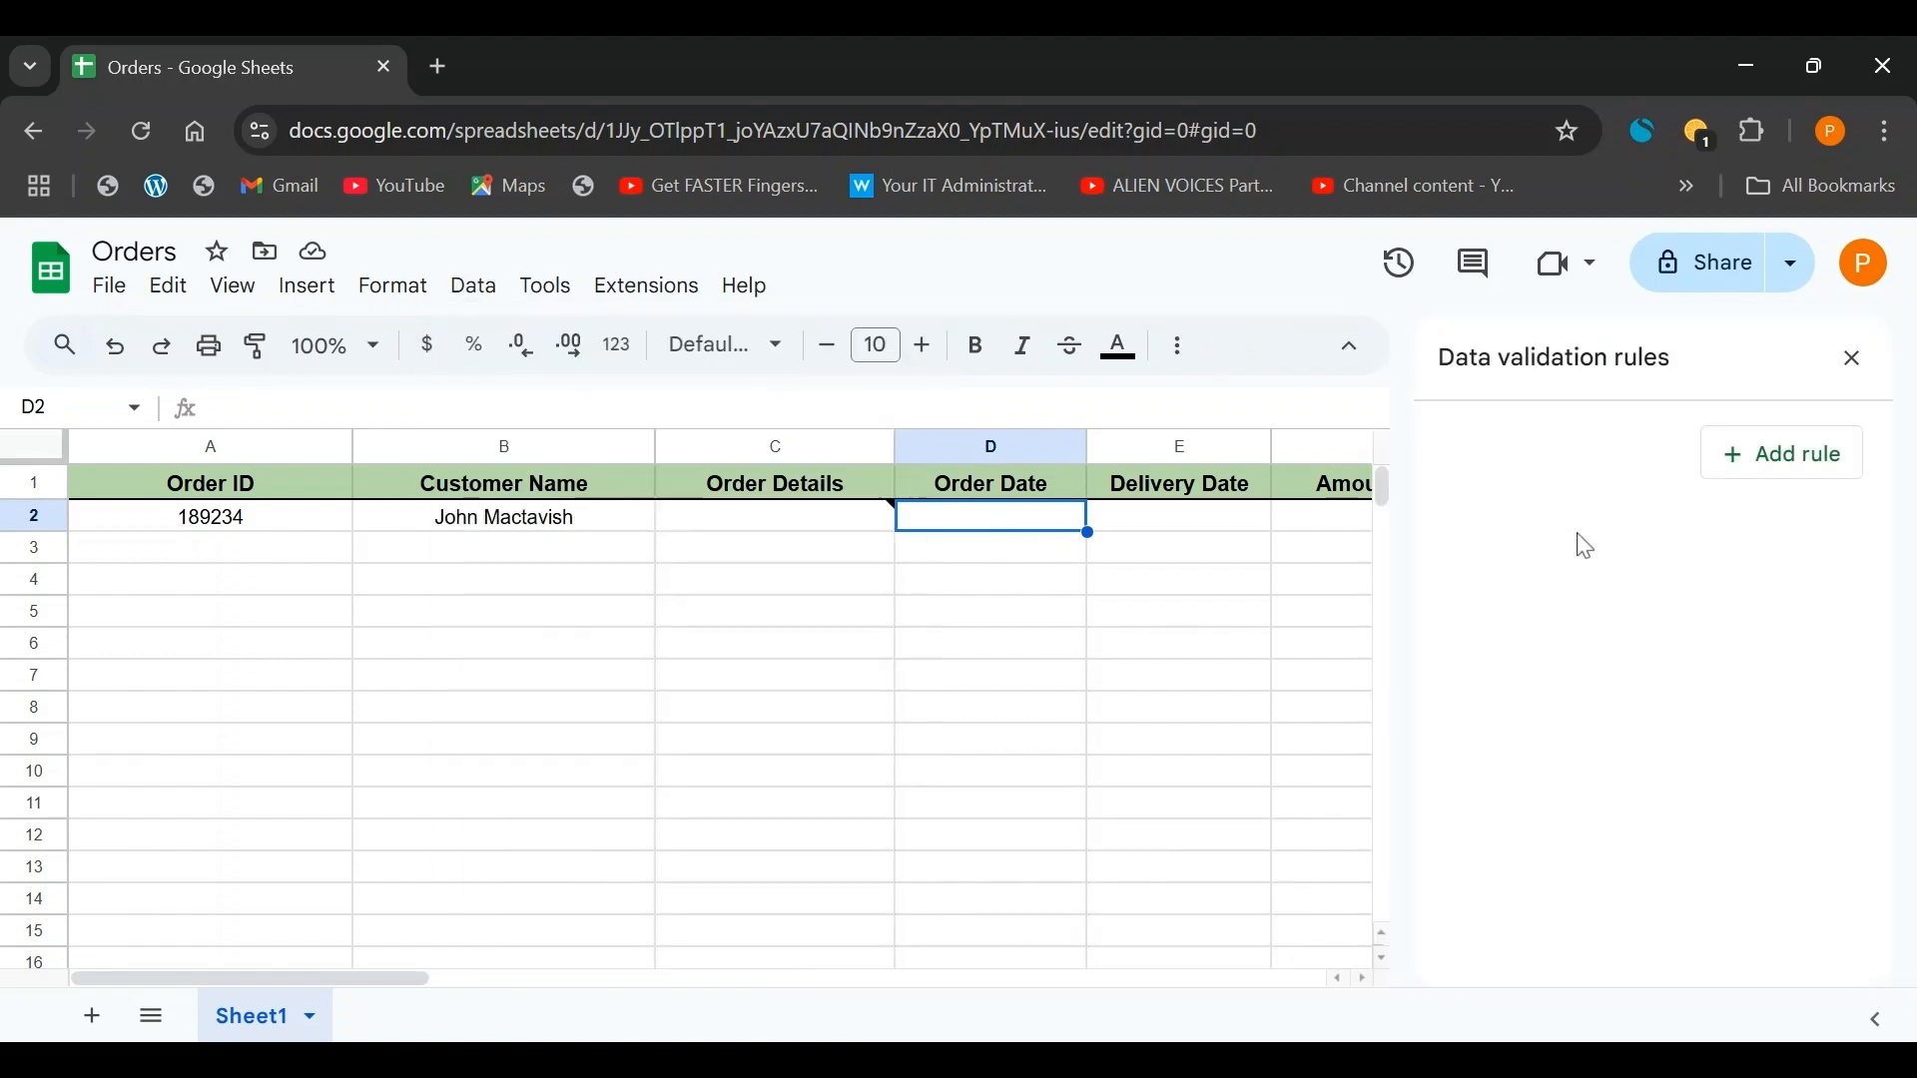
left_click(1749, 465)
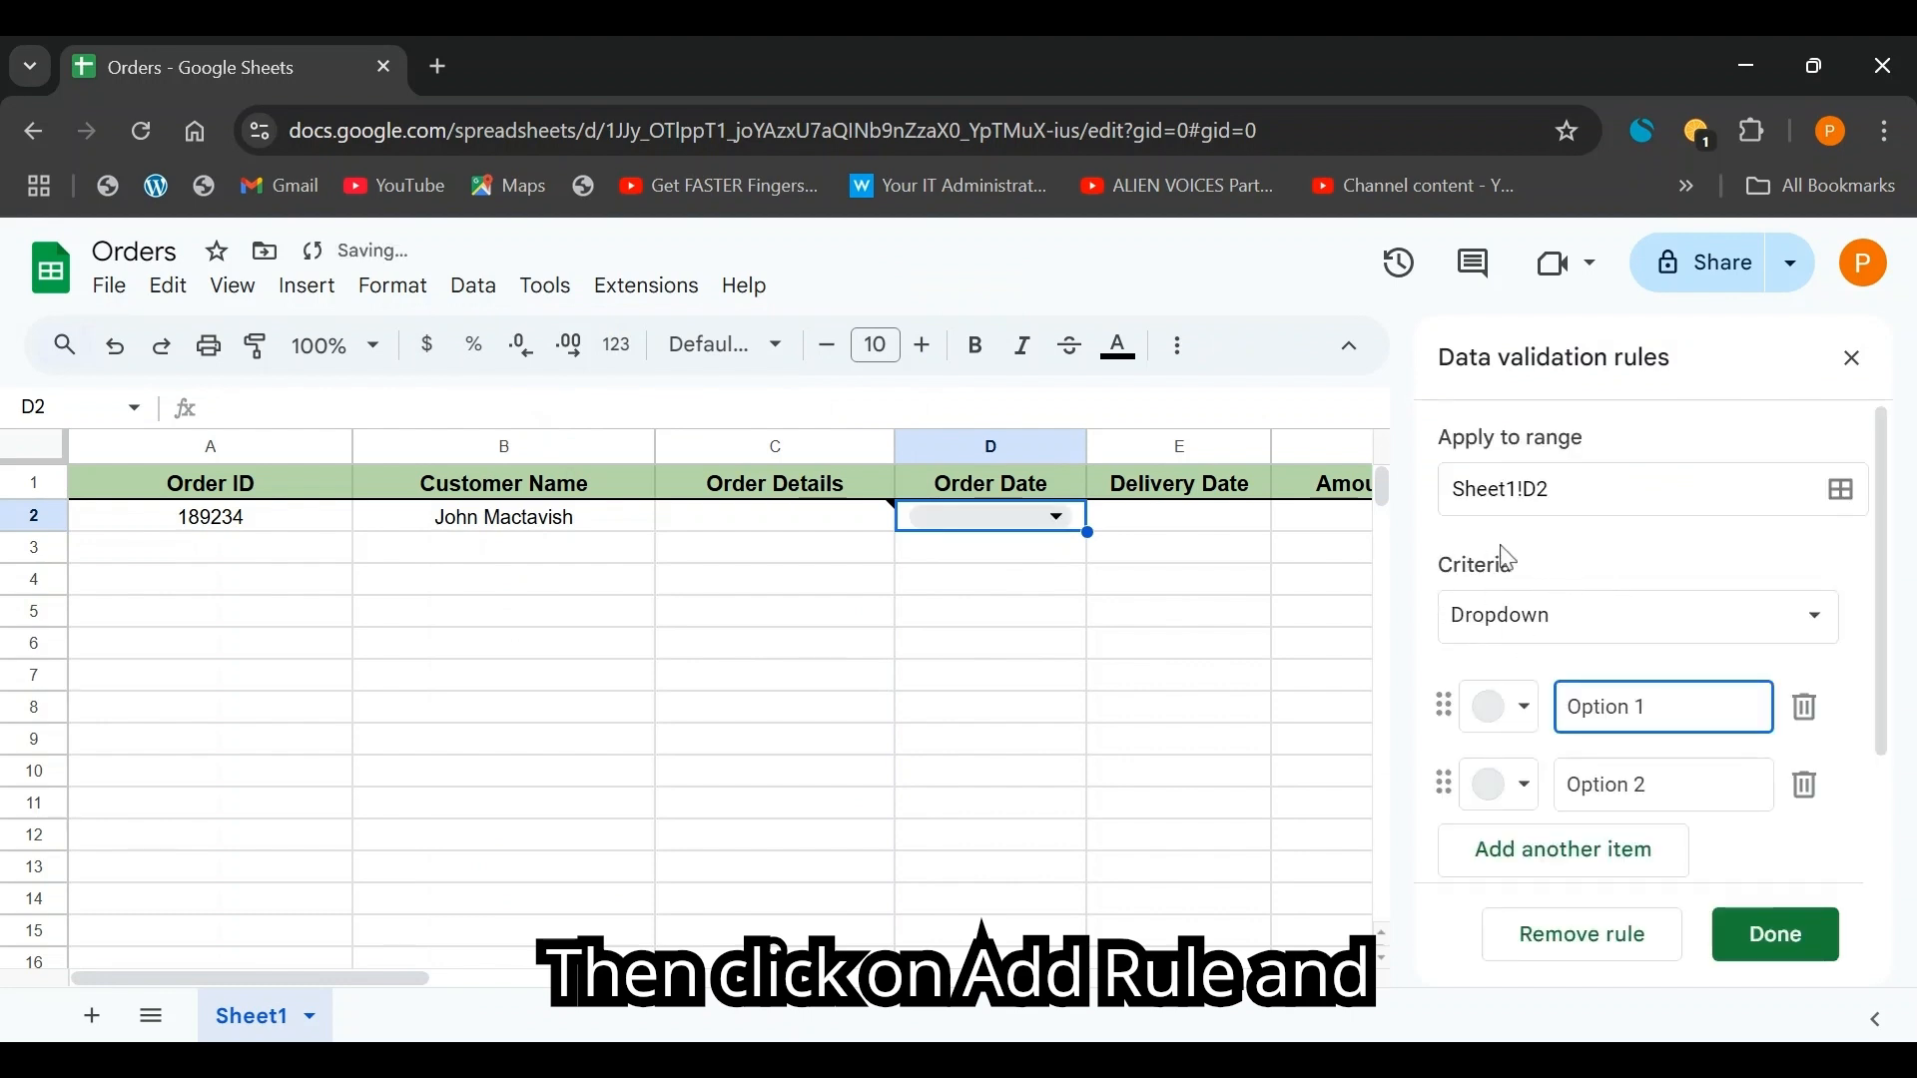
left_click(1538, 620)
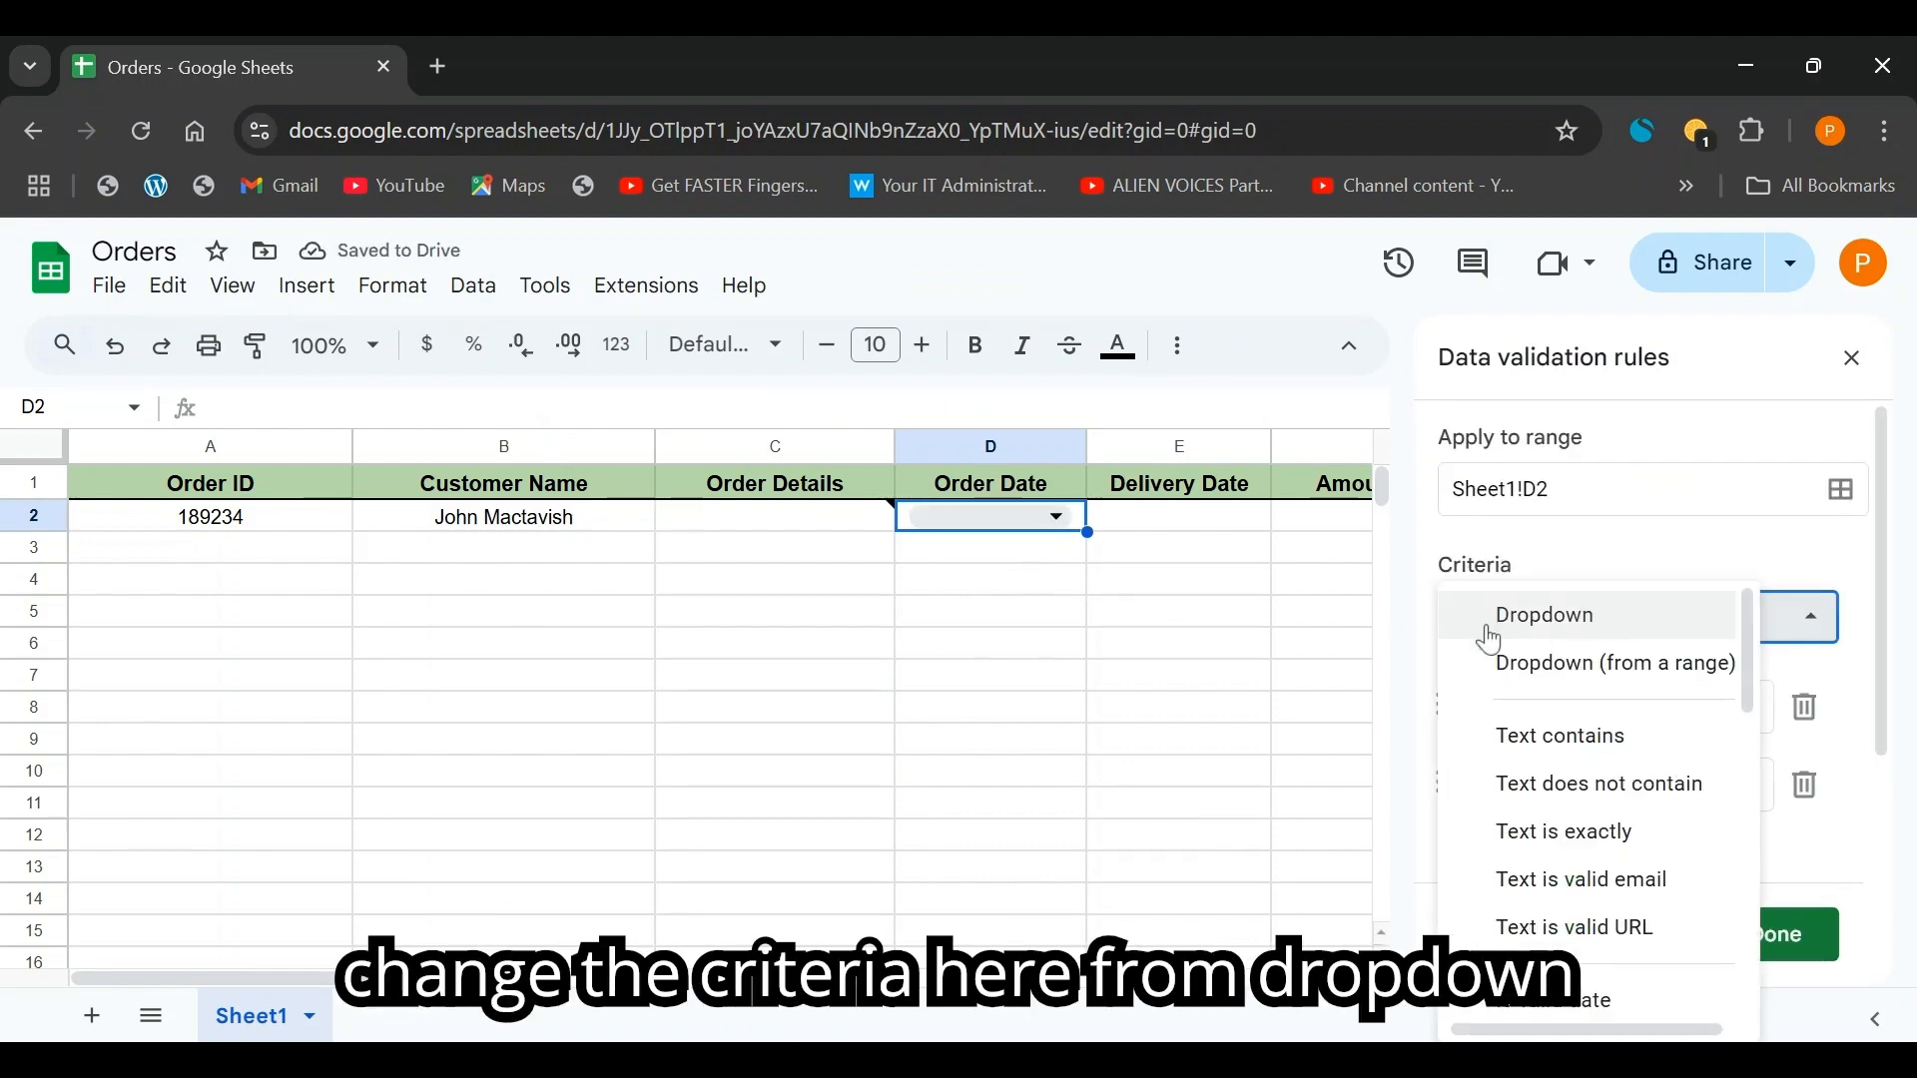
scroll(1580, 799, "down", 2)
scroll(1579, 789, "down", 3)
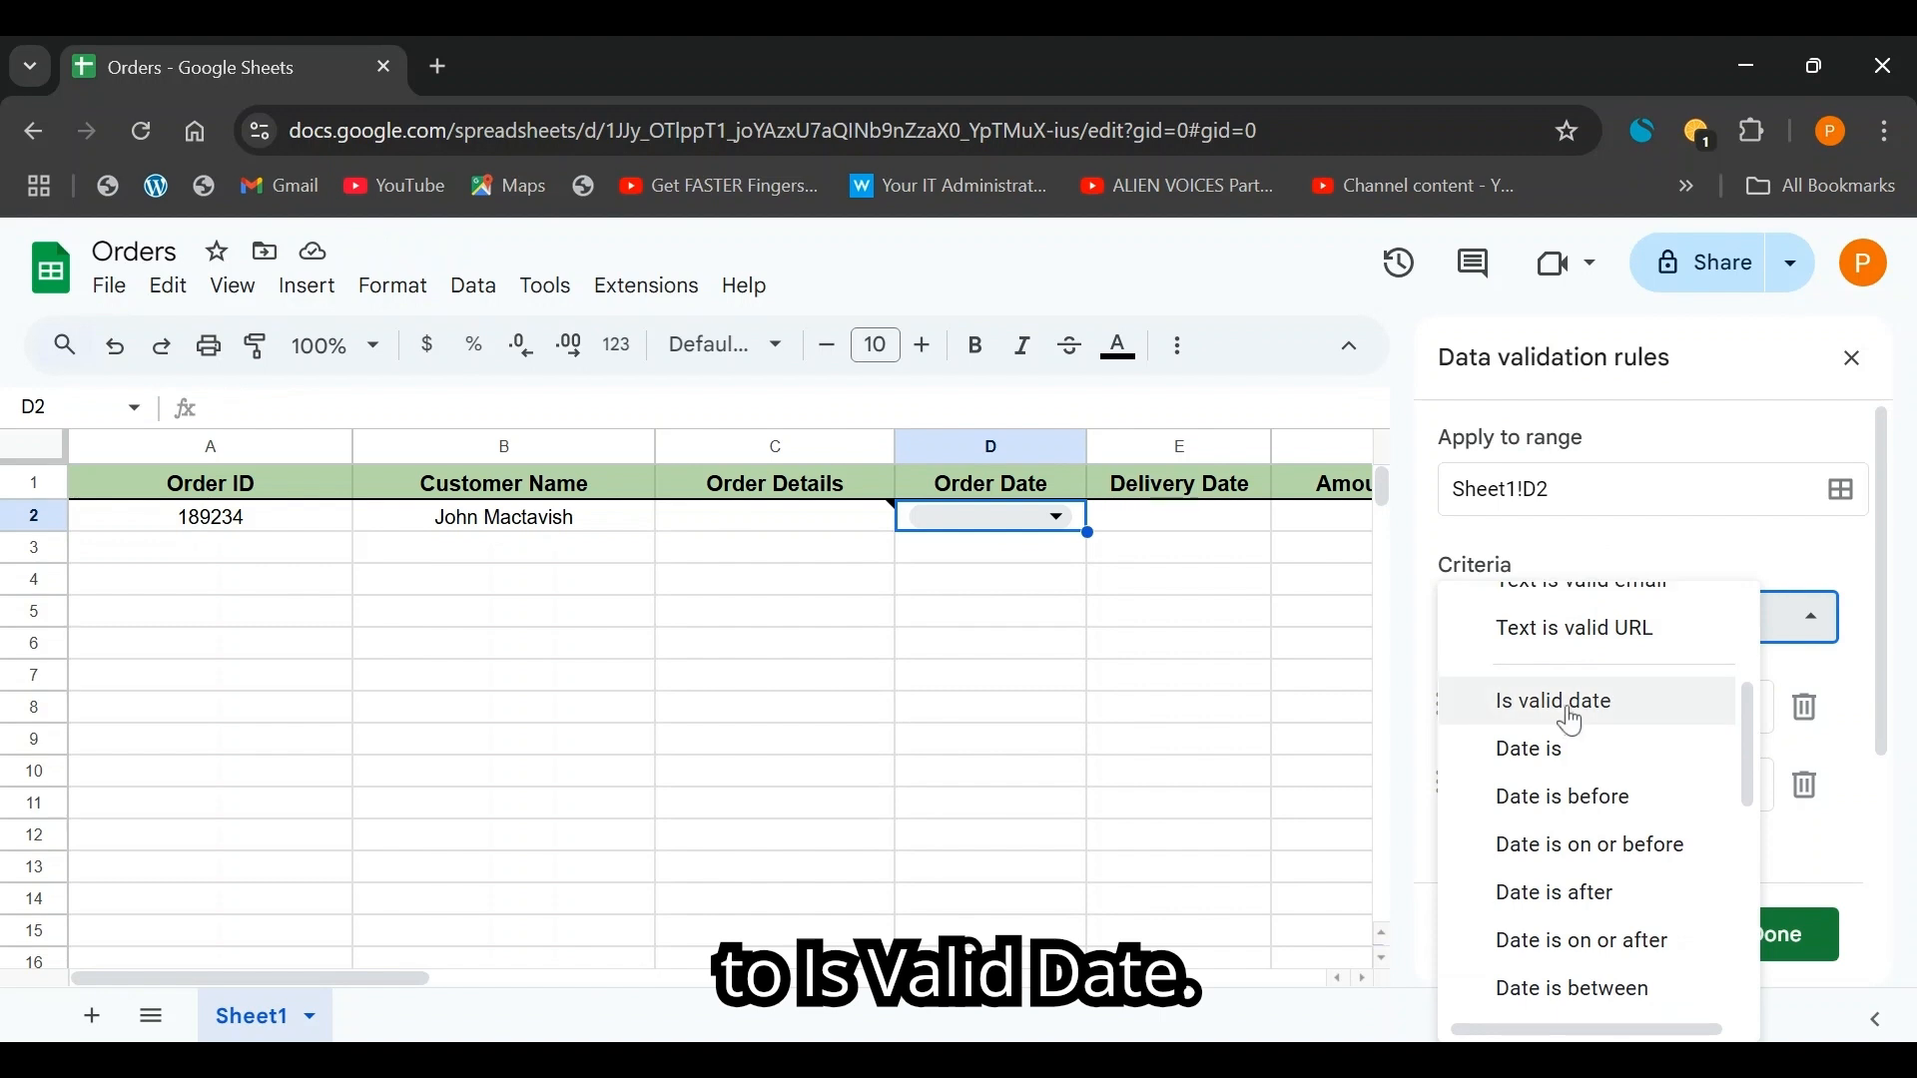
left_click(1563, 711)
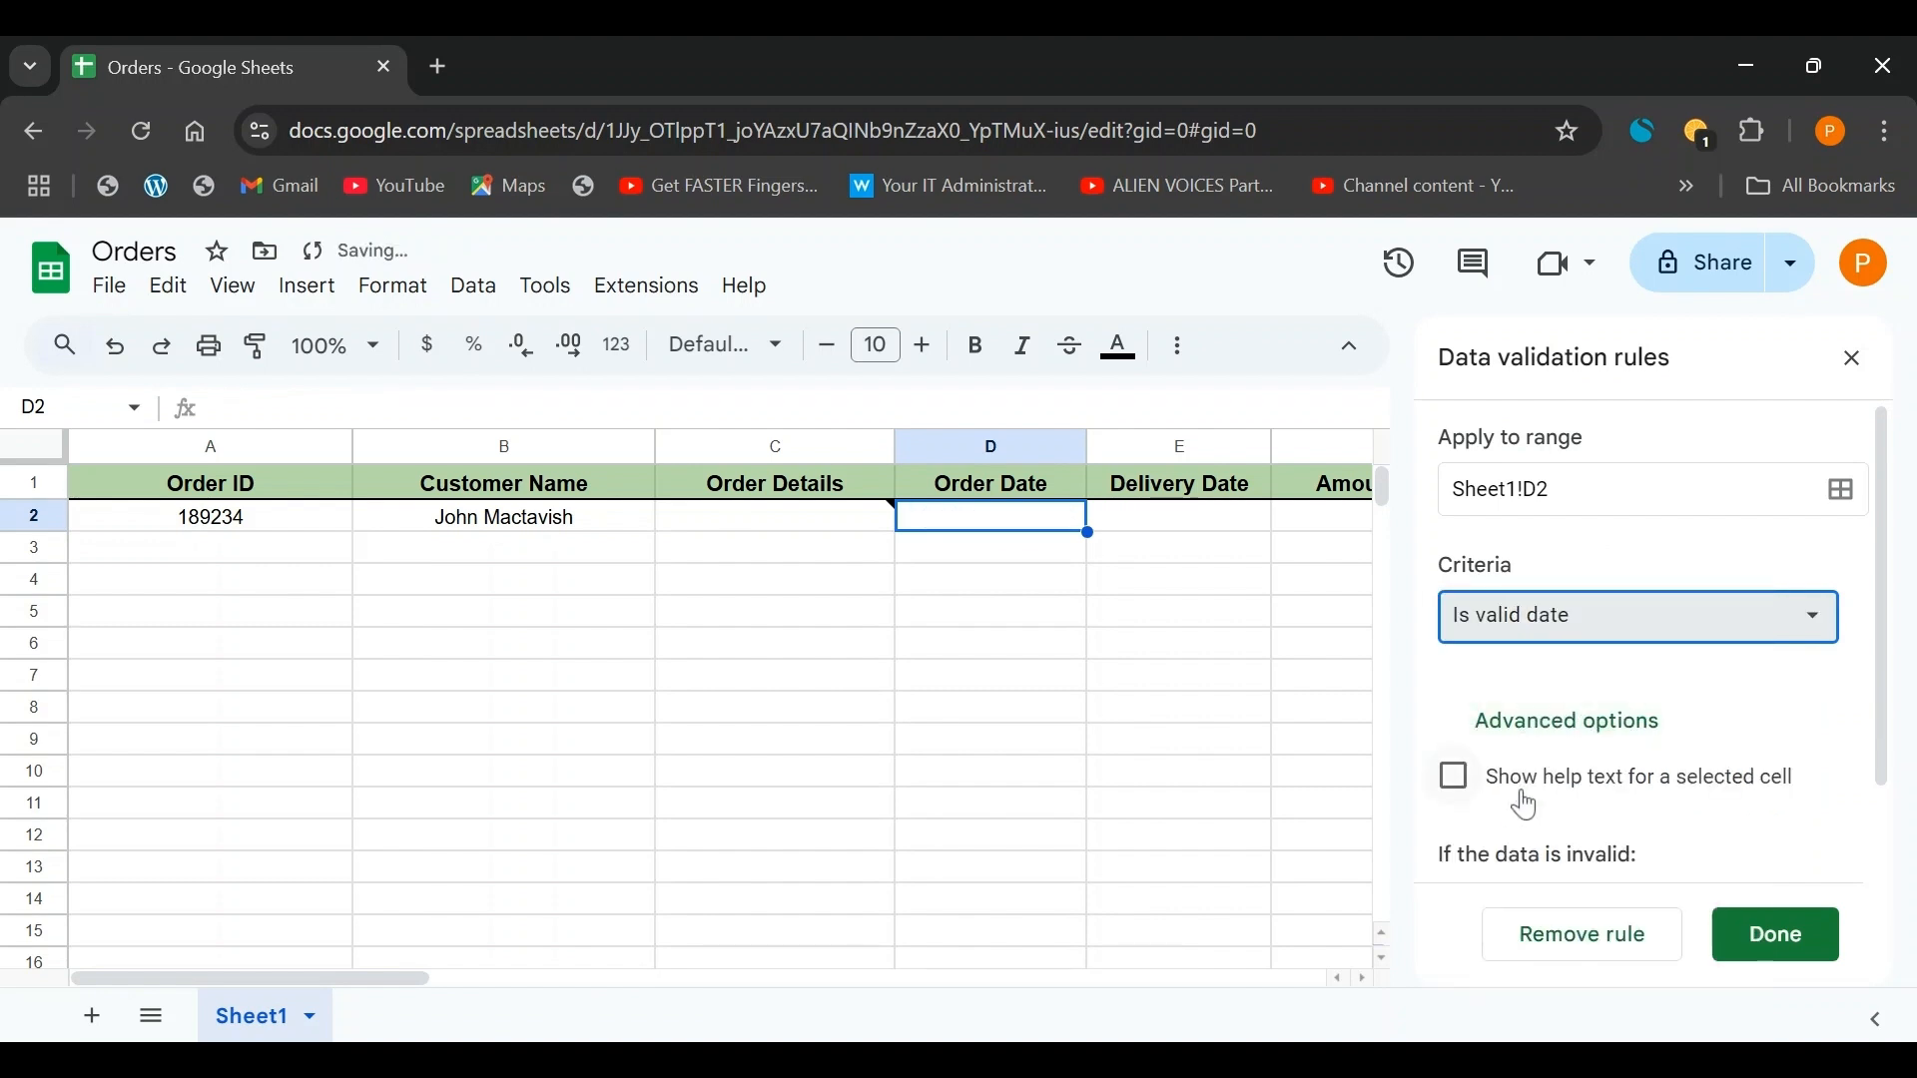
- Set the D2 rule to reject invalid input, save it, and check the date picker in D2
scroll(1538, 794, "down", 2)
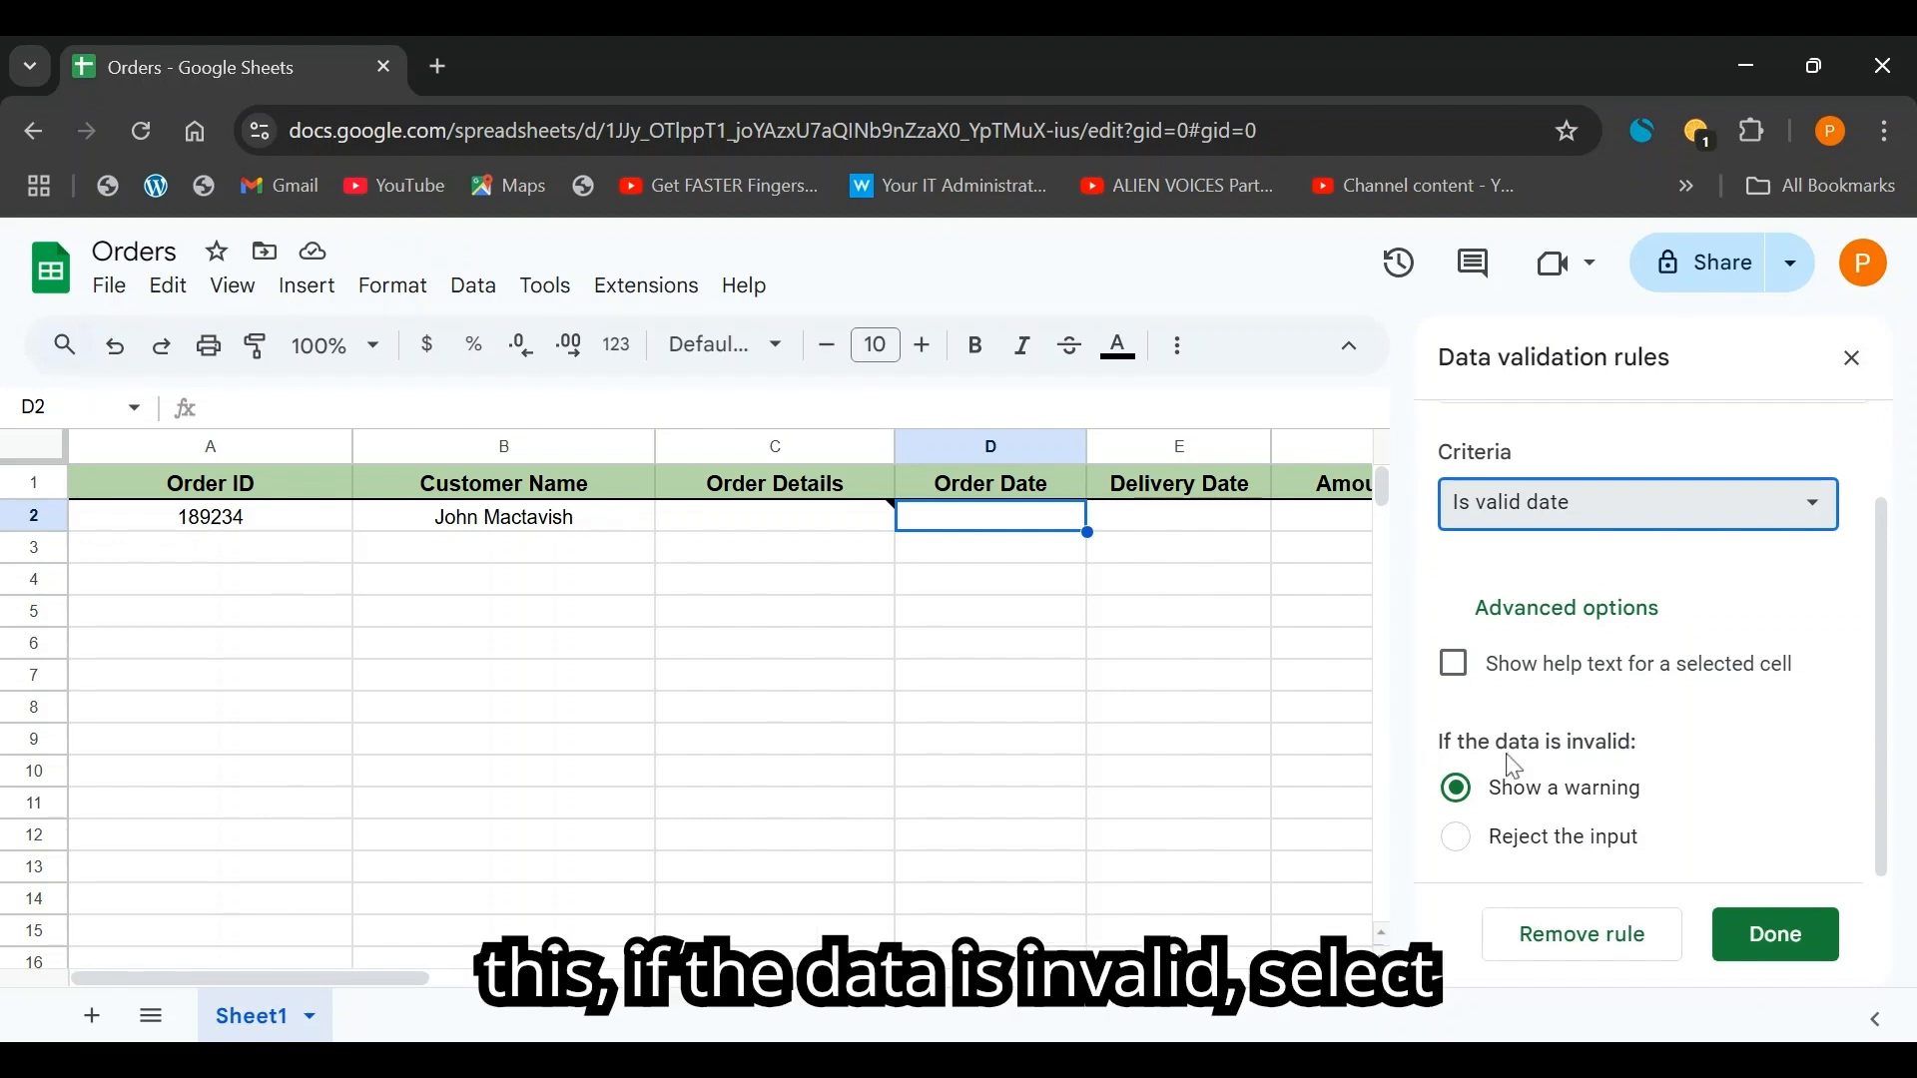
left_click(1474, 848)
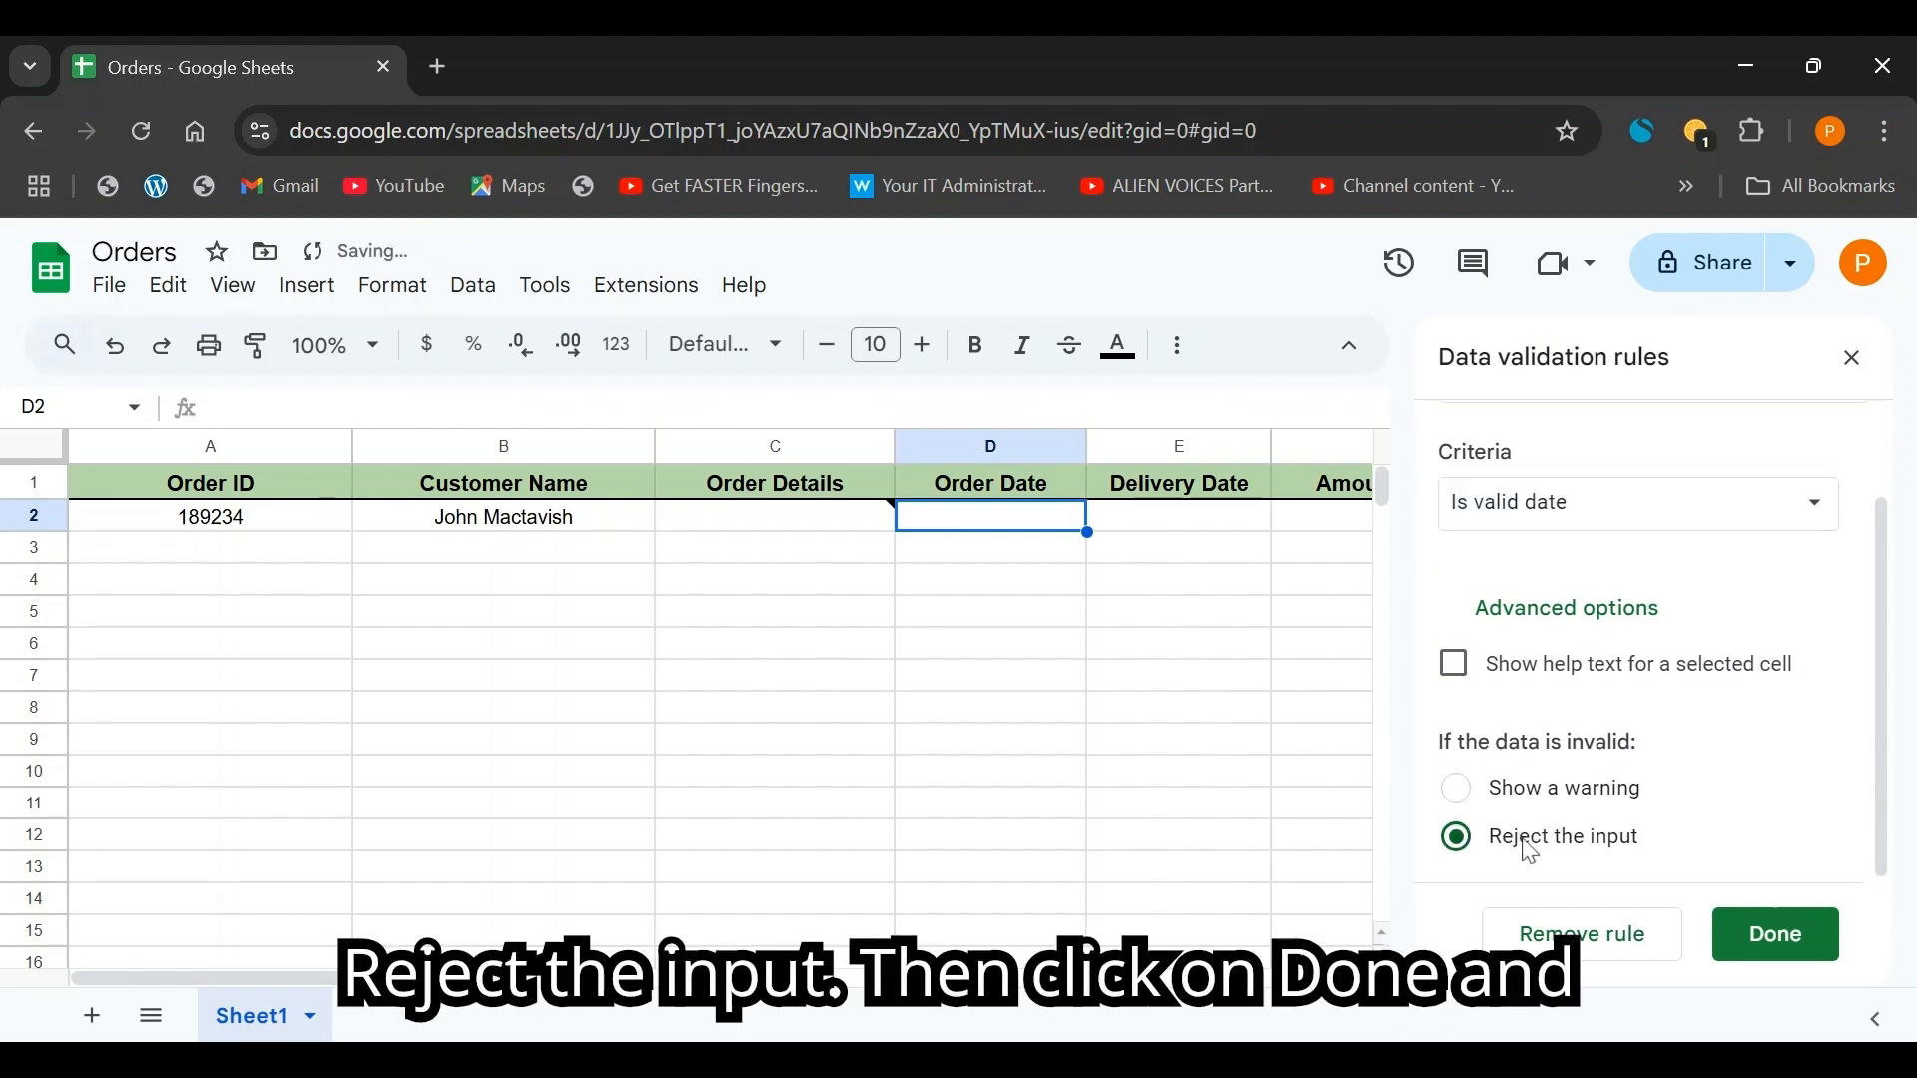
left_click(1755, 933)
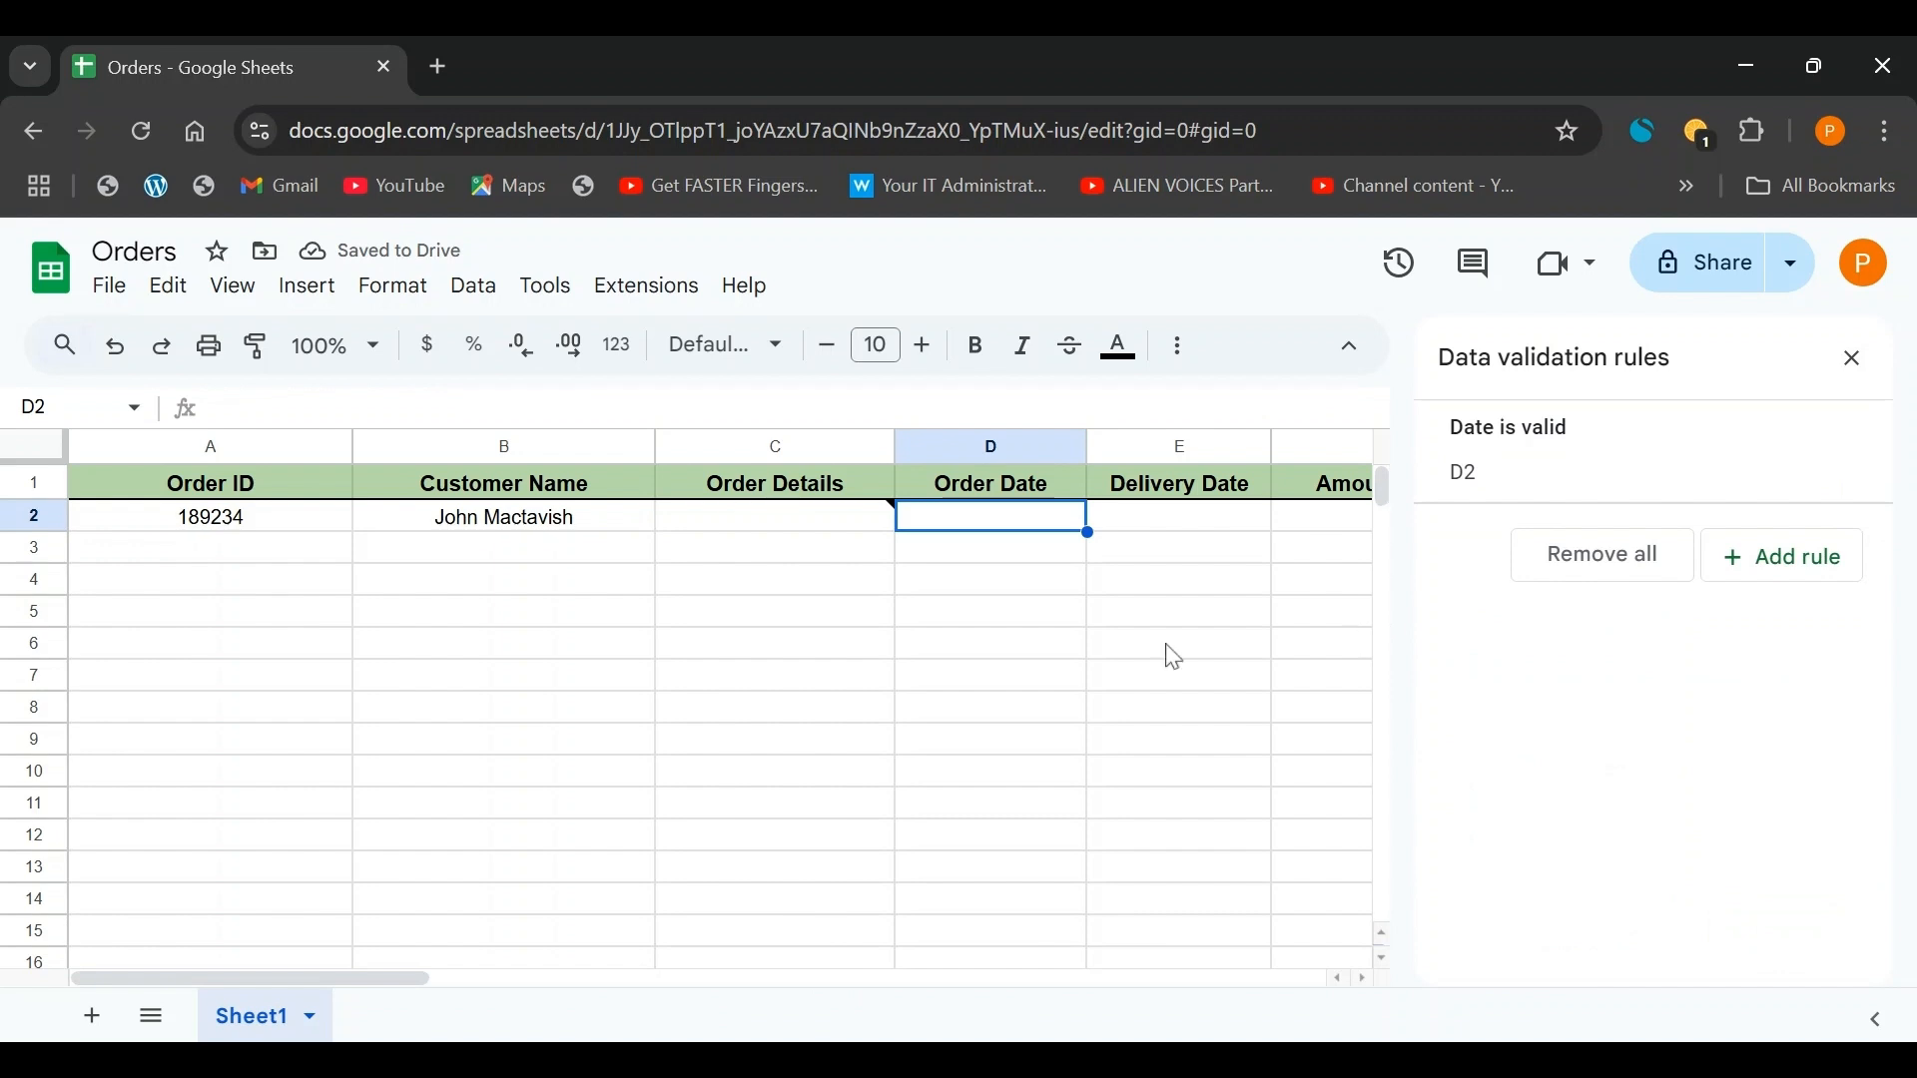
double_click(1009, 529)
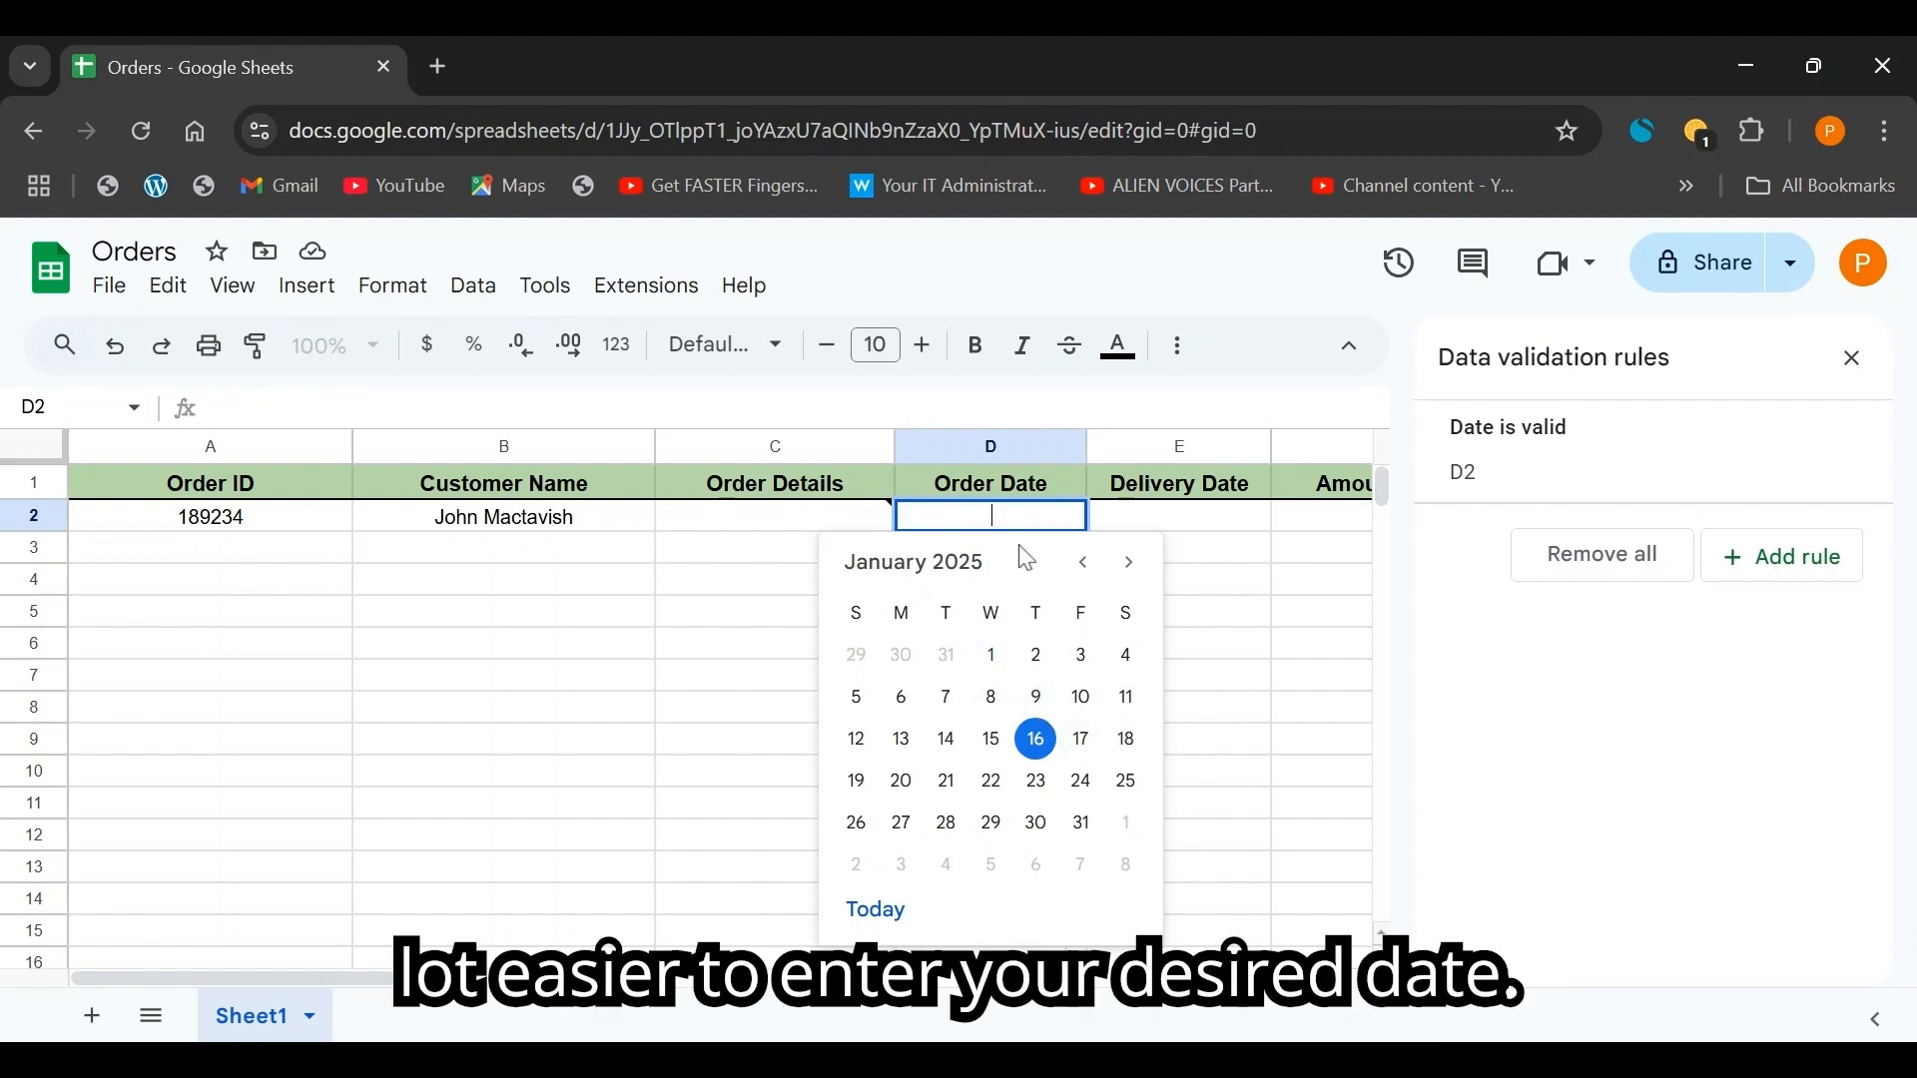
left_click(1113, 515)
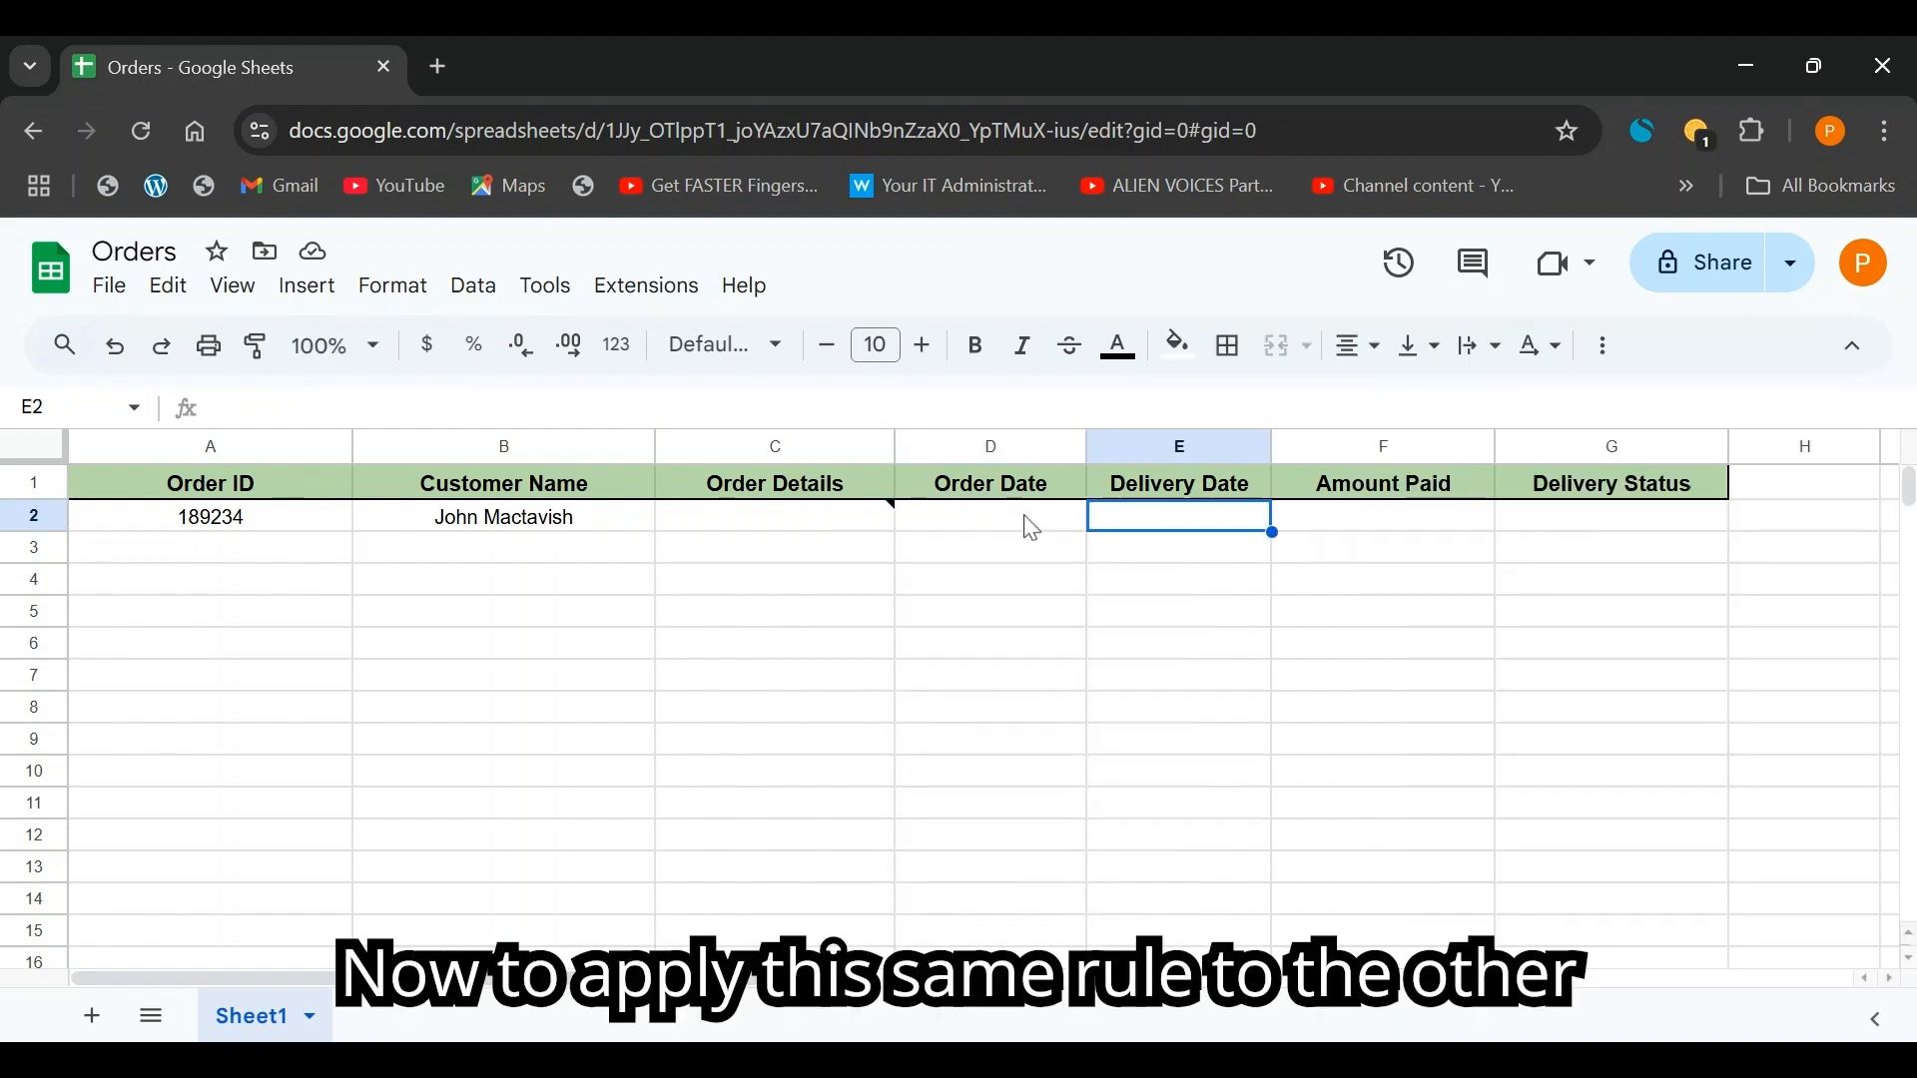
- Fill the date validation from D2 down the Order Date column through D13
left_click(1031, 527)
scroll(952, 645, "down", 1)
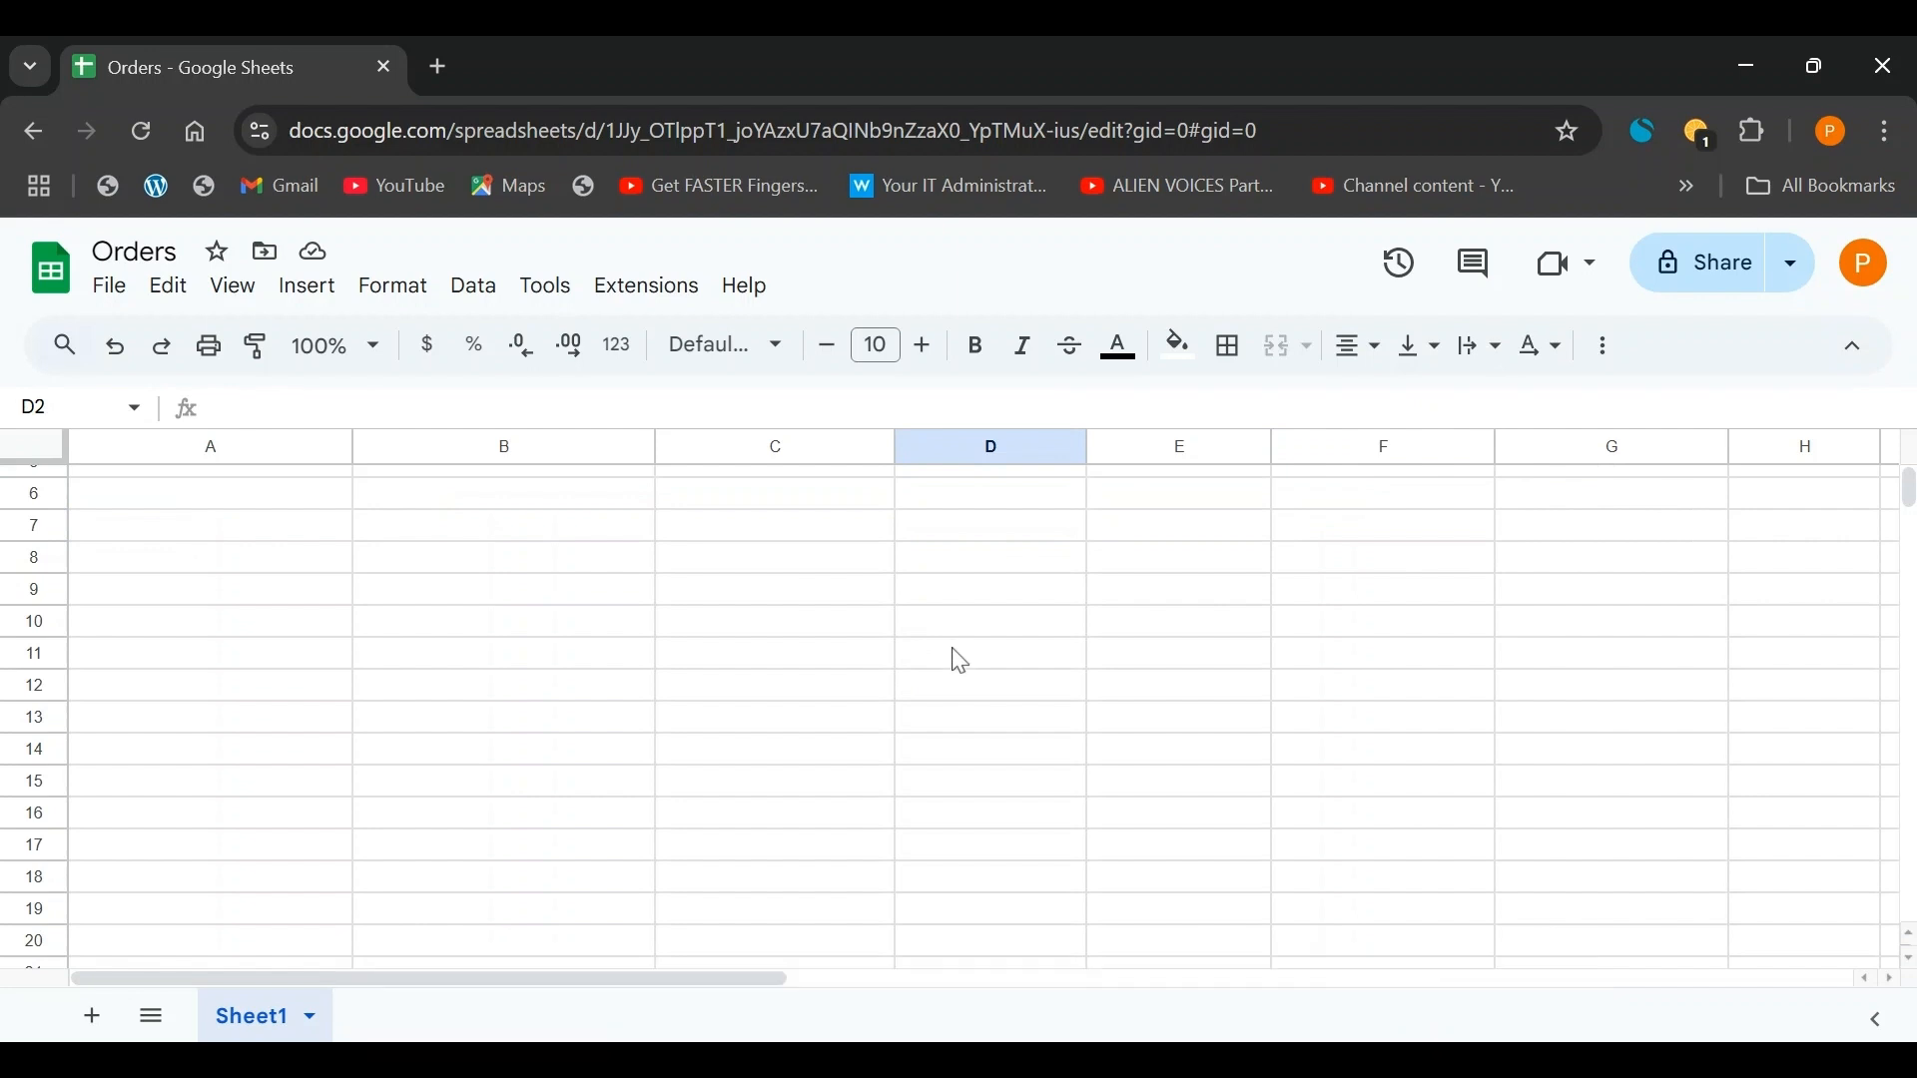
scroll(954, 647, "up", 1)
left_click_drag(1087, 534, 1085, 867)
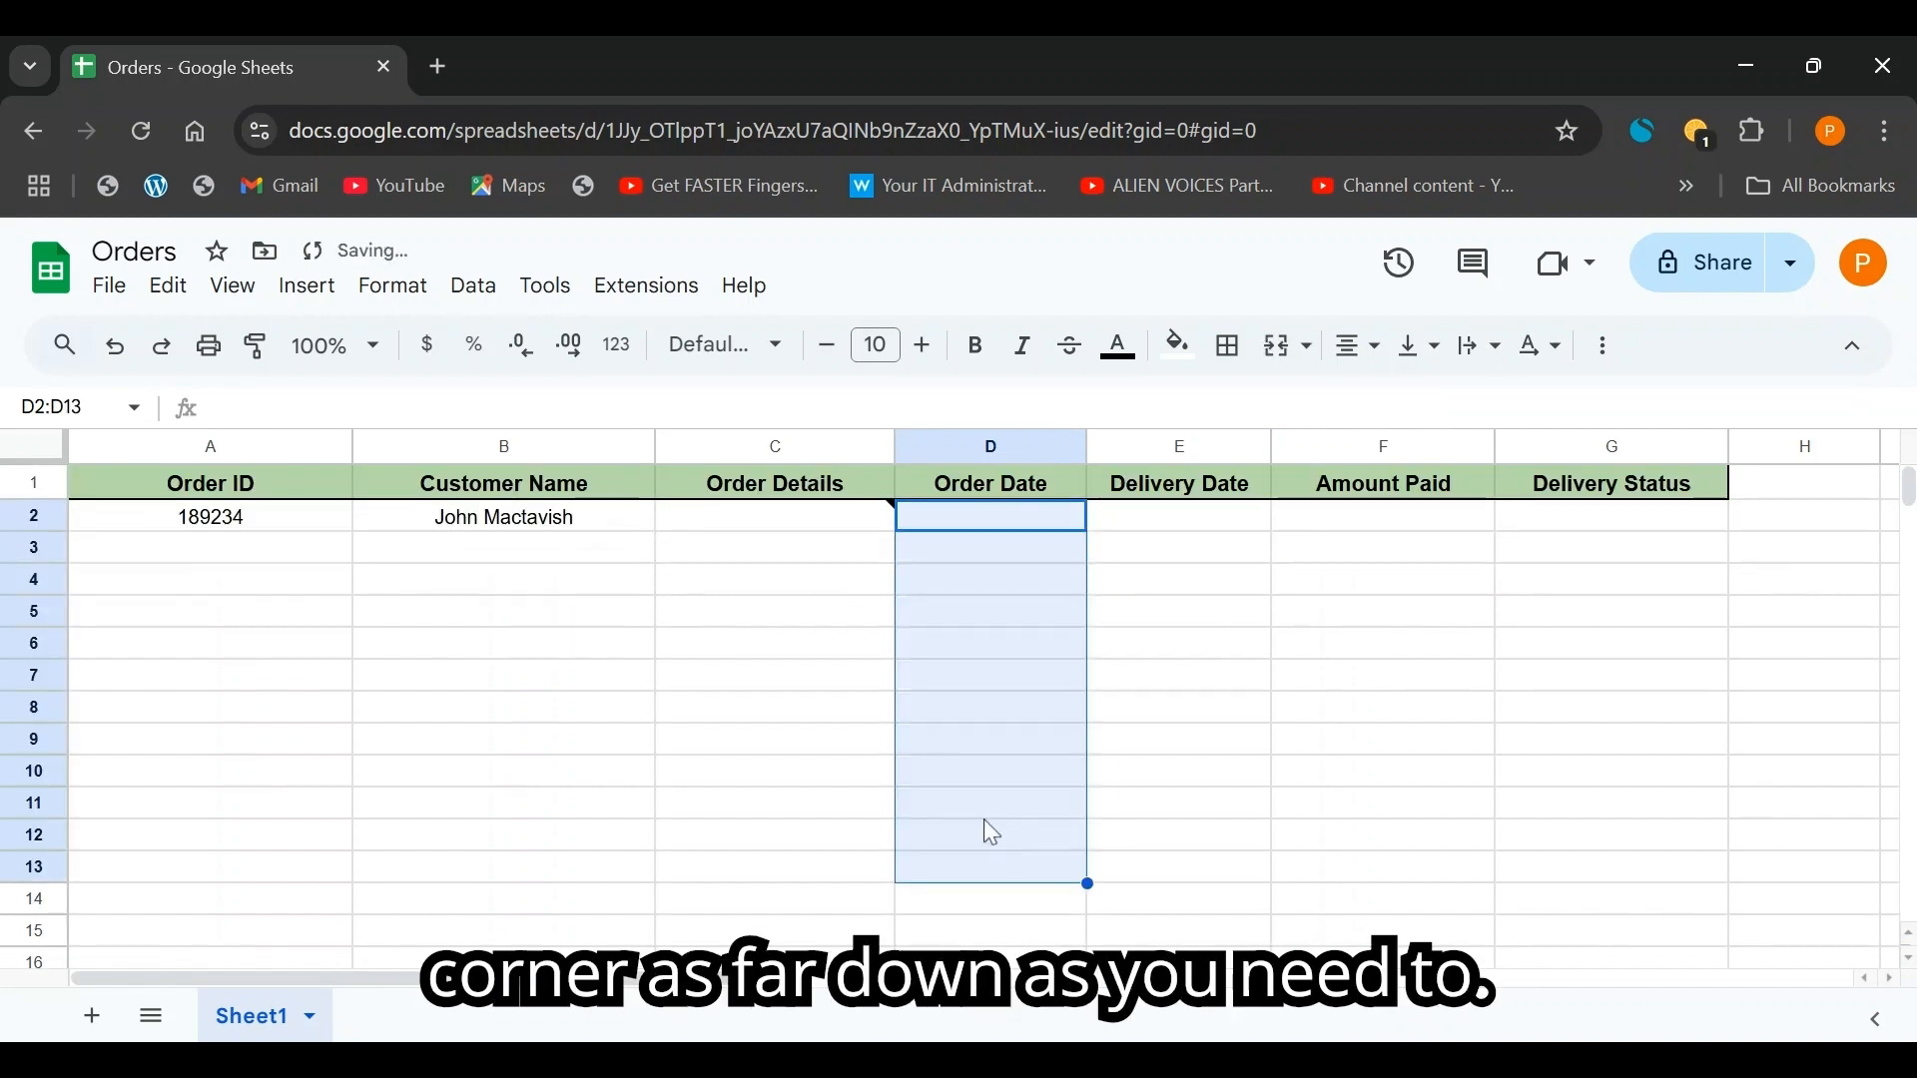
- Check the date picker in the Order Date cells near the end of the filled range, including D13
double_click(984, 817)
left_click(987, 825)
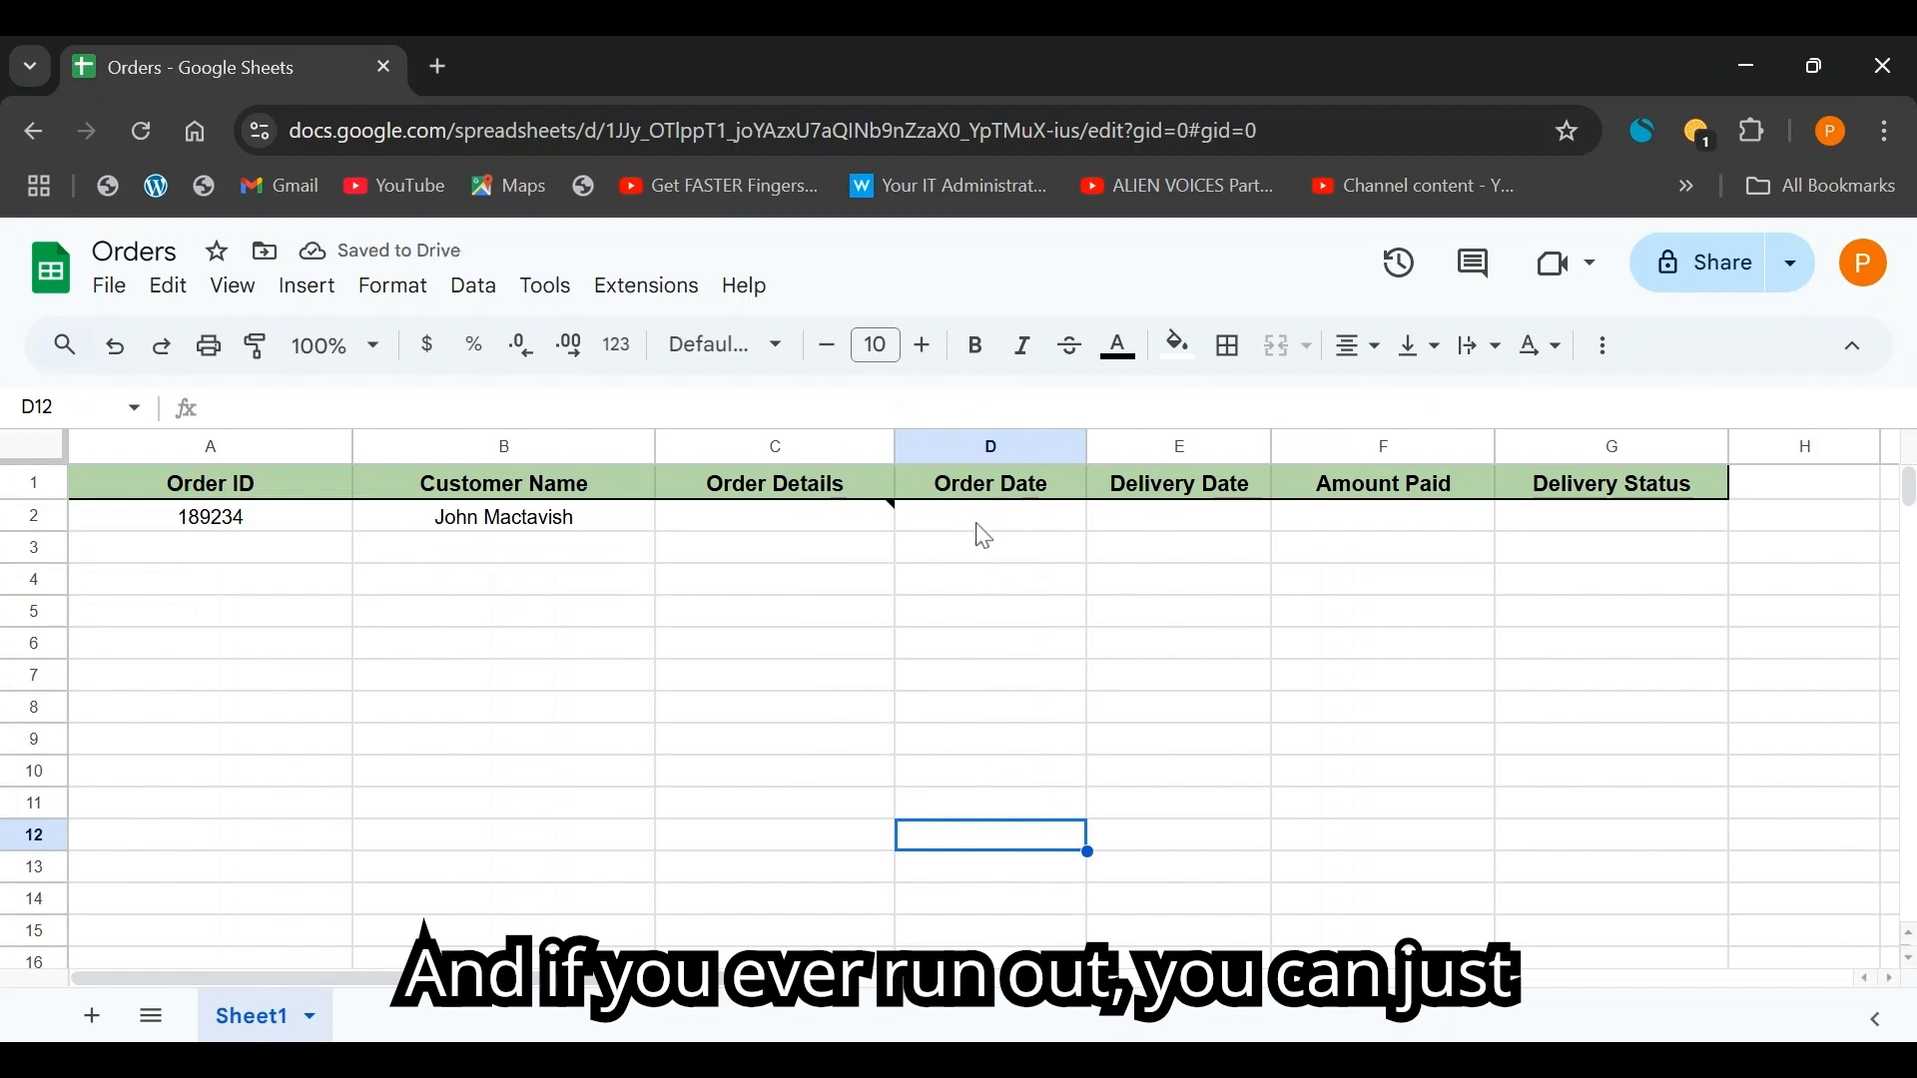
left_click(992, 869)
scroll(1009, 764, "down", 2)
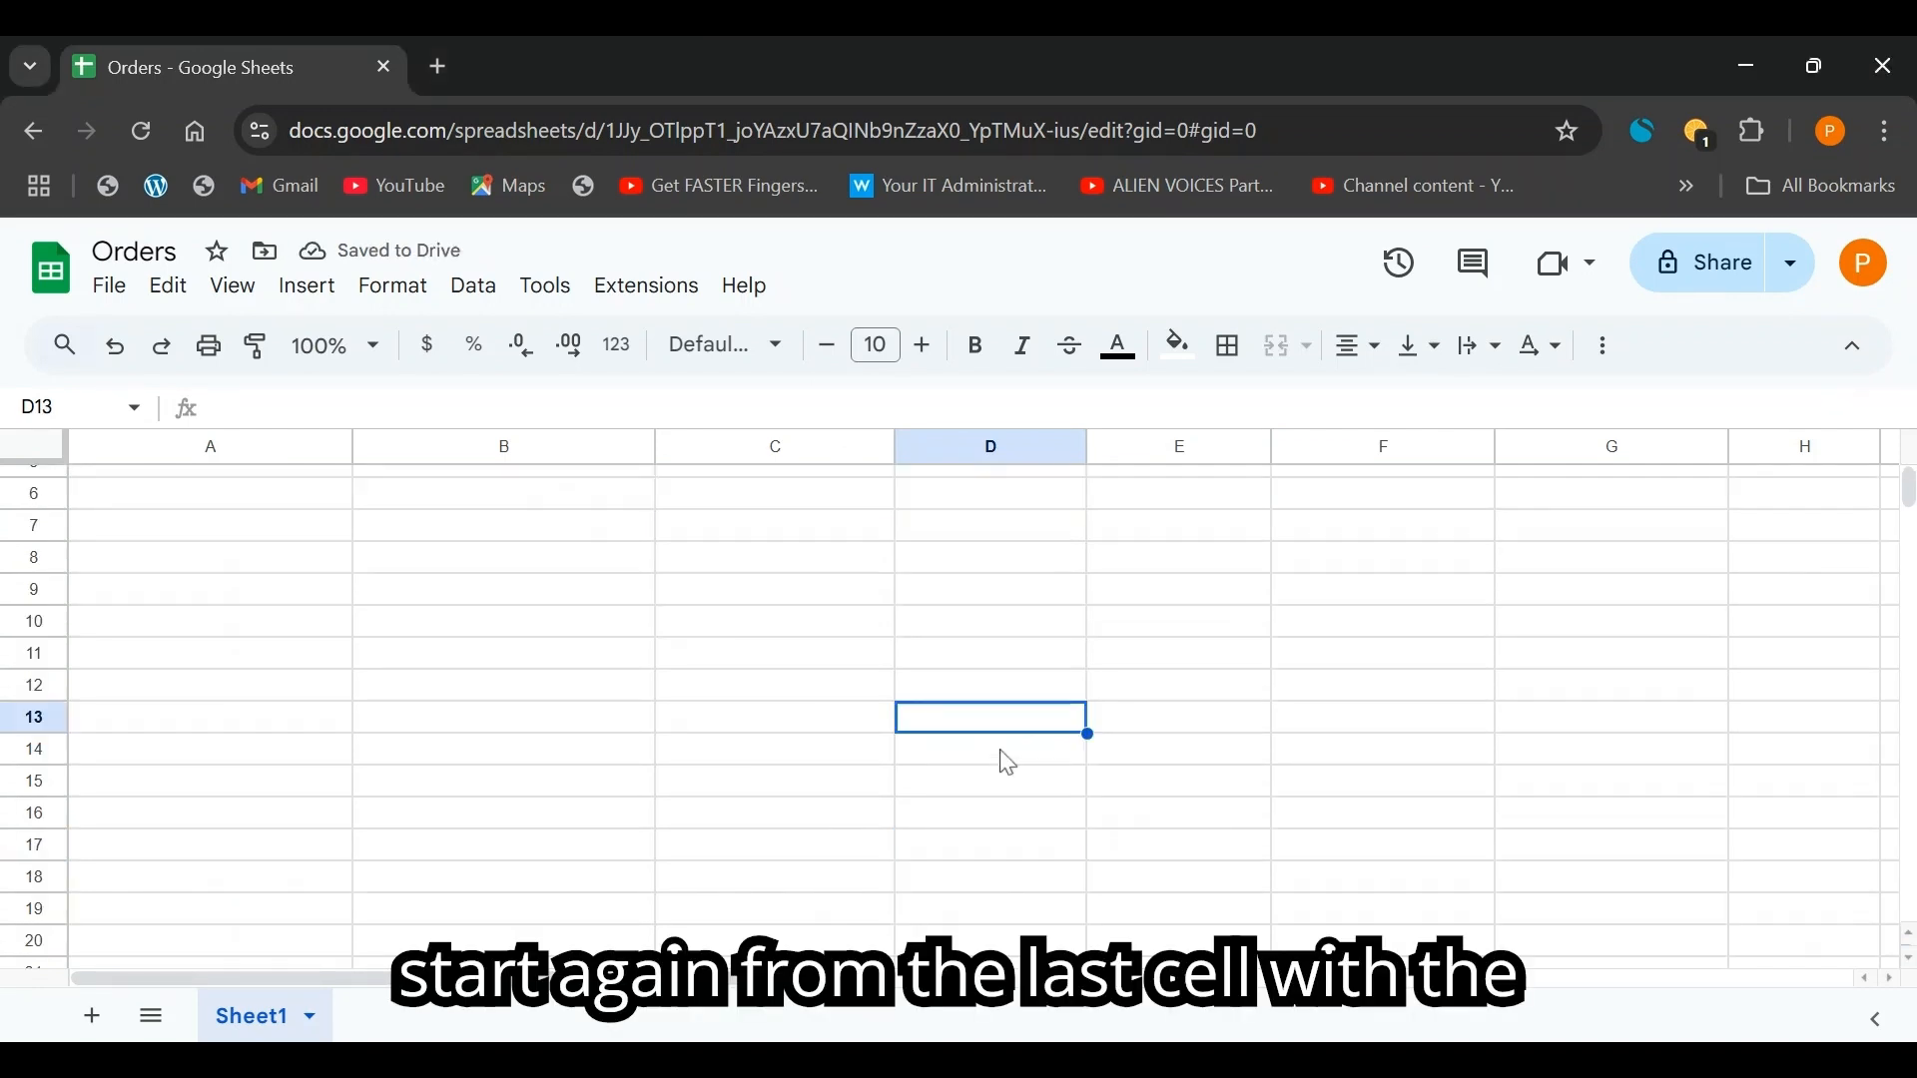
double_click(993, 720)
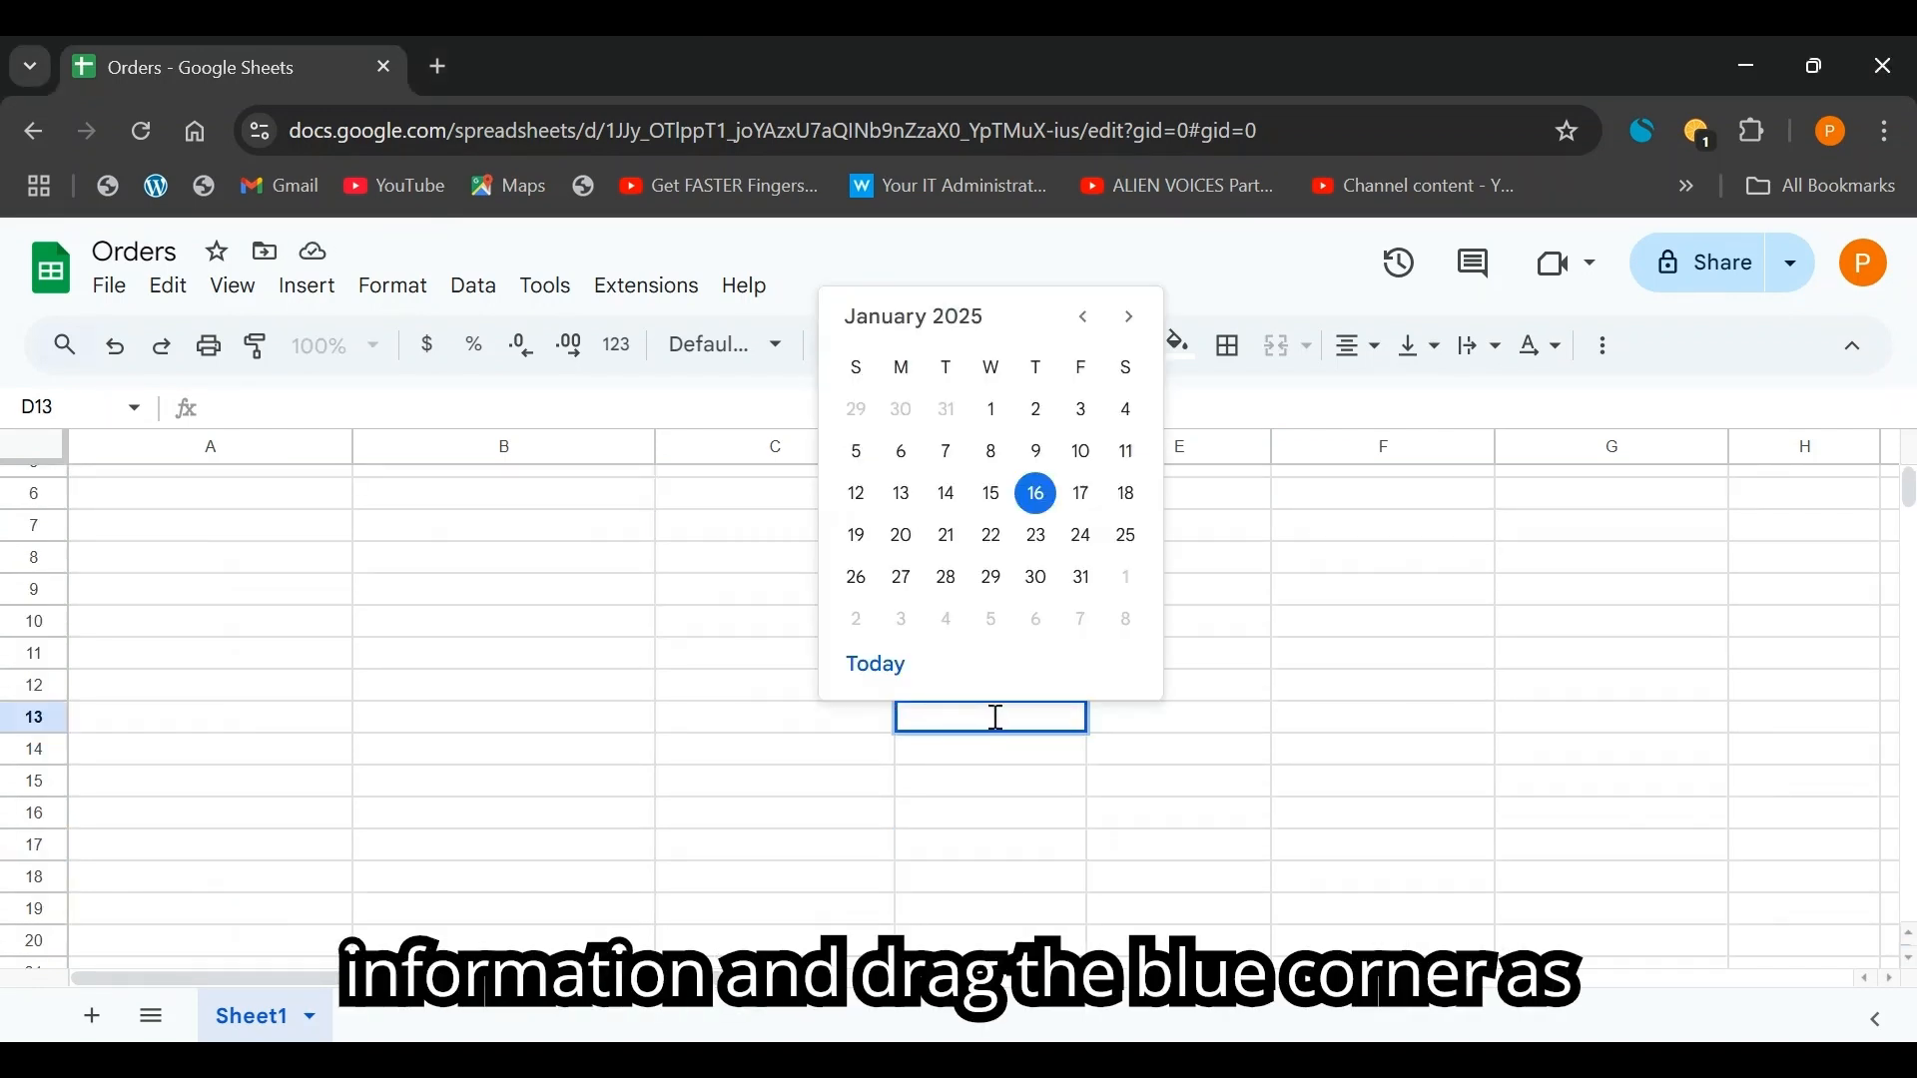
left_click(994, 719)
scroll(962, 539, "up", 2)
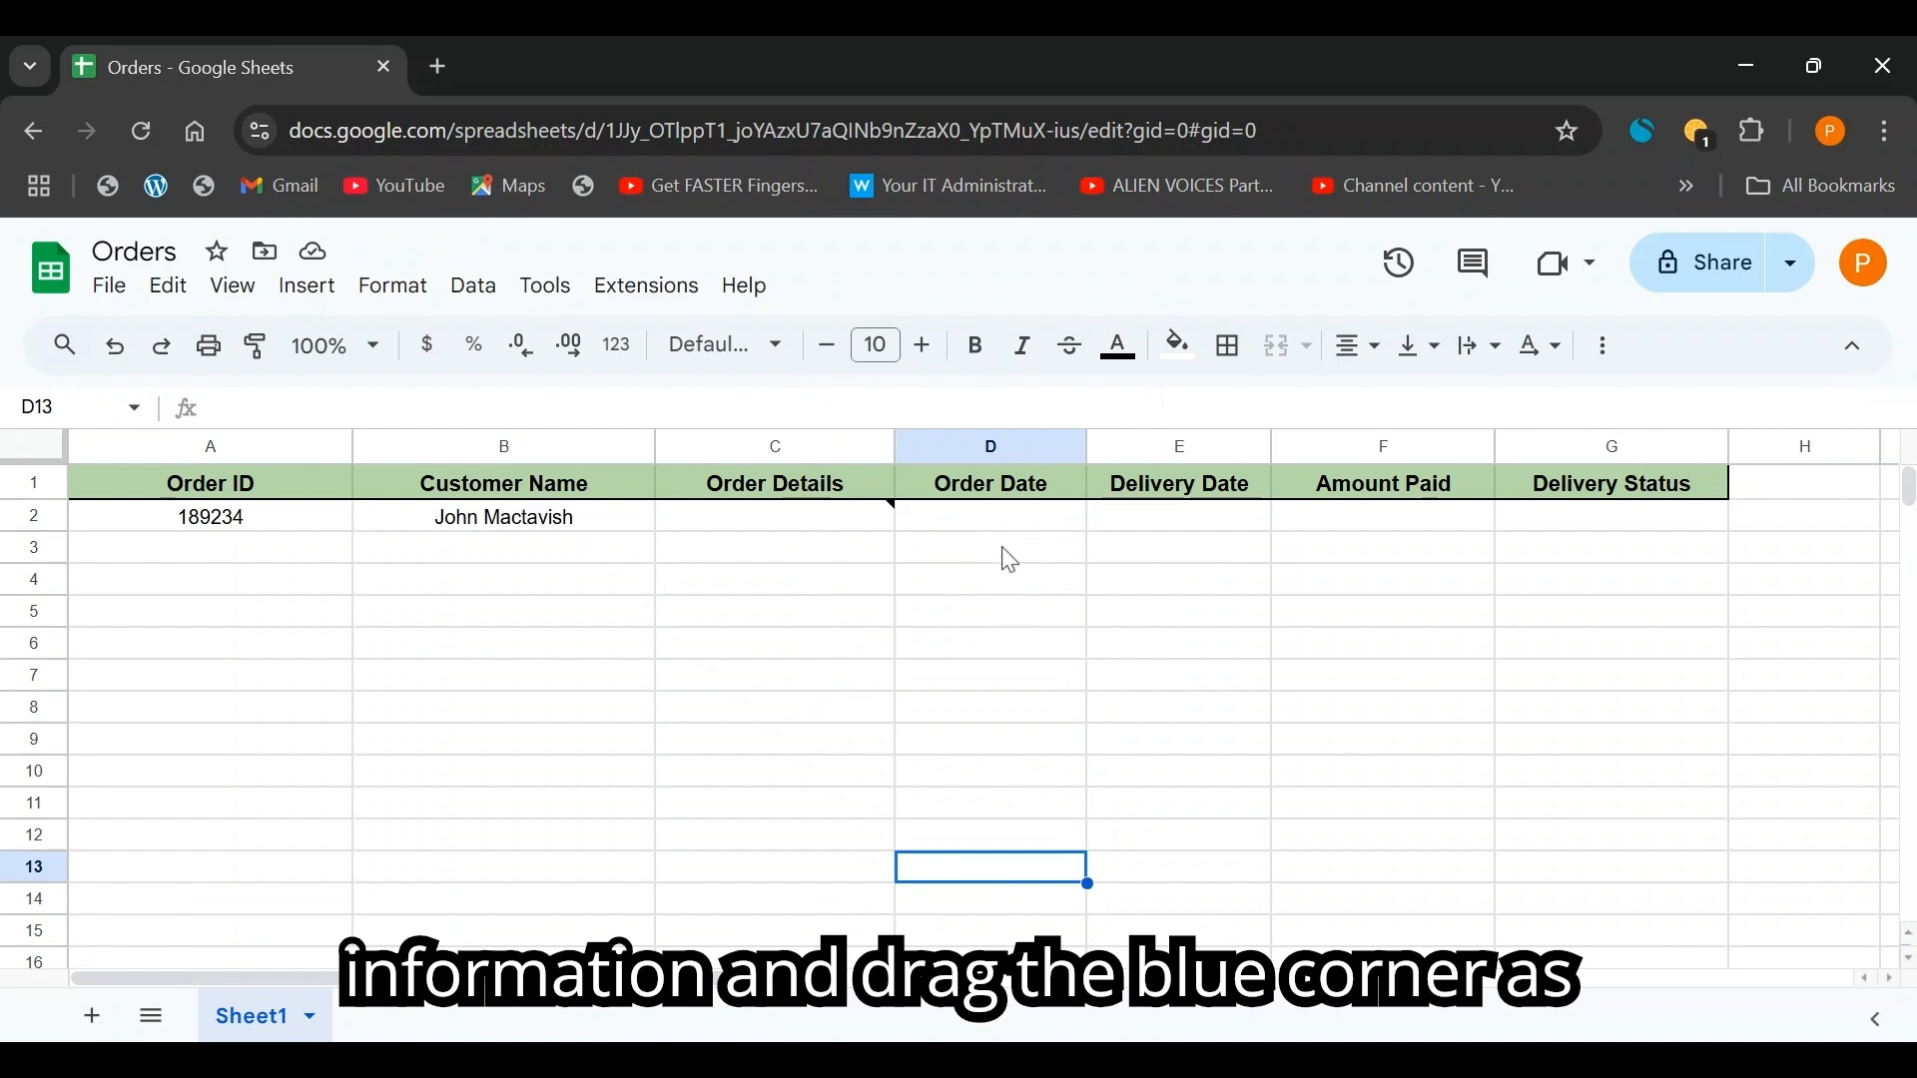
left_click(954, 519)
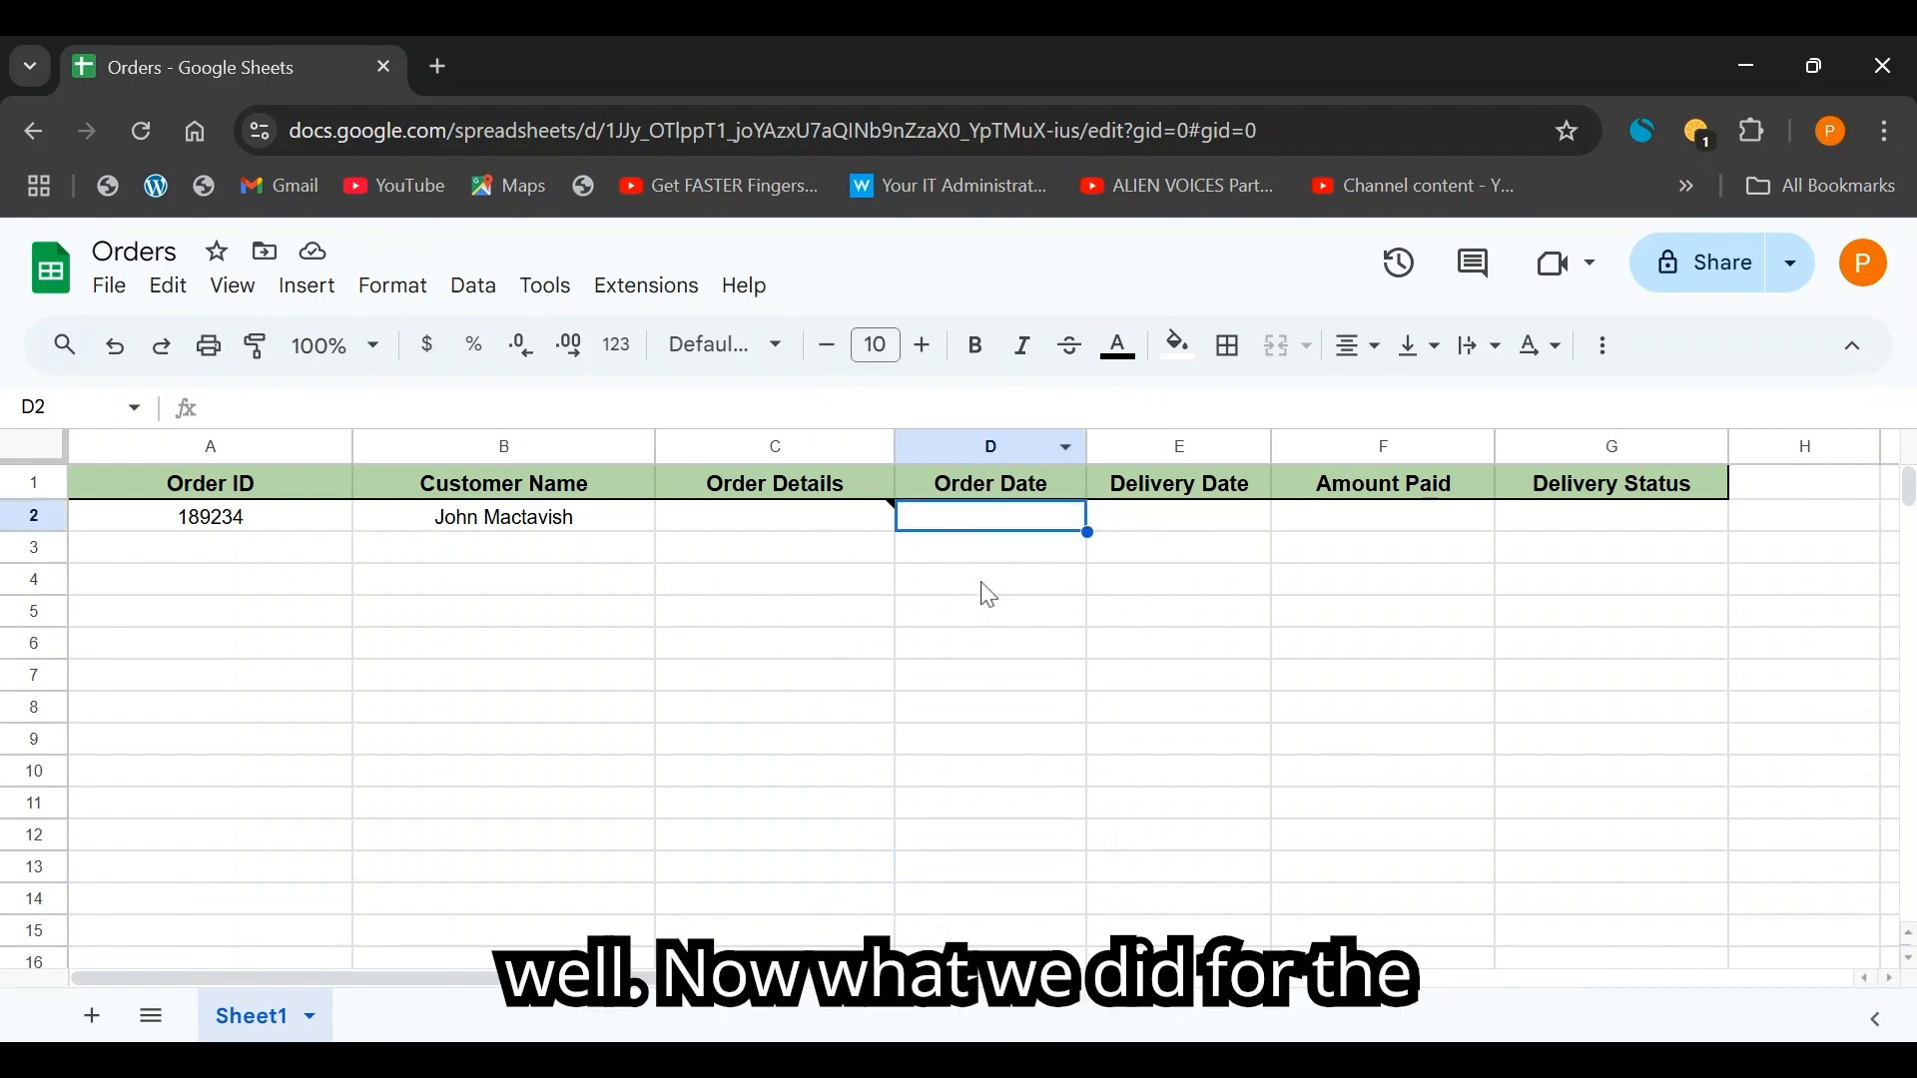
- Widen the Delivery Date column E slightly
left_click(1203, 529)
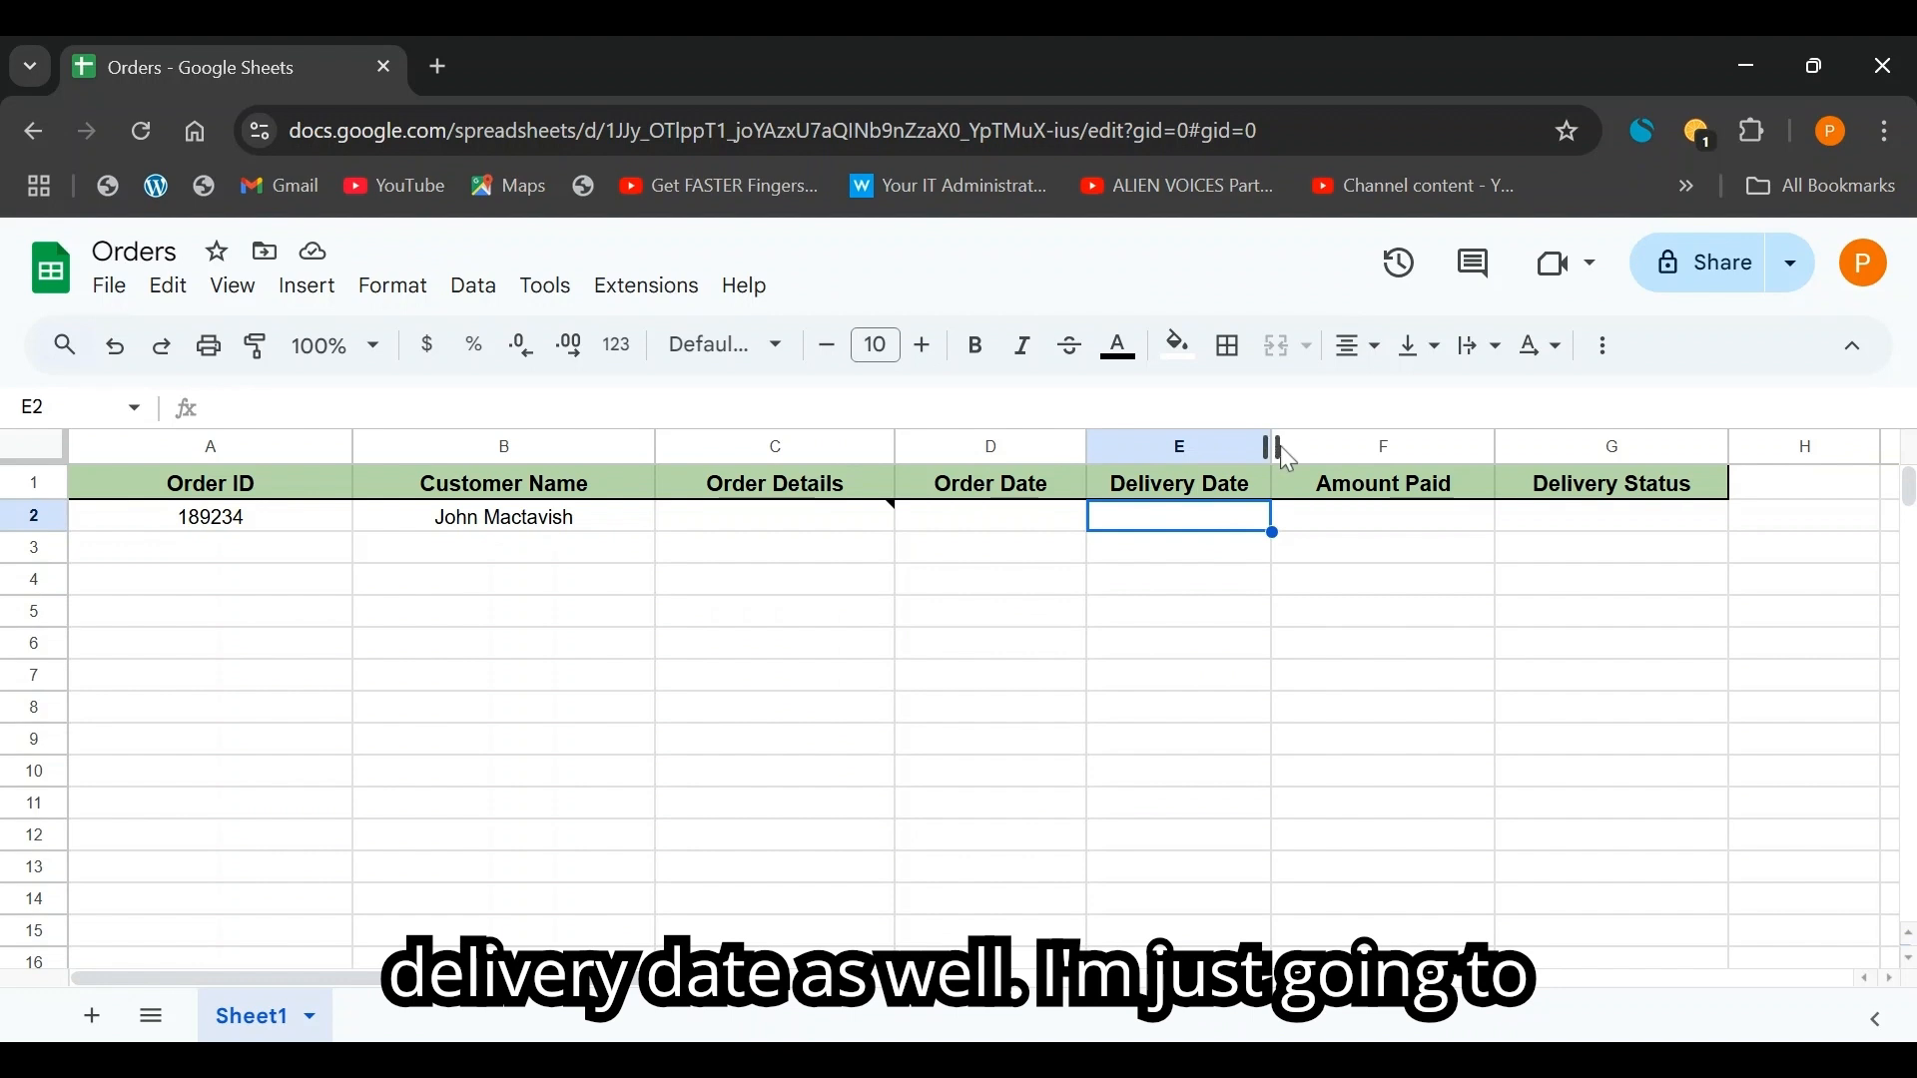
left_click(1281, 447)
left_click_drag(1270, 446, 1299, 446)
- Add a data validation rule to the Delivery Date cell E2 with the criteria Is valid date
left_click(1193, 529)
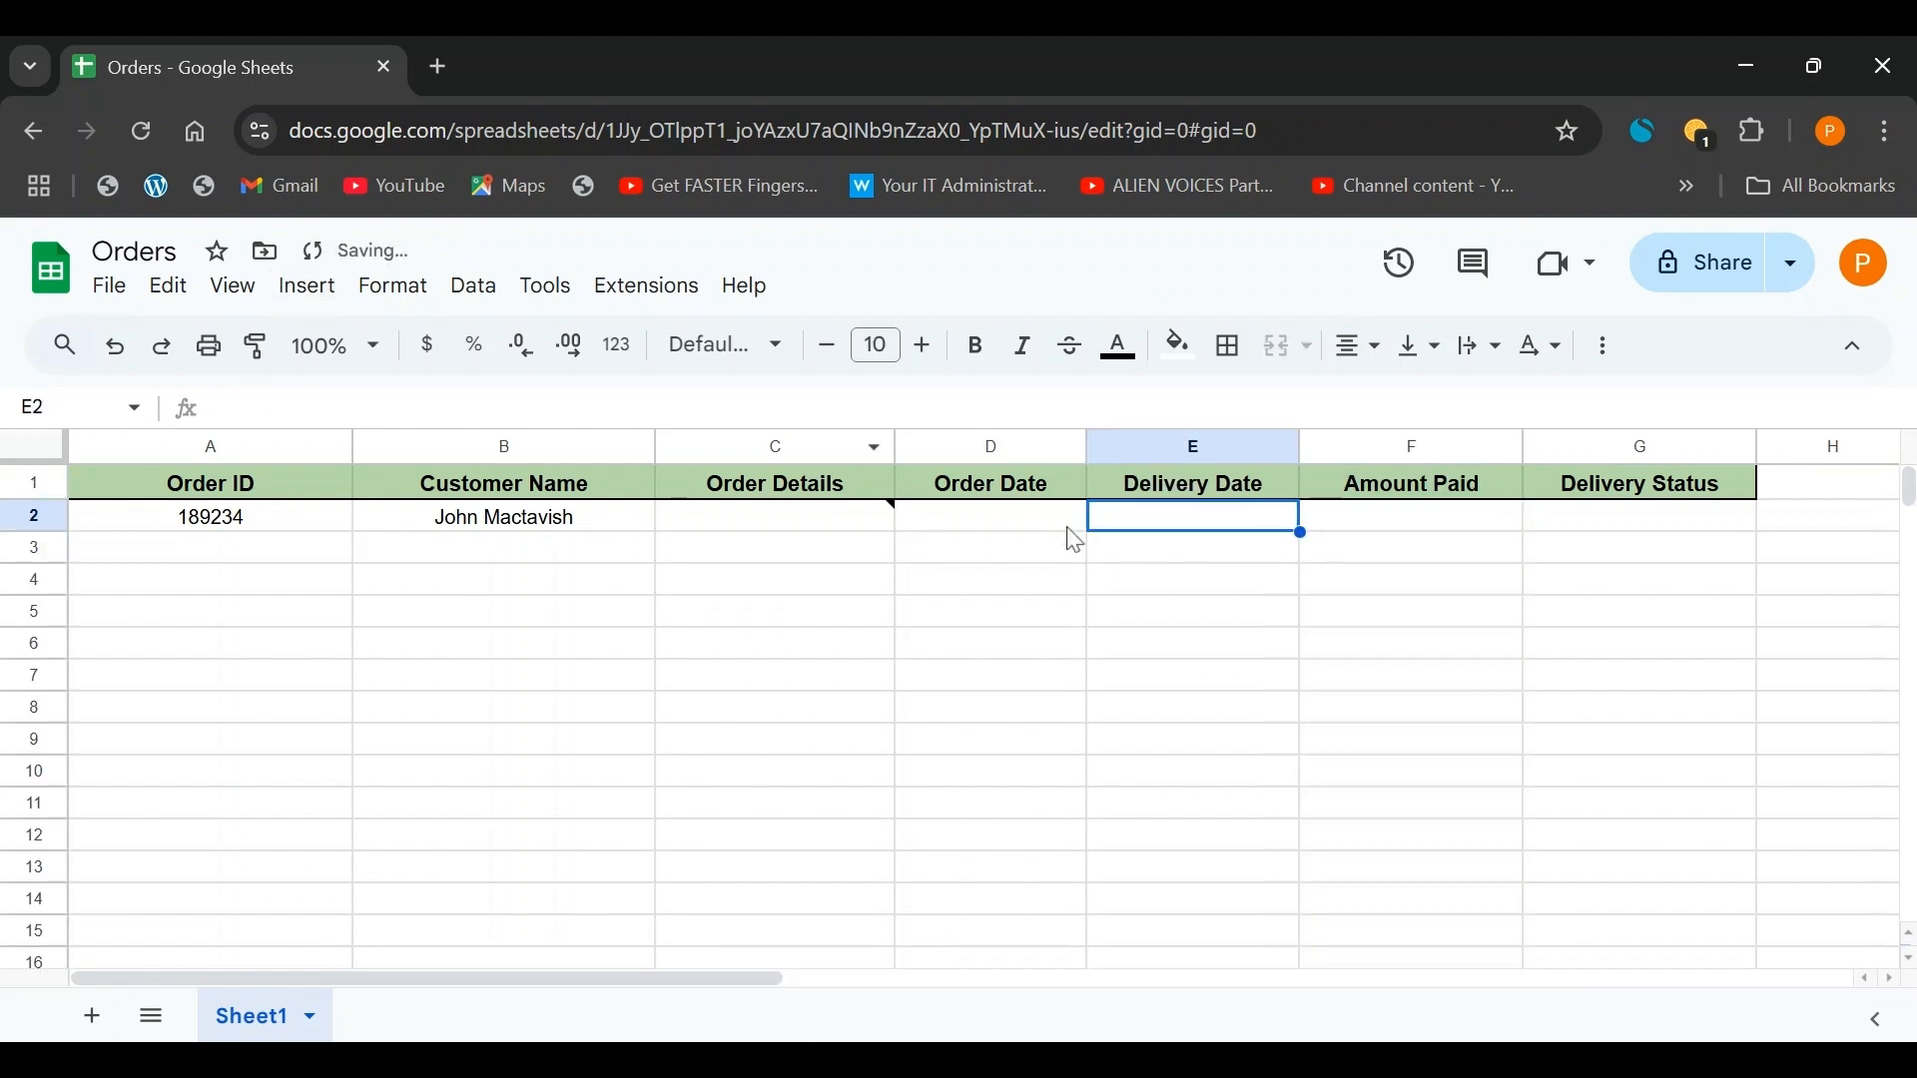
left_click(477, 290)
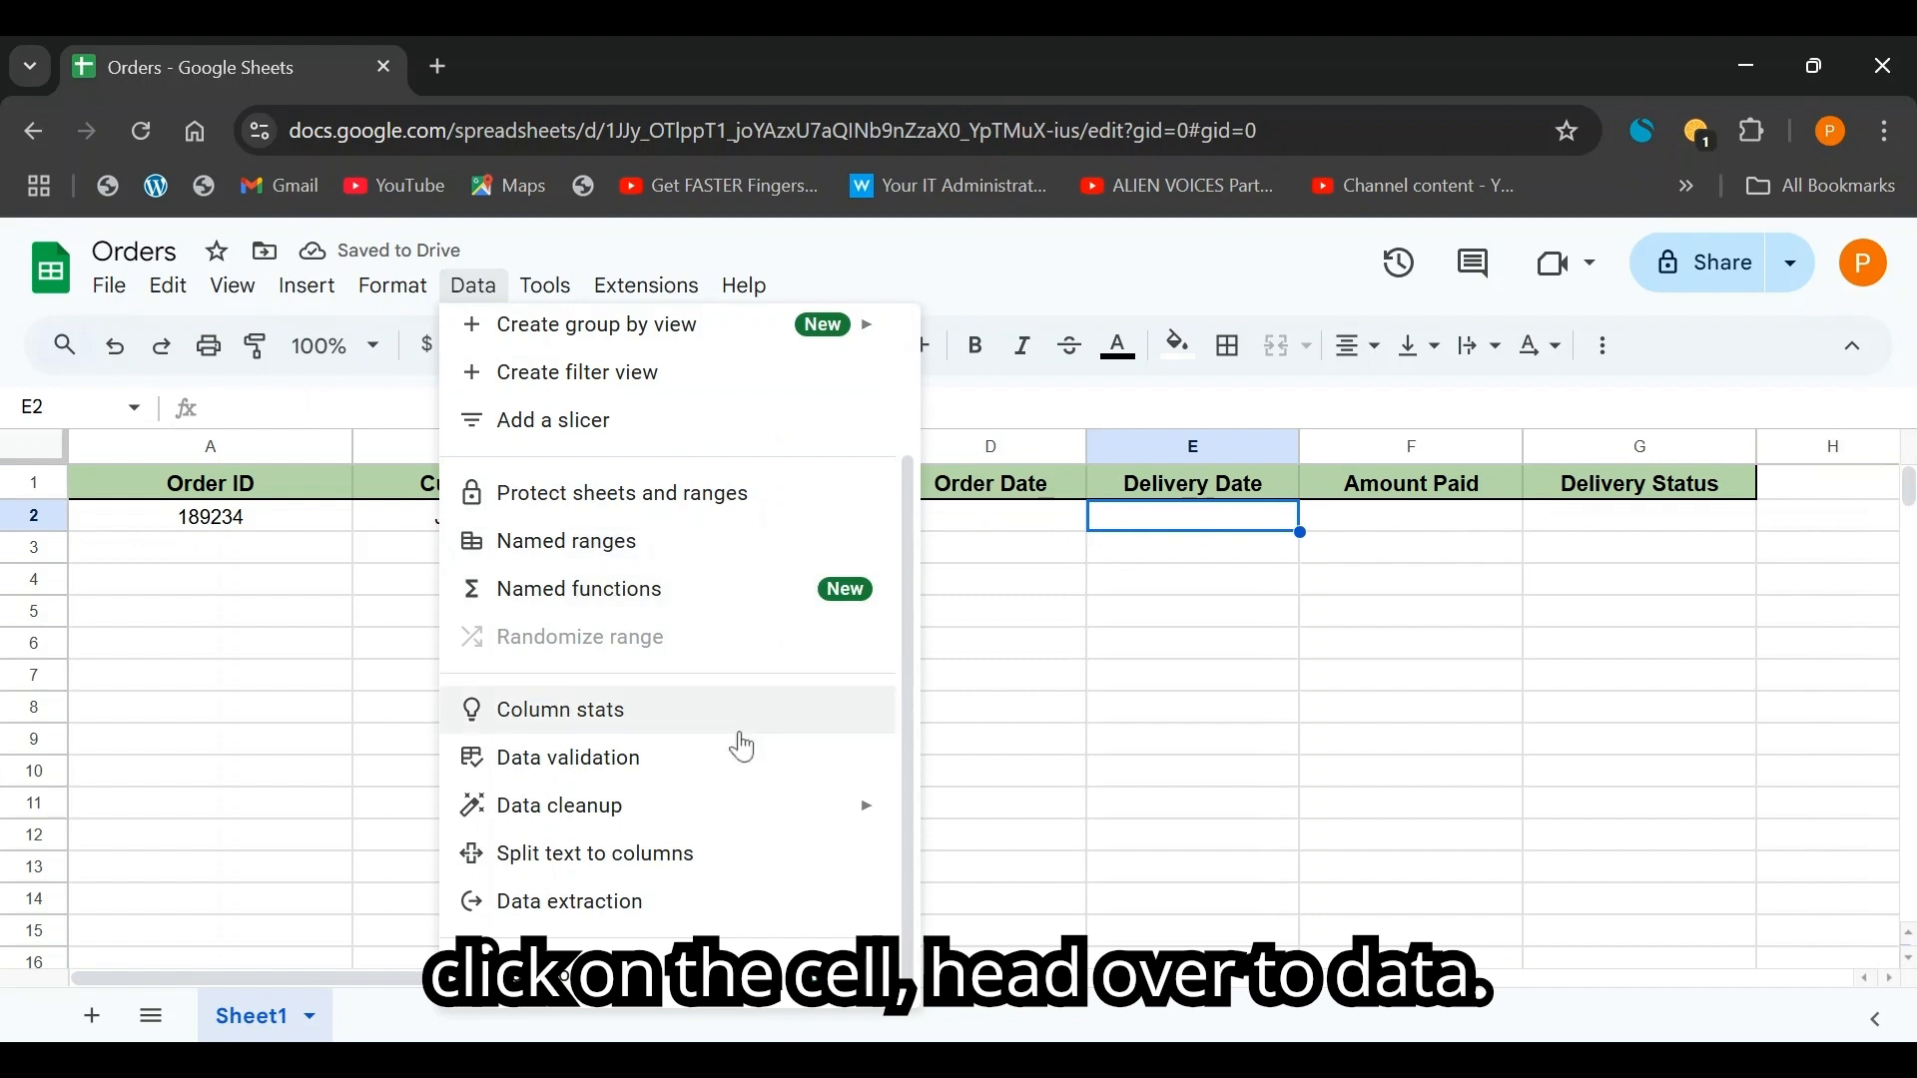
left_click(663, 761)
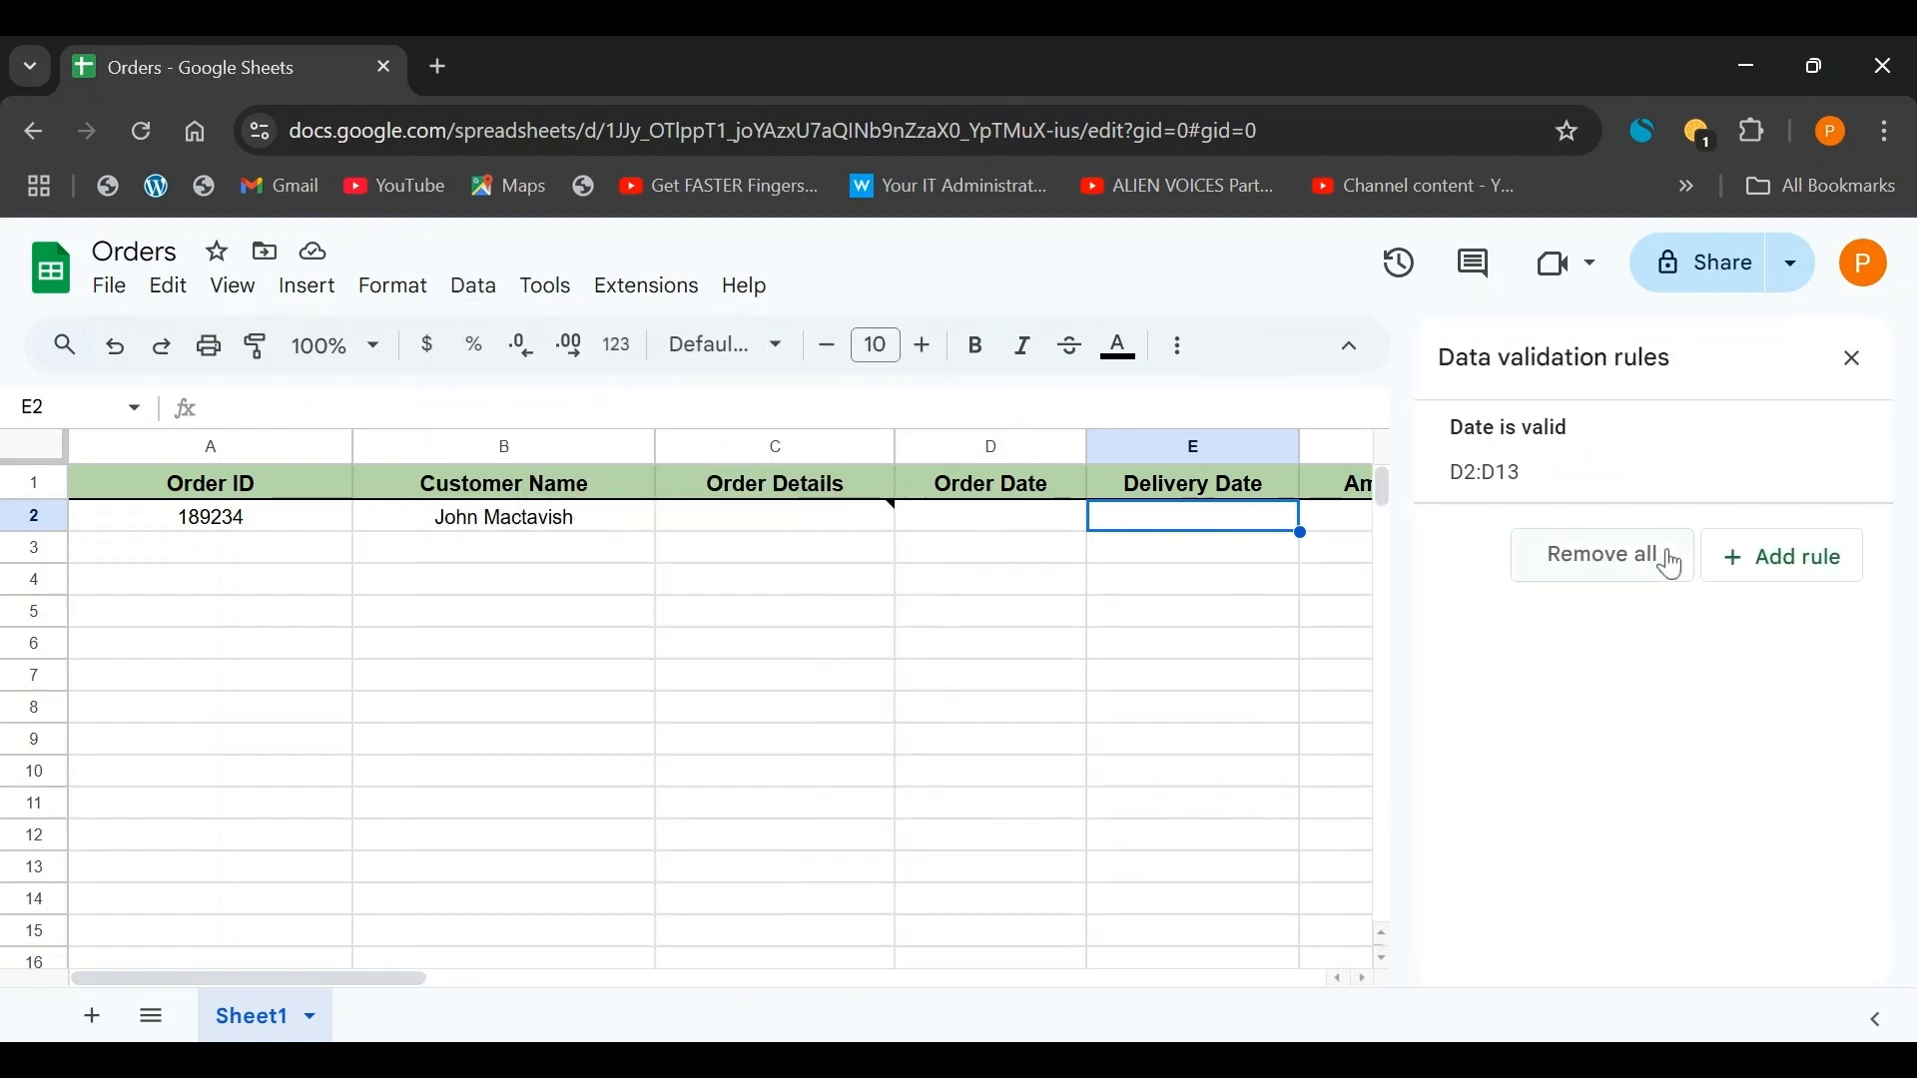
left_click(1765, 575)
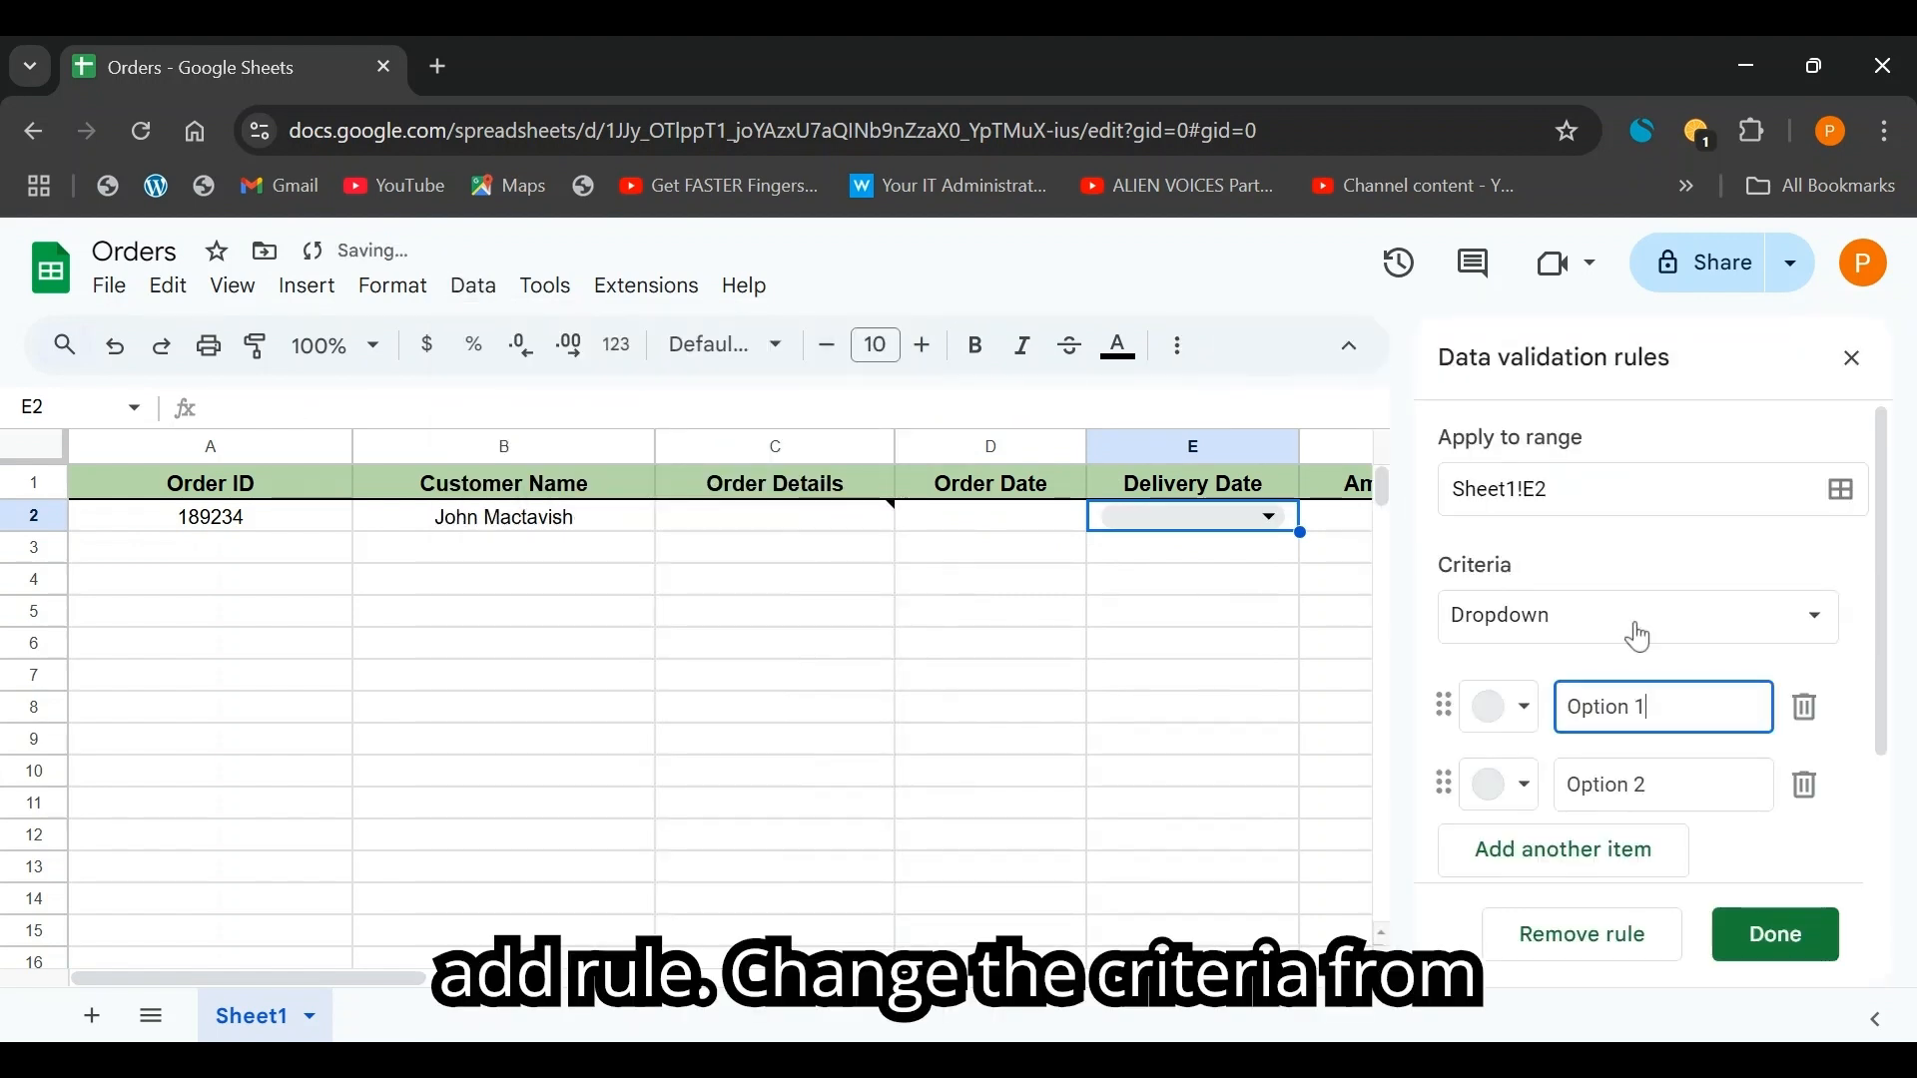
left_click(1578, 631)
scroll(1605, 782, "down", 3)
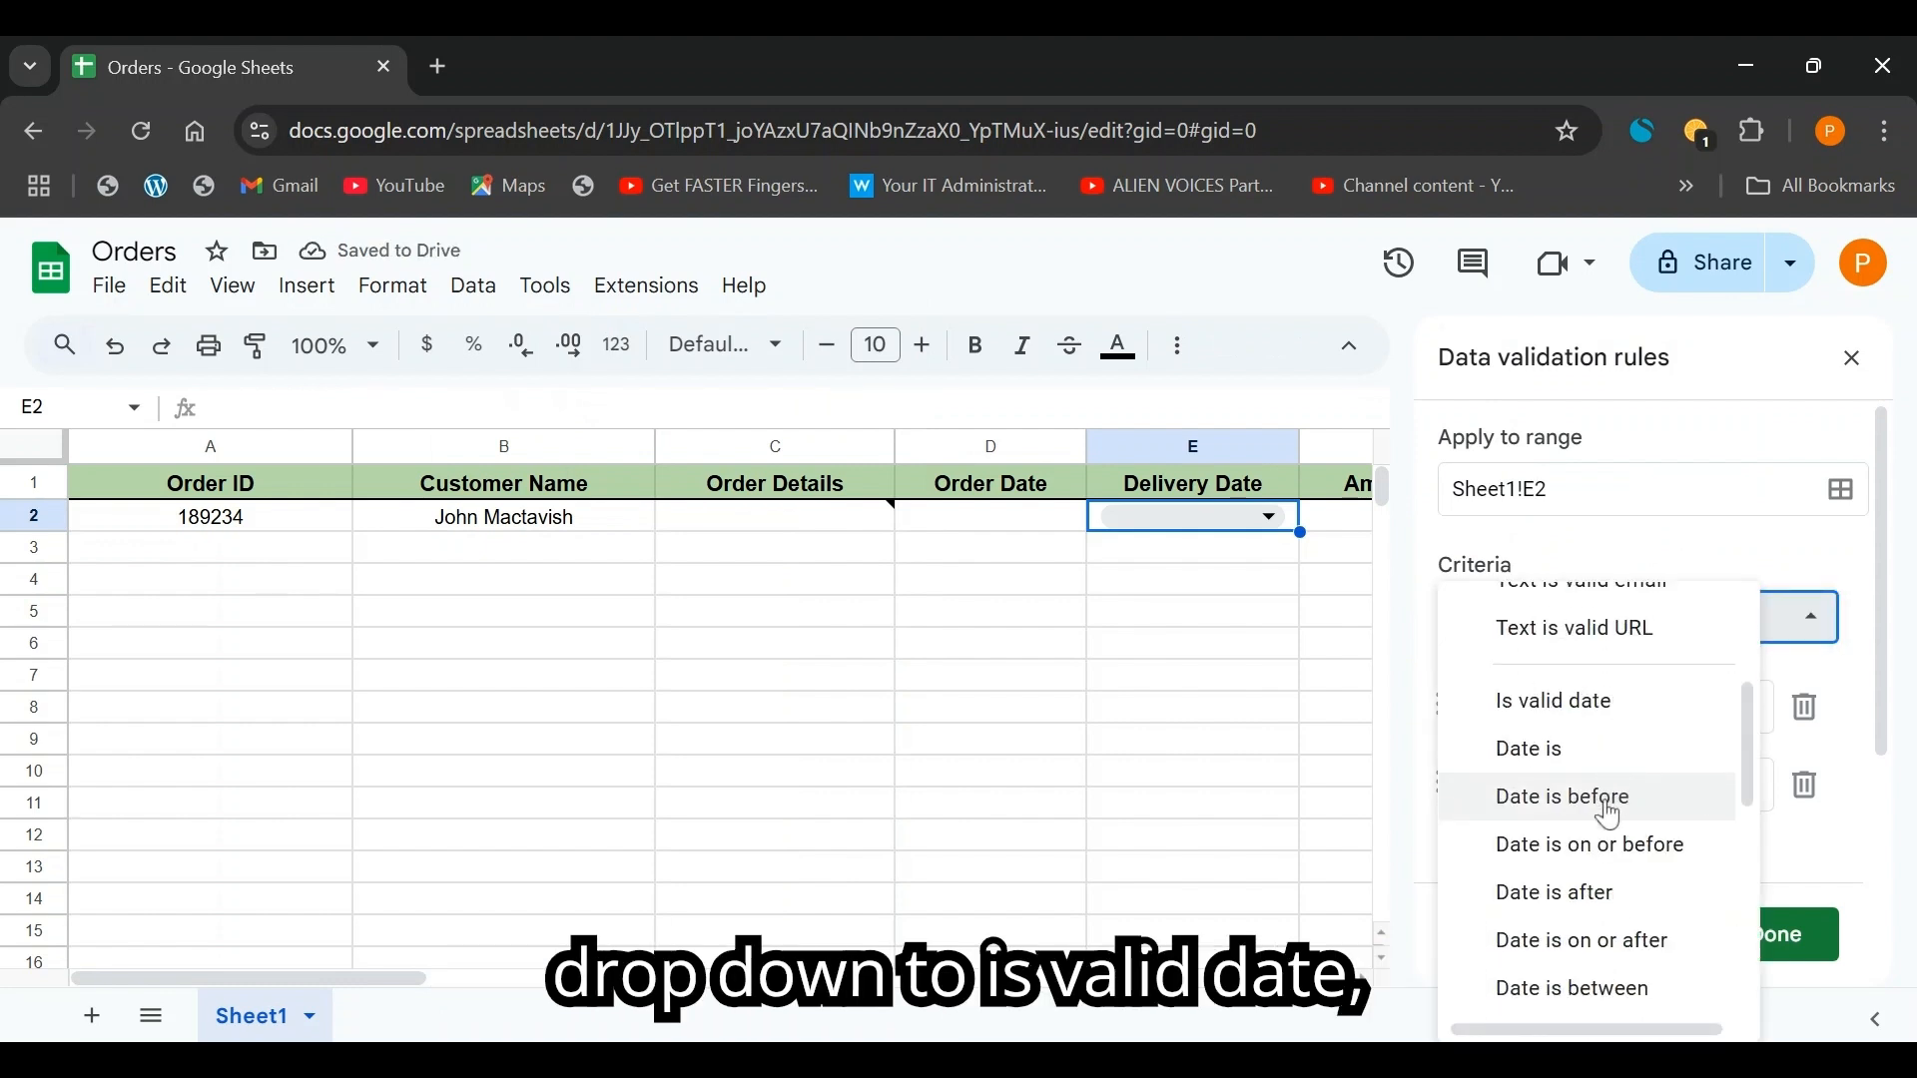
left_click(1575, 705)
- Set the E2 rule to reject invalid input, save it, and close the data validation rules
scroll(1558, 759, "down", 1)
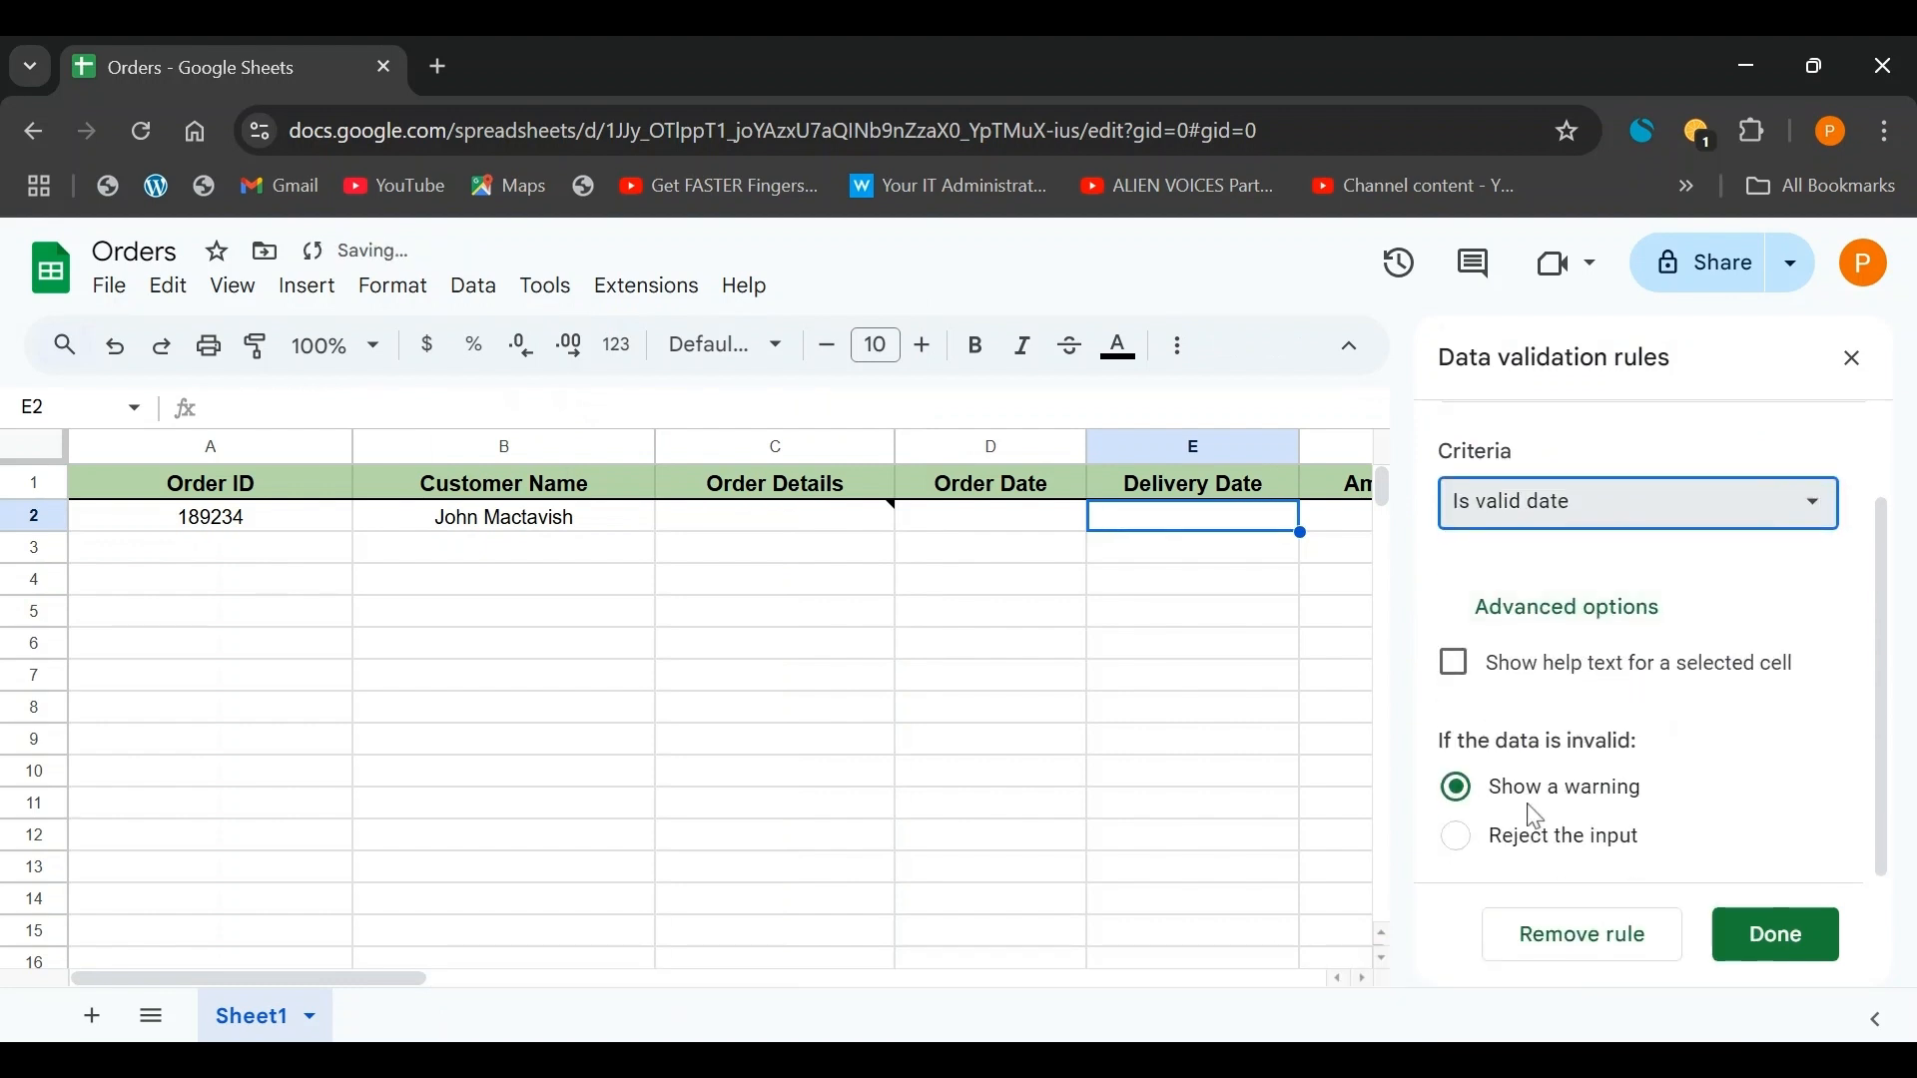
left_click(1461, 844)
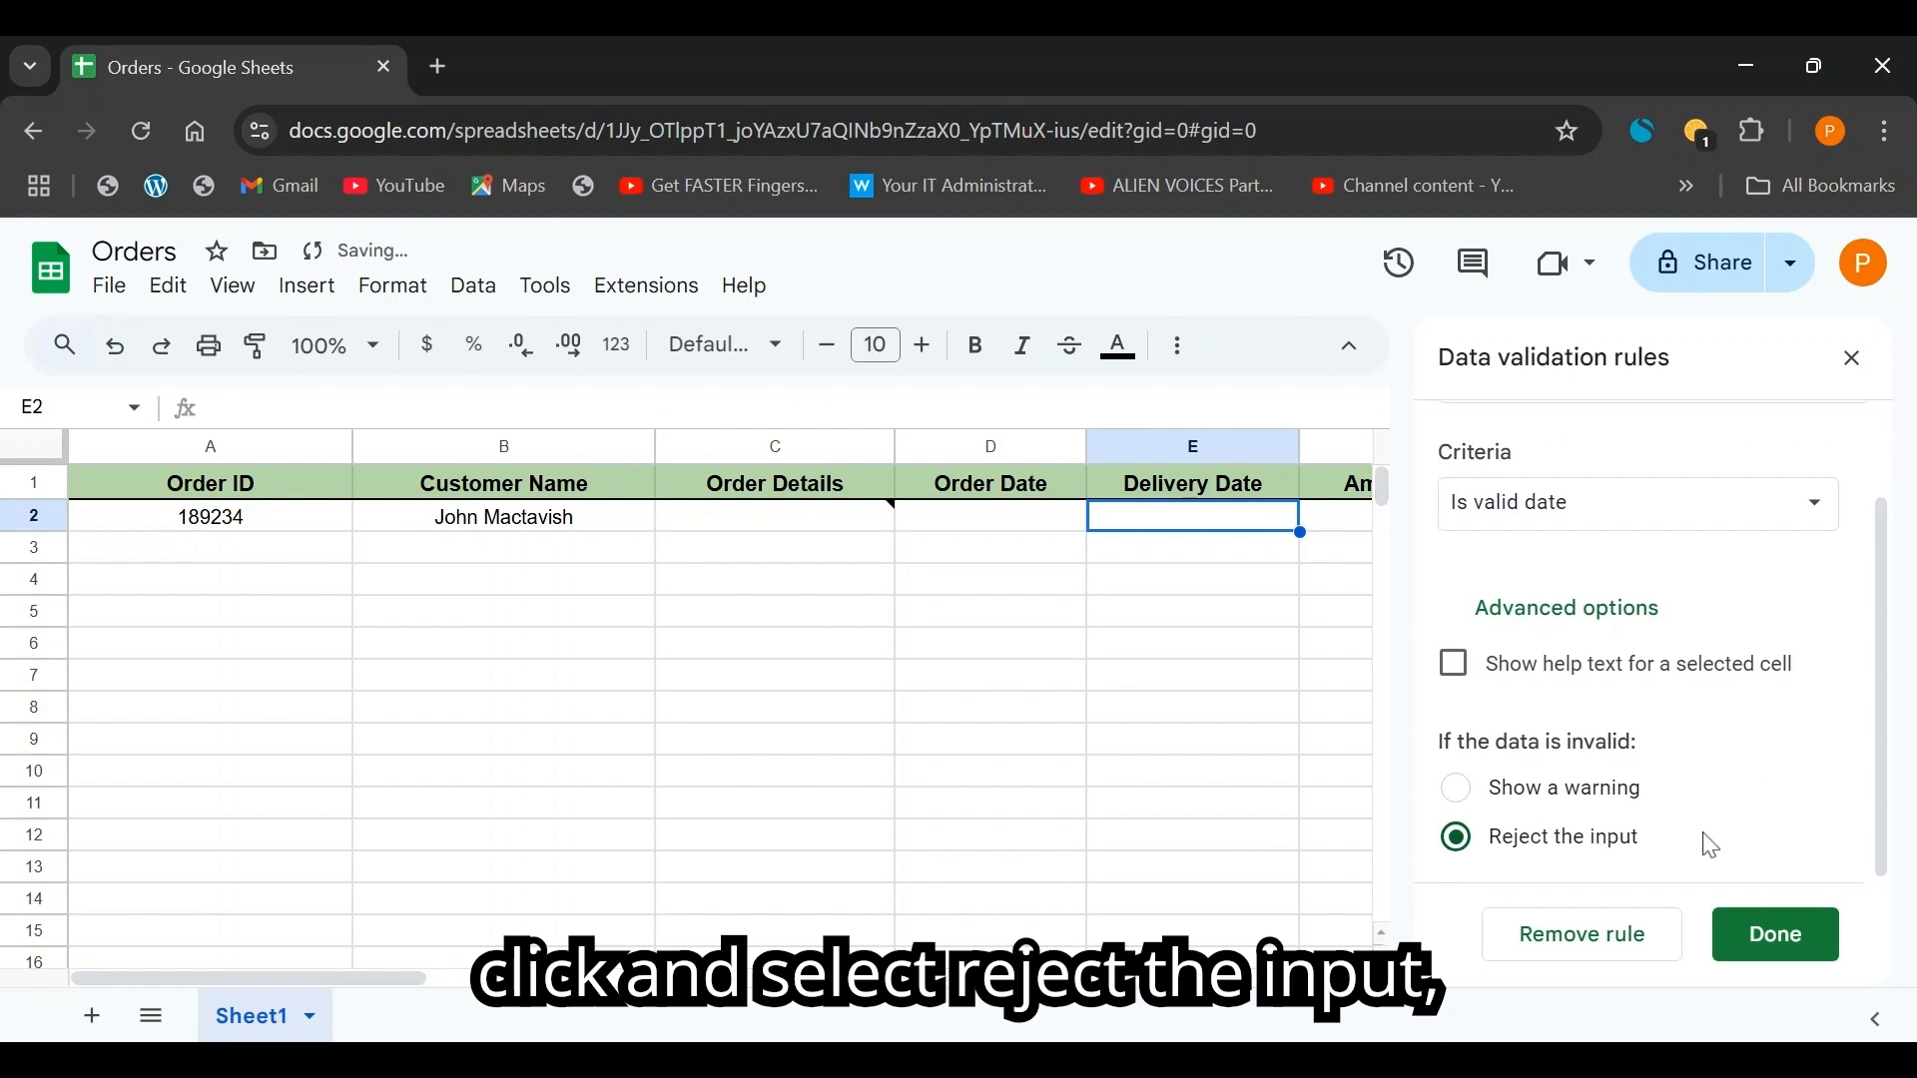
left_click(1754, 950)
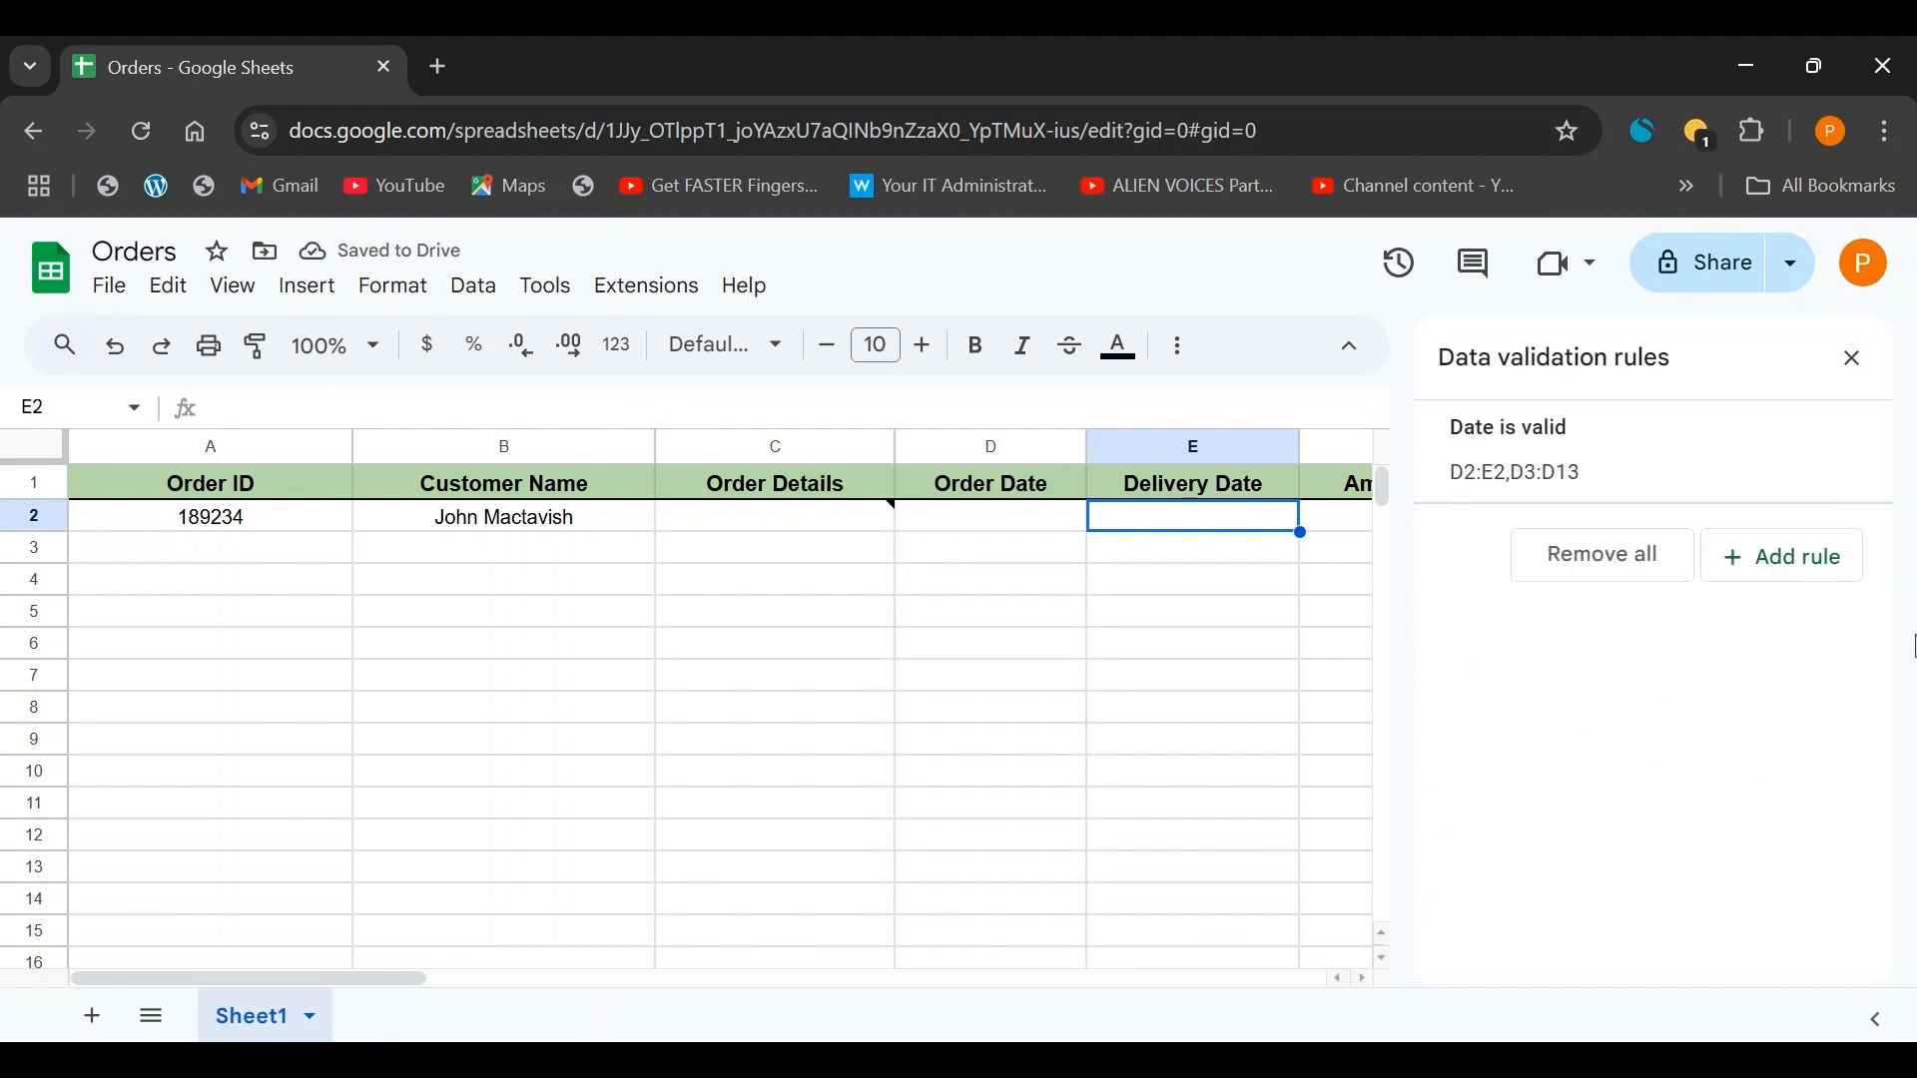
left_click(1853, 358)
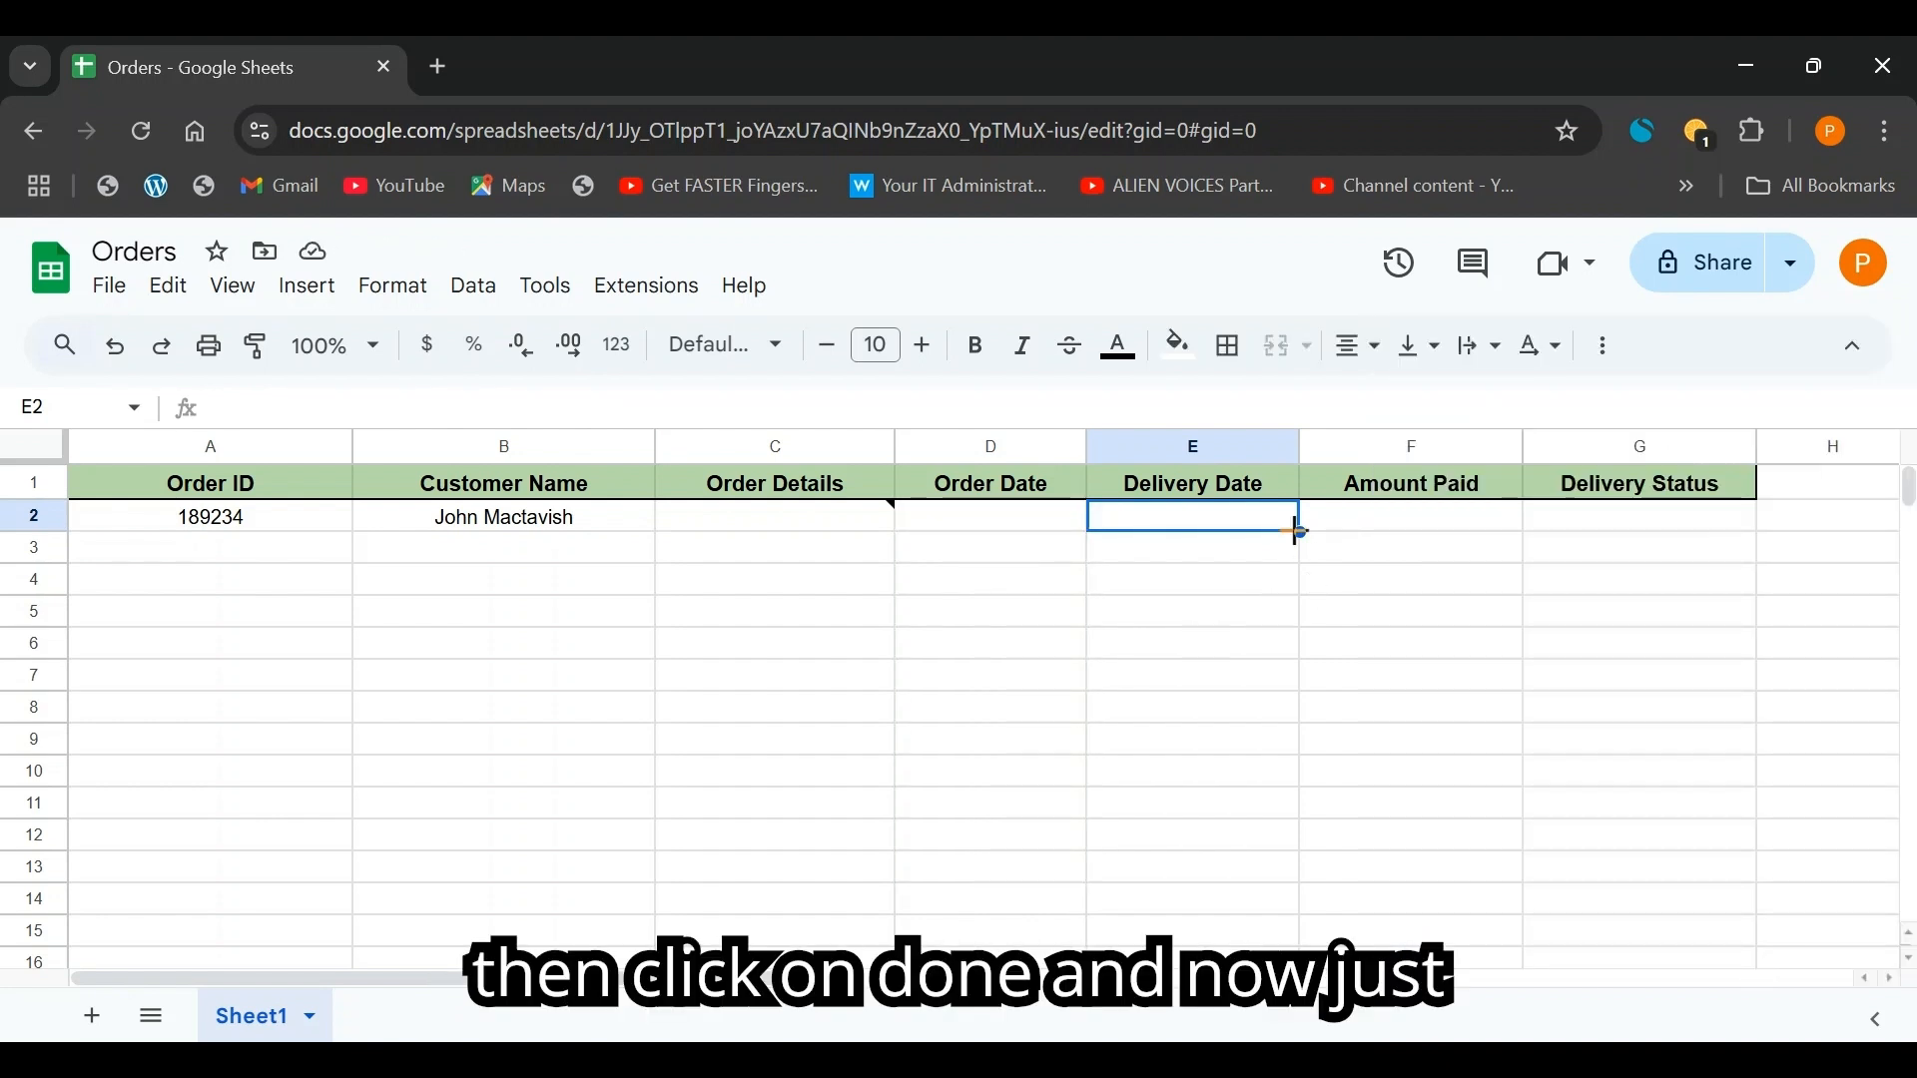
- Fill the date validation from E2 down to E16 and set the Order Date in D2 to 1/16/2025
left_click_drag(1298, 532, 1297, 964)
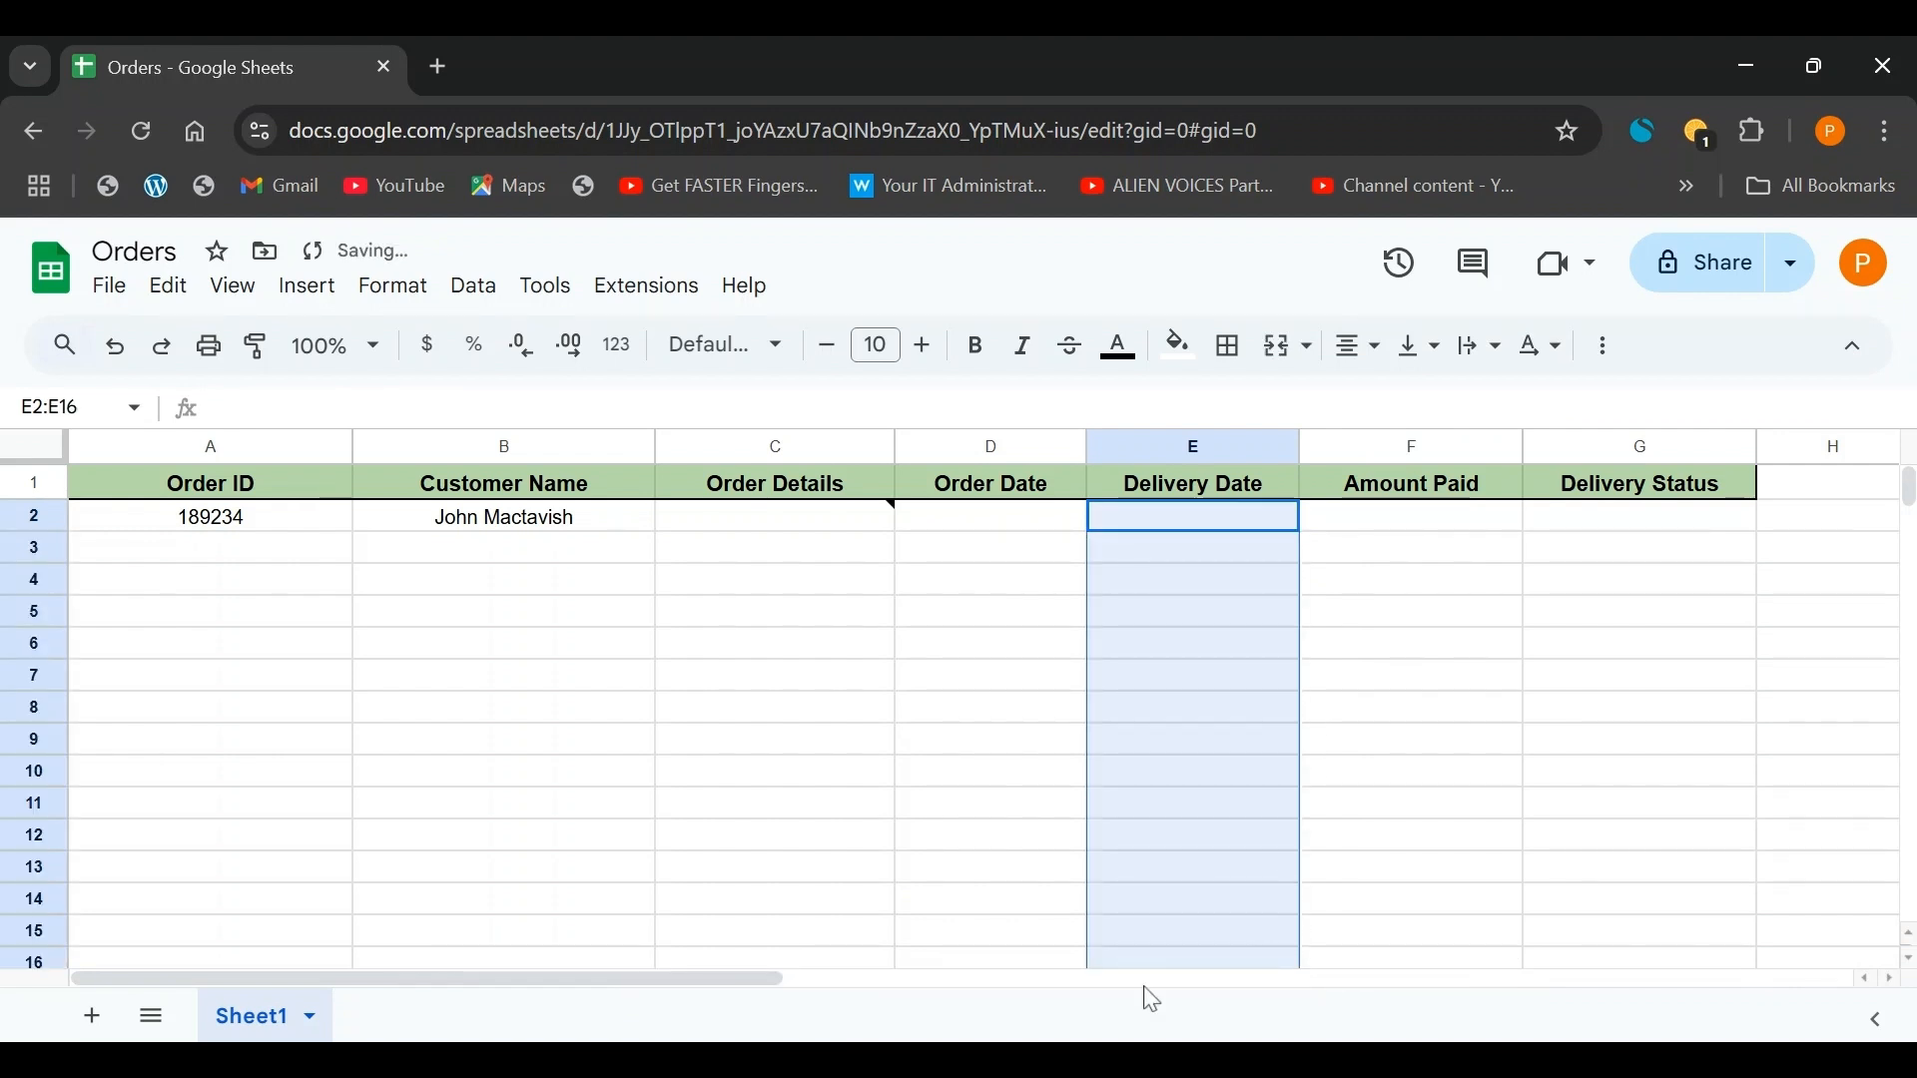
left_click(1002, 519)
double_click(998, 514)
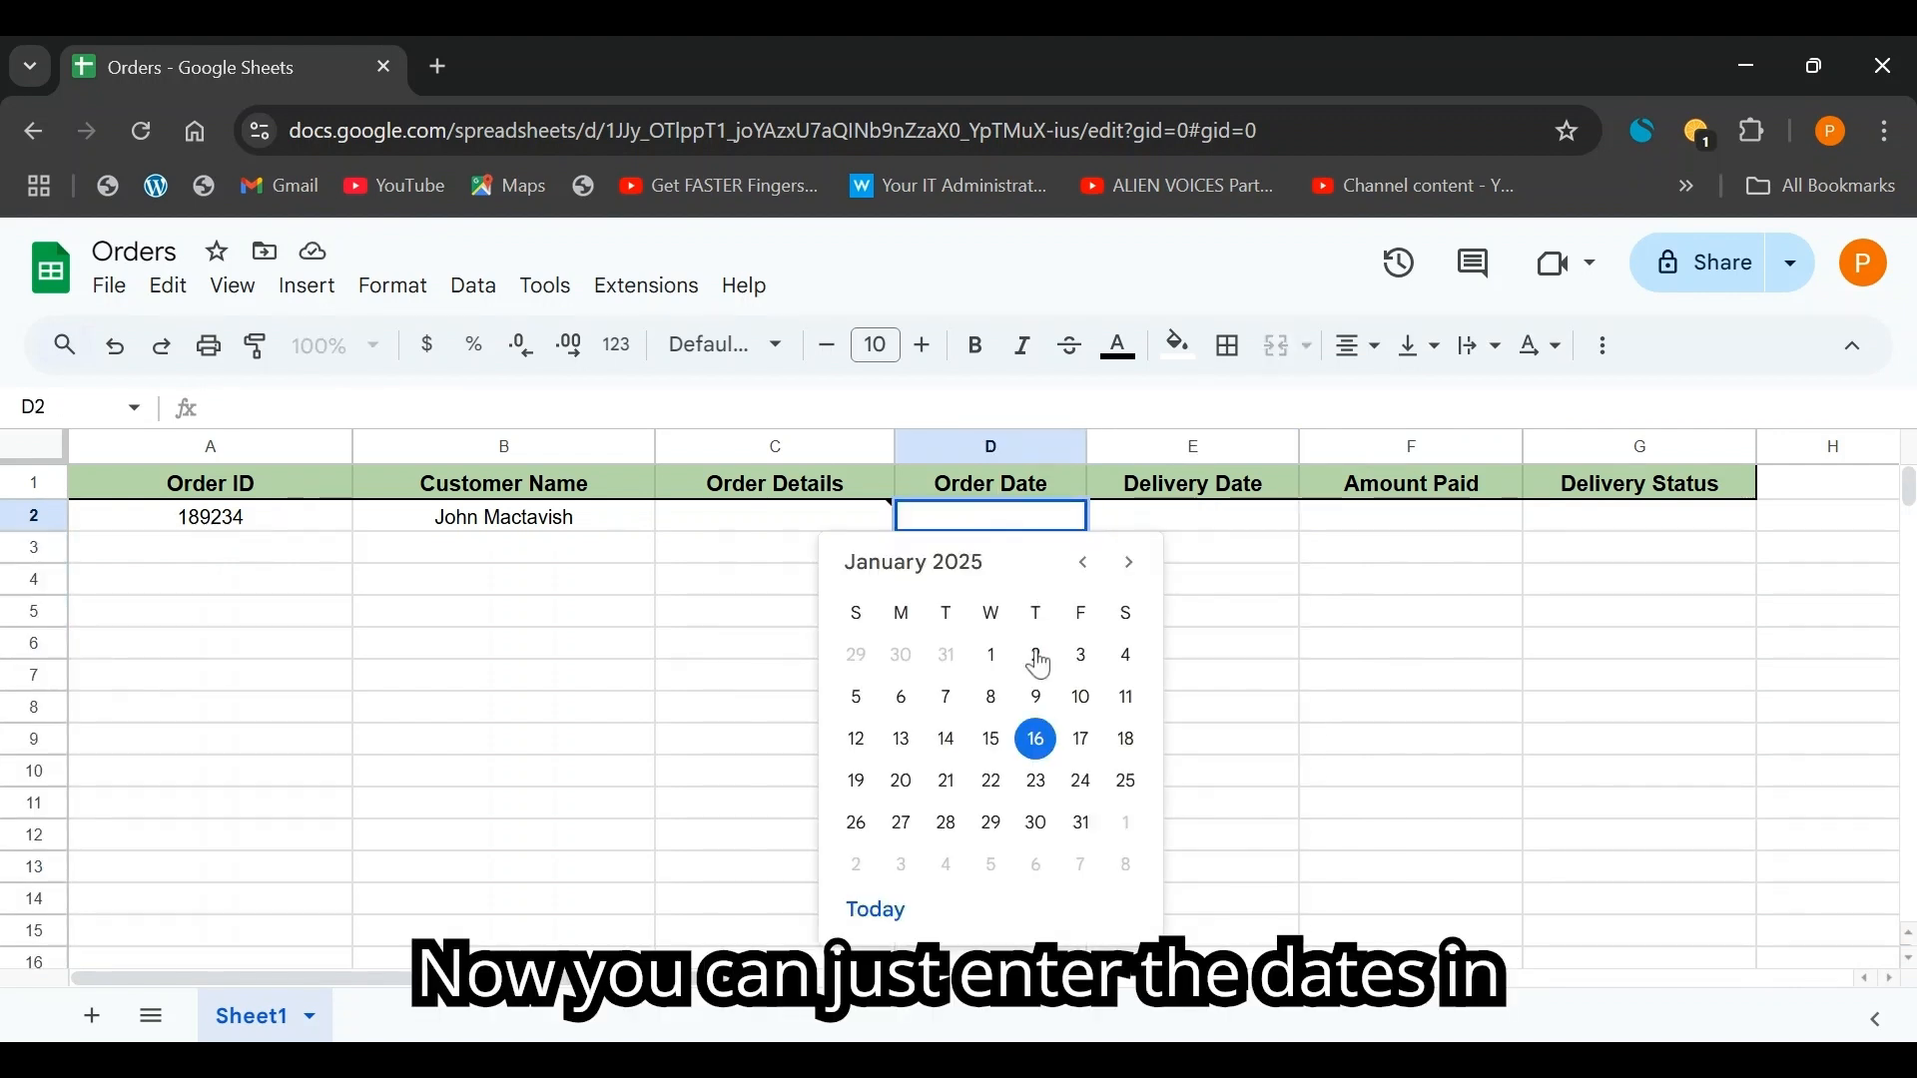
left_click(1040, 742)
- Set the Delivery Date in E2 to 1/18/2025
left_click(1168, 527)
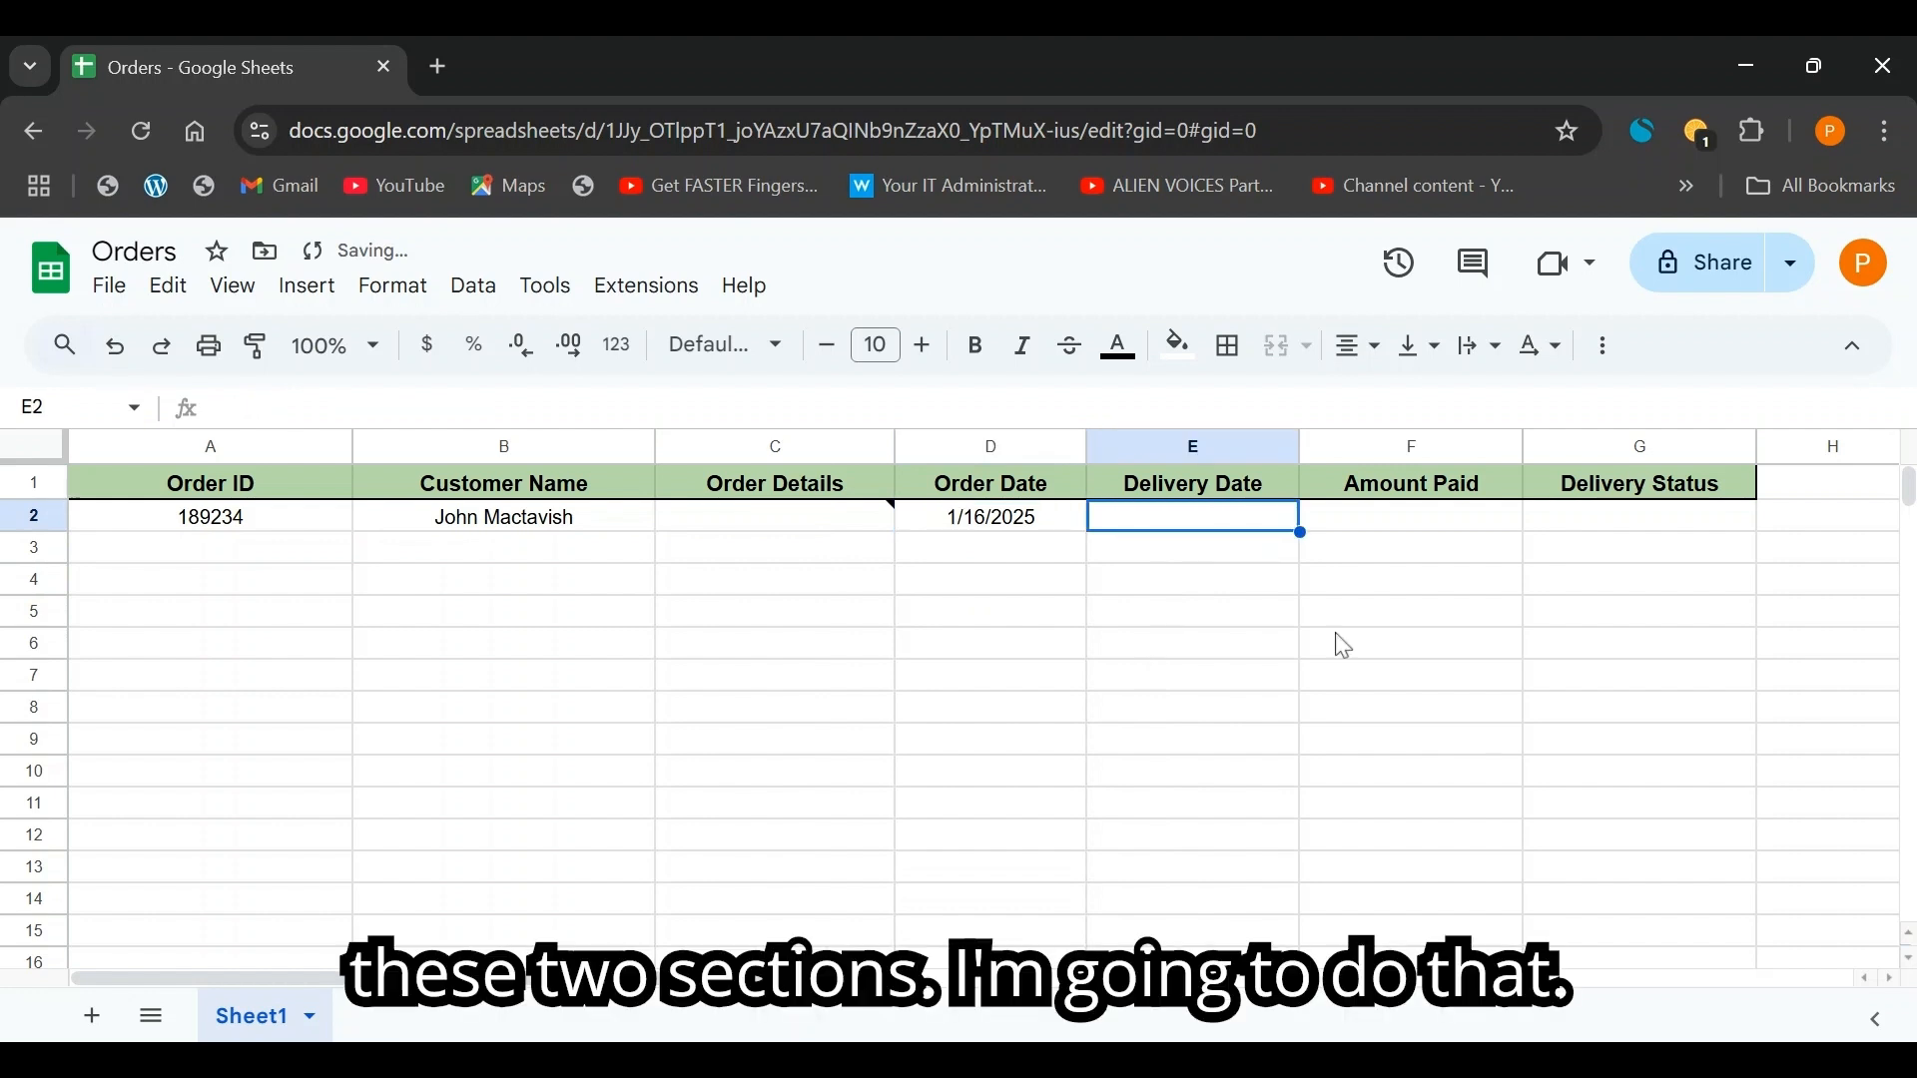
double_click(1253, 517)
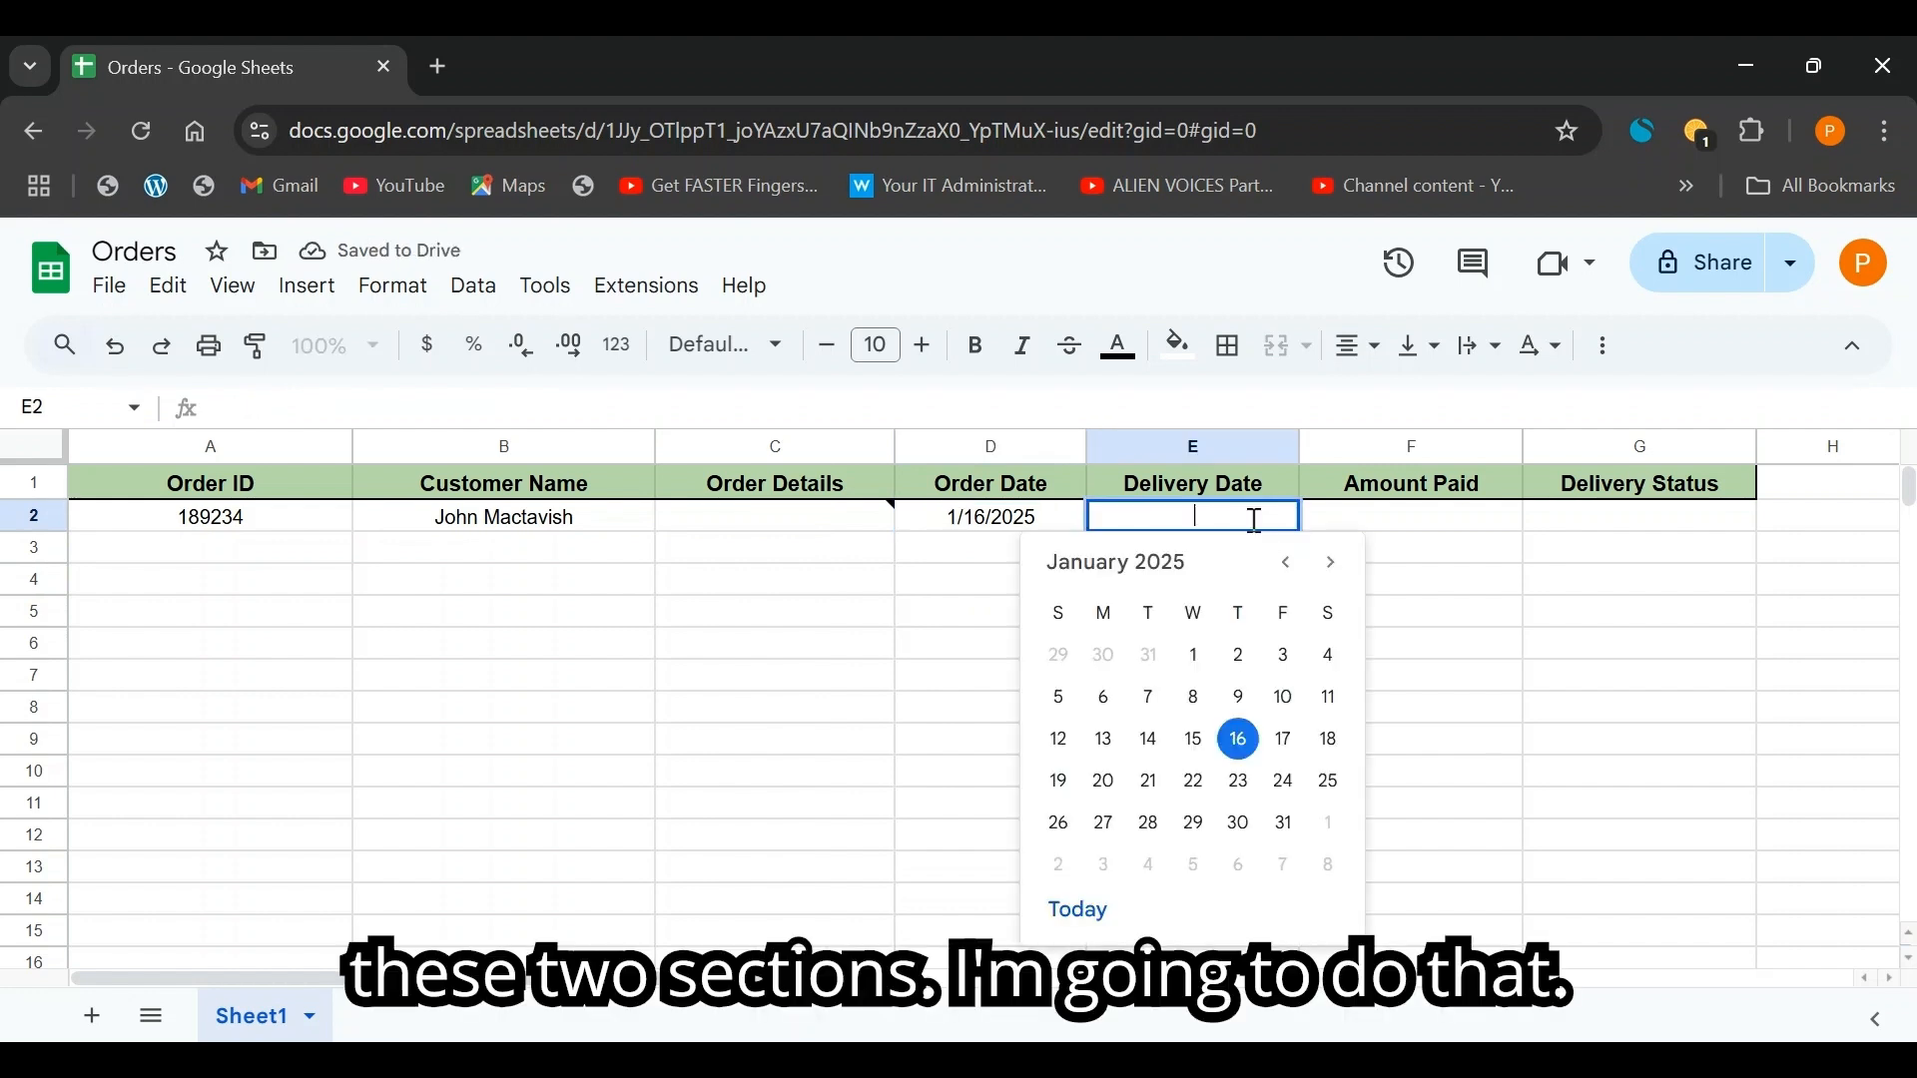
left_click(1334, 744)
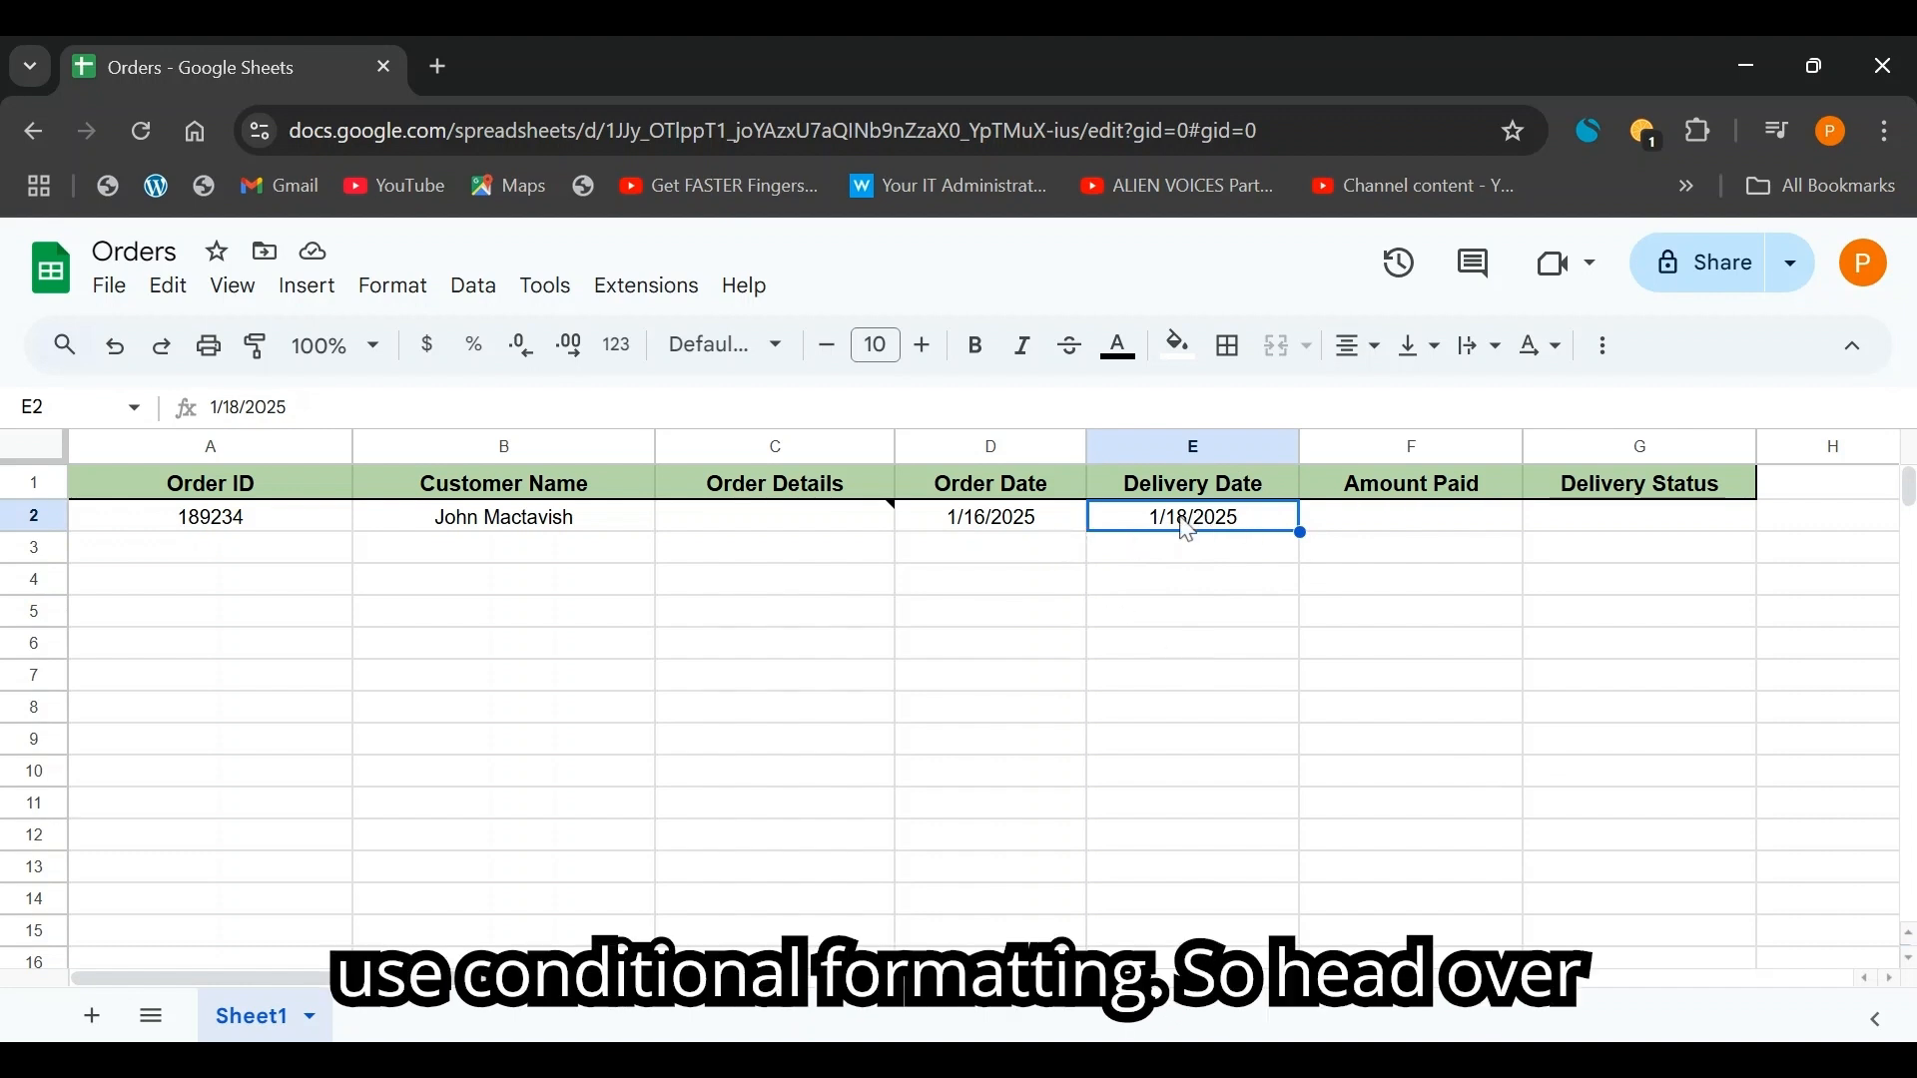
- Start a conditional format rule for the Delivery Date column and set its range to E2:E15
left_click(391, 290)
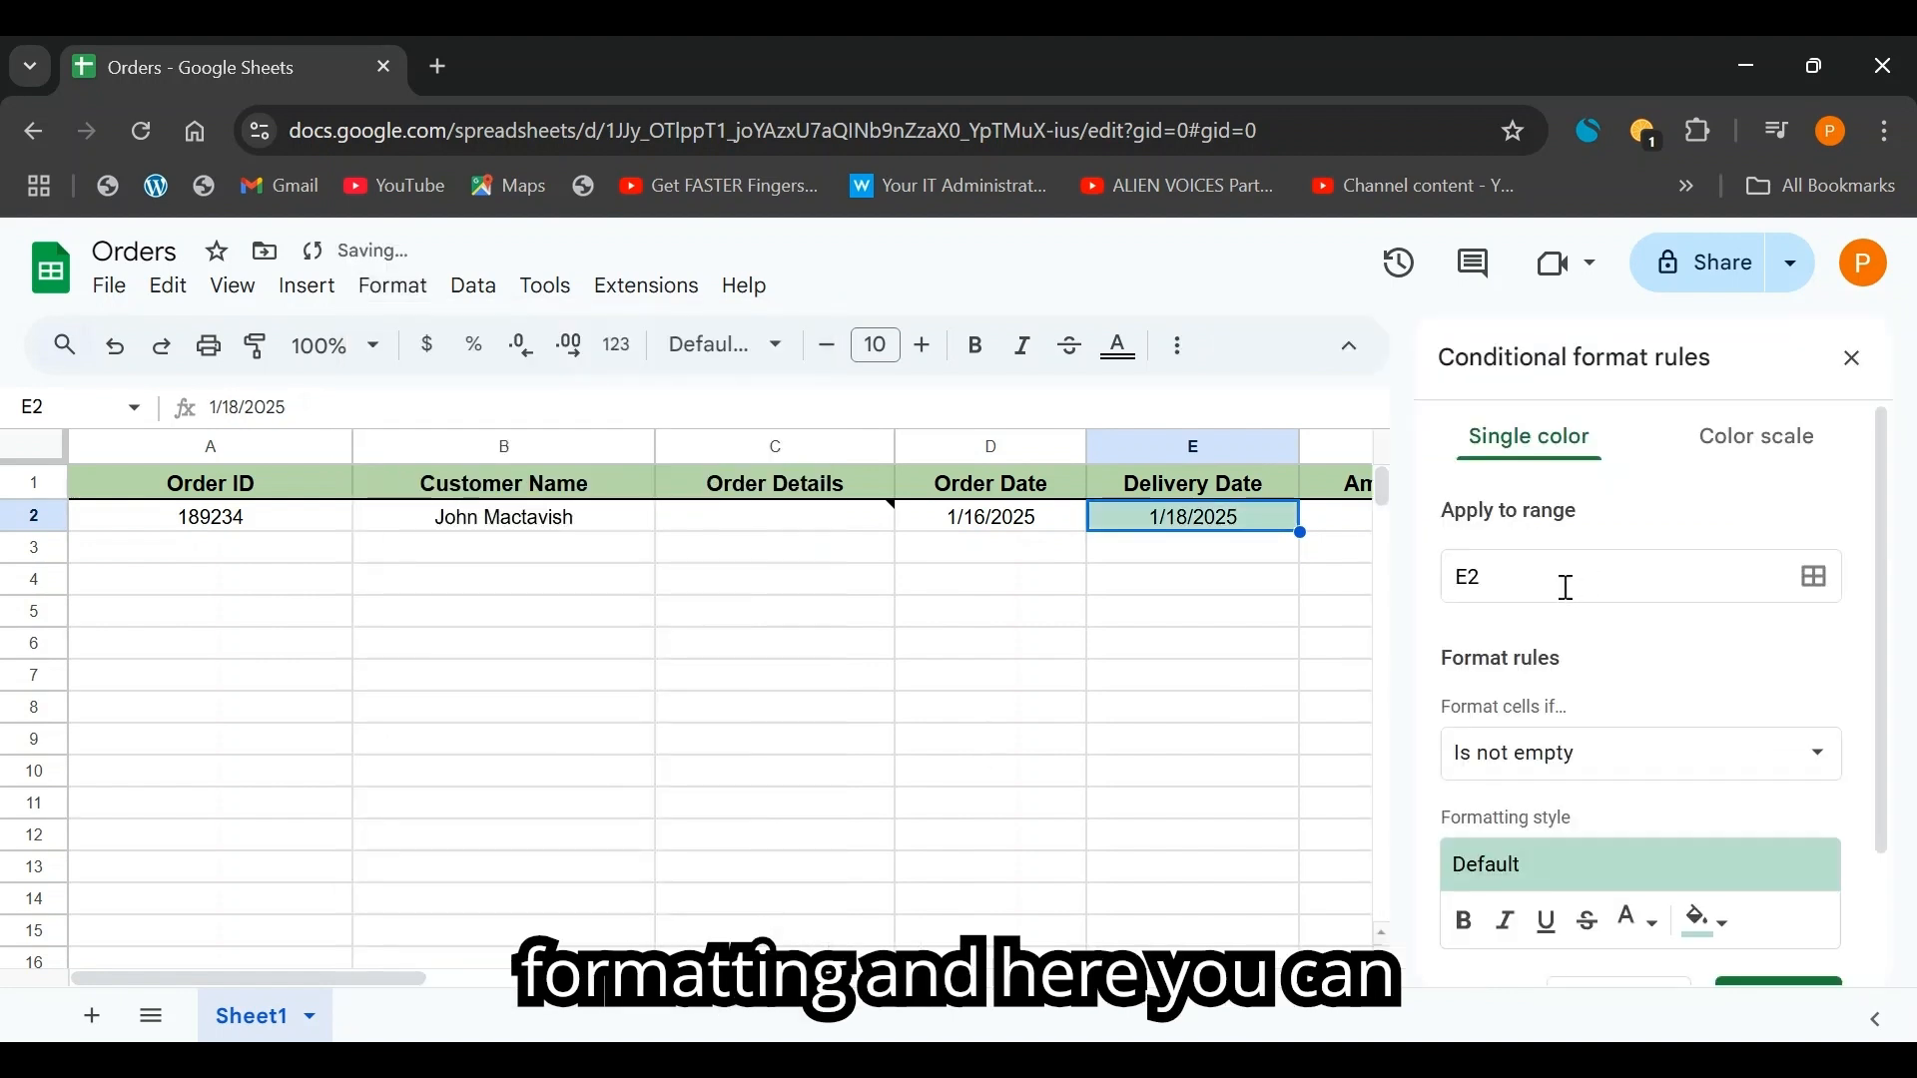
left_click(1546, 581)
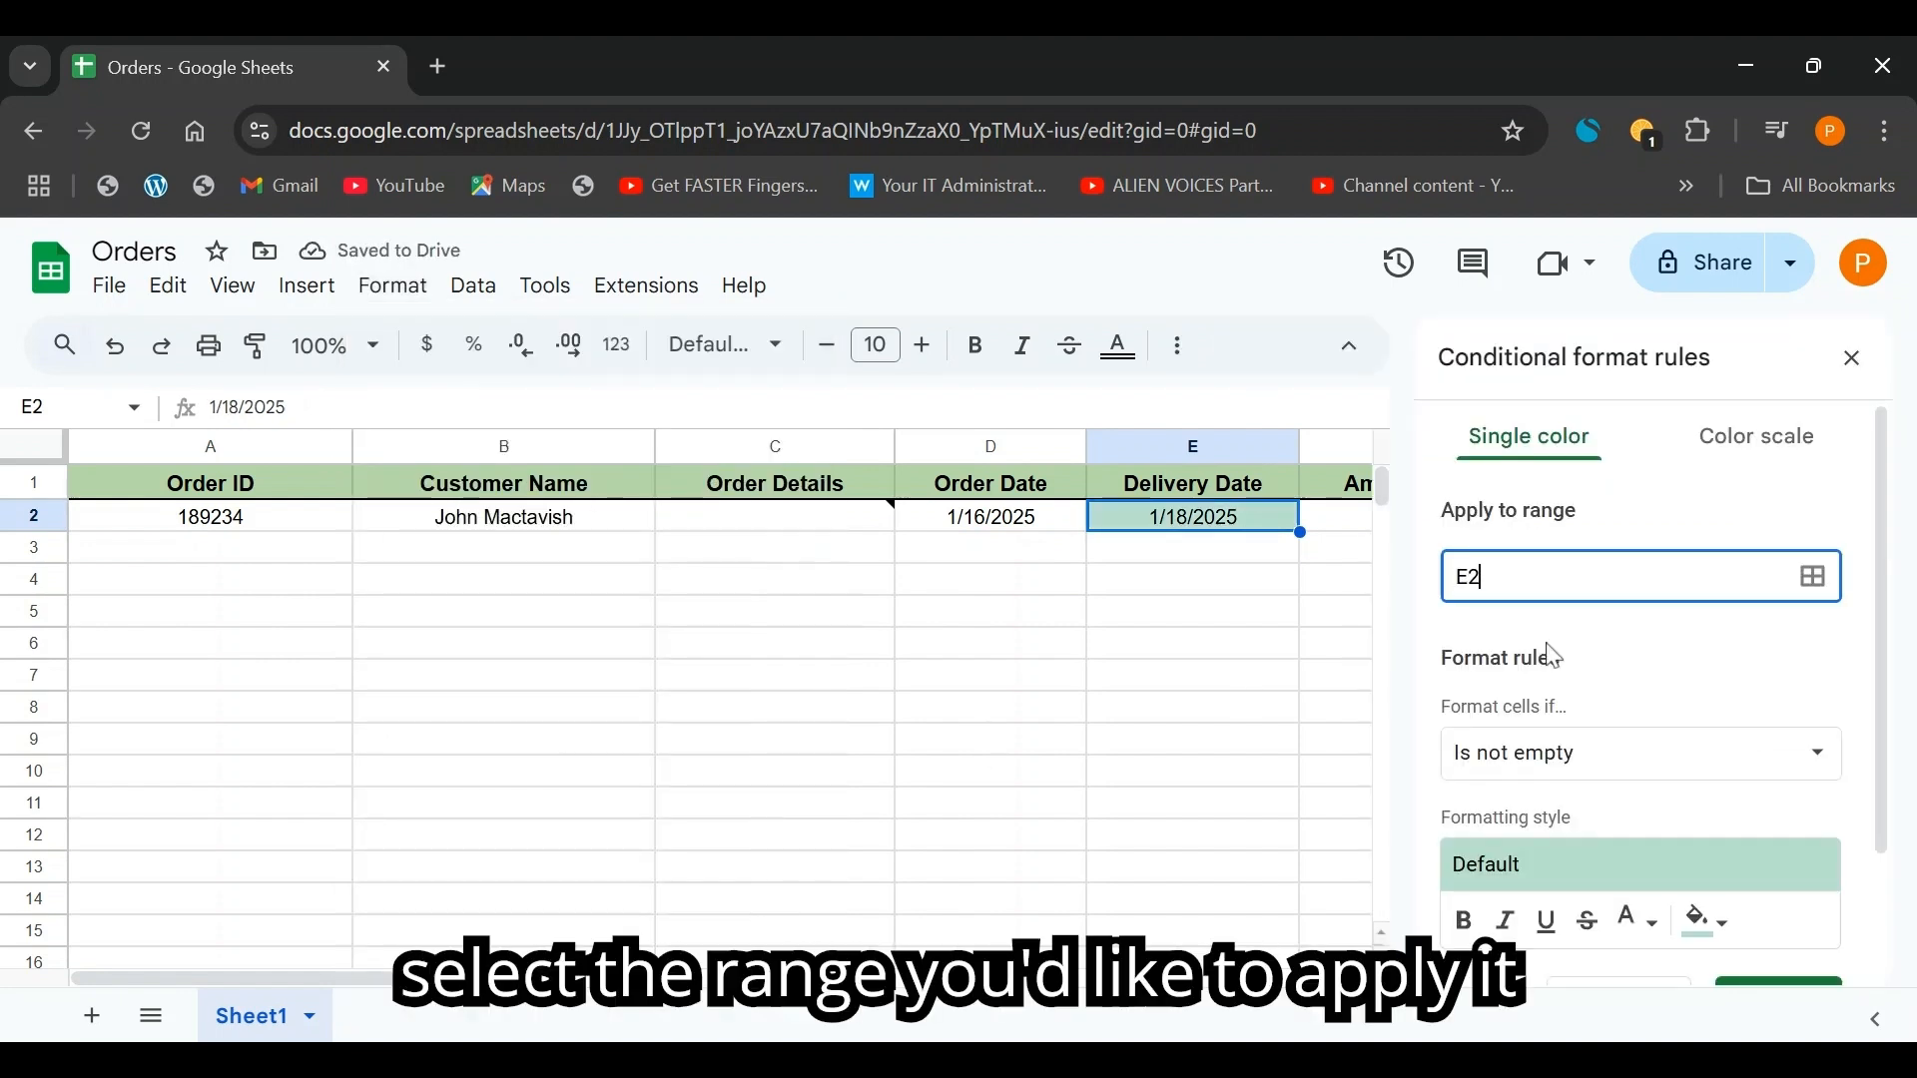
type(":")
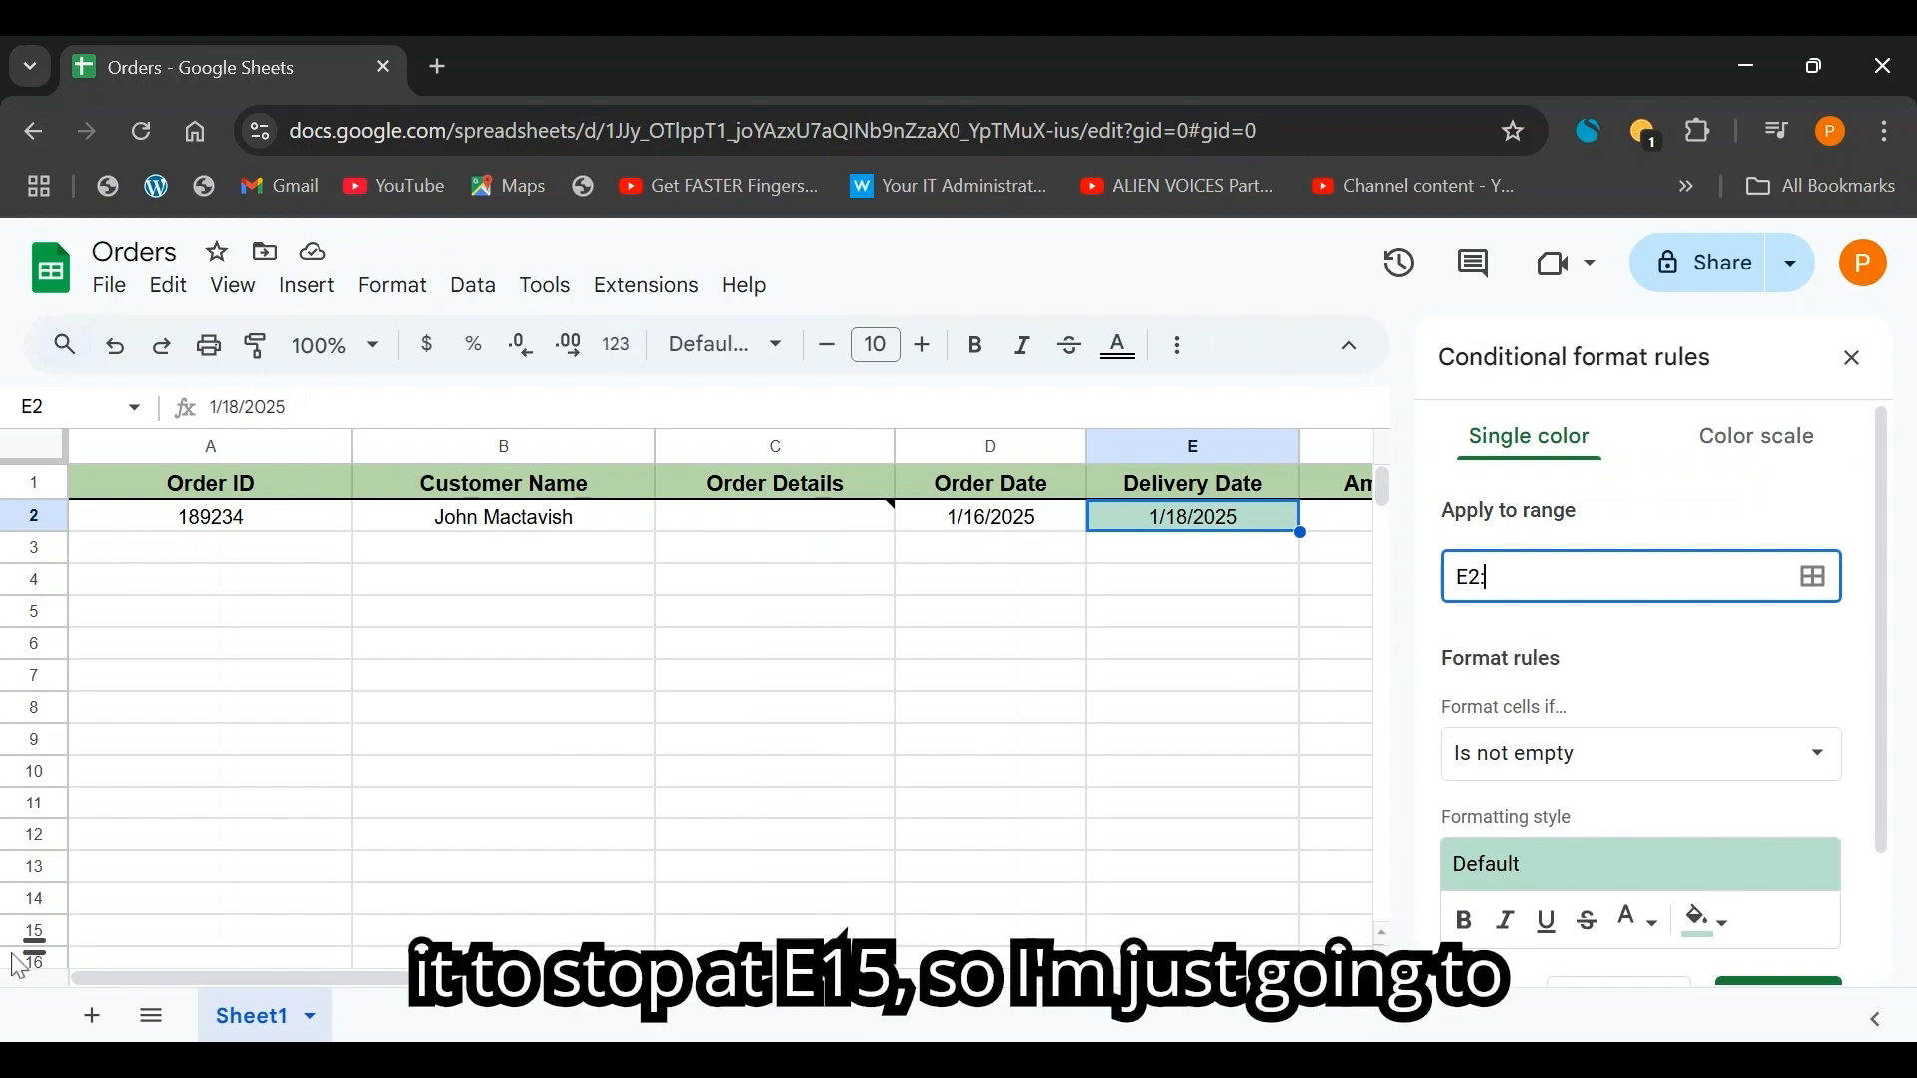
type("E15")
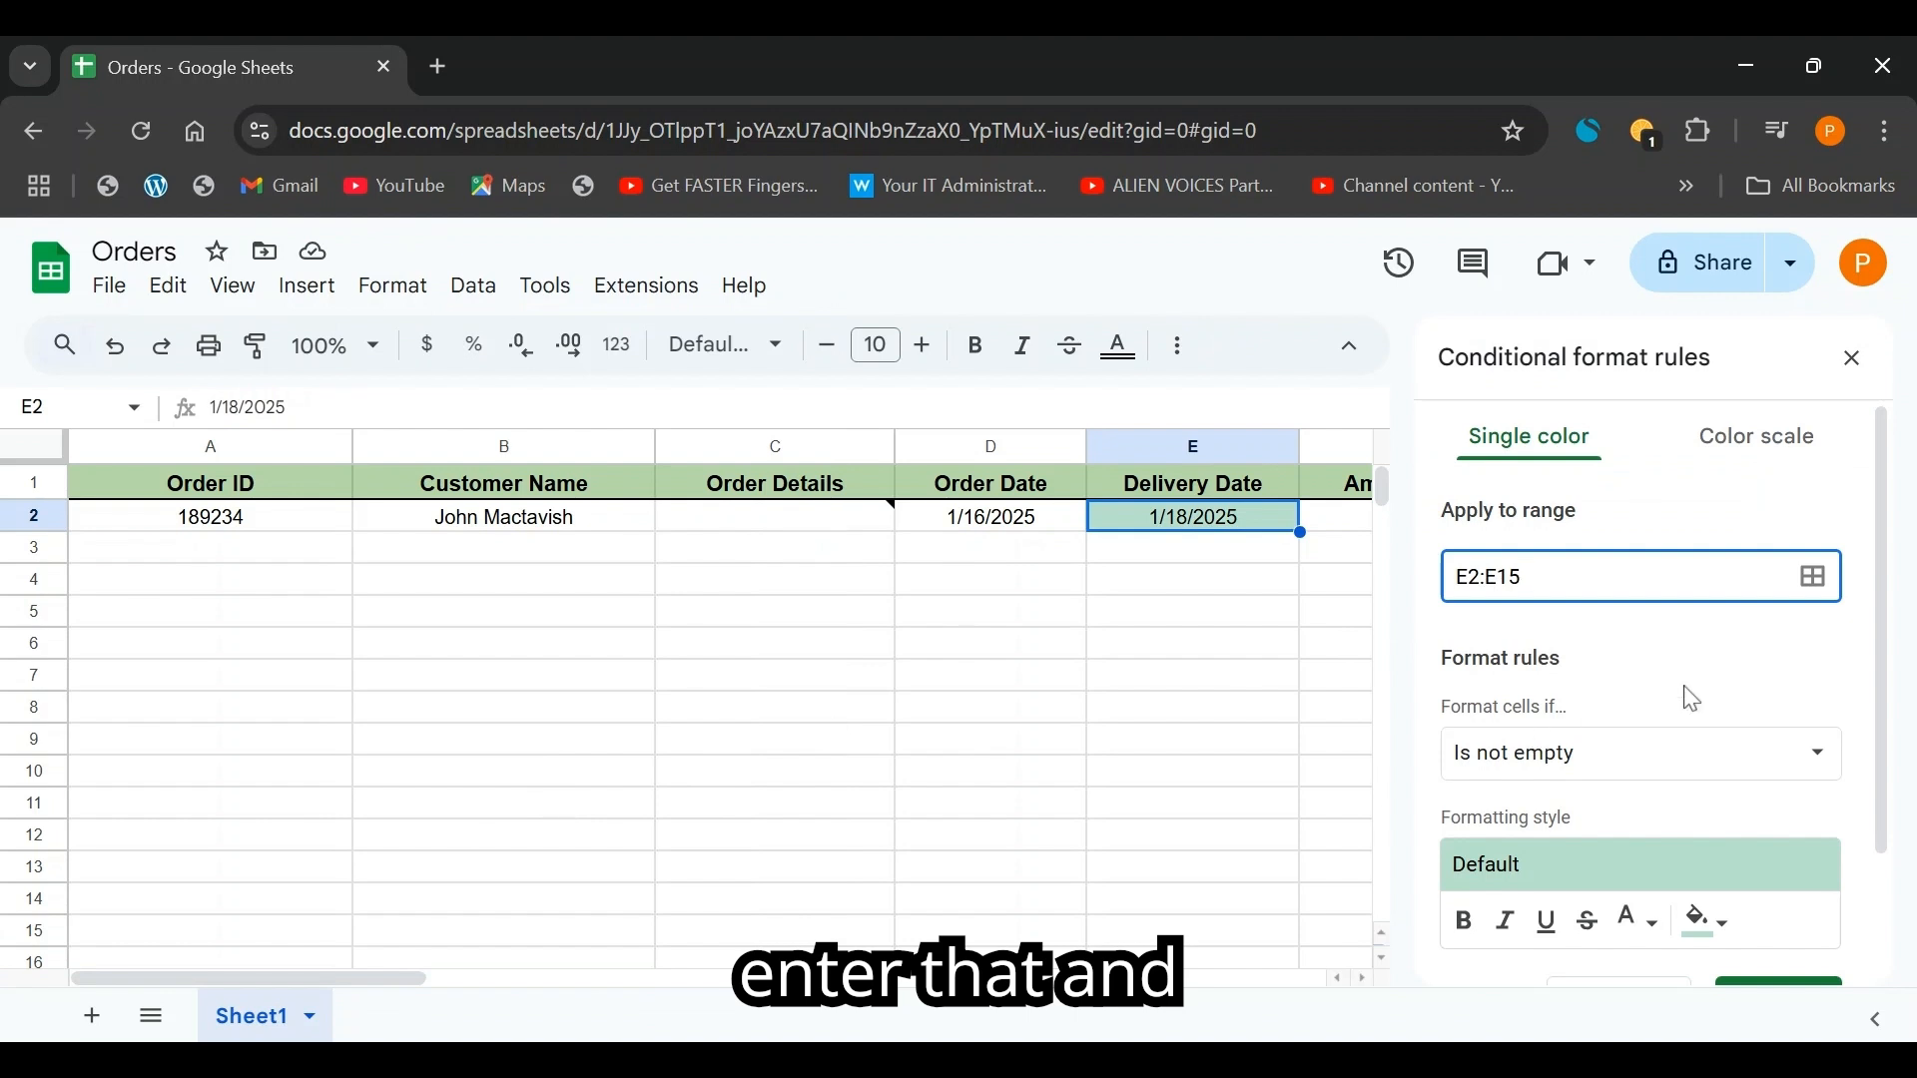
- Set the rule's condition to Custom formula is, with the formula =AND(E2<>"",E2<=TODAY()+2)
scroll(1708, 685, "down", 2)
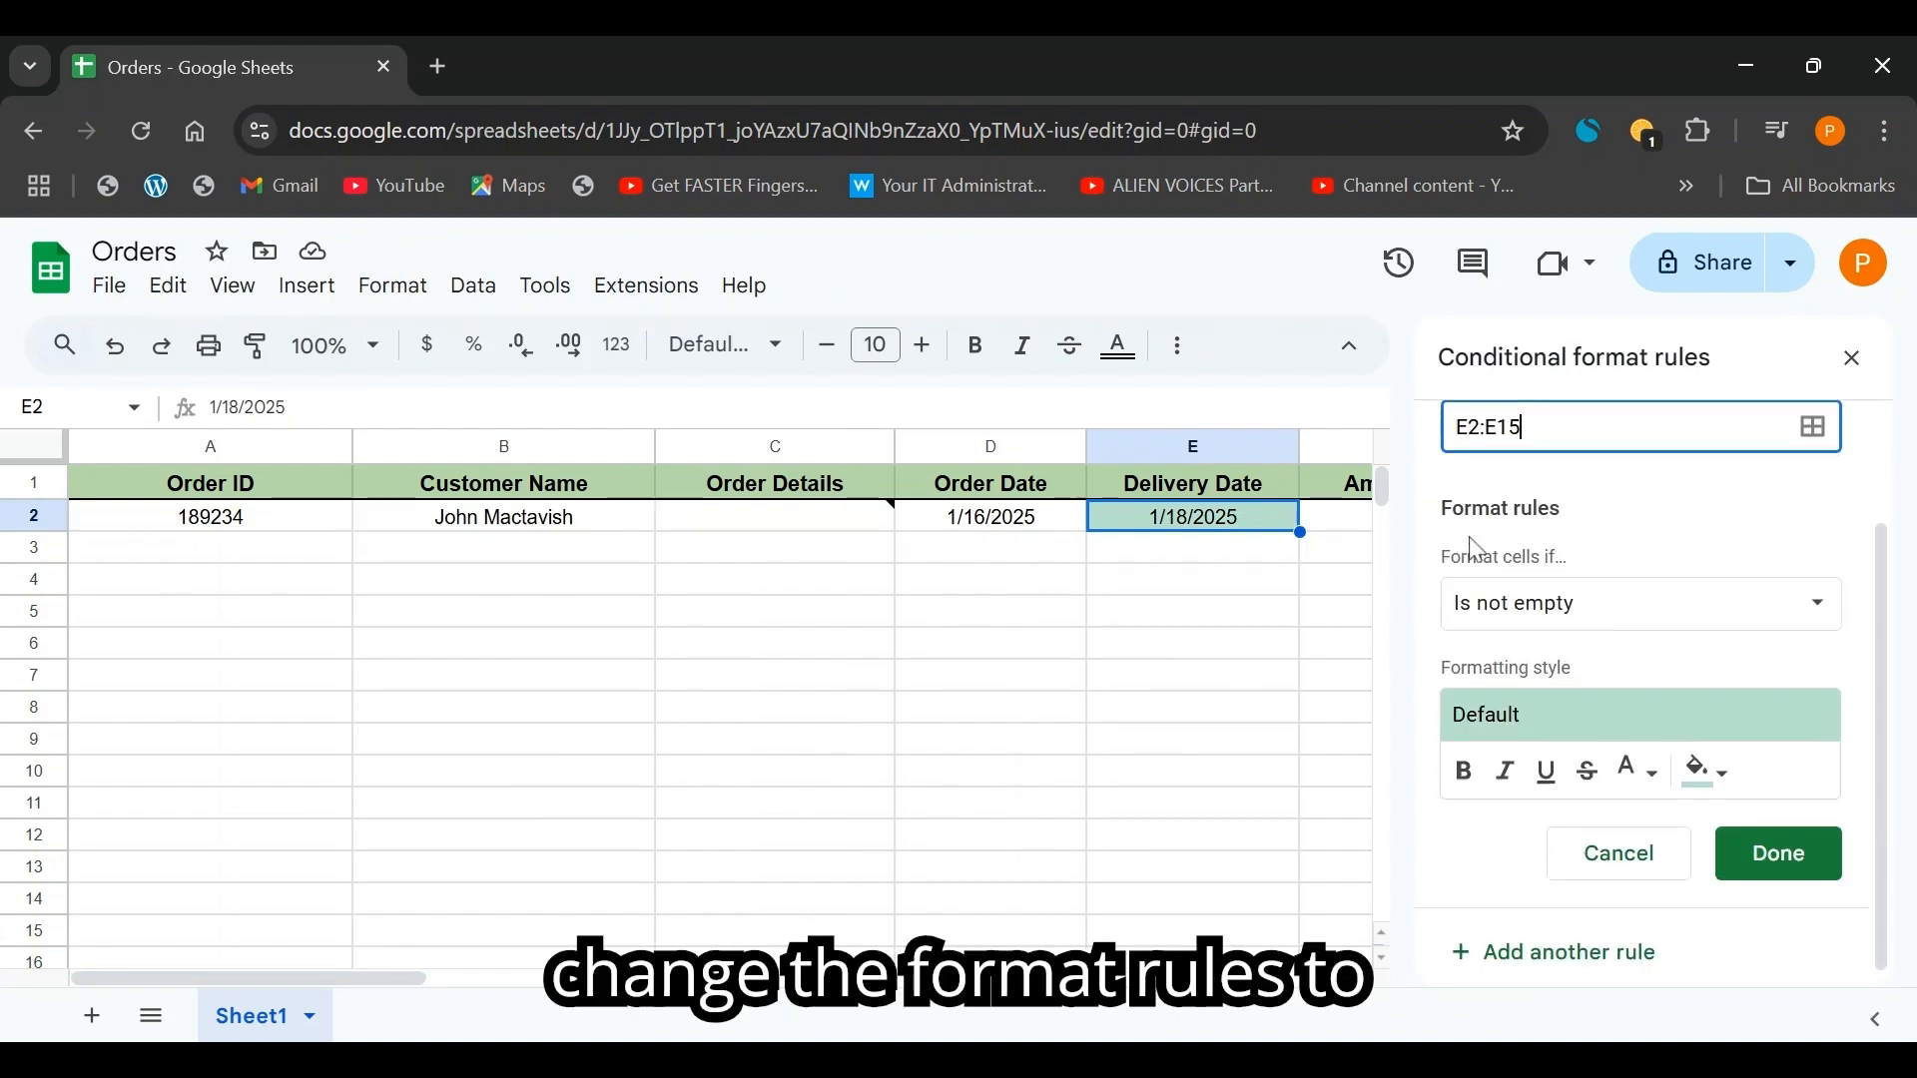
left_click(1539, 604)
scroll(1591, 796, "down", 5)
scroll(1592, 899, "down", 1)
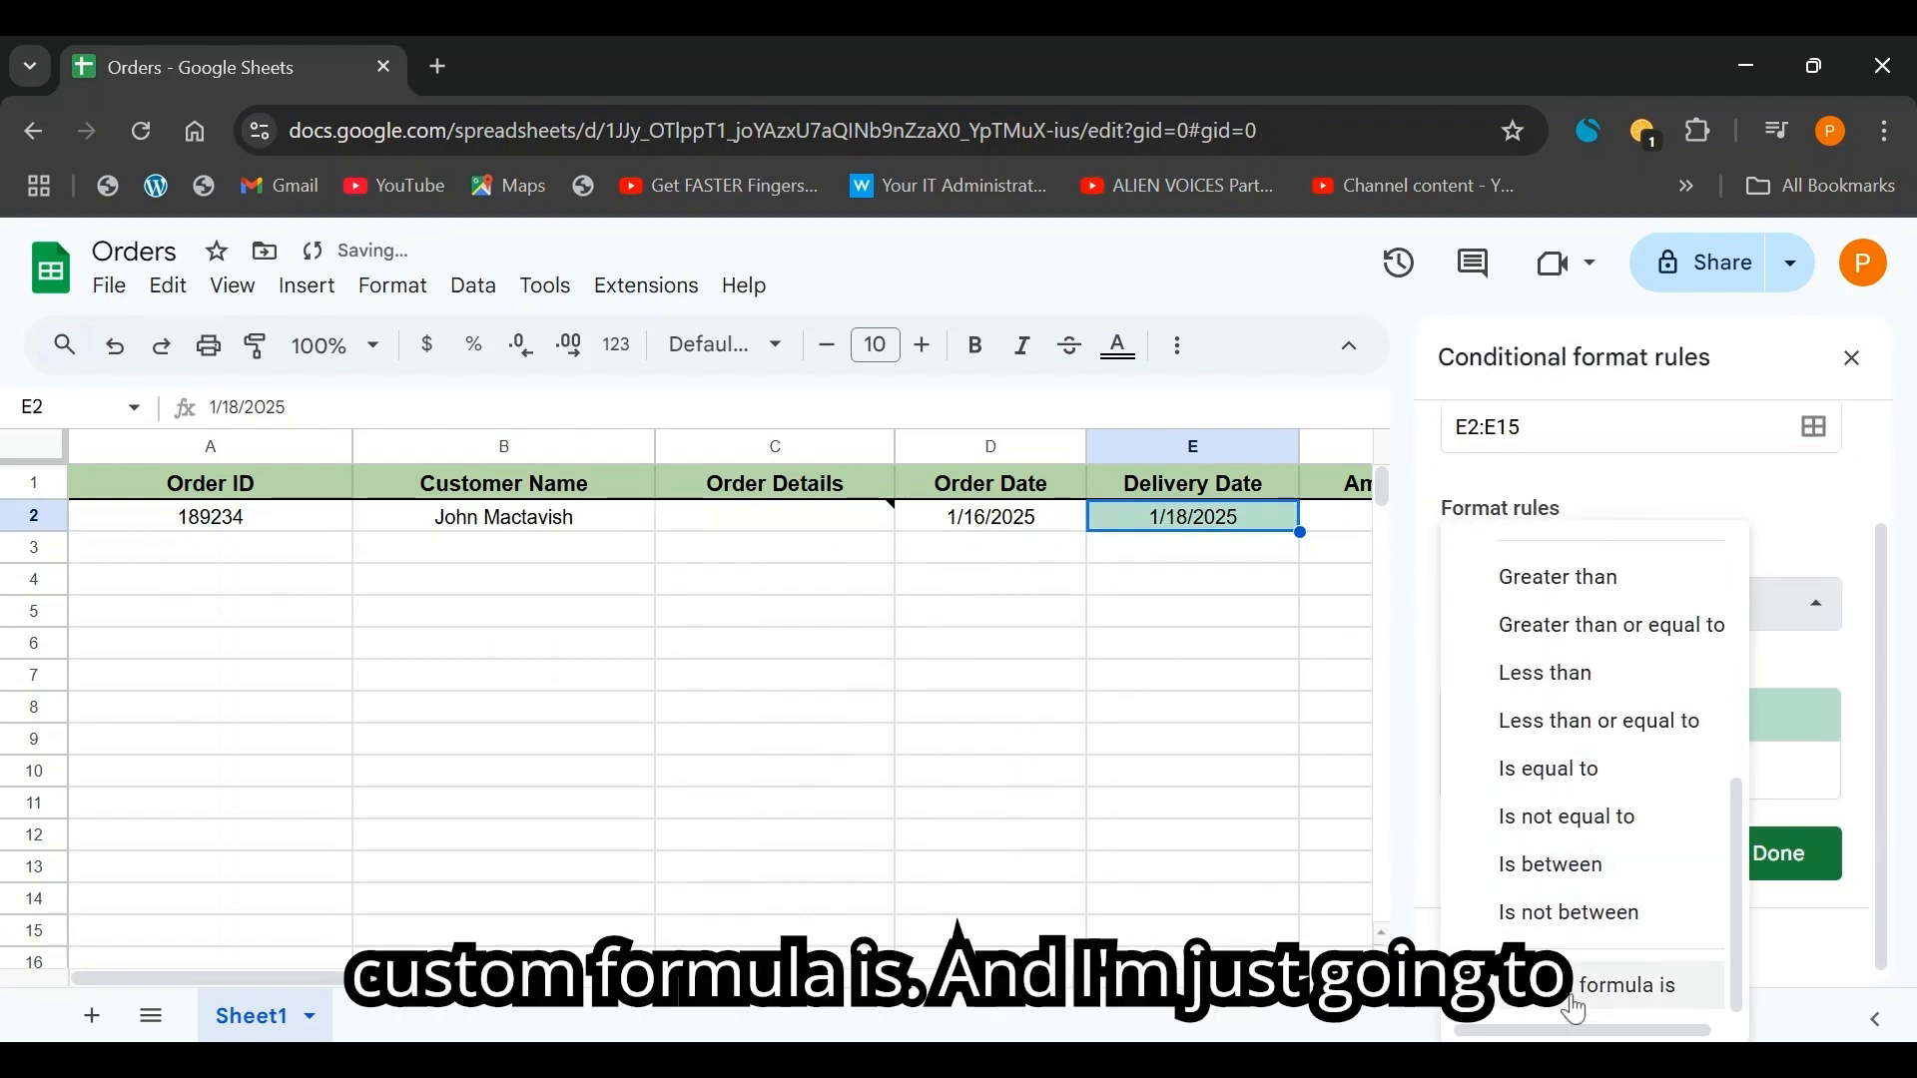
left_click(1576, 998)
left_click(1545, 664)
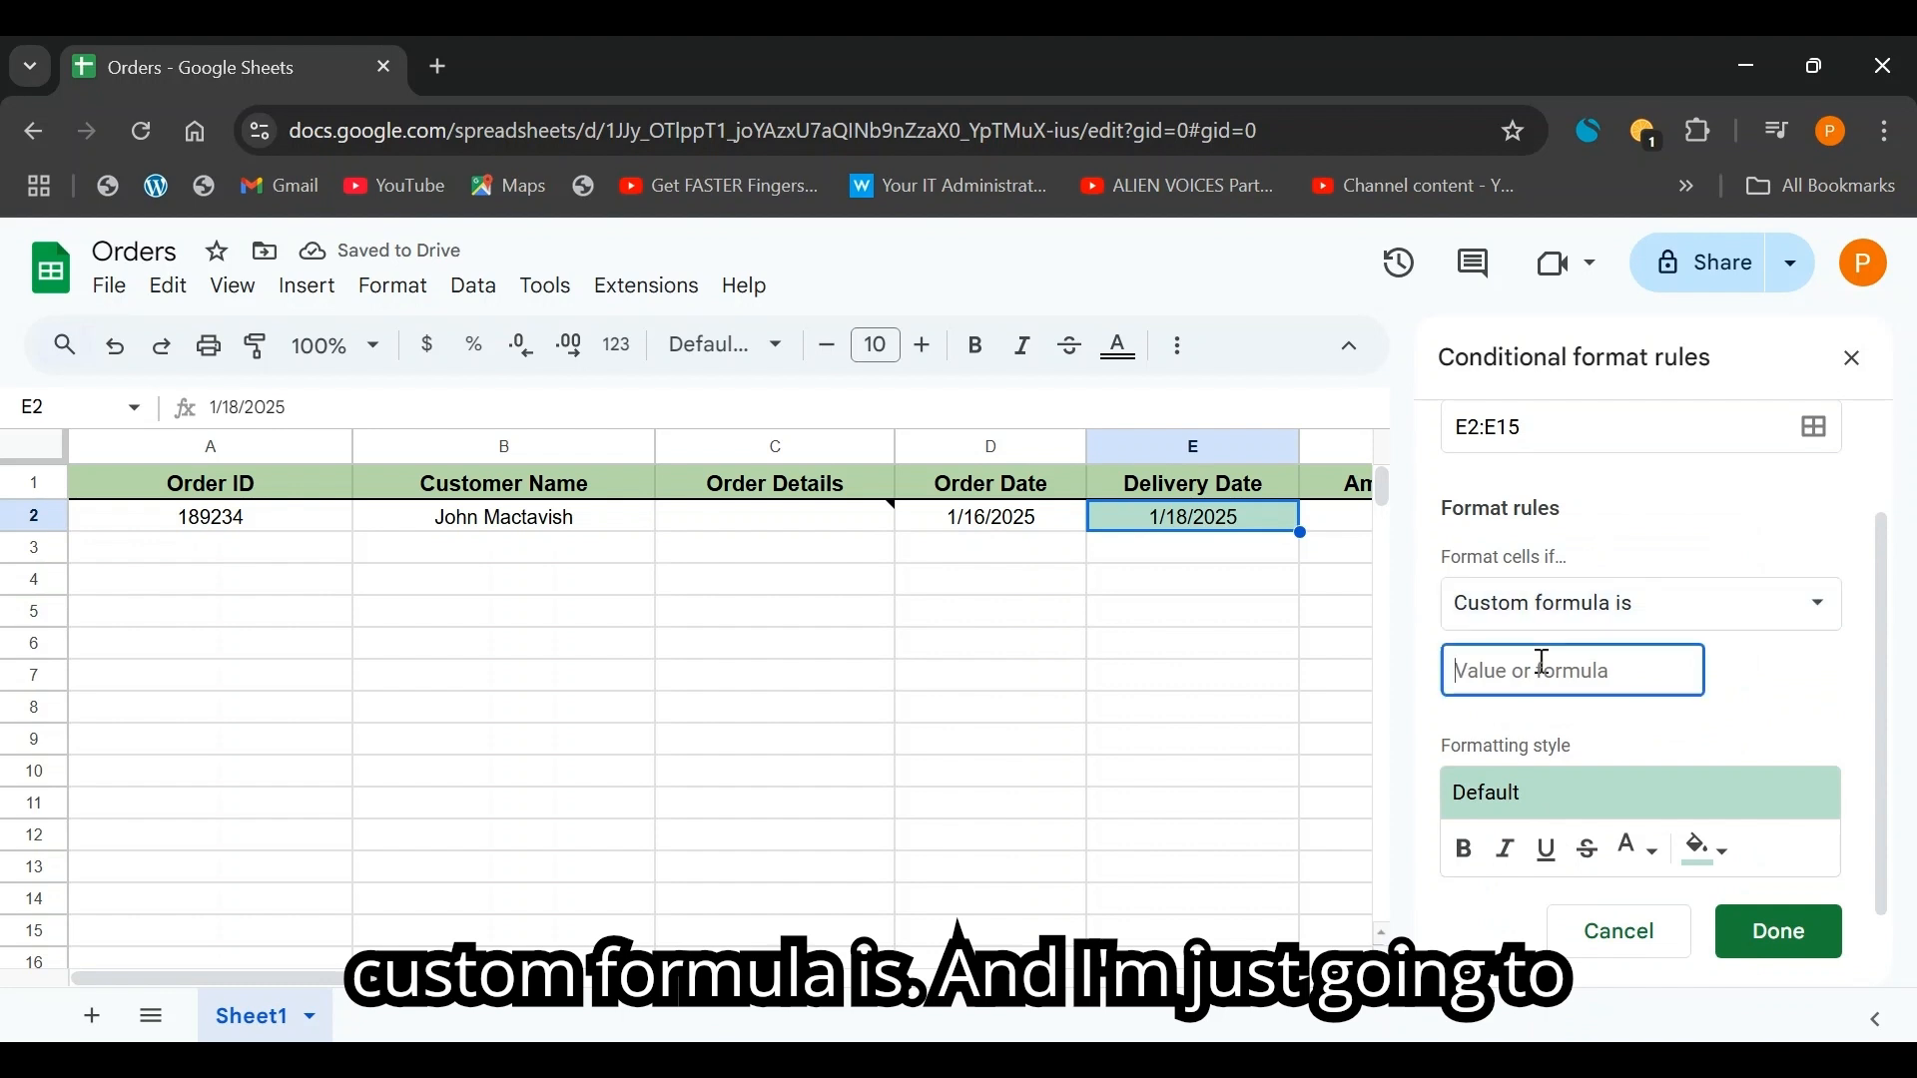
type("=AND(E2<>\"\",E2<=TODAY()+2)")
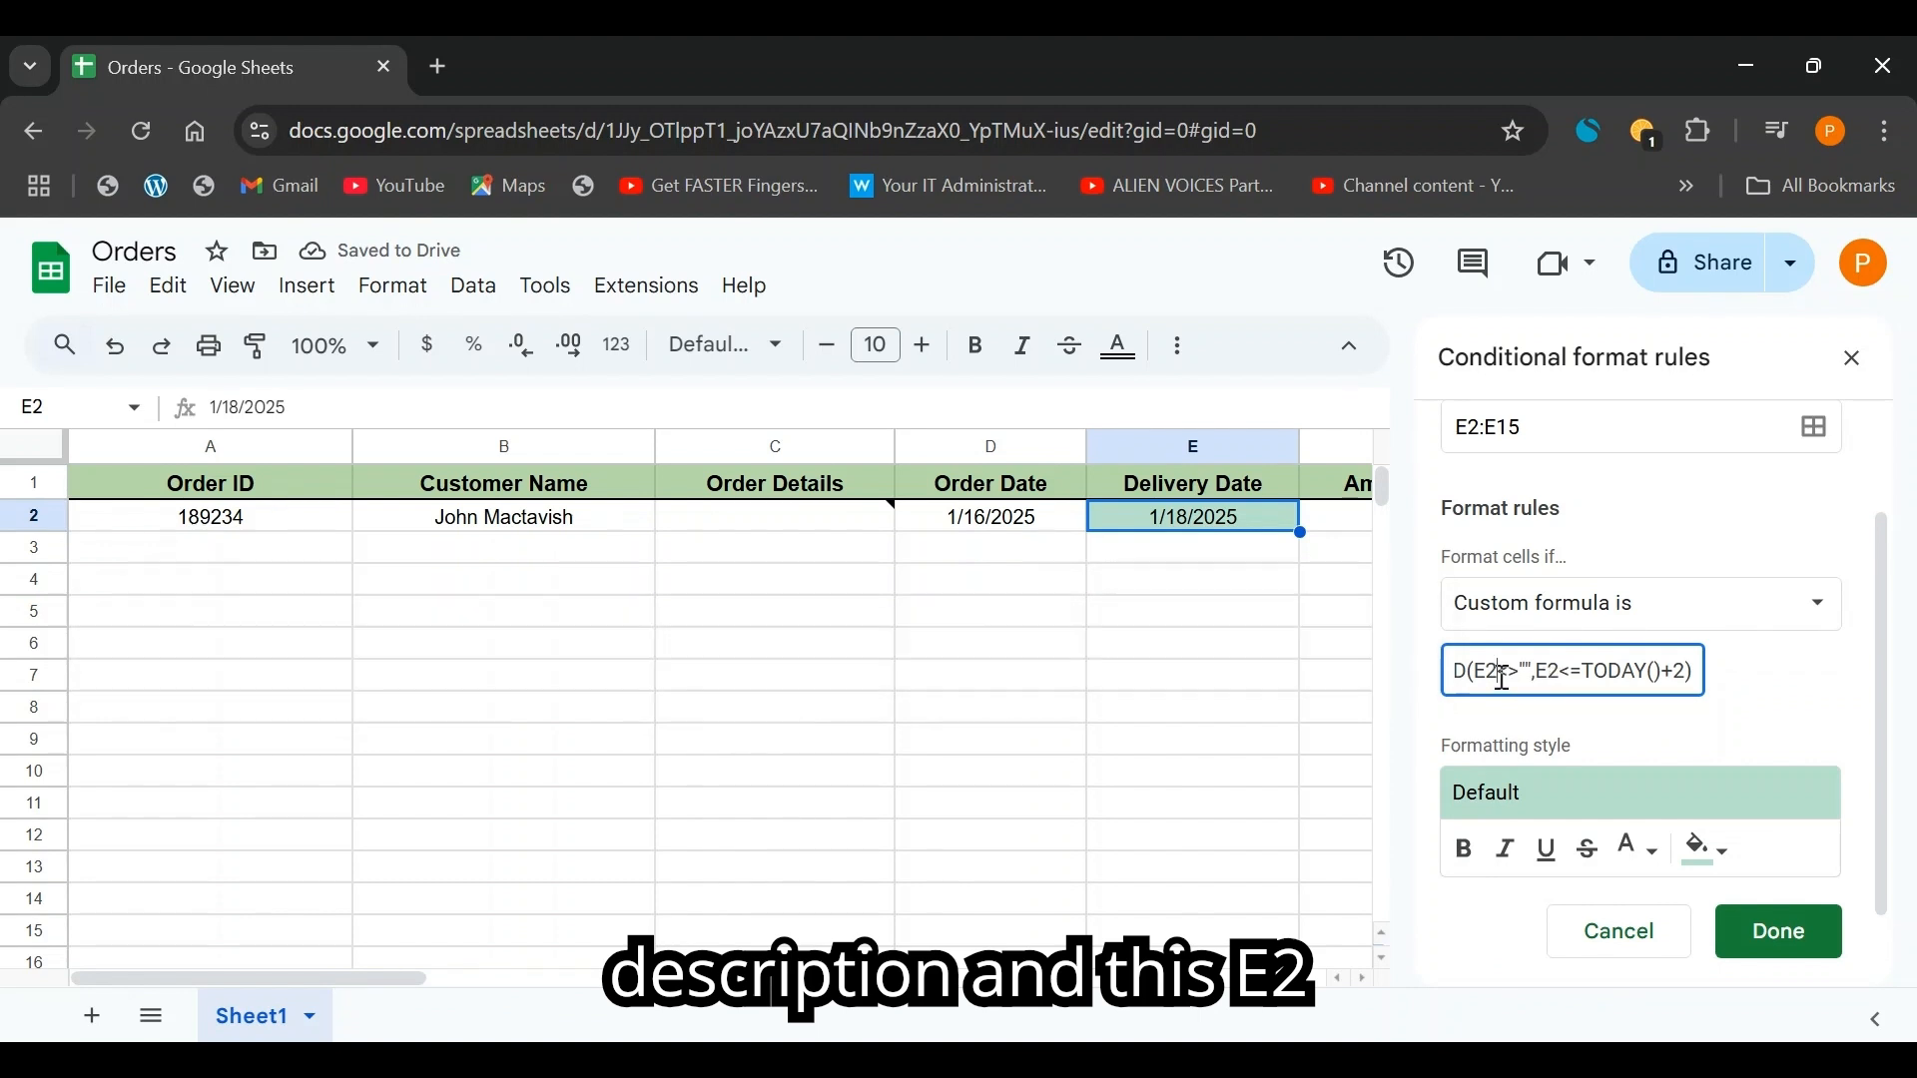
- Extend both E2 references in the custom formula to E2:E15, giving =AND(E2:E15<>"",E2:E15<=TODAY()+2)
left_click_drag(1490, 671, 1504, 671)
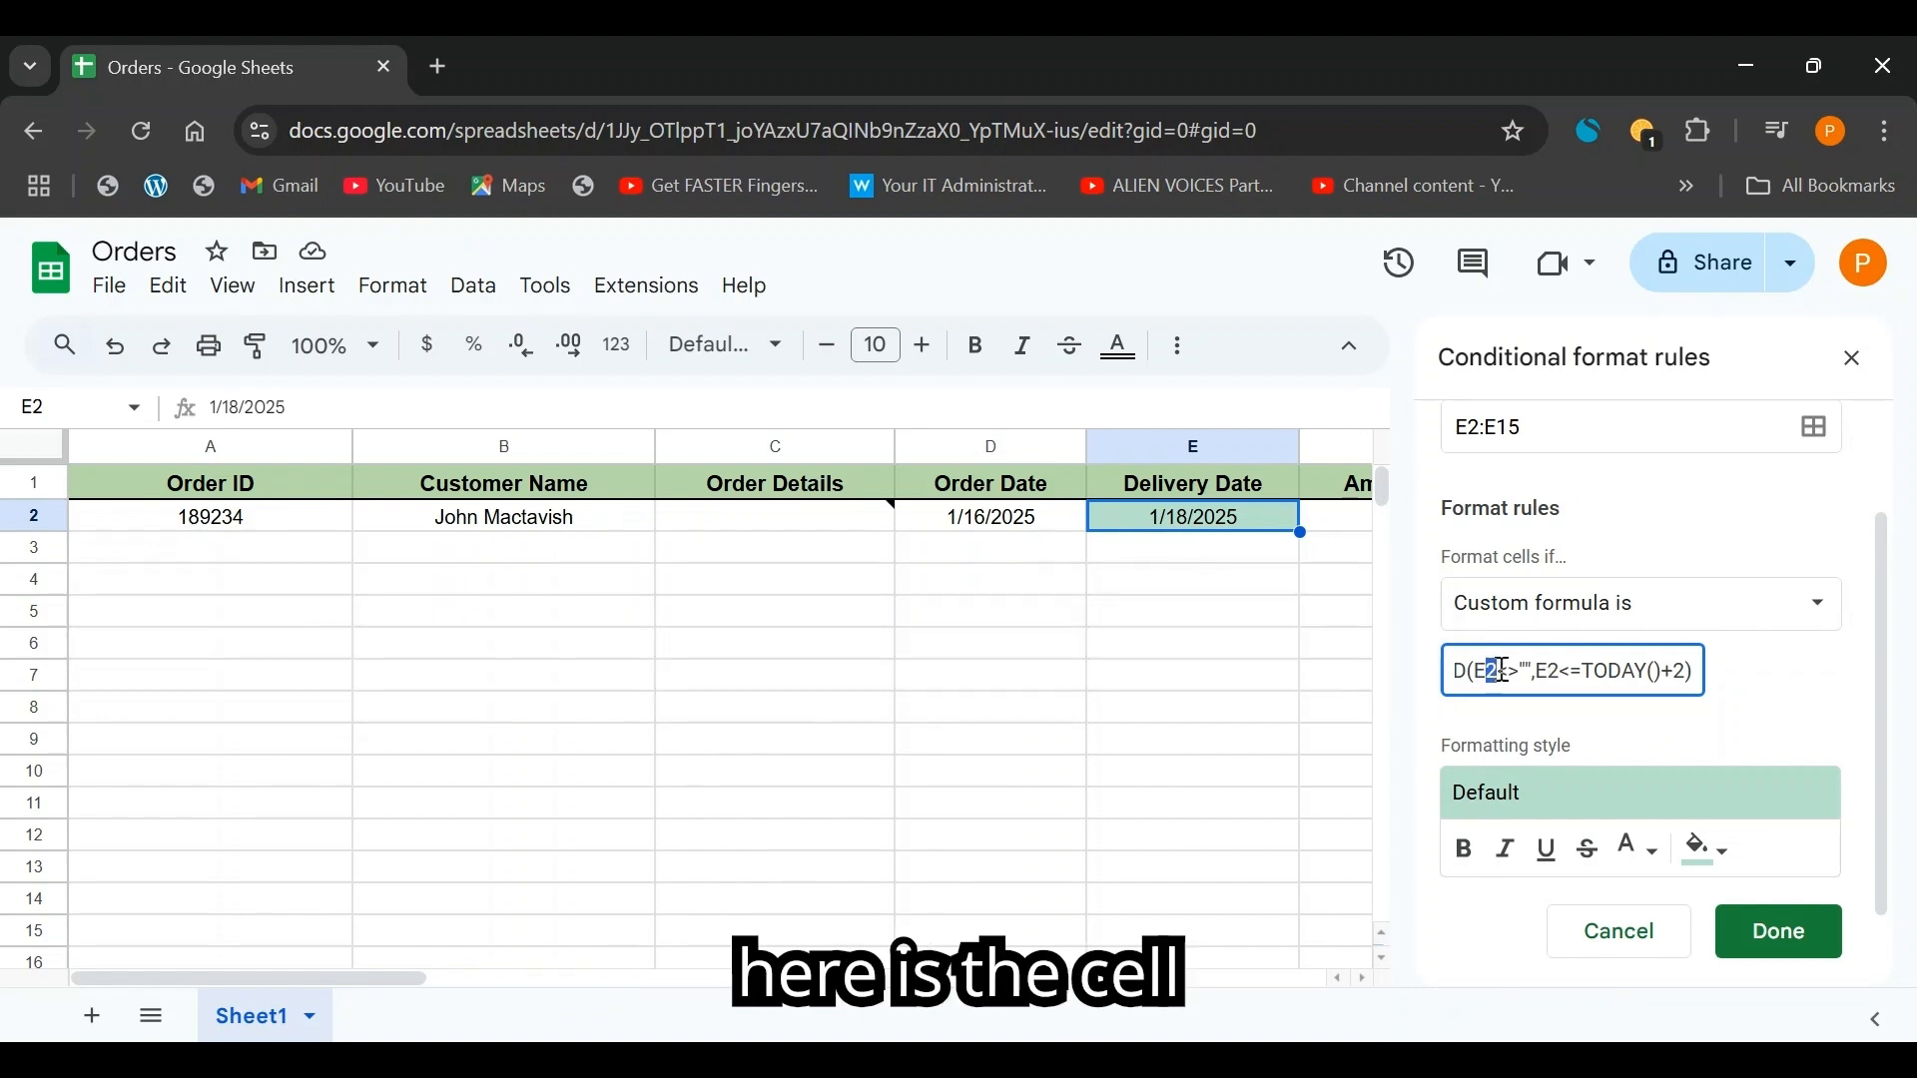
left_click(1498, 673)
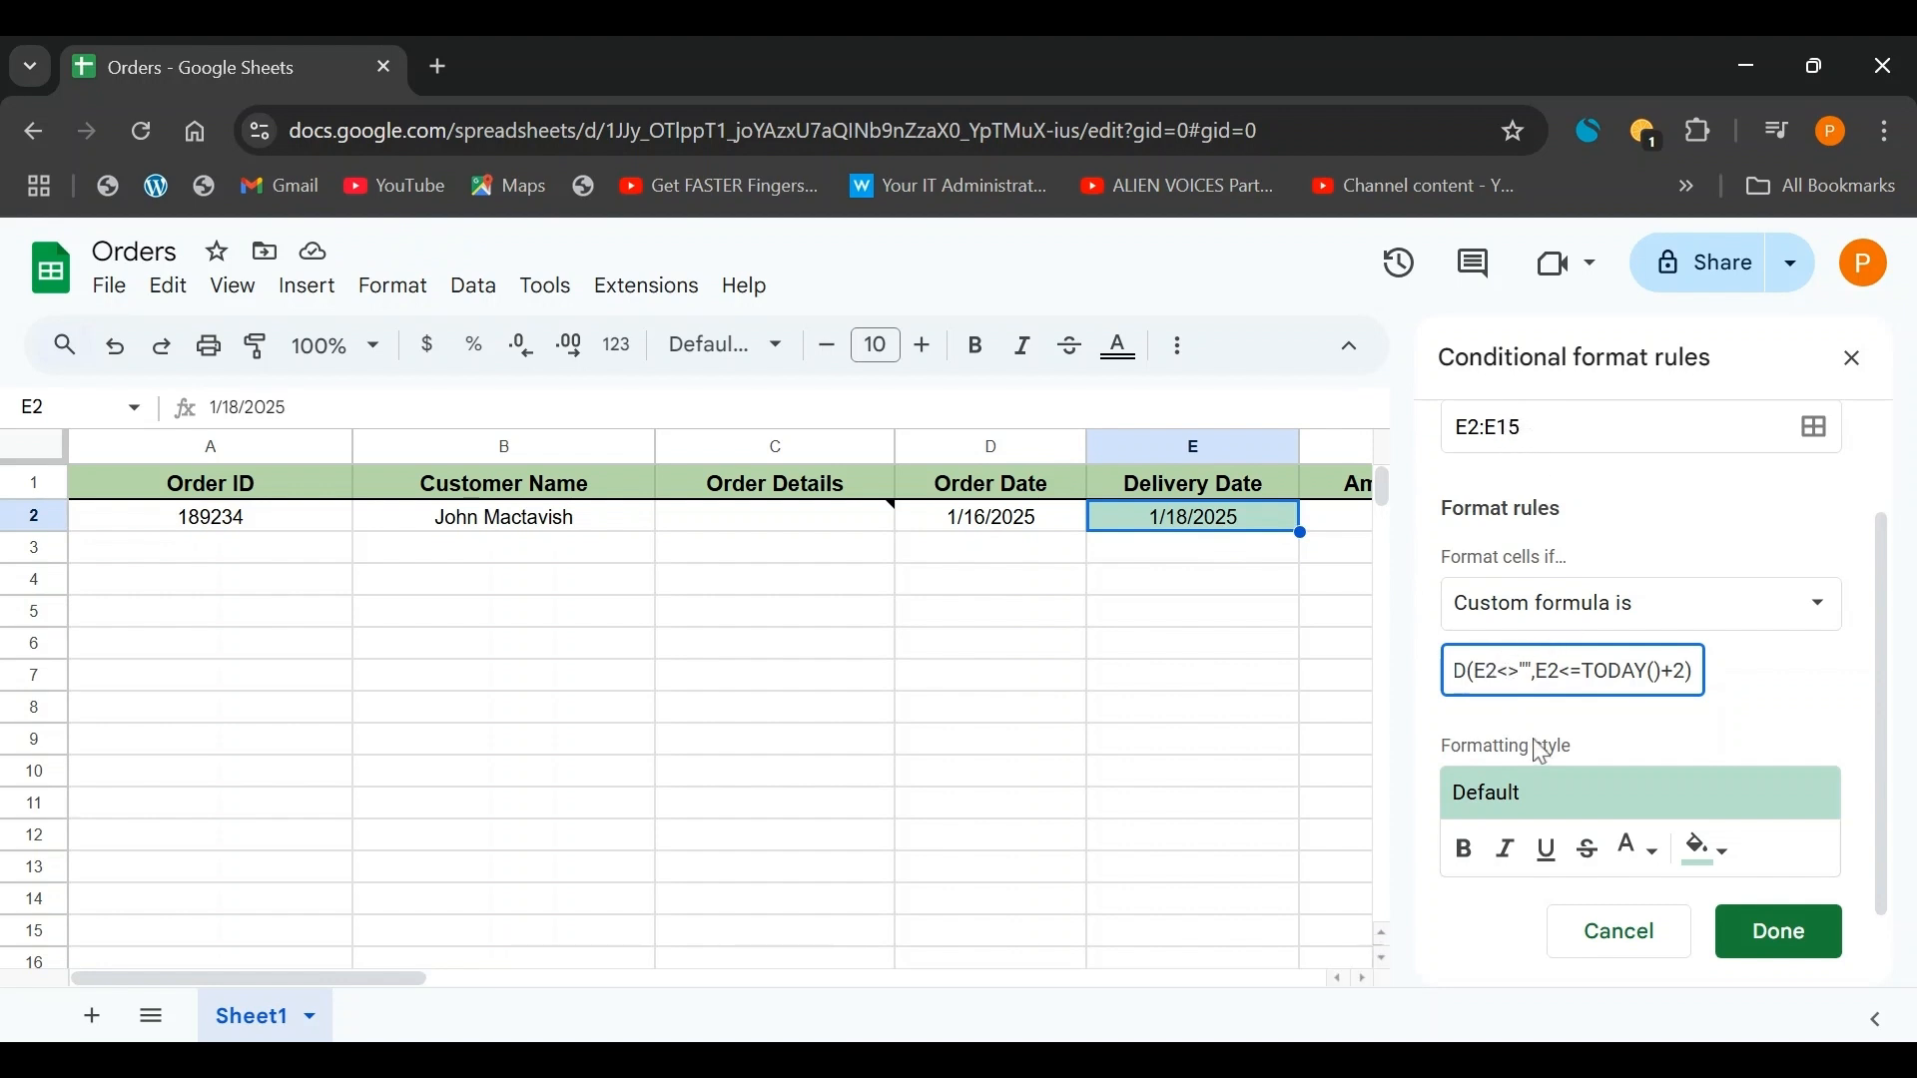
key("Left")
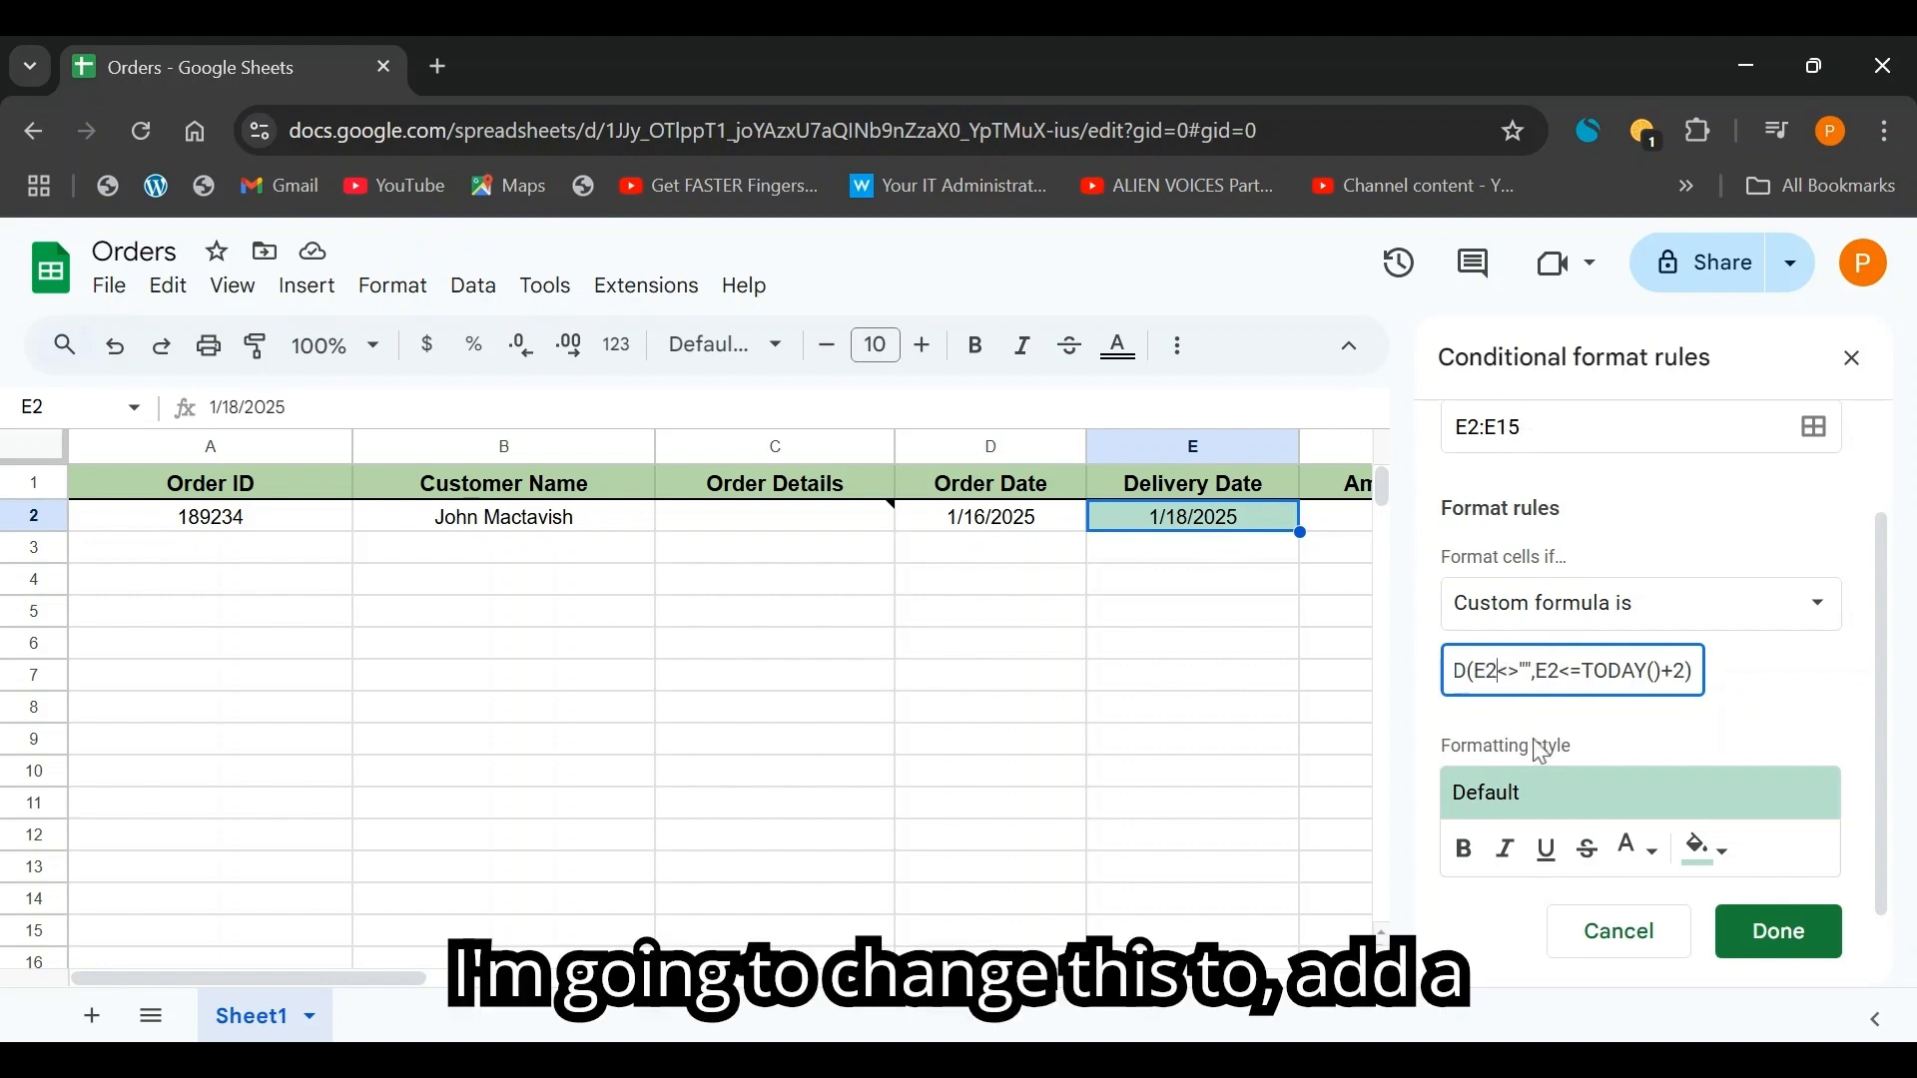
type(":")
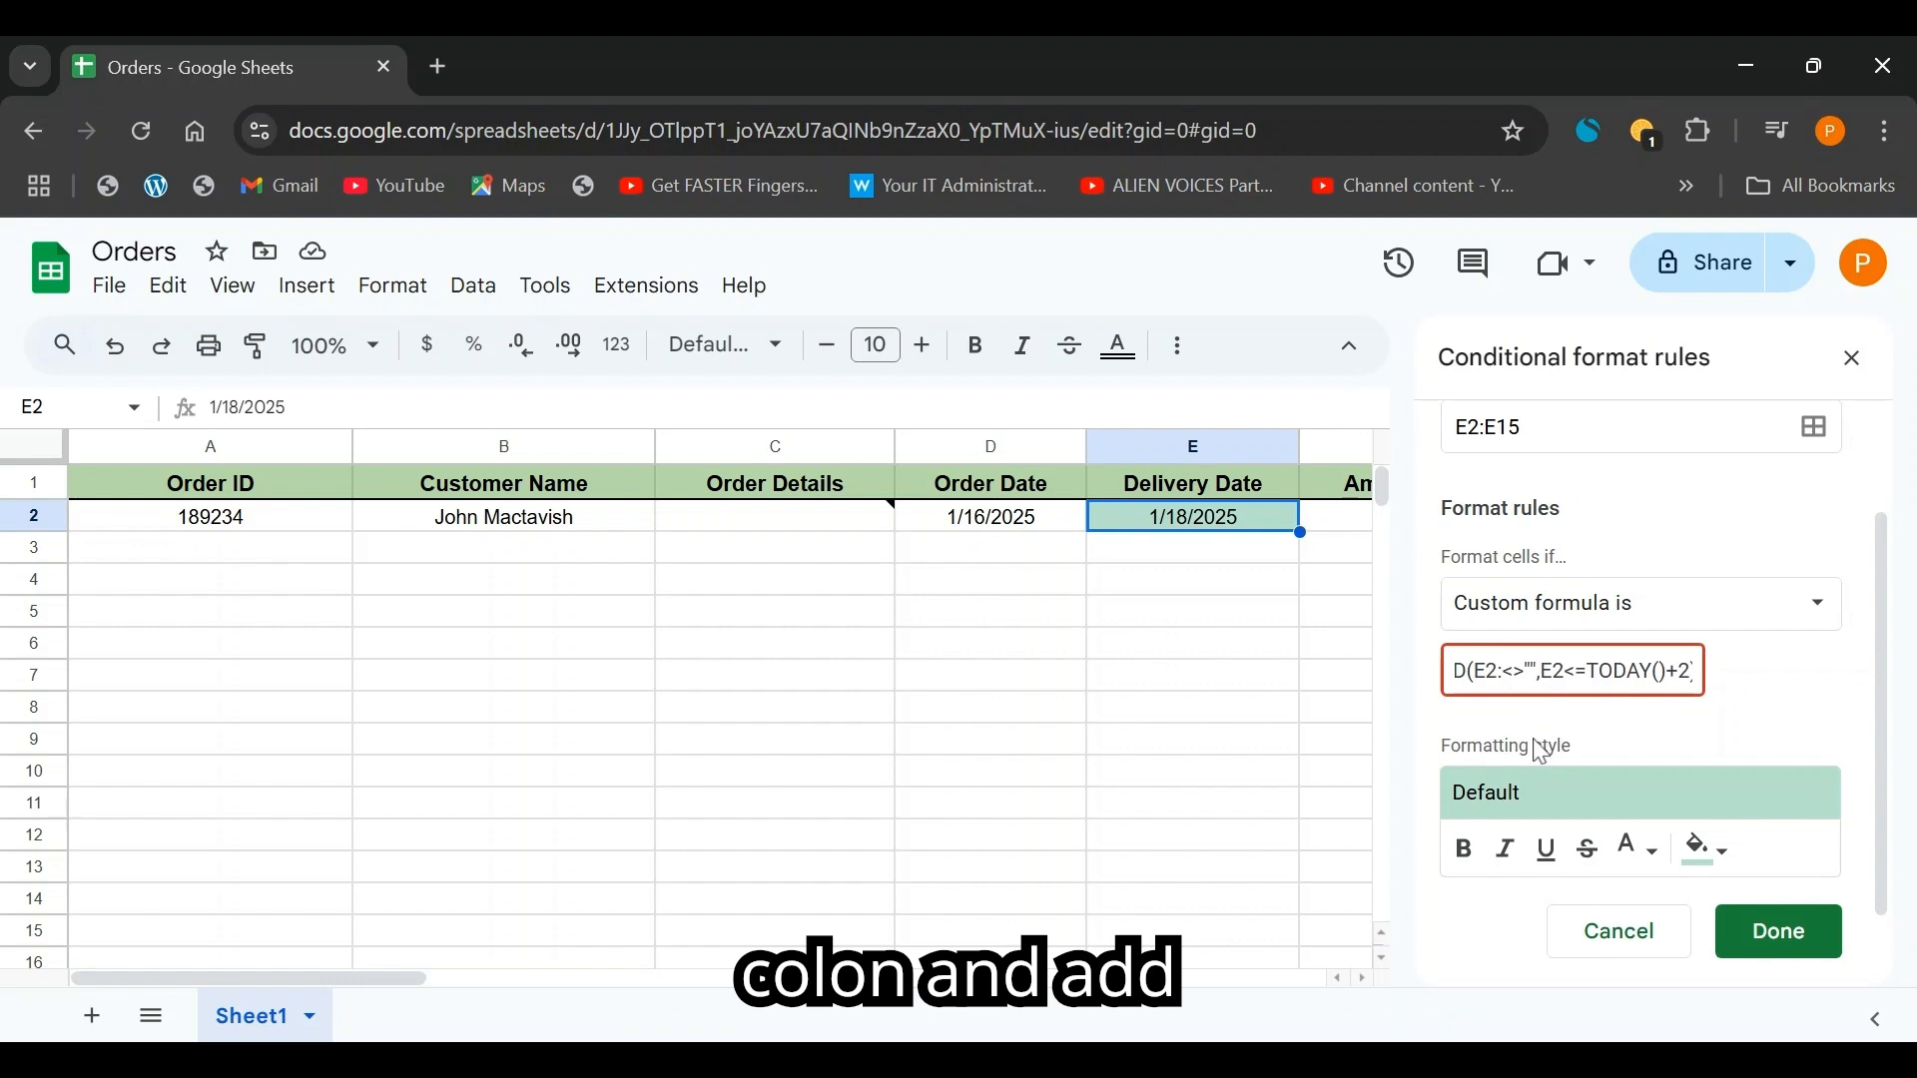
type("E1")
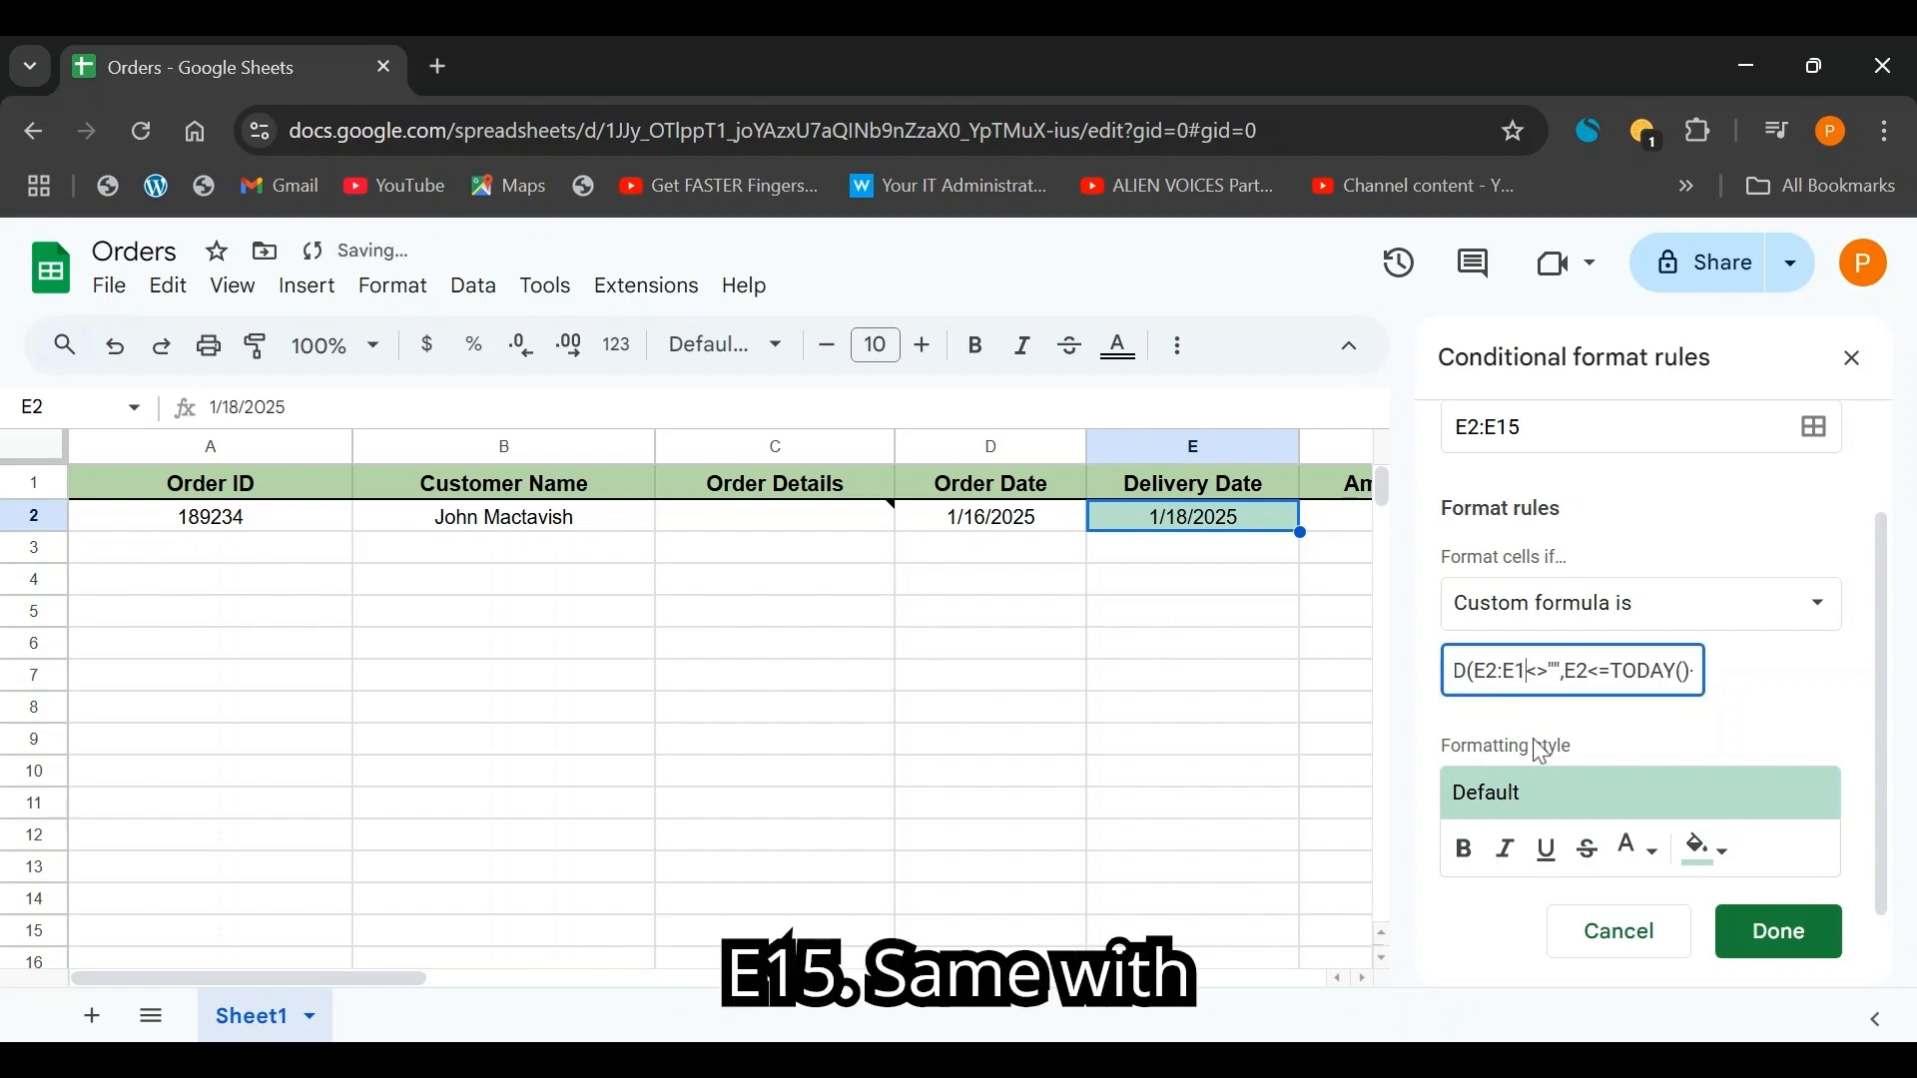
type("5")
left_click(1608, 671)
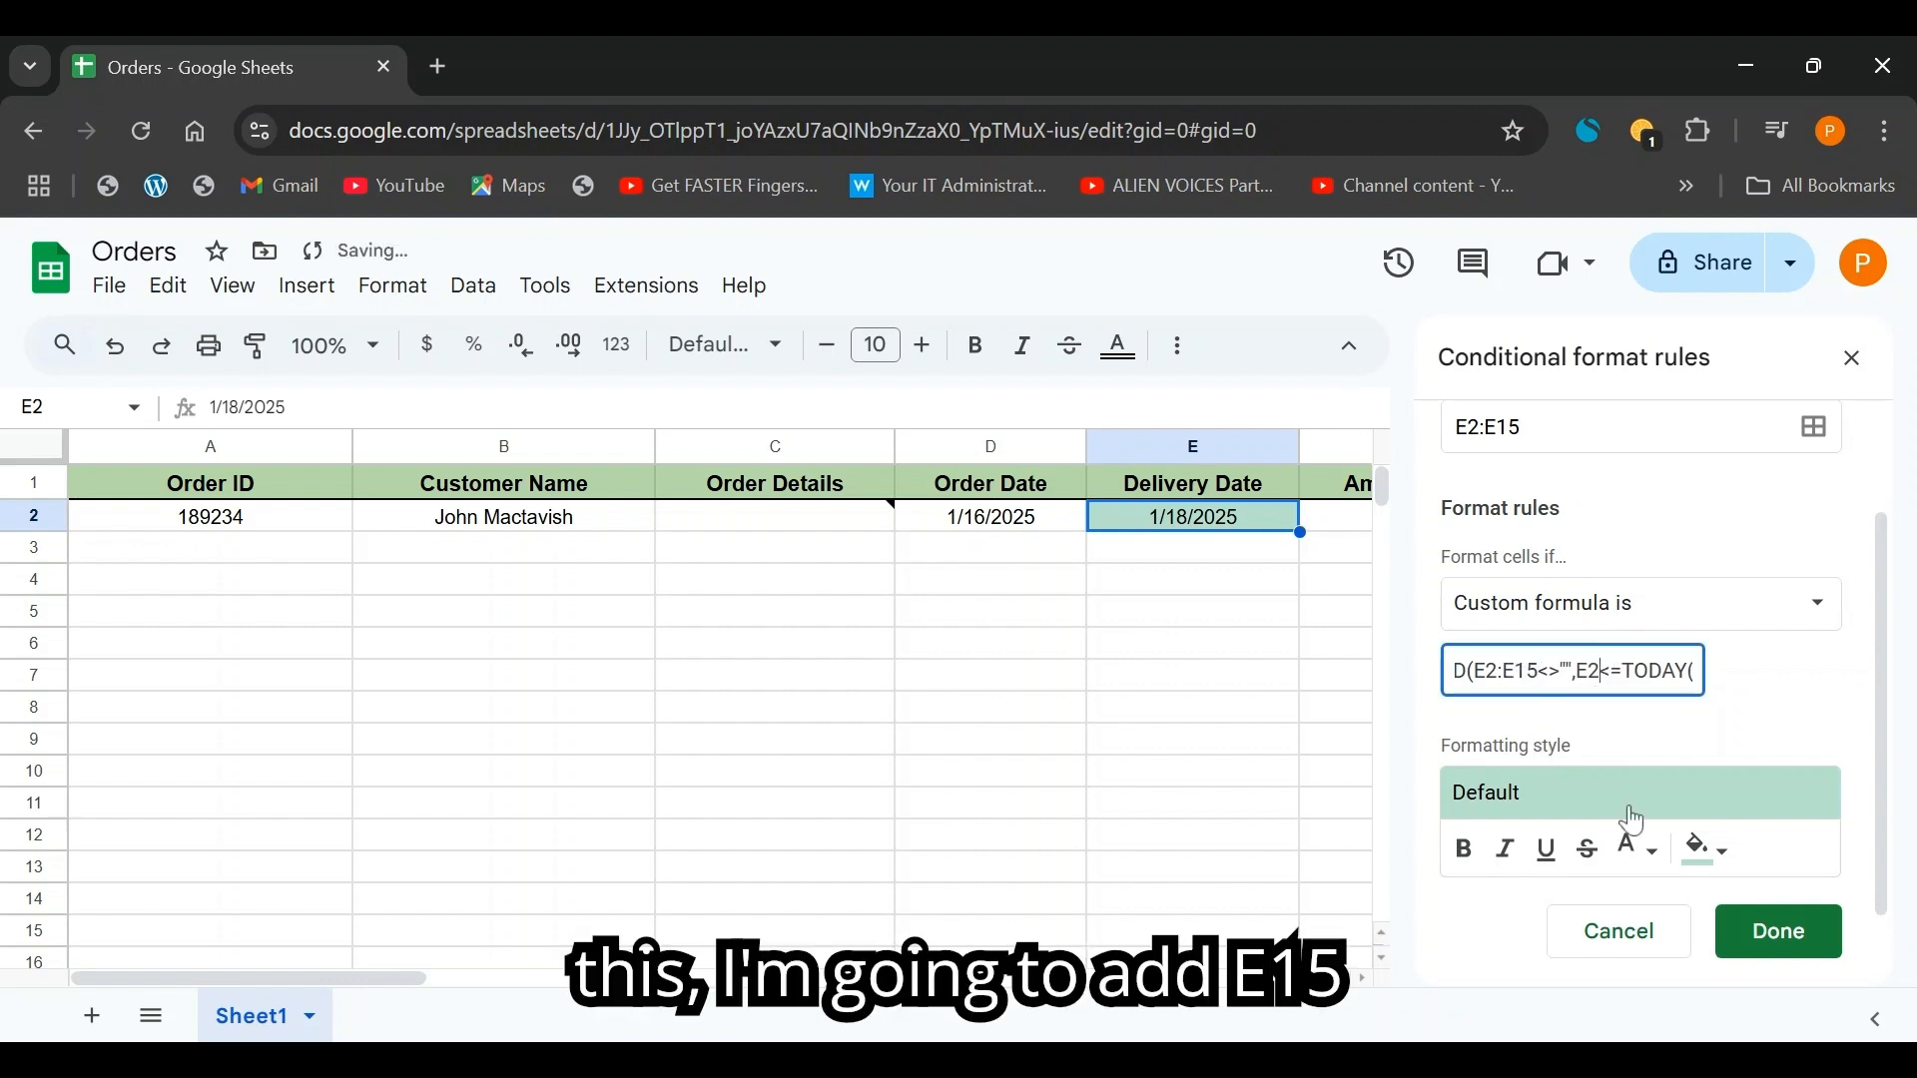
type(":")
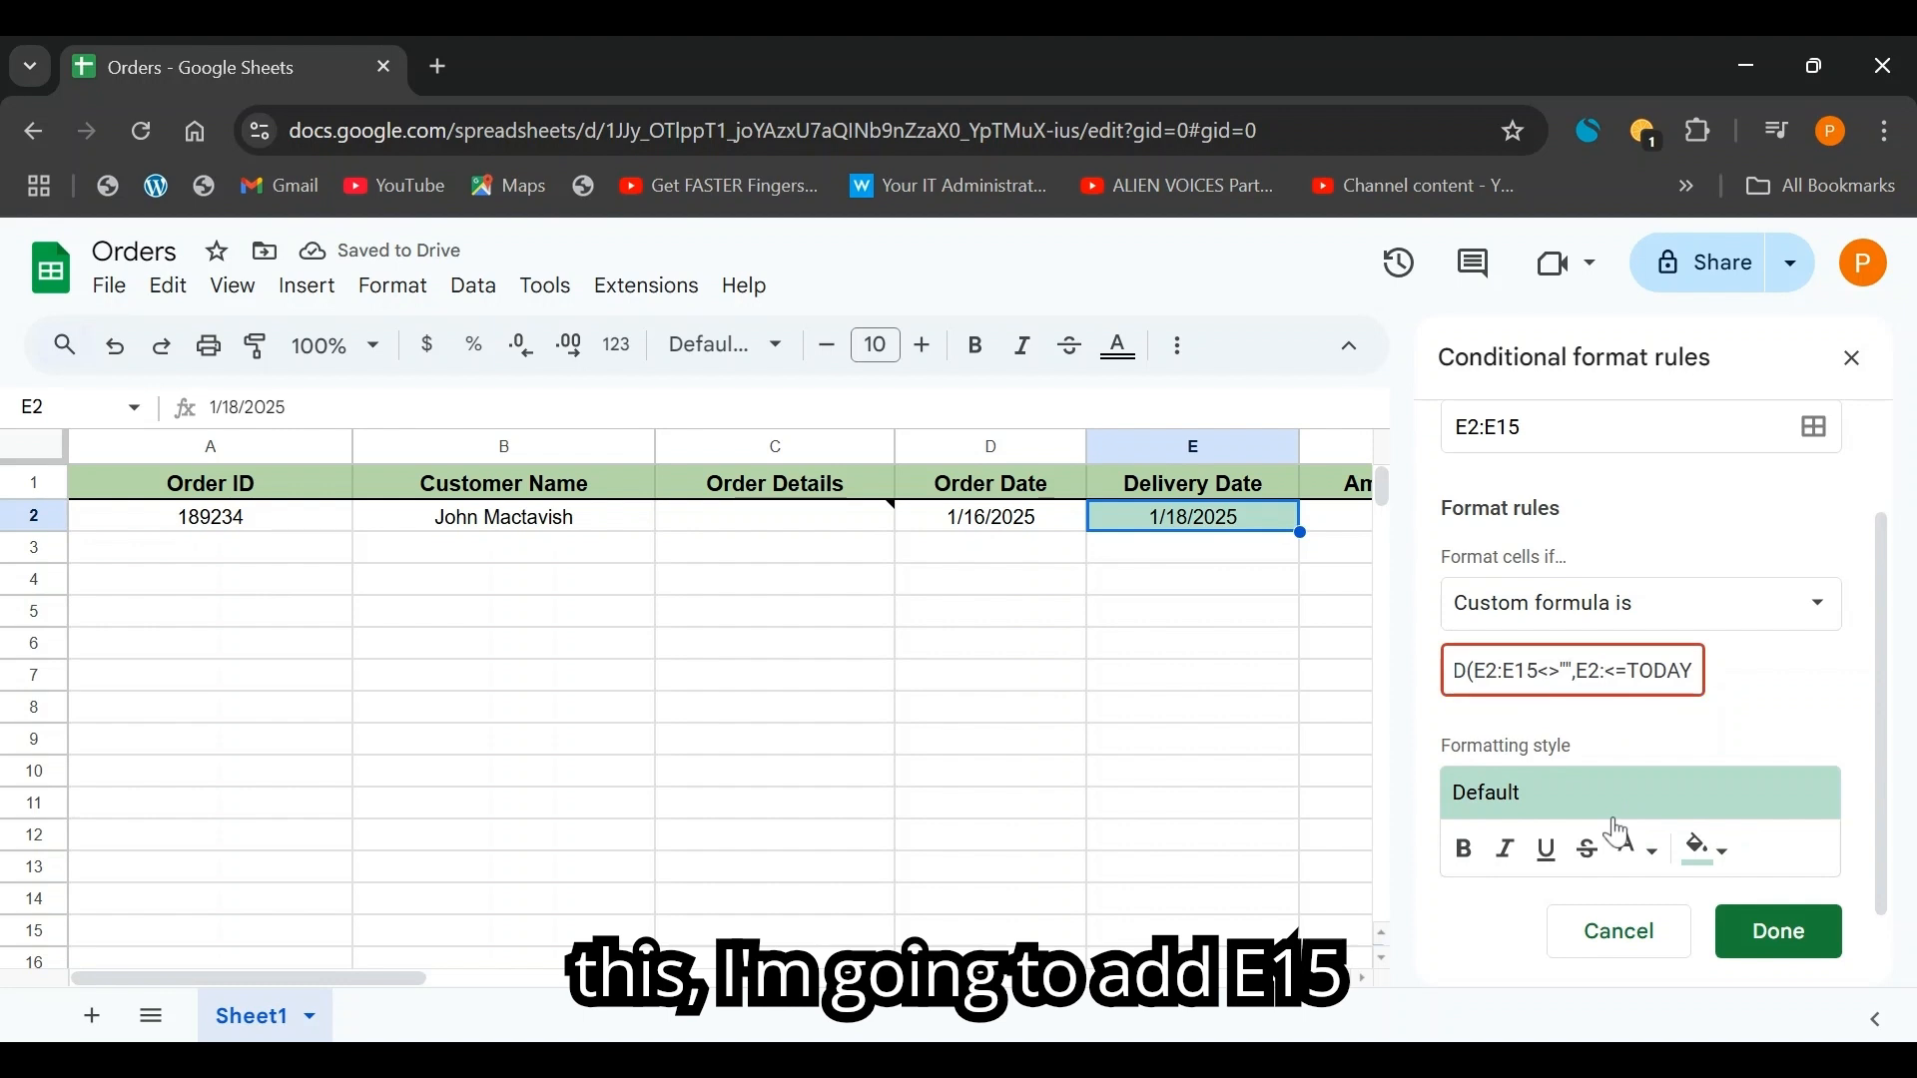
type("E15")
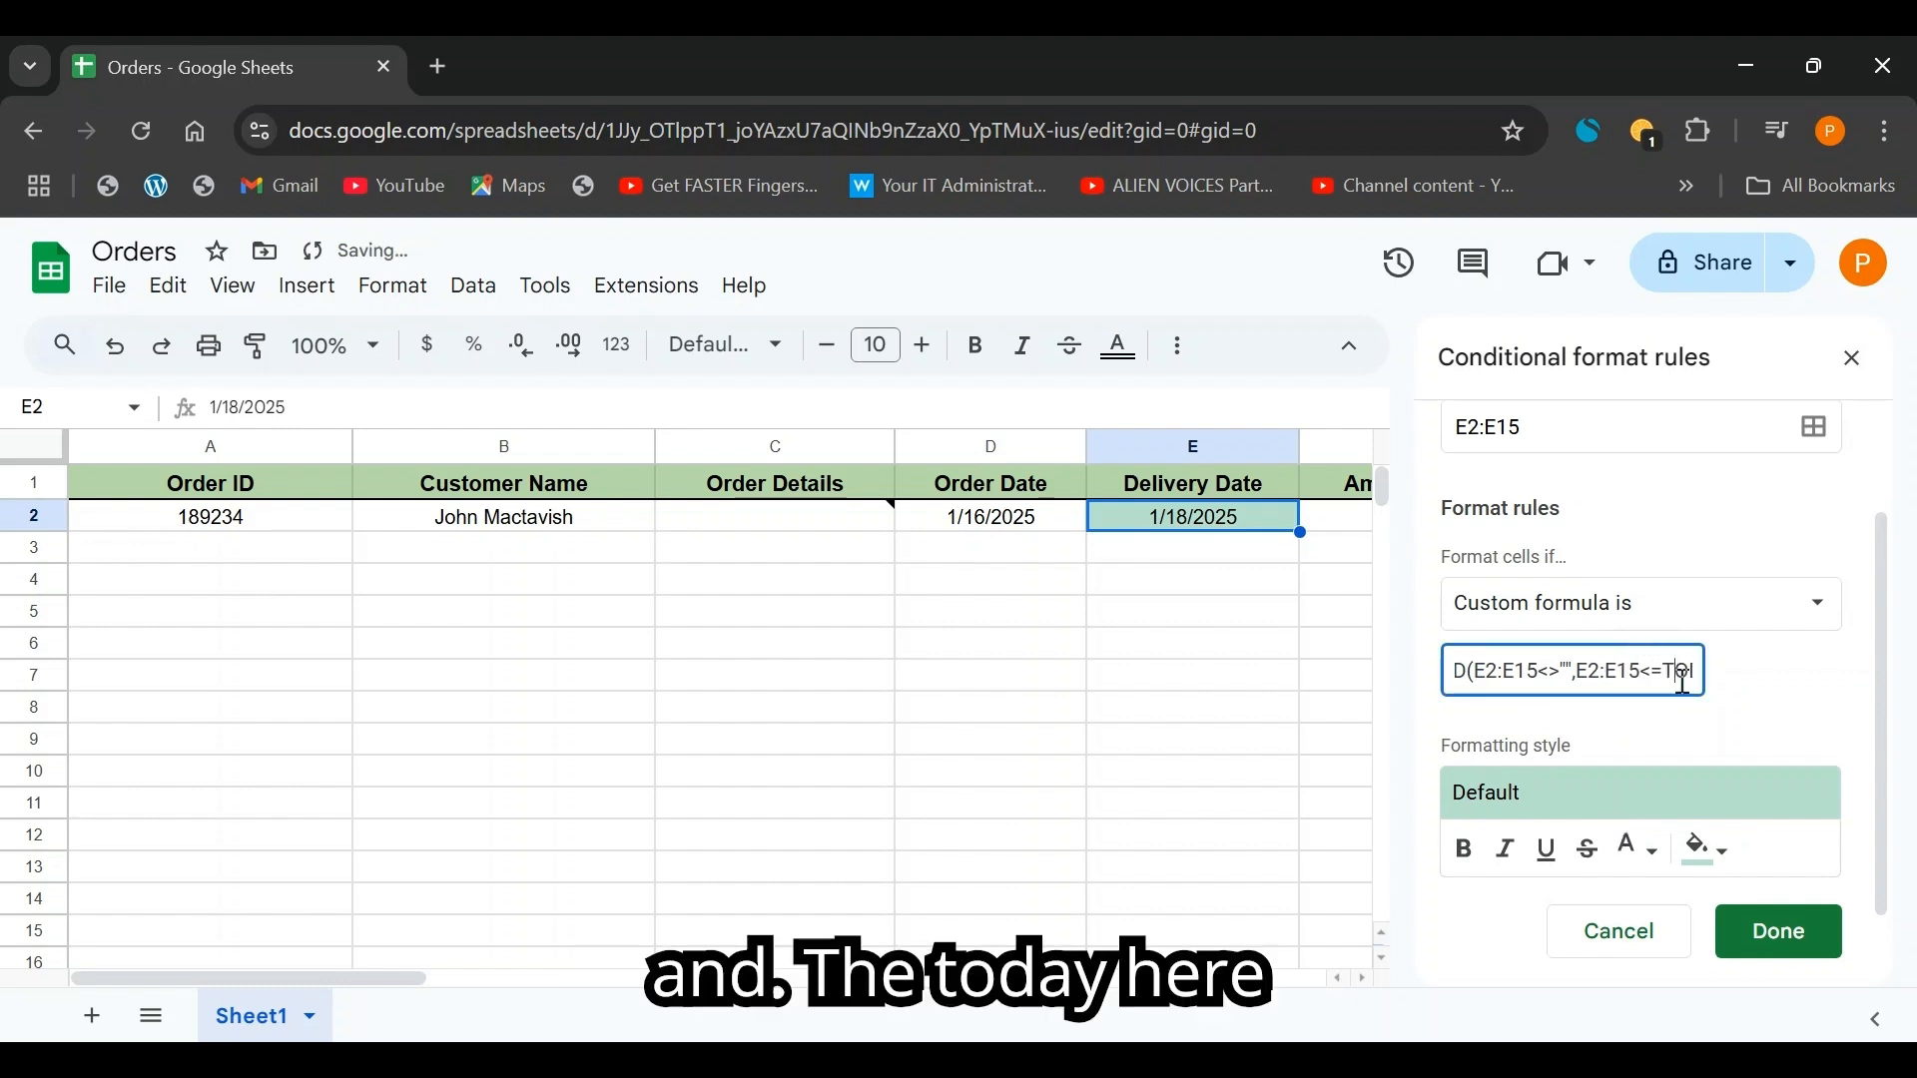
key("Right")
key("Right")
key("Right")
key("Right")
key("Right")
key("Right")
key("Right")
key("Right")
key("Right")
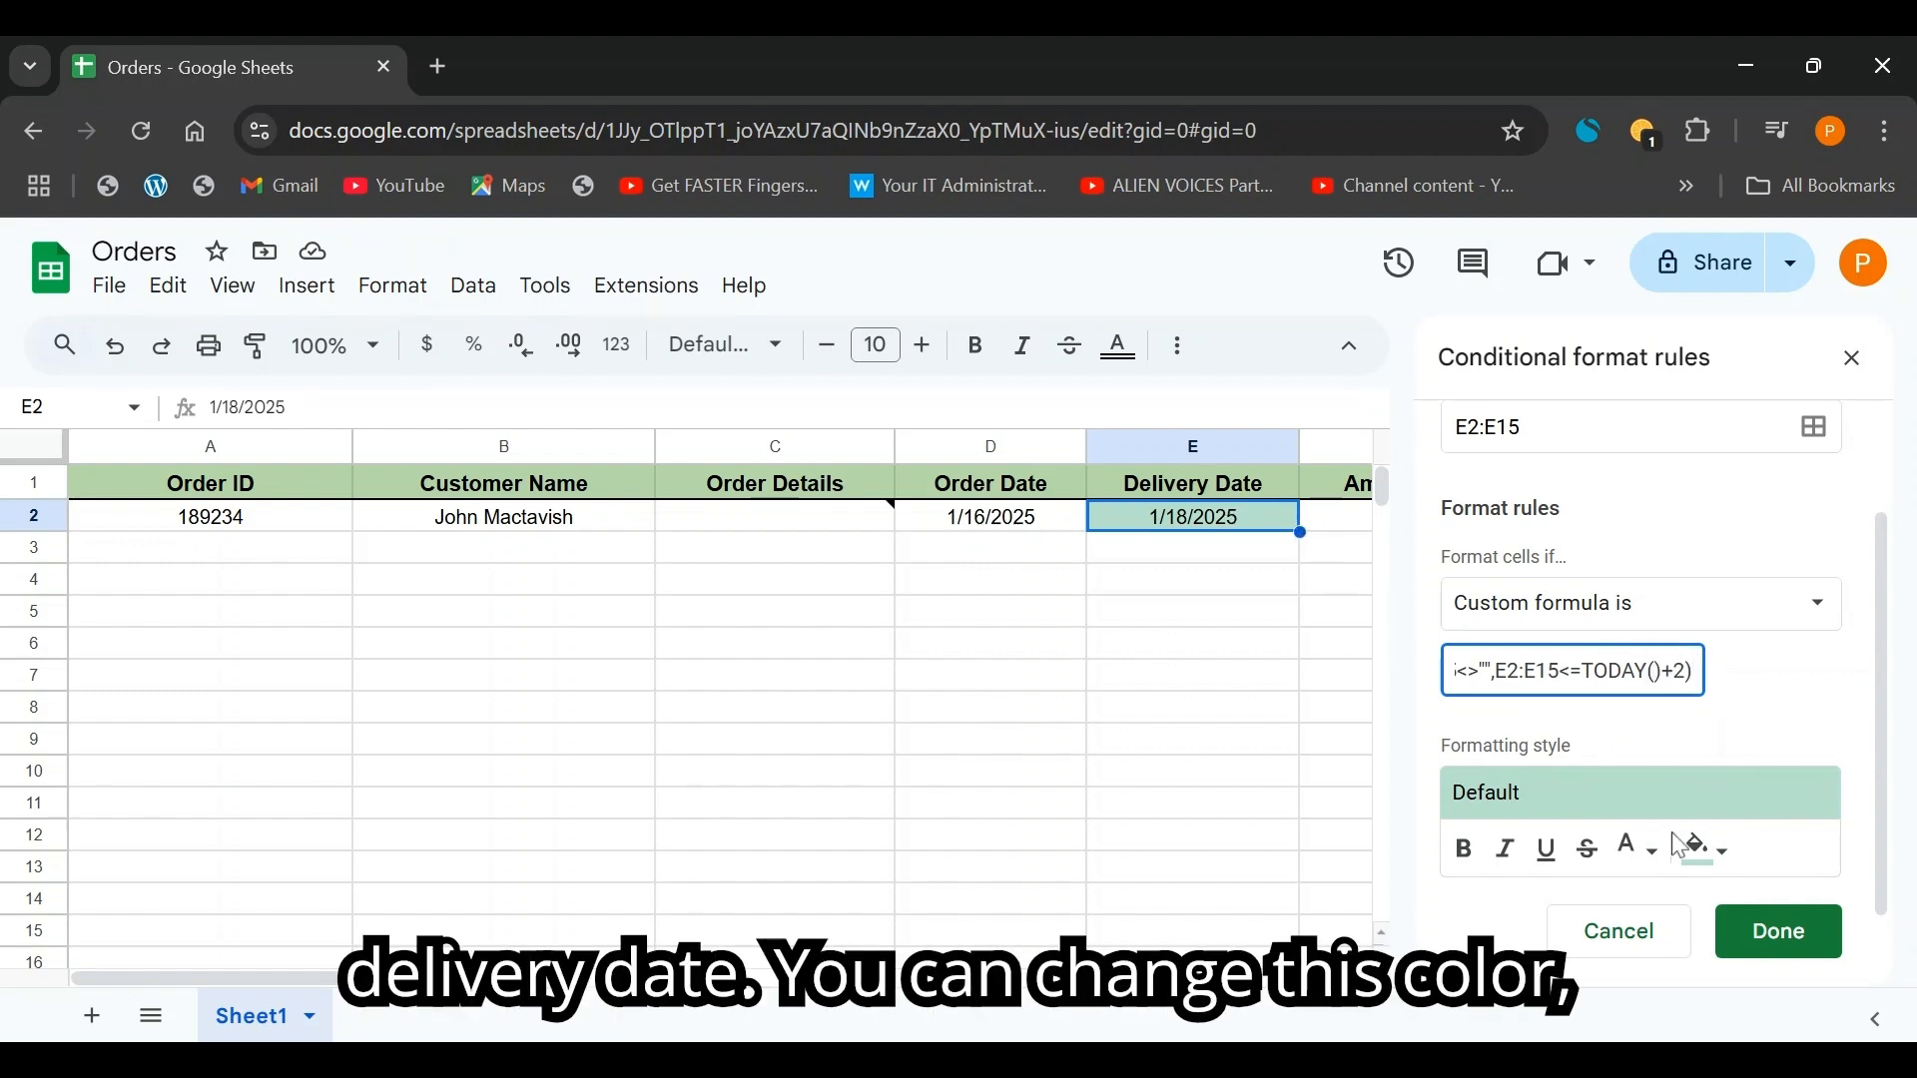
- Give the conditional format rule a red fill with black text, save it, and close the rules
left_click(1638, 849)
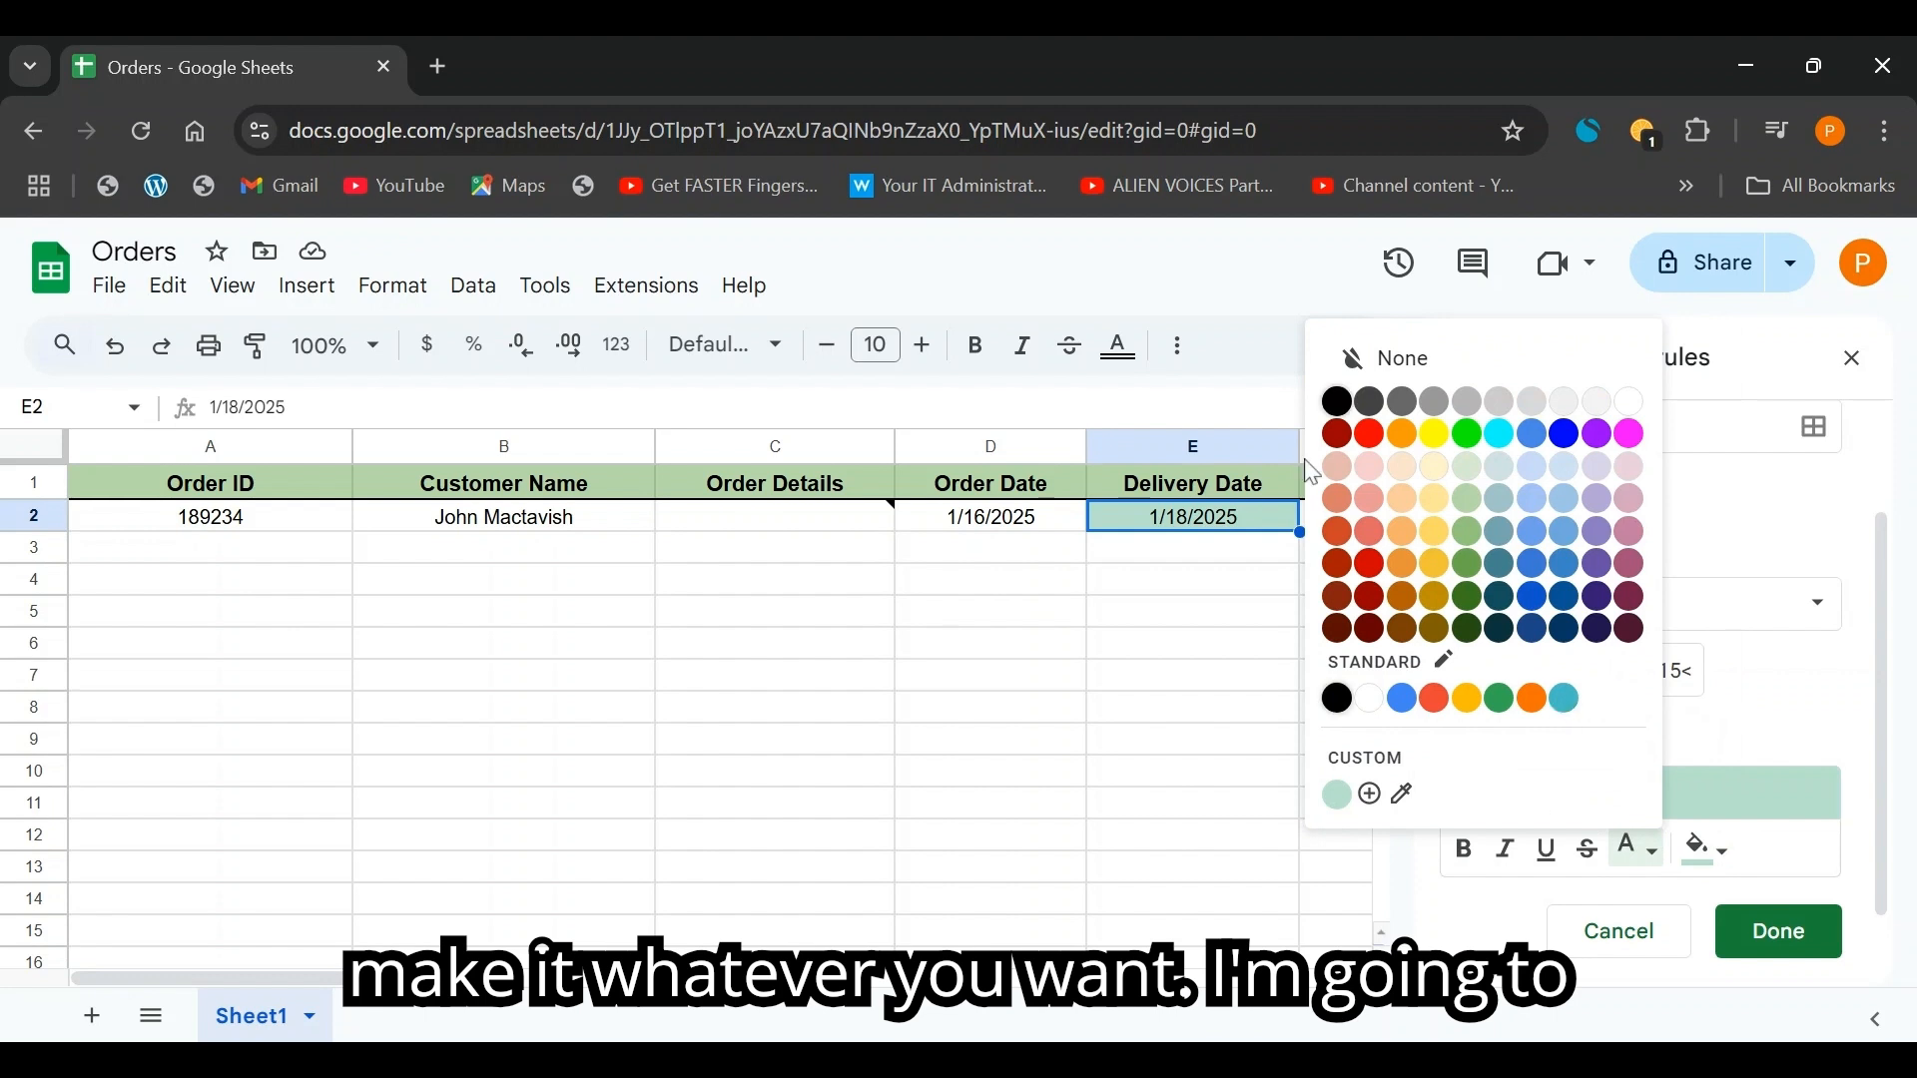
left_click(1370, 435)
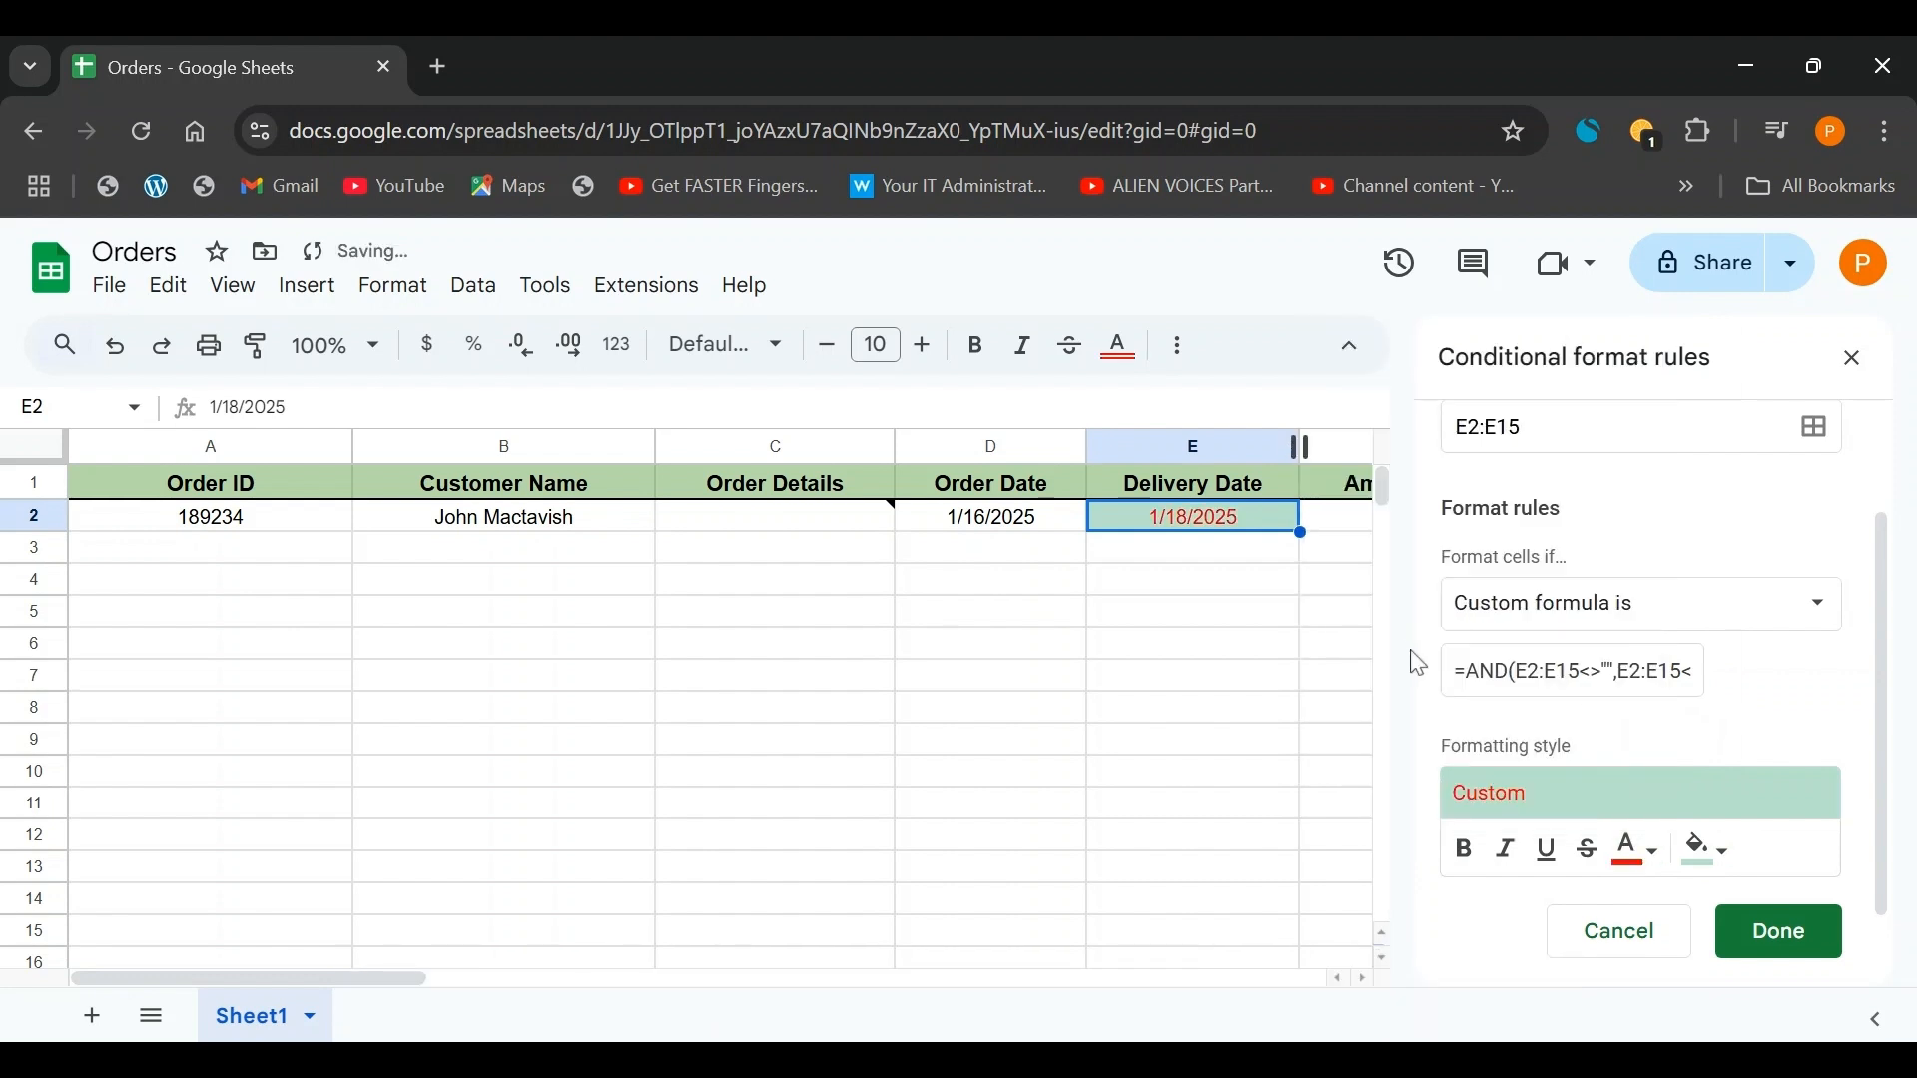
left_click(1701, 864)
left_click(1445, 448)
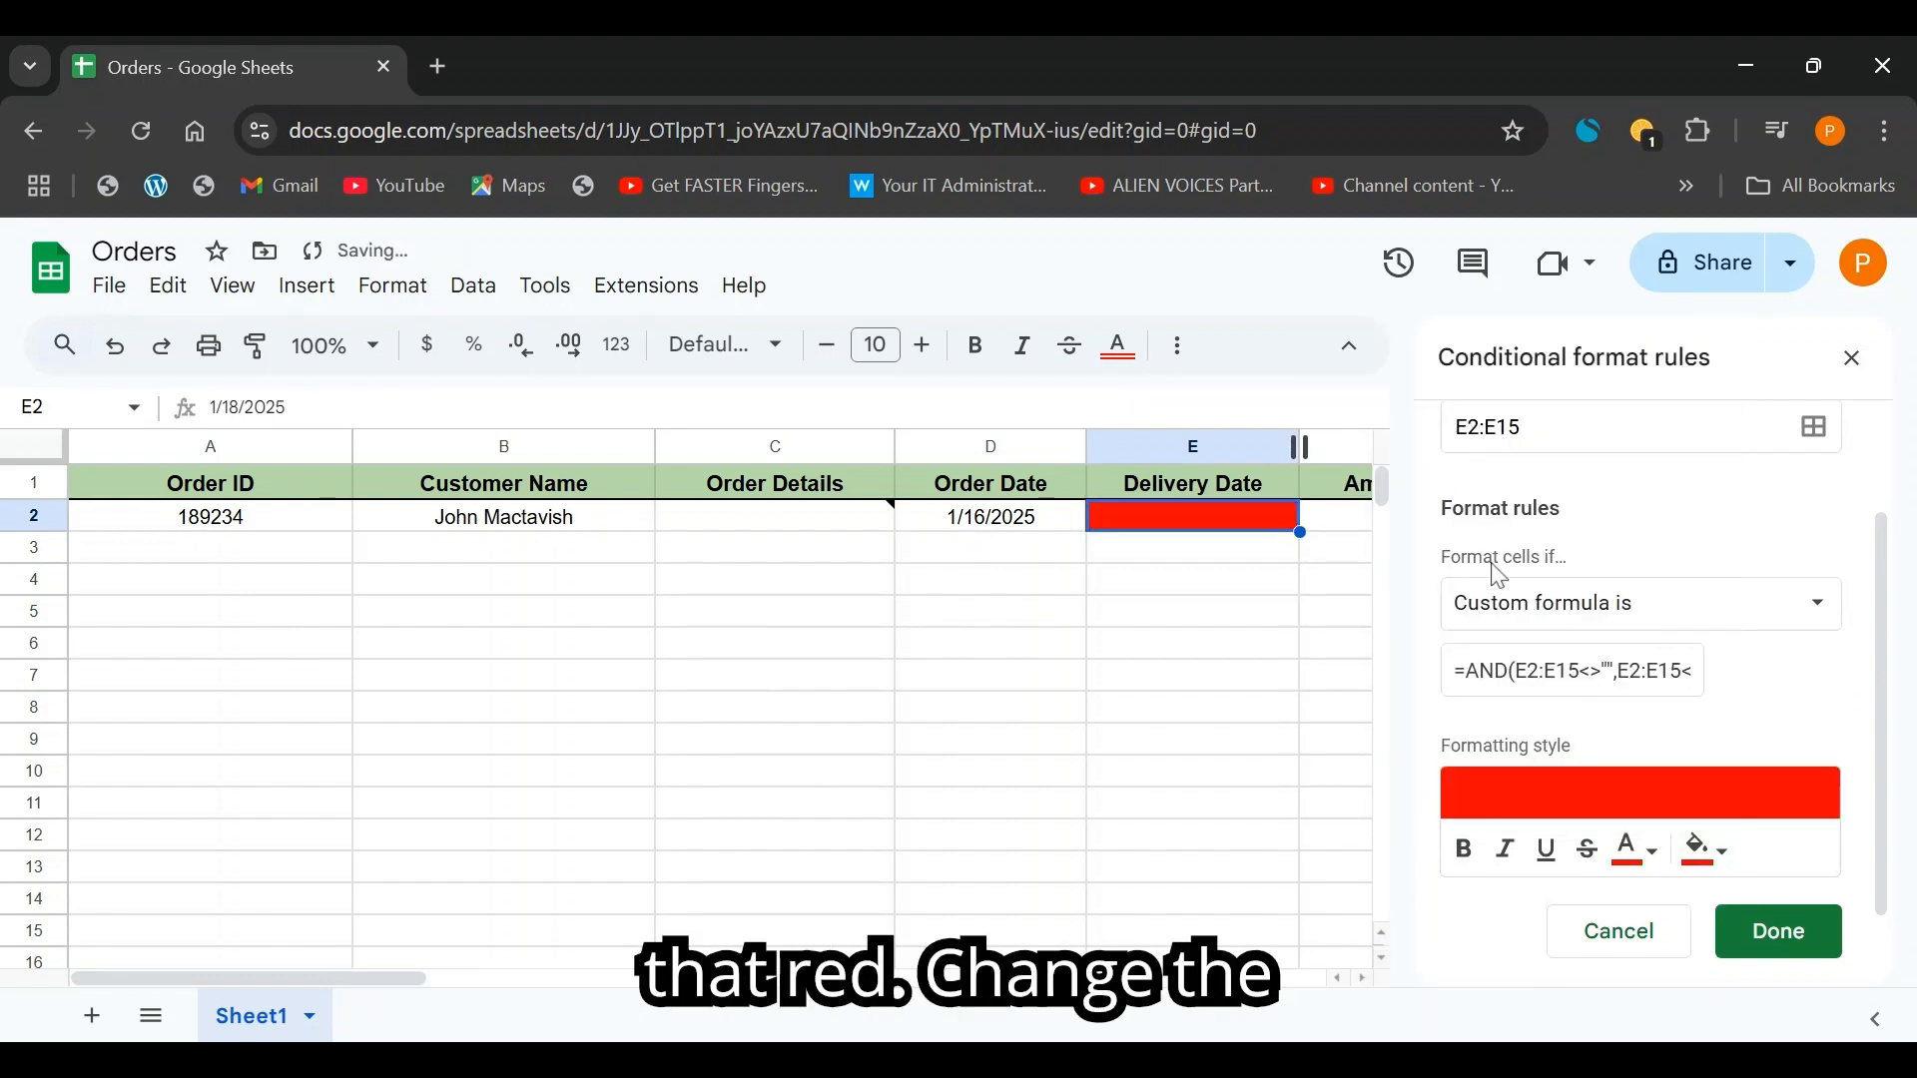
left_click(1637, 851)
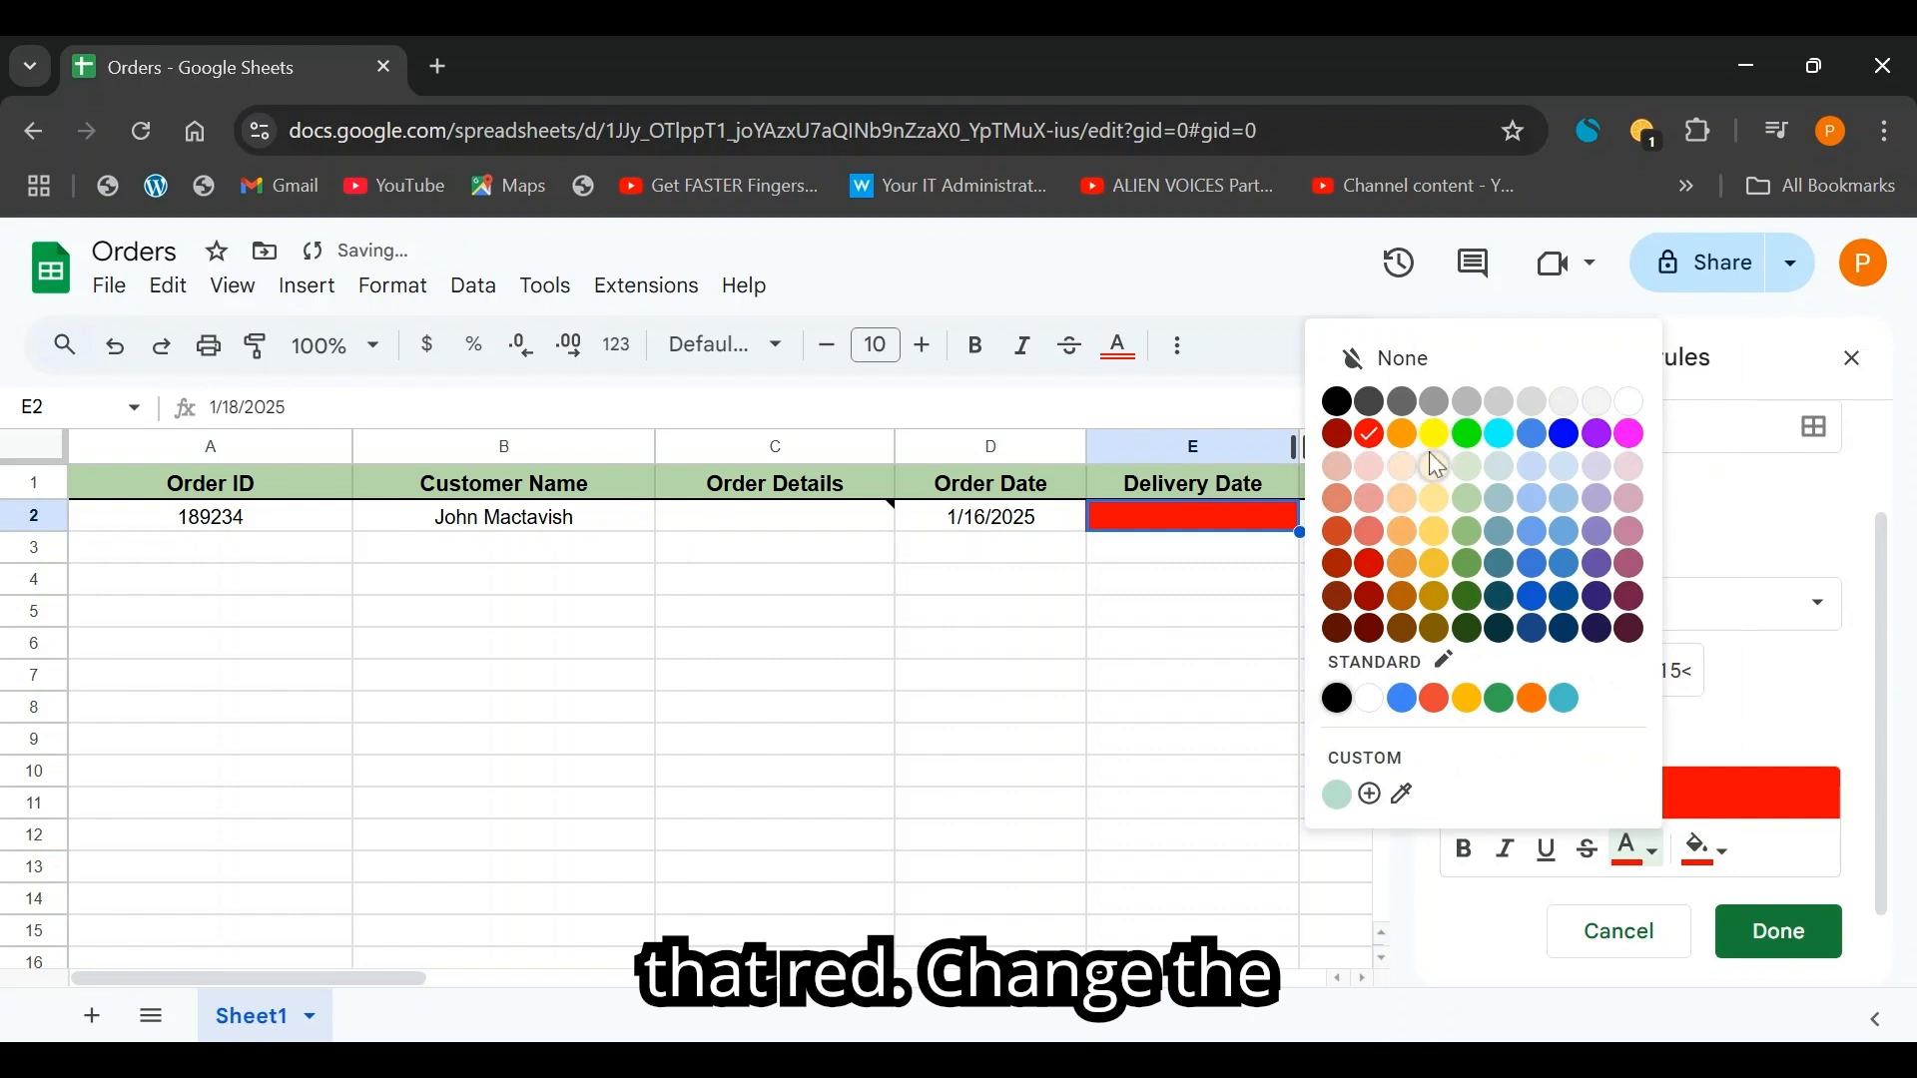
left_click(1338, 403)
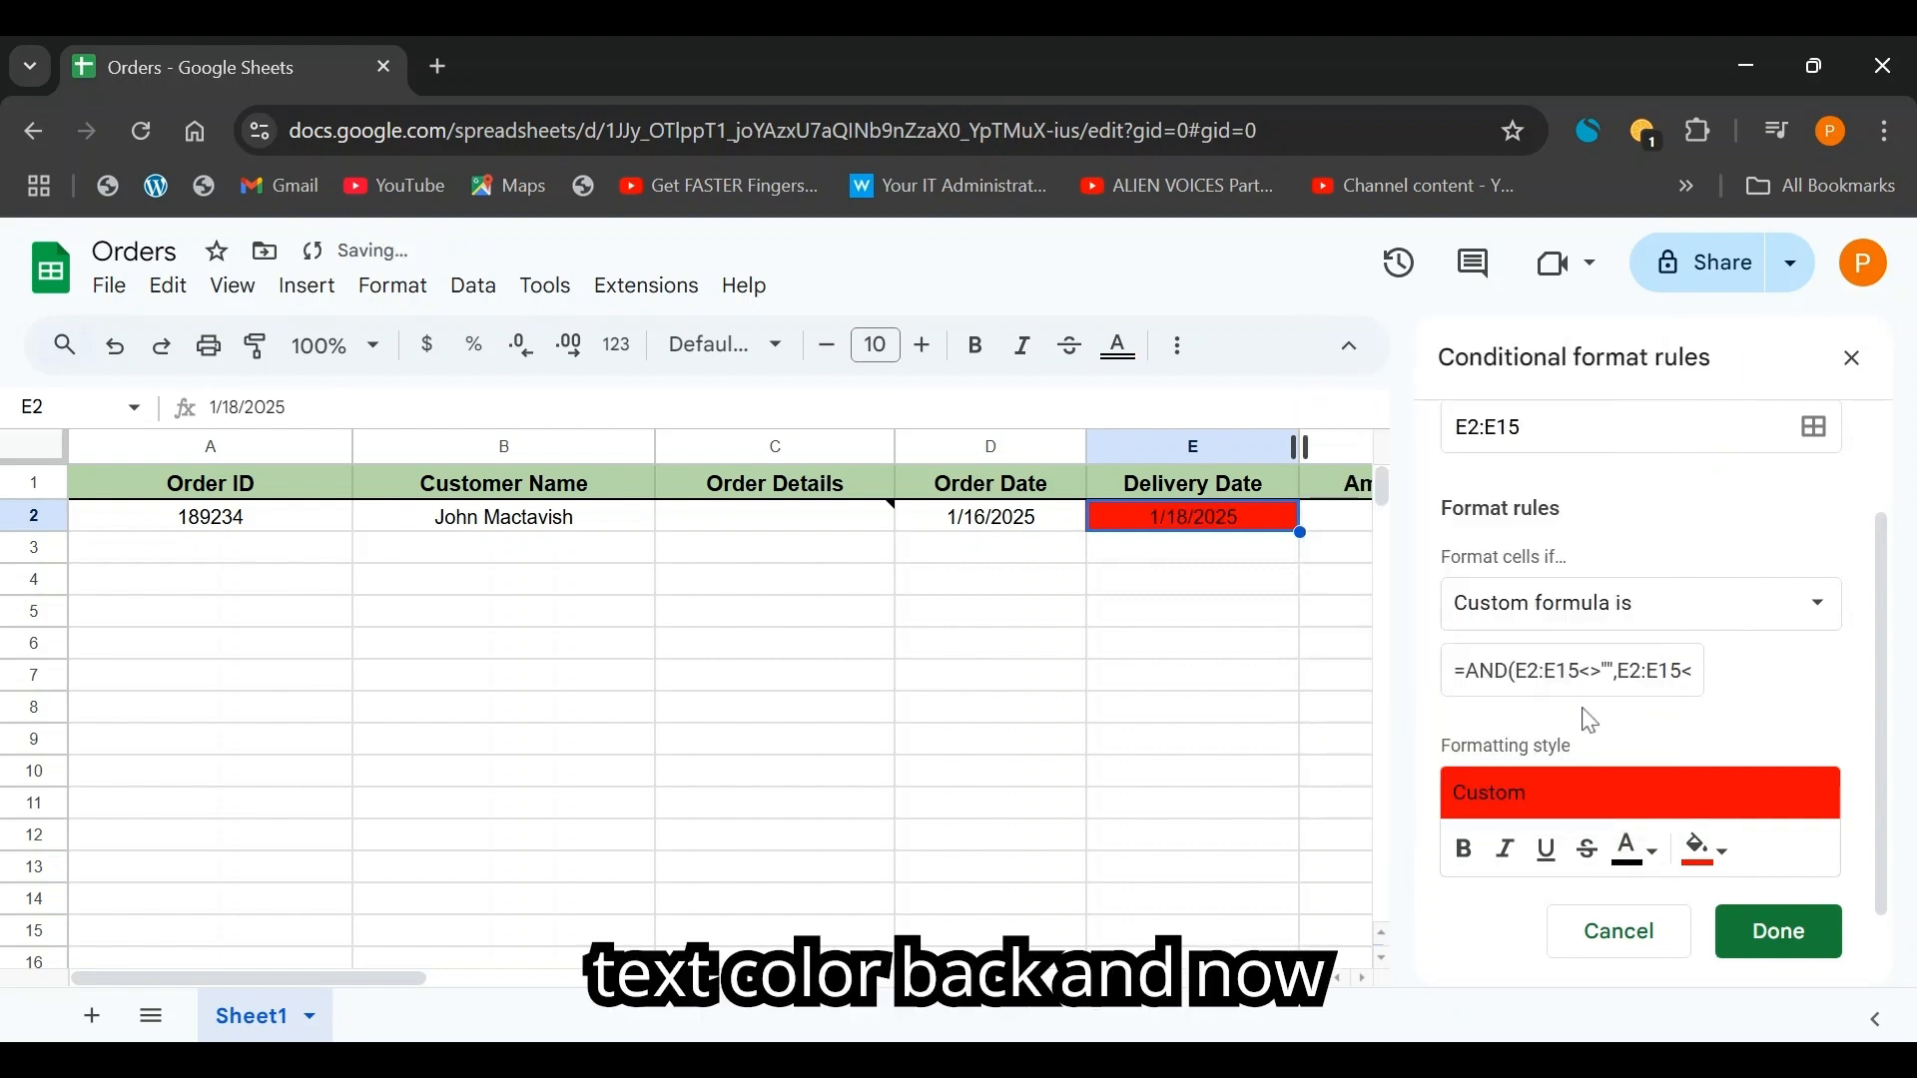
left_click(1769, 954)
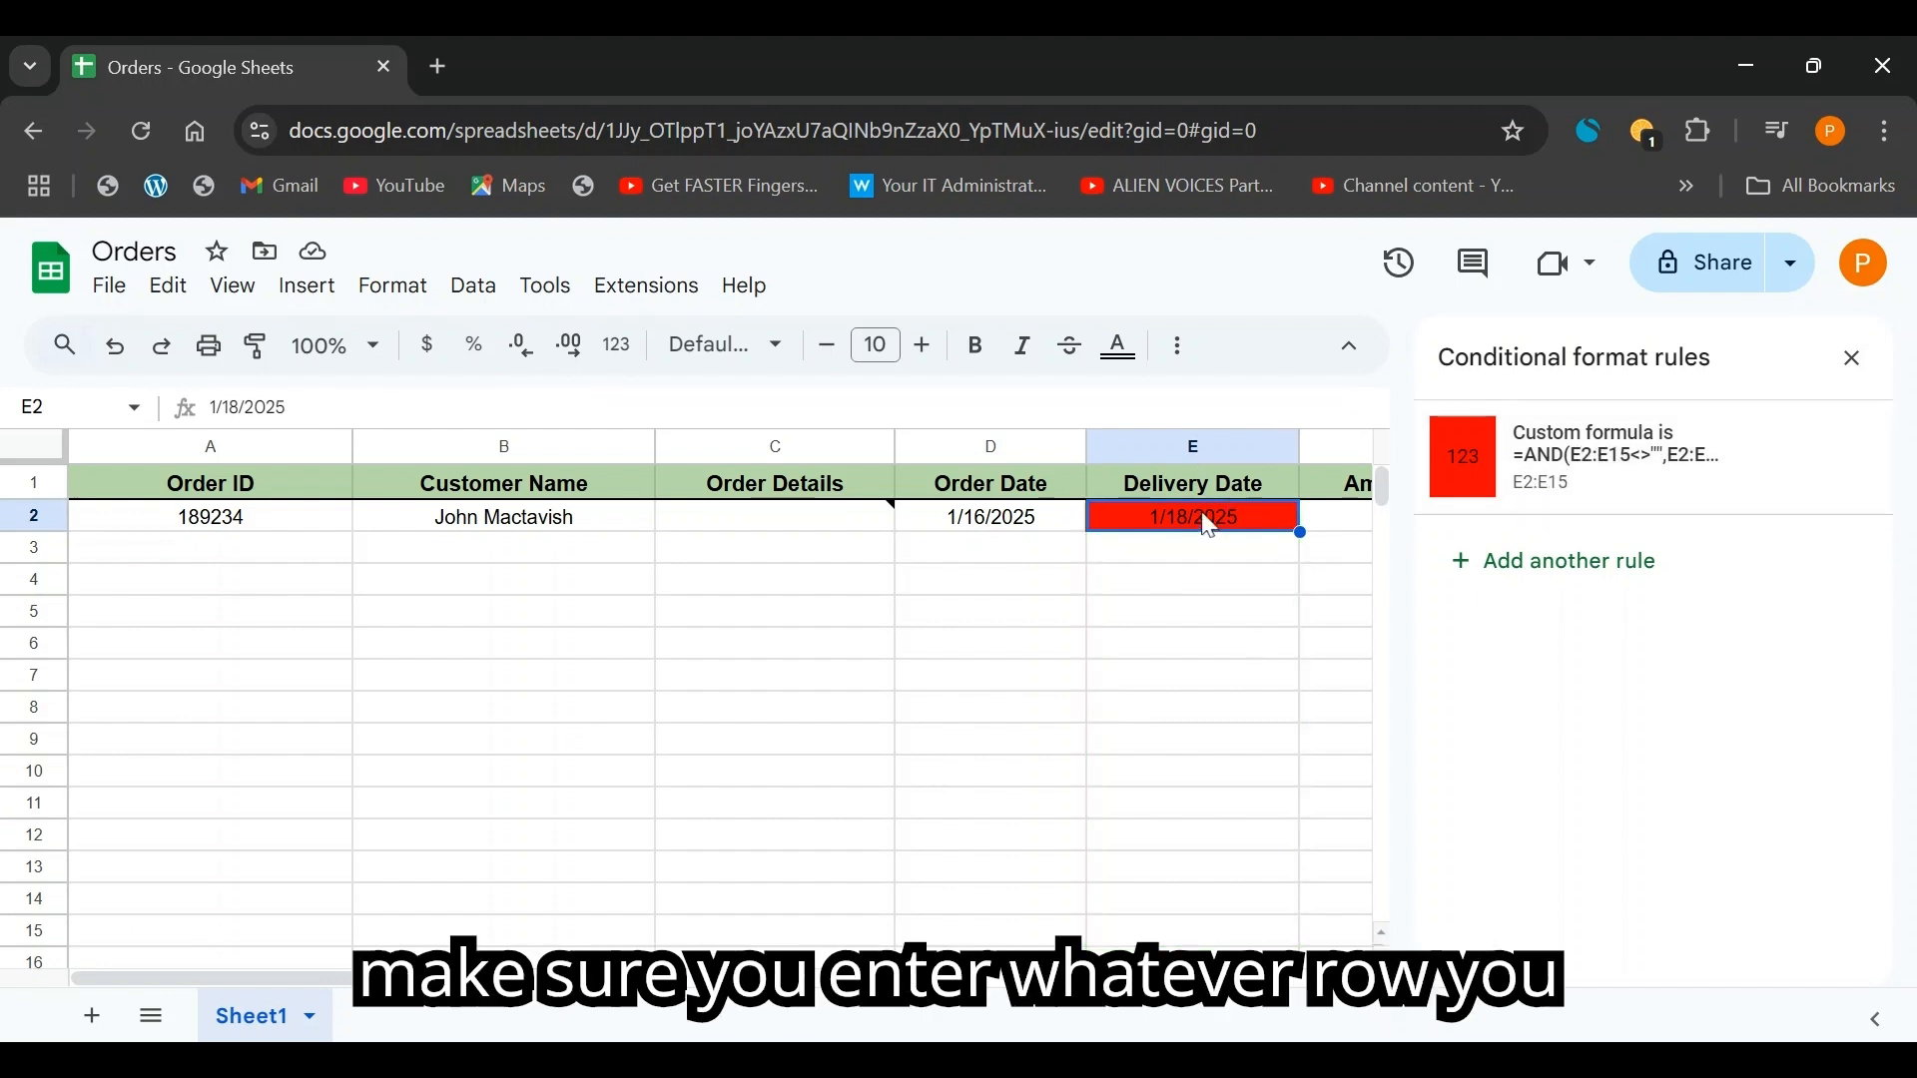
scroll(1182, 638, "down", 2)
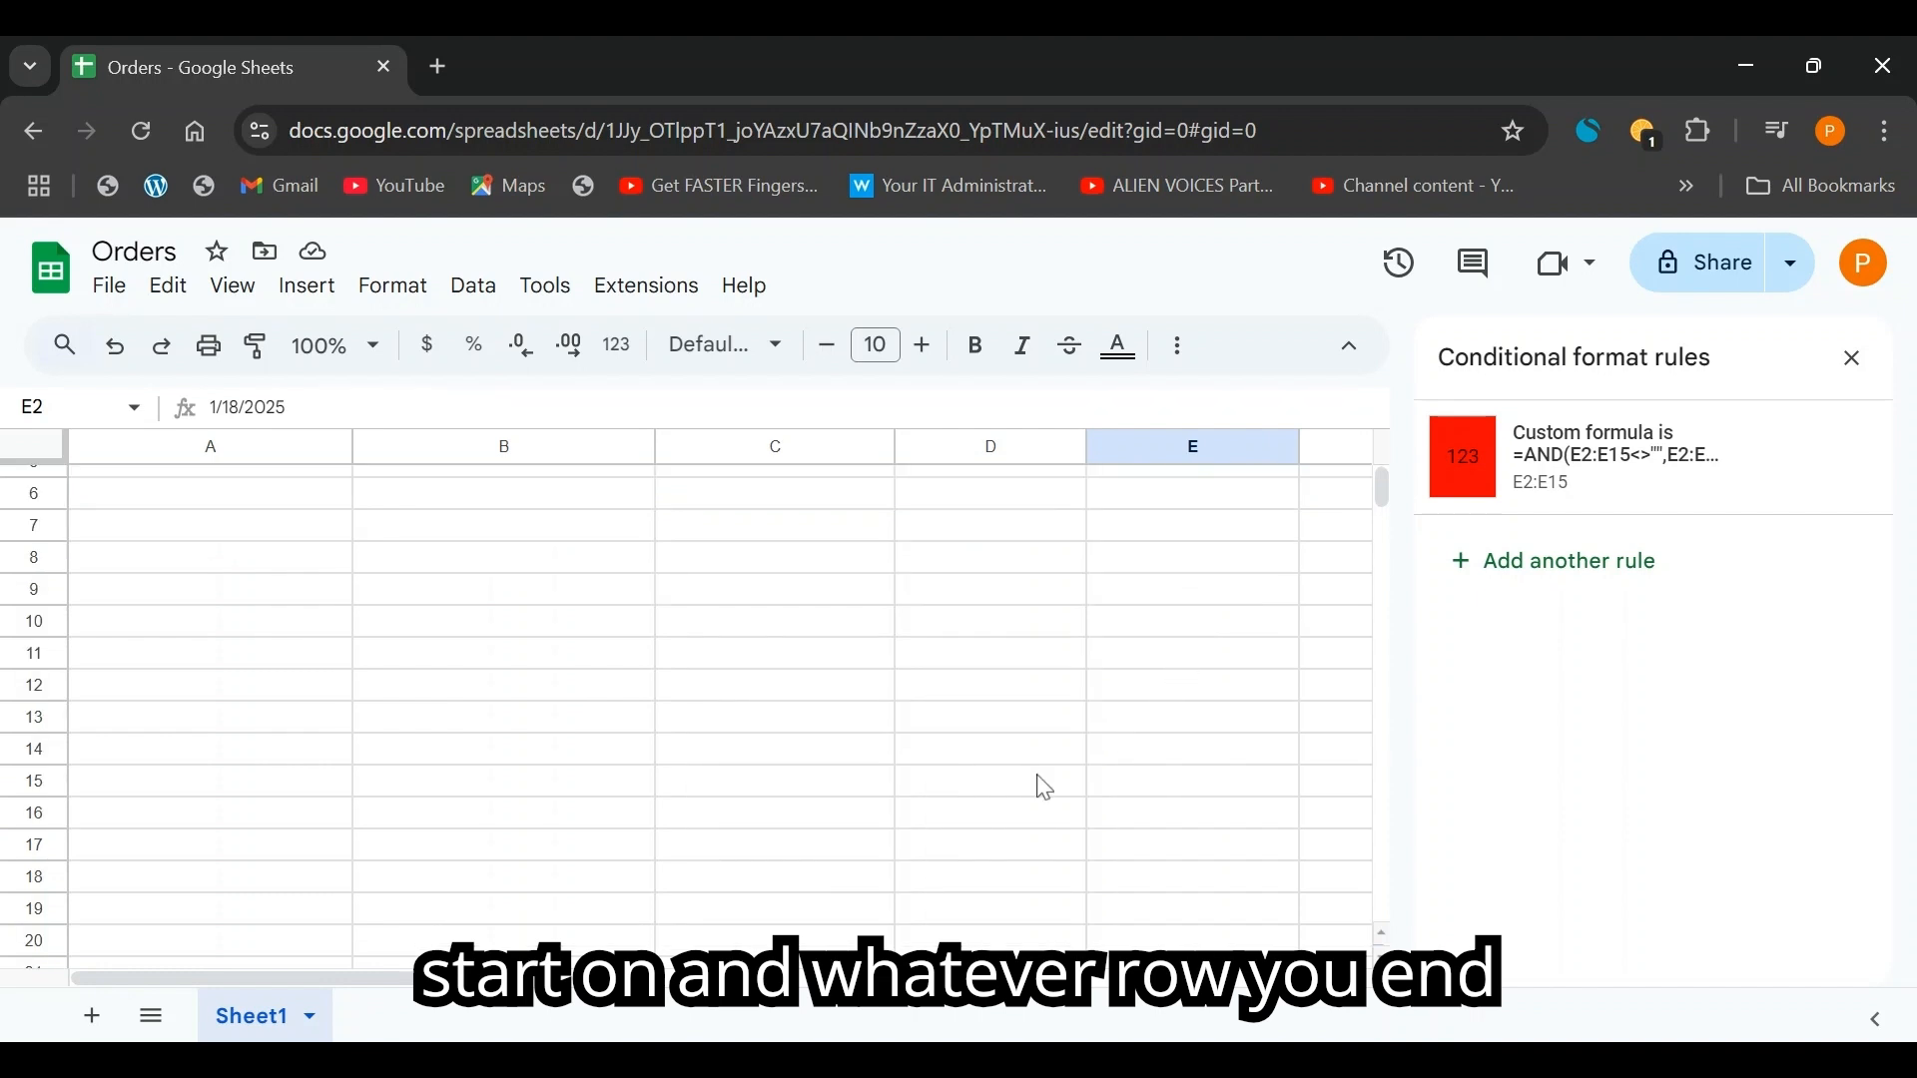
scroll(1179, 829, "up", 2)
left_click(1853, 358)
- Format the Amount Paid cells F2:F16 as Currency and select F2
left_click(1411, 527)
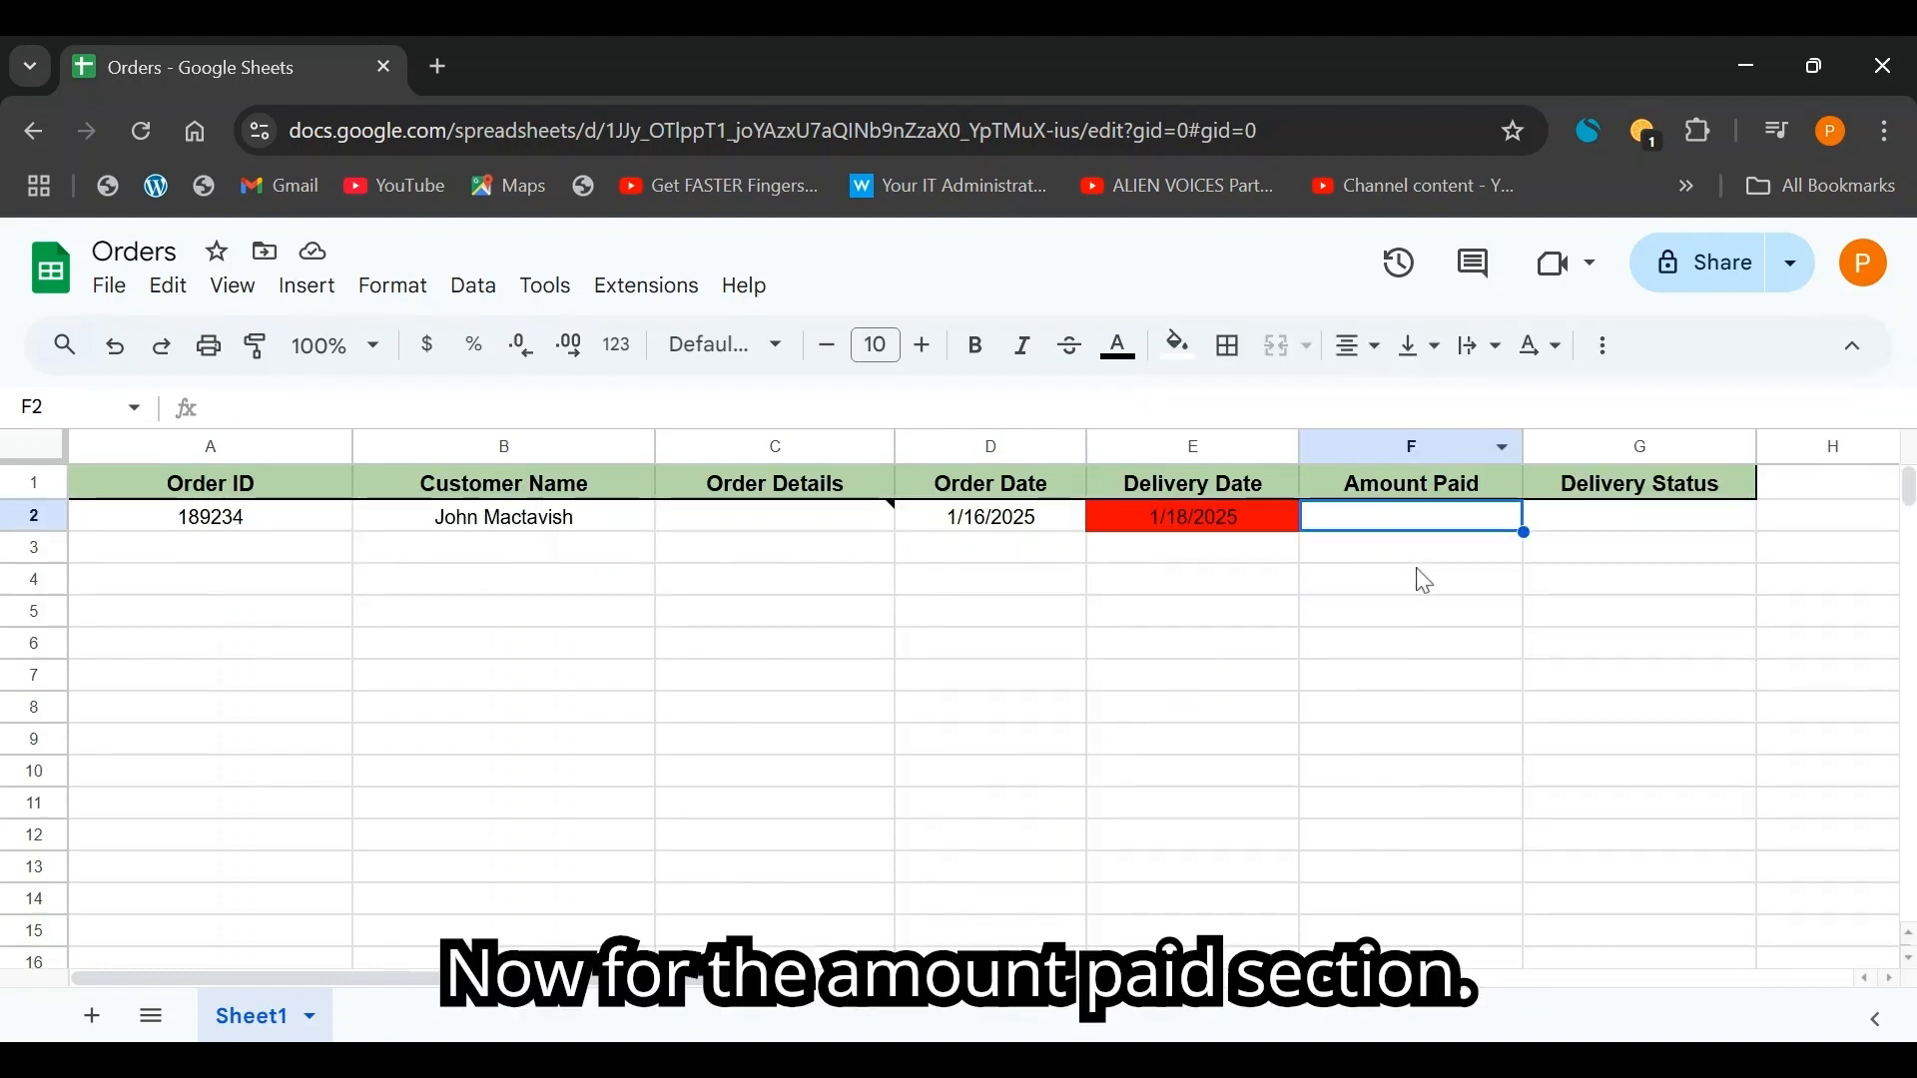
left_click_drag(1418, 577, 1412, 965)
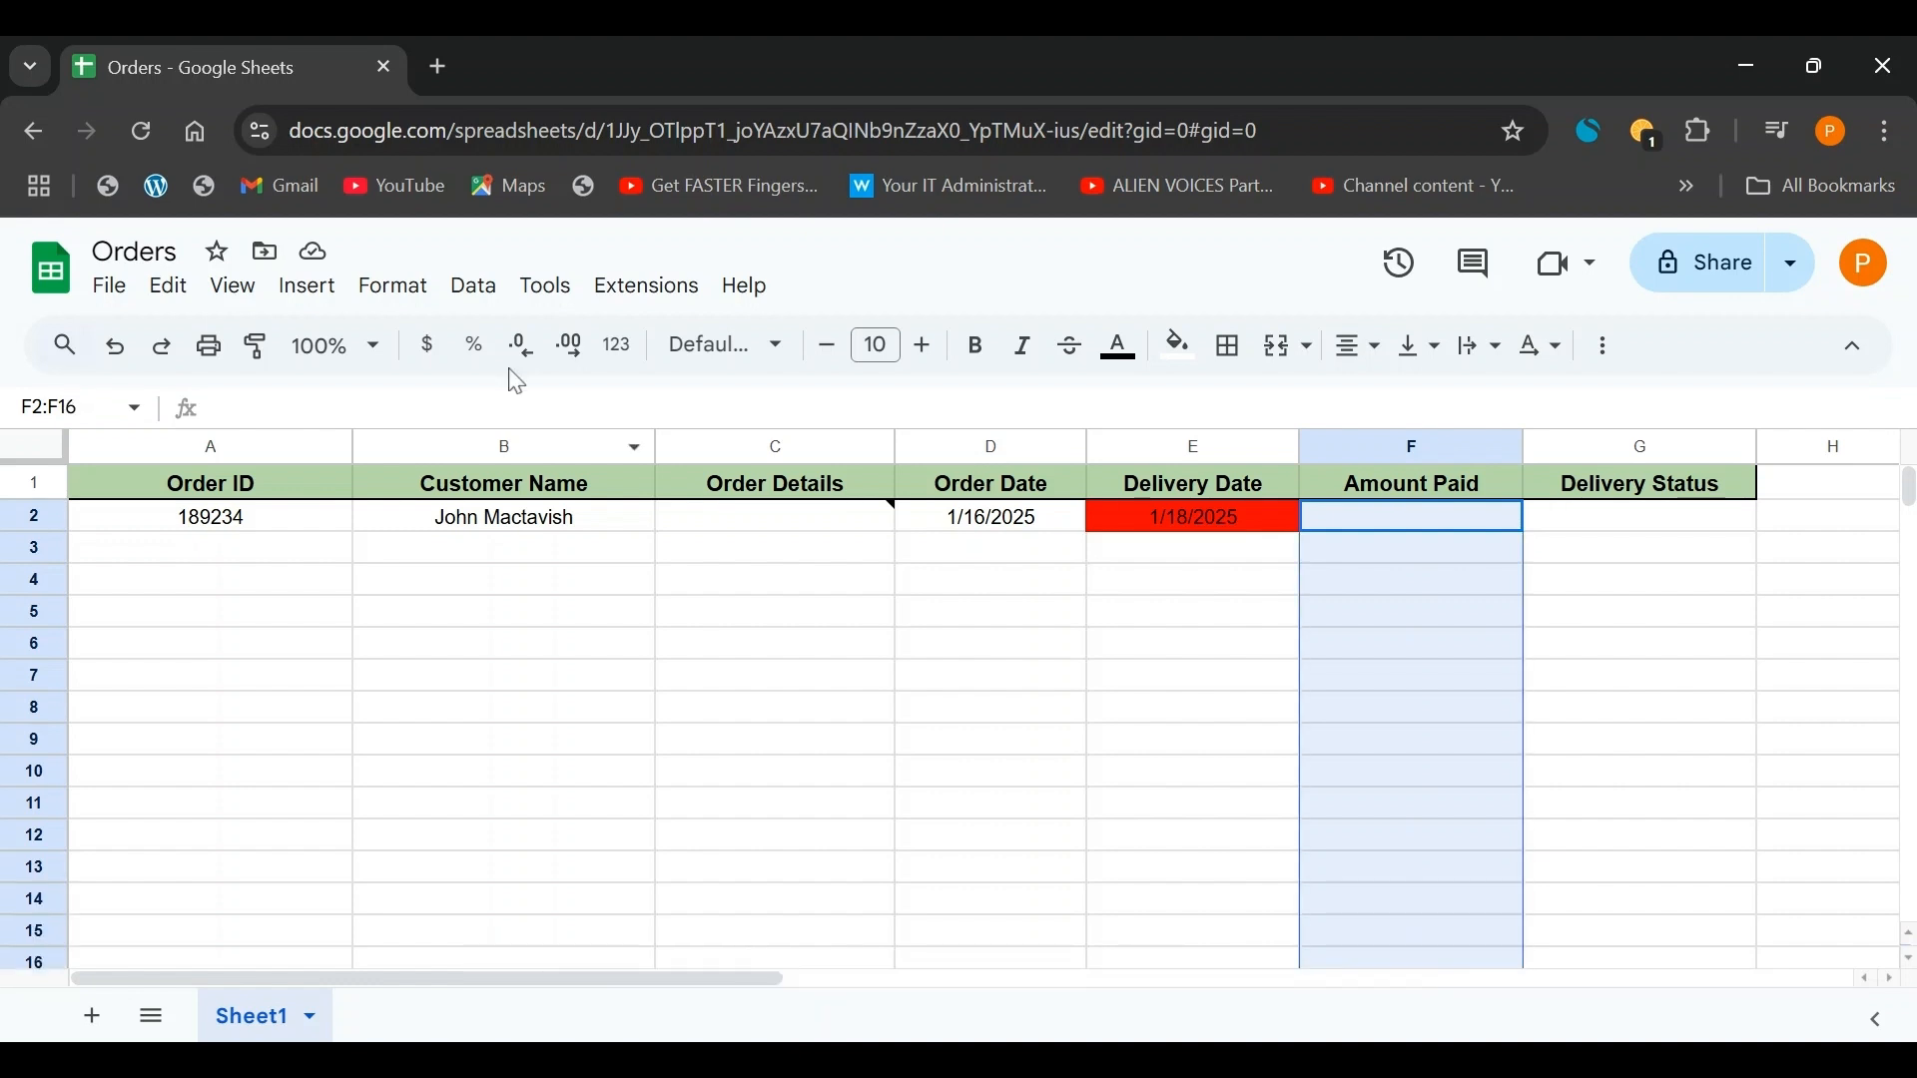
left_click(394, 289)
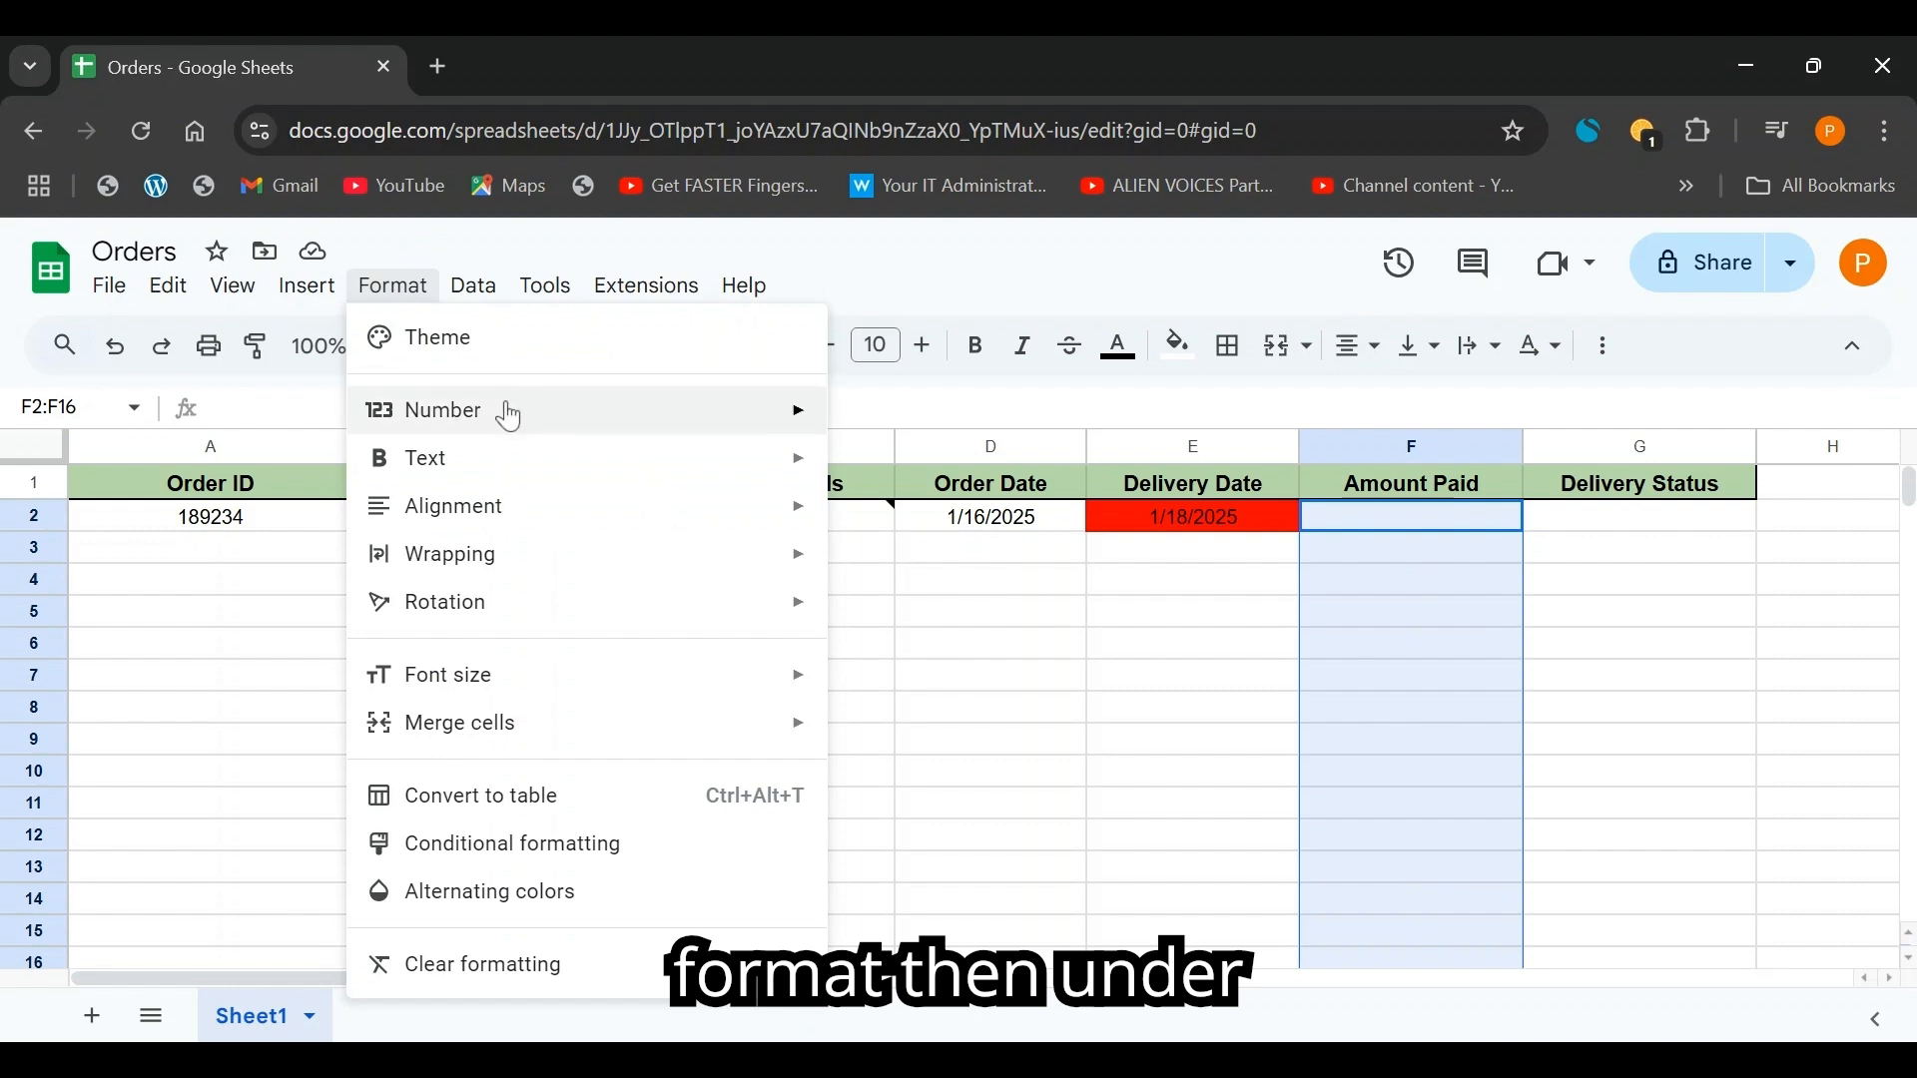
mouse_move(505, 417)
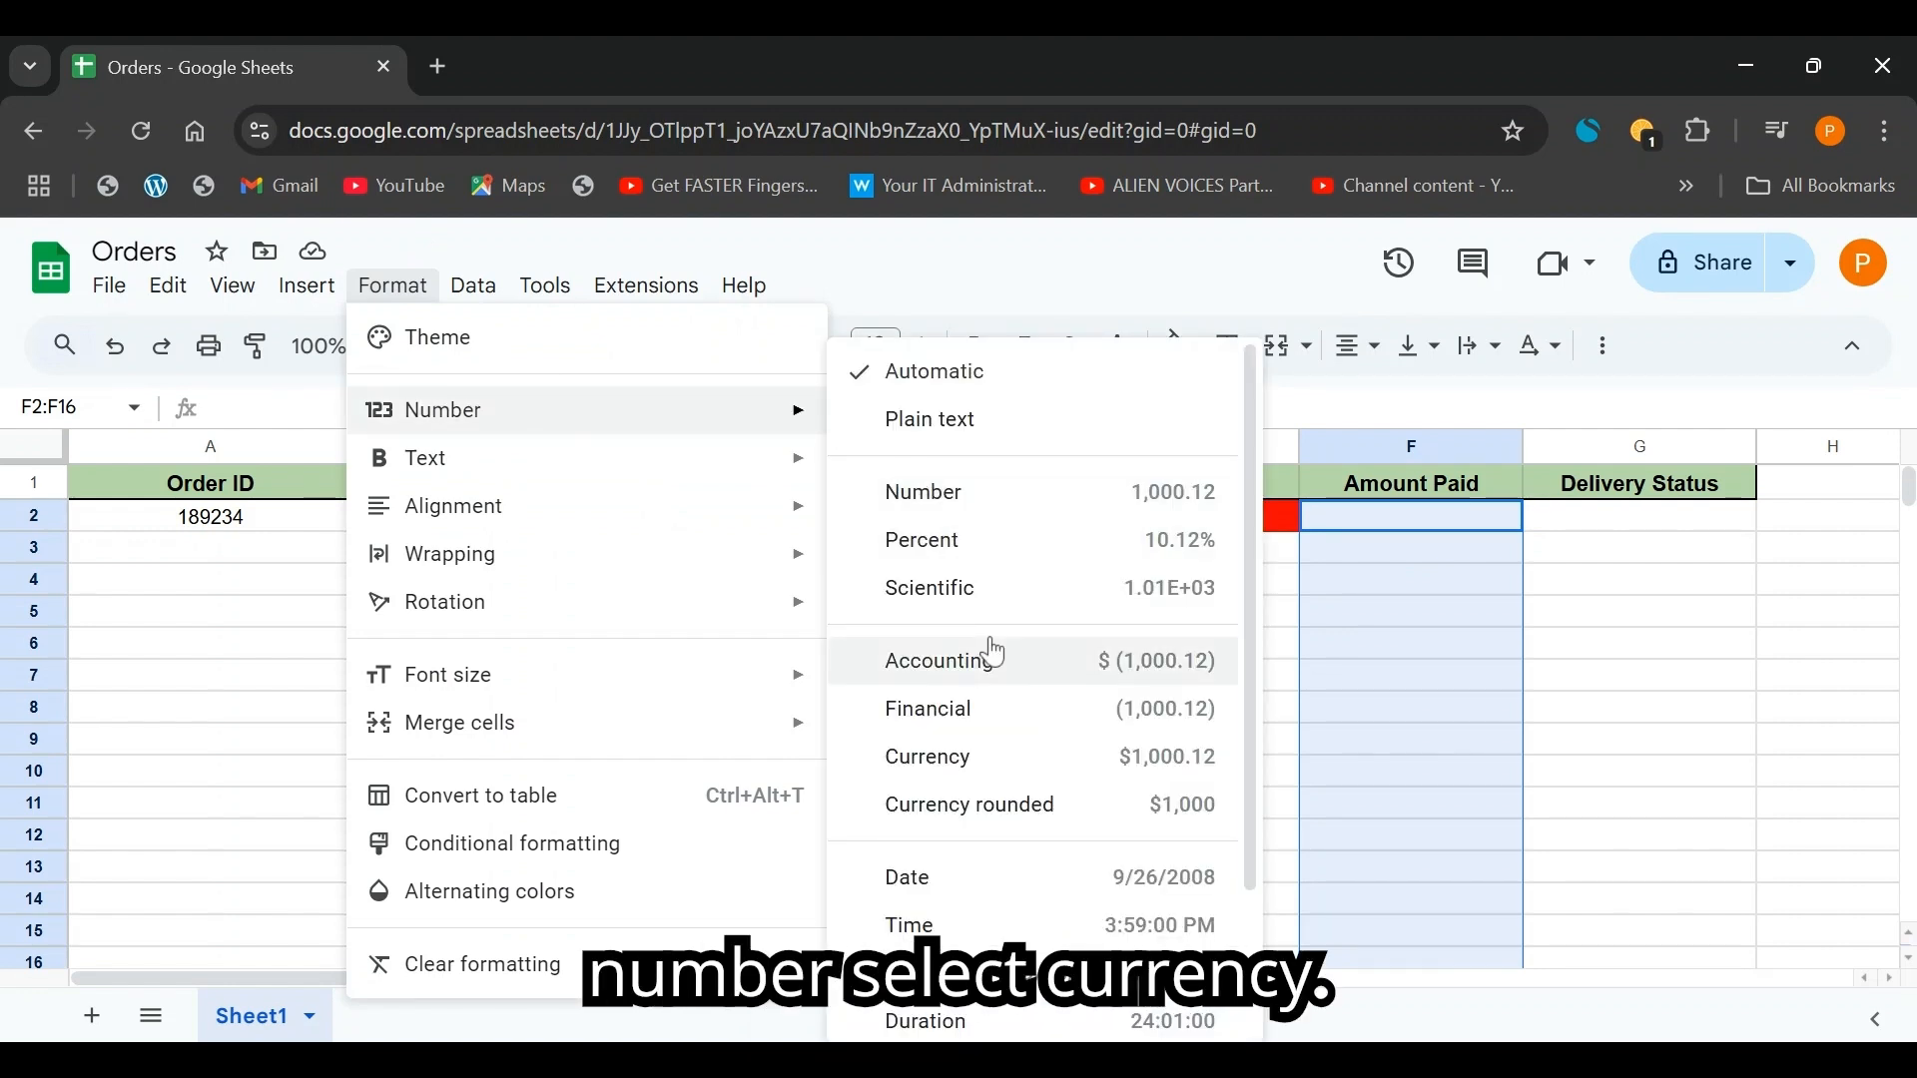
left_click(1001, 761)
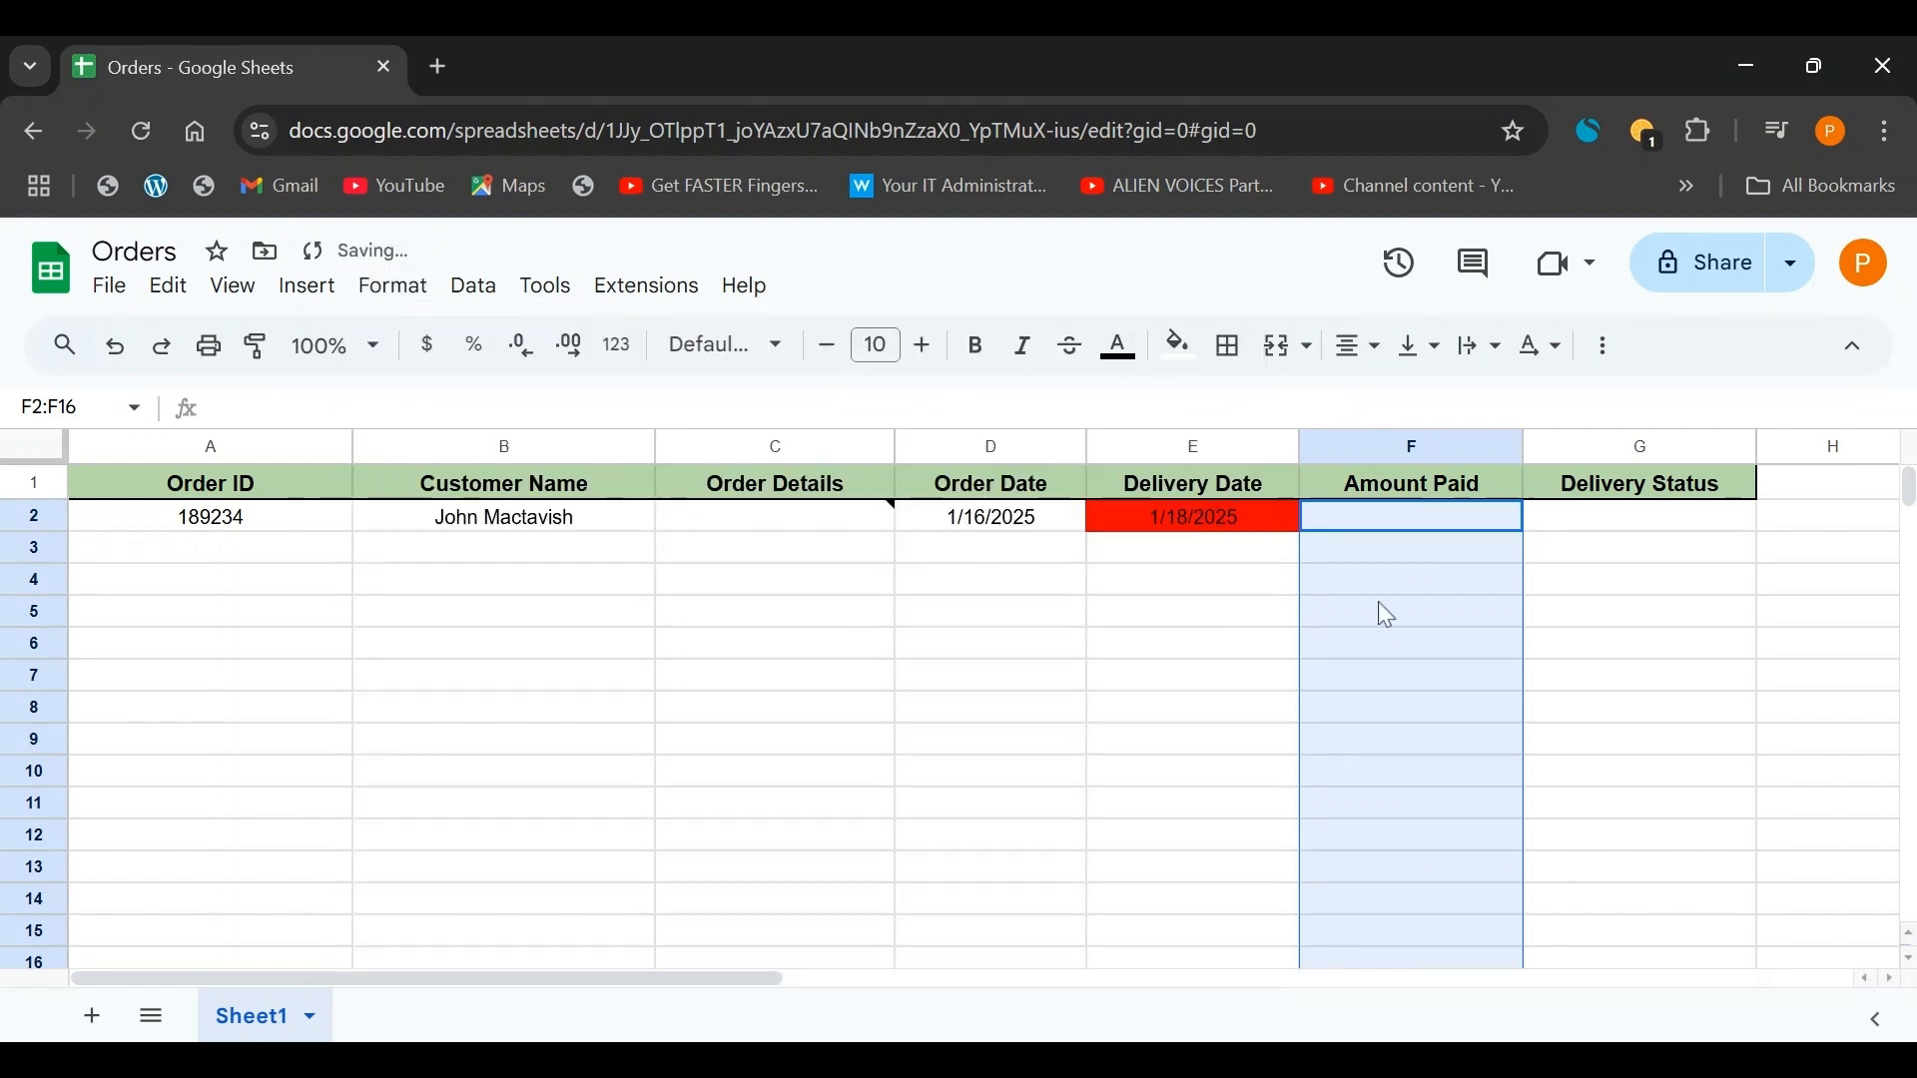
left_click(1438, 524)
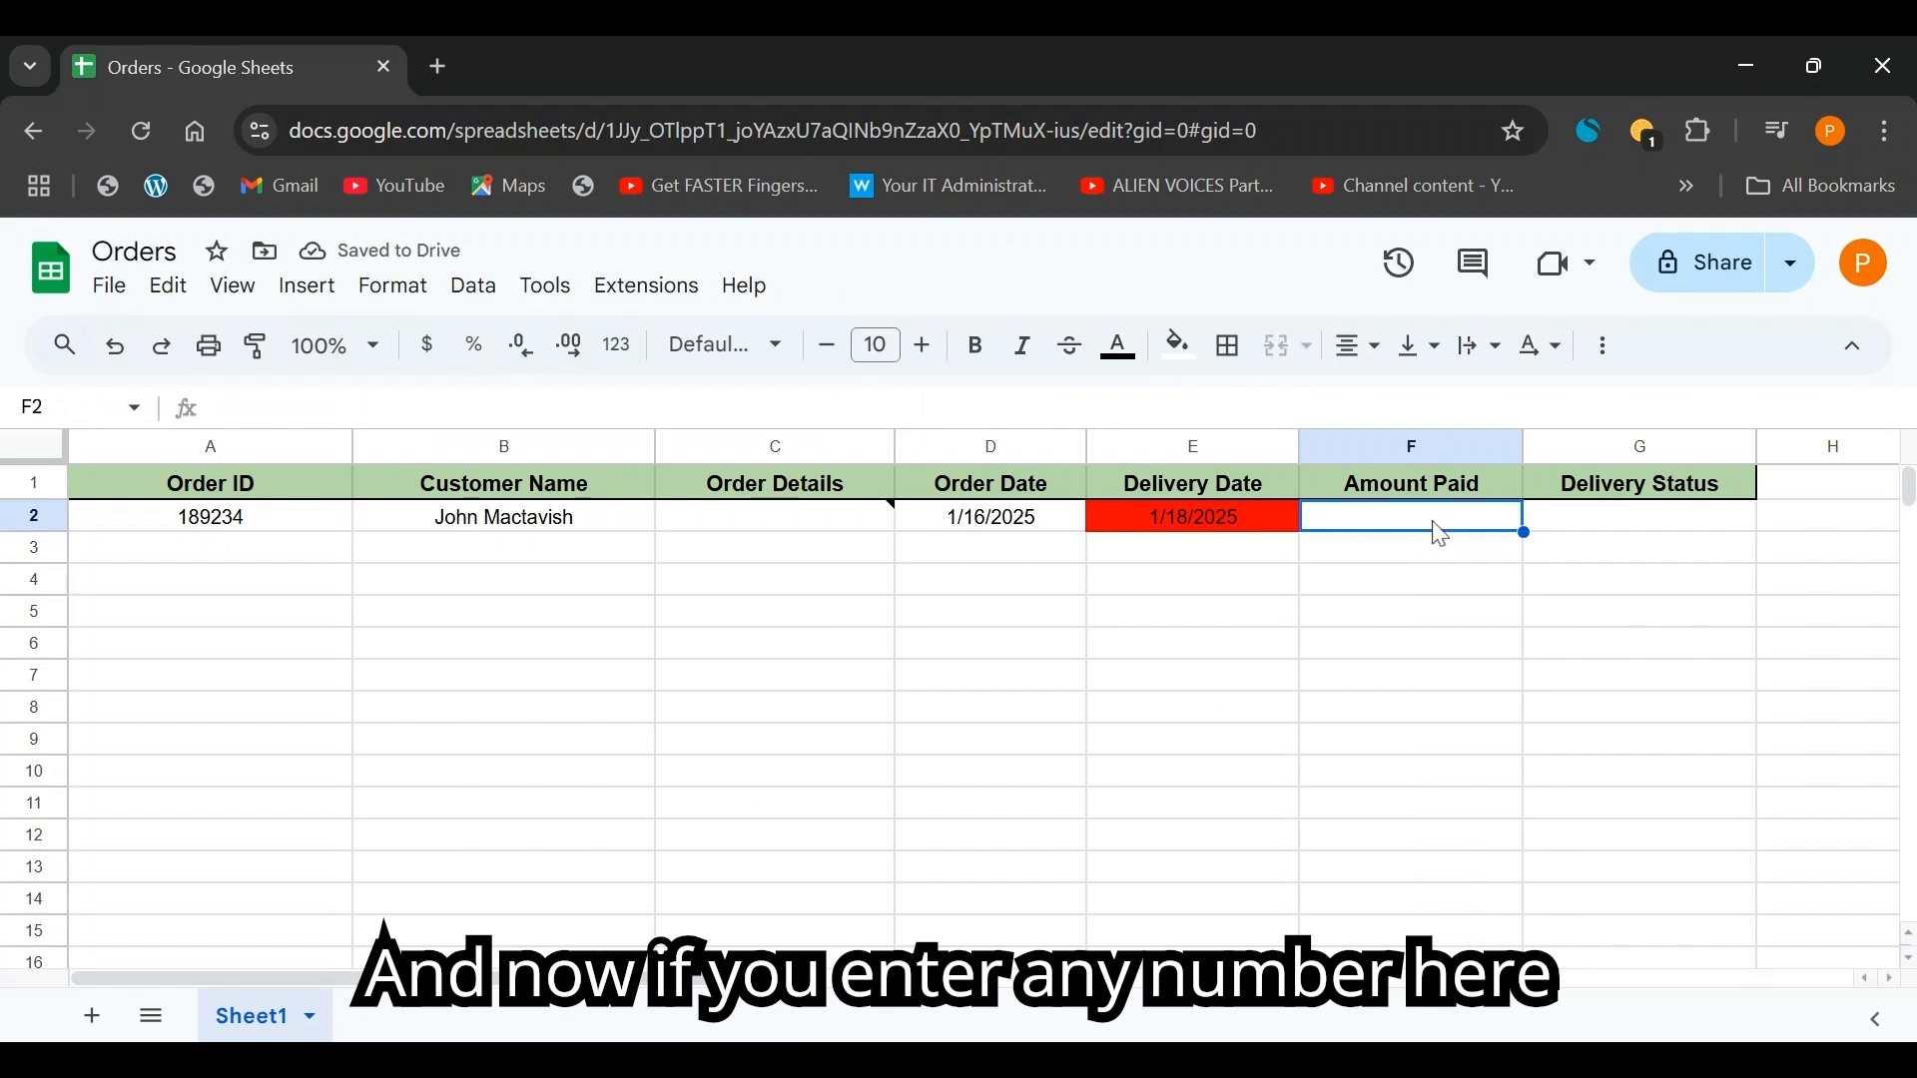
- Enter 1000 as the amount paid in F2 and widen the Delivery Status column
type("1000")
key("Return")
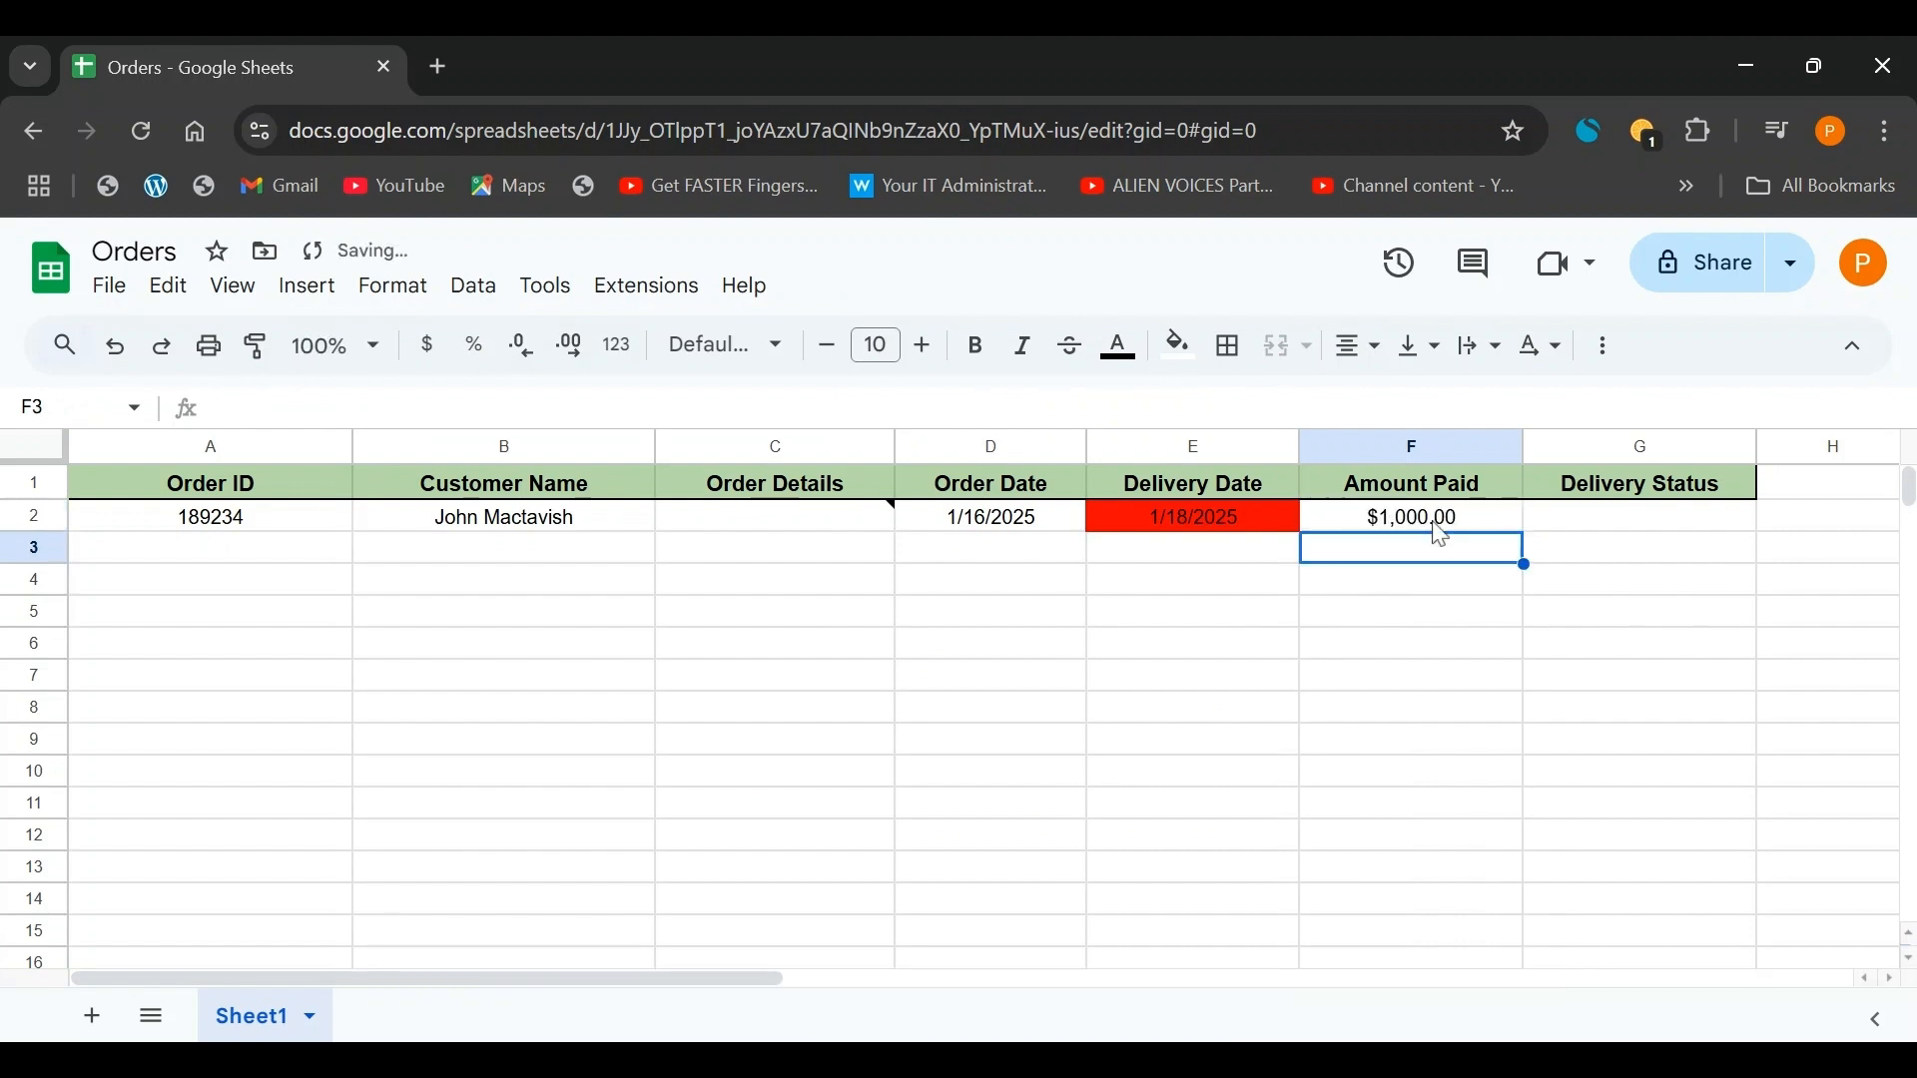
left_click(1658, 524)
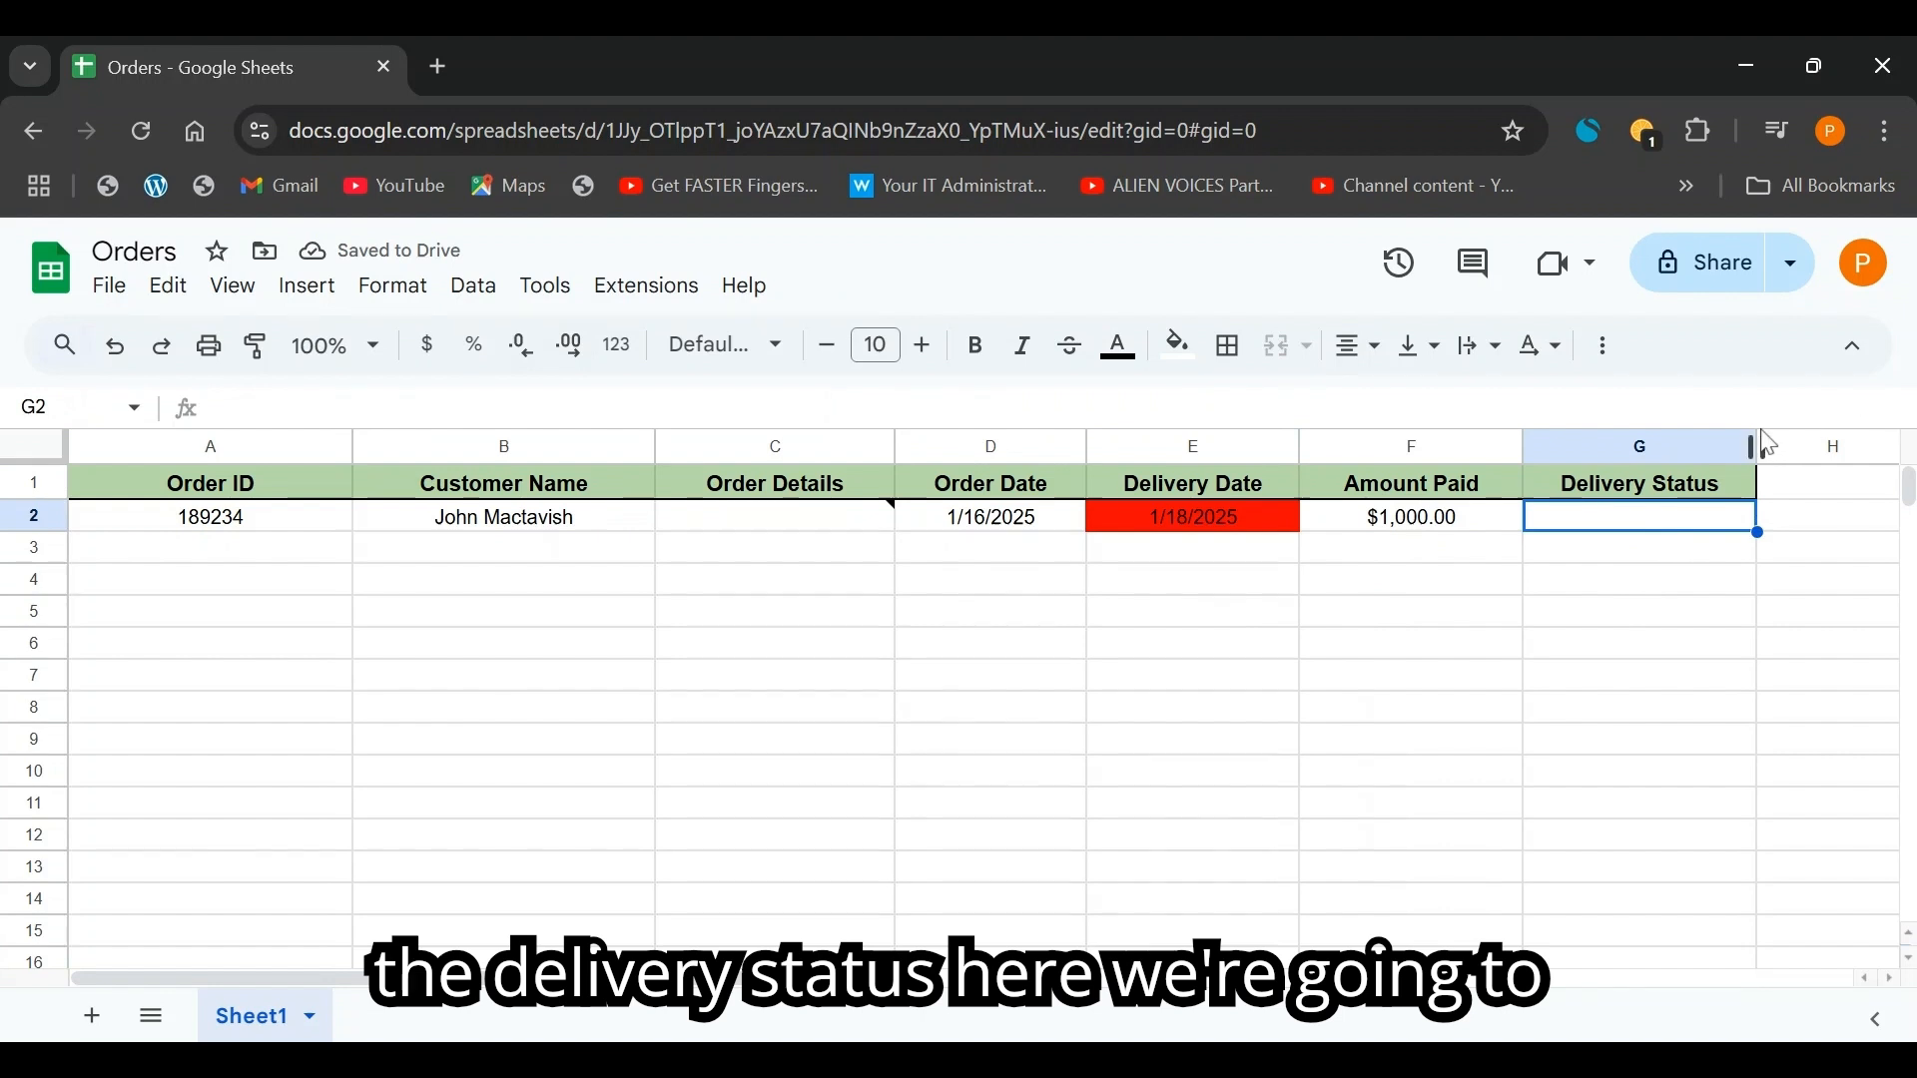
left_click_drag(1762, 446, 1834, 446)
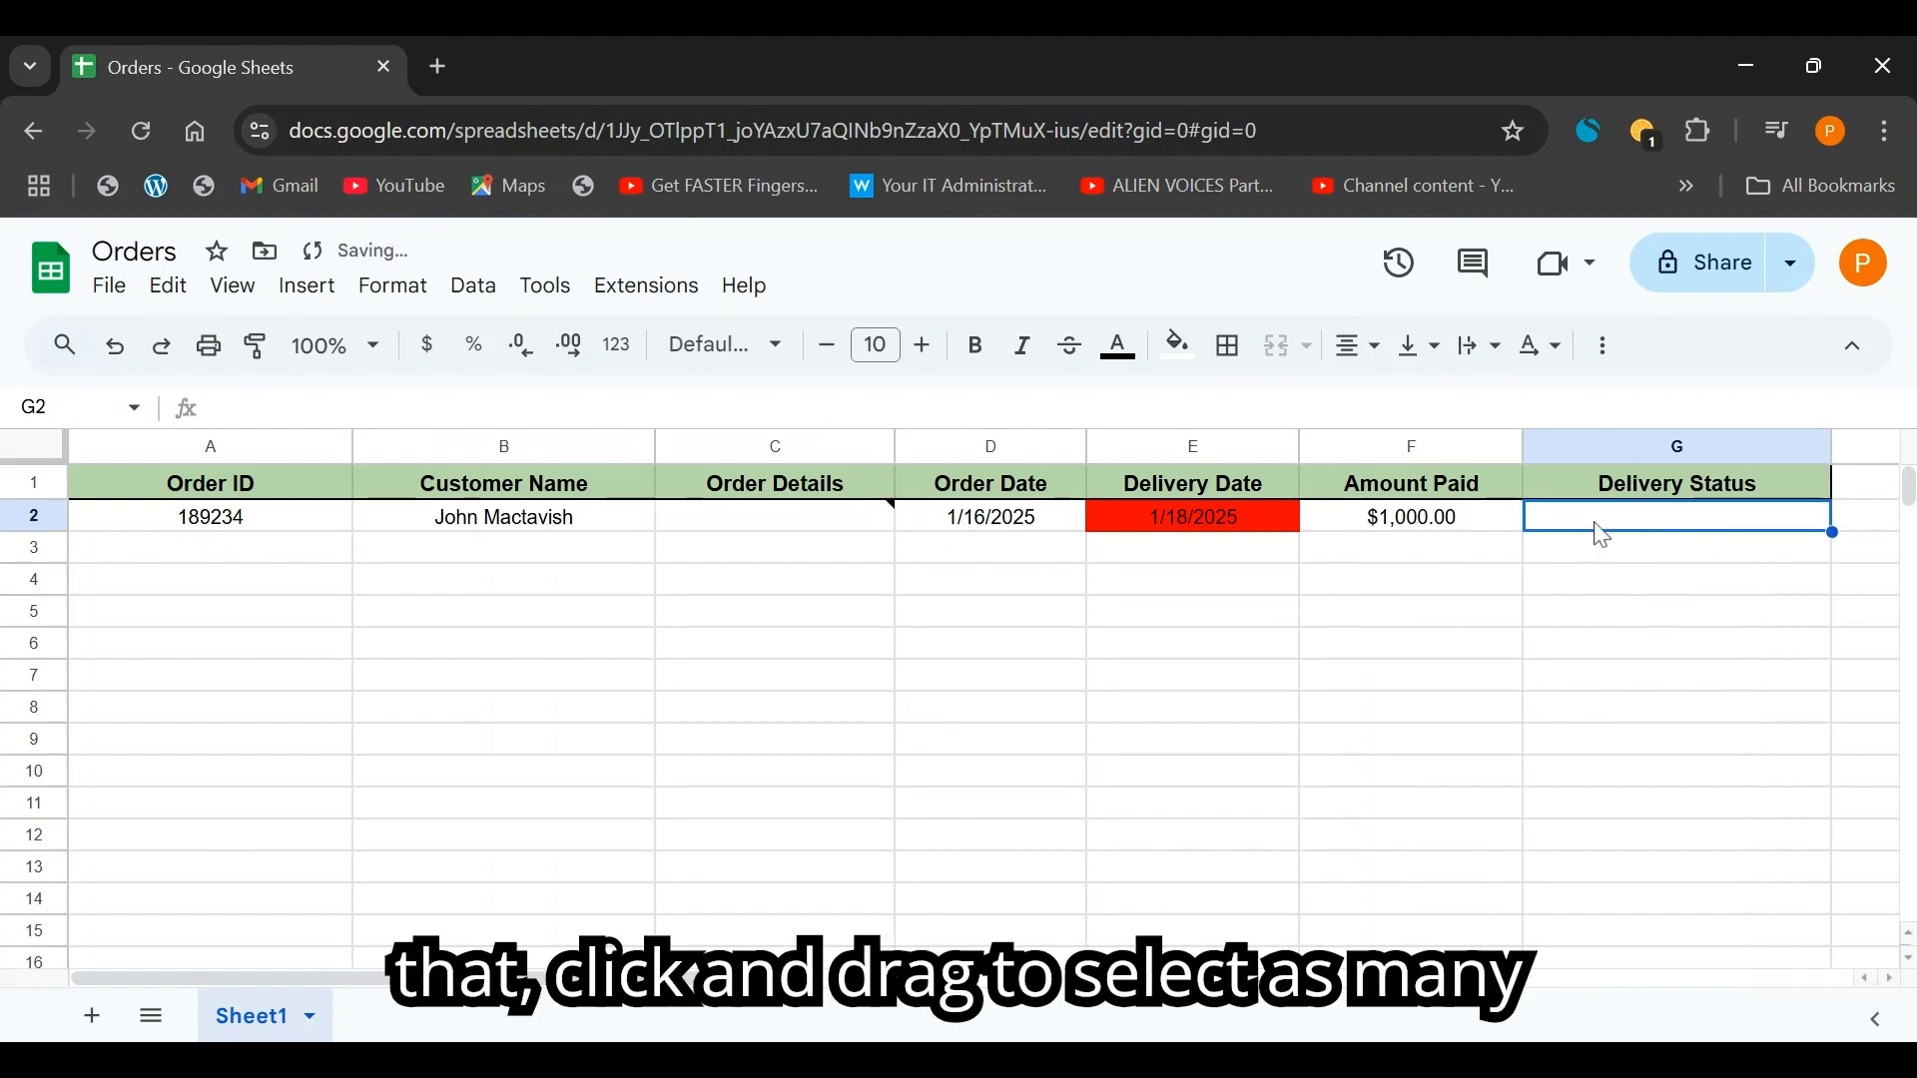
- Insert a dropdown in the Delivery Status cells G2:G16
left_click_drag(1604, 559, 1620, 962)
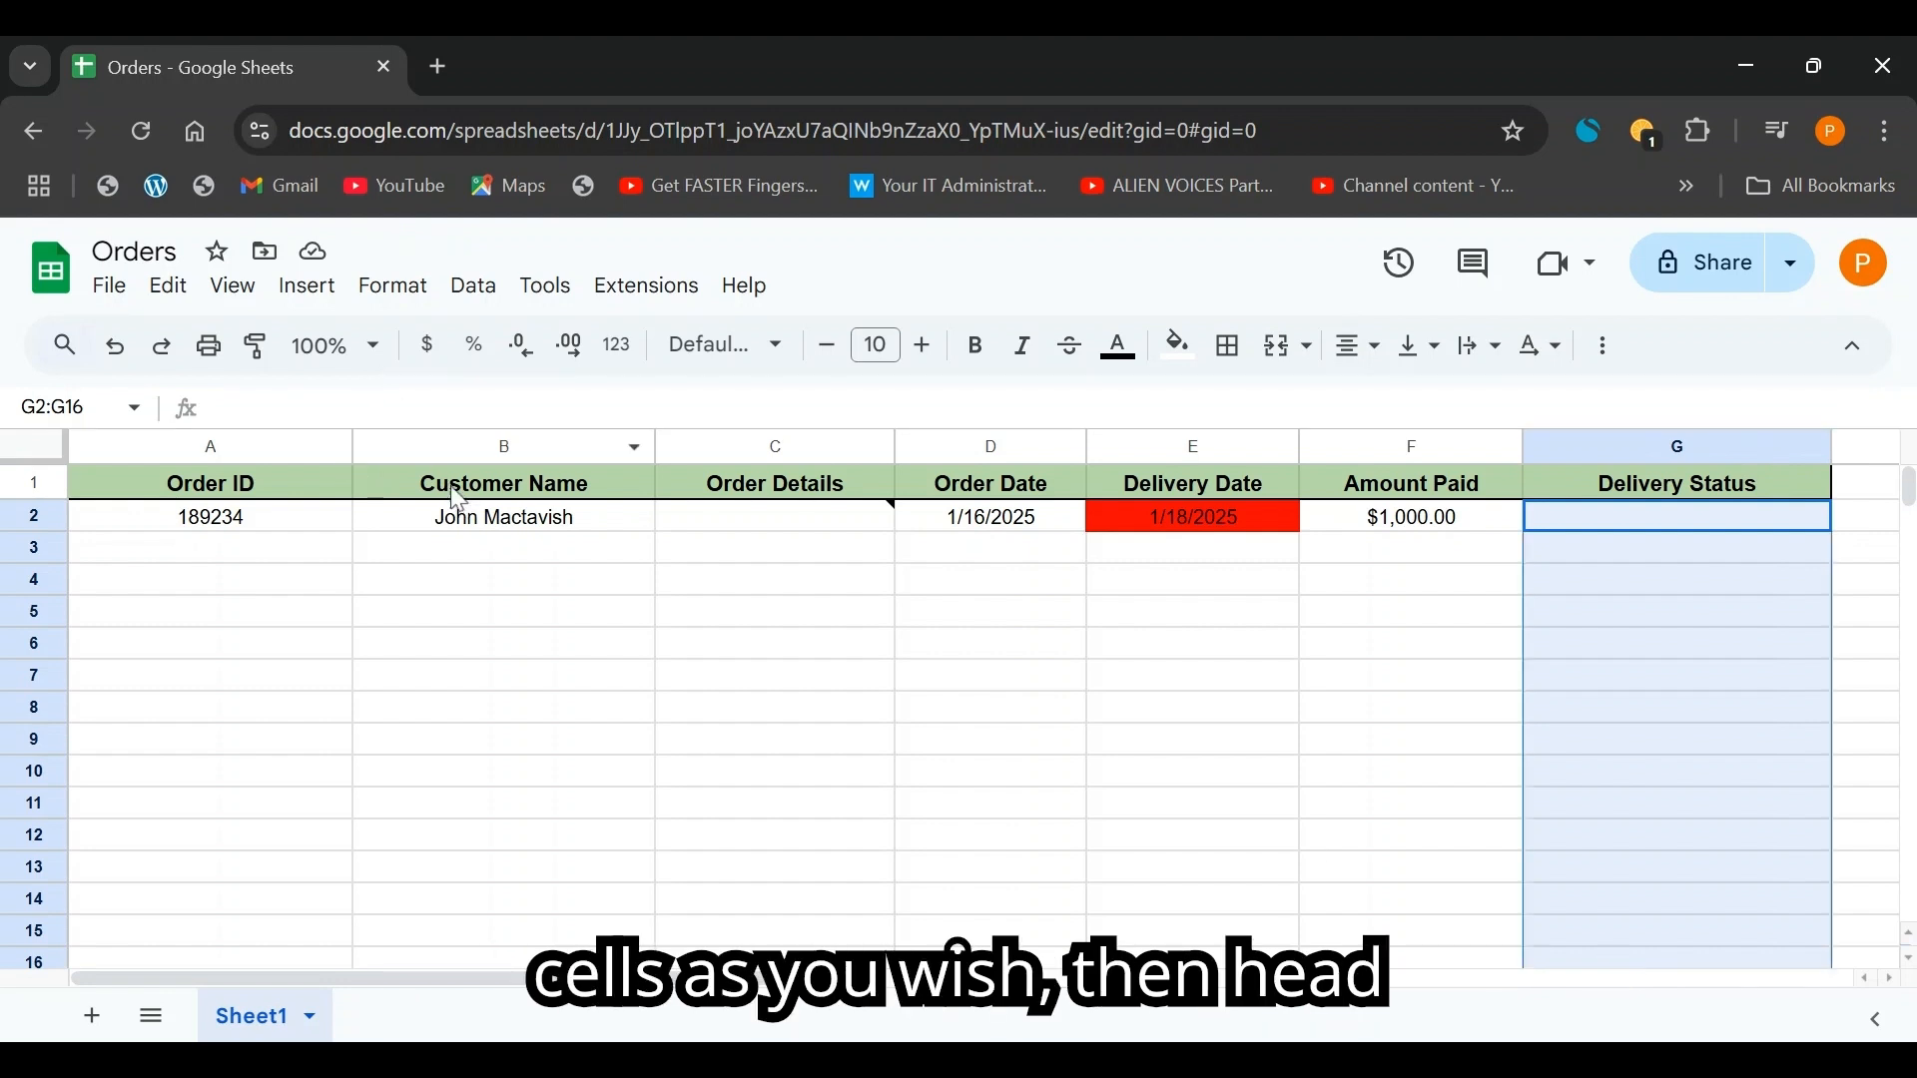
left_click(308, 288)
scroll(449, 590, "down", 3)
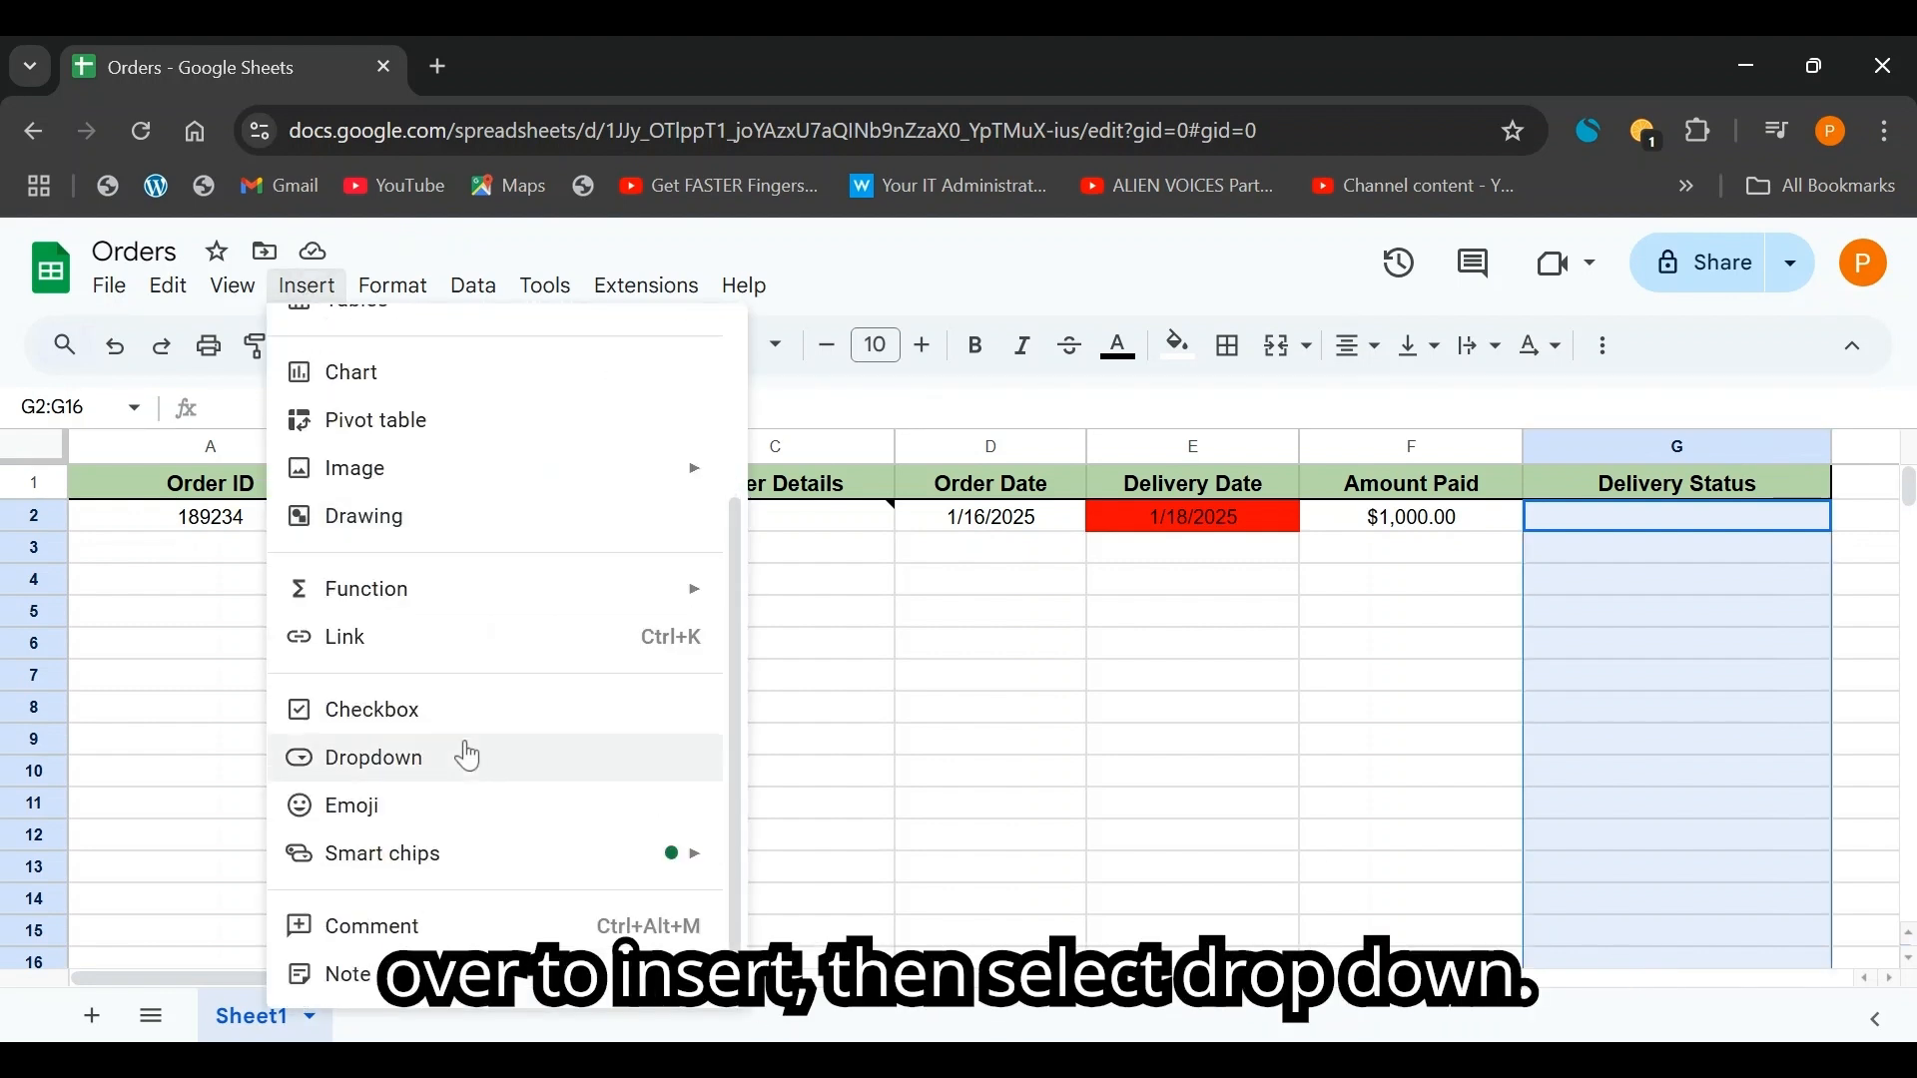
left_click(462, 775)
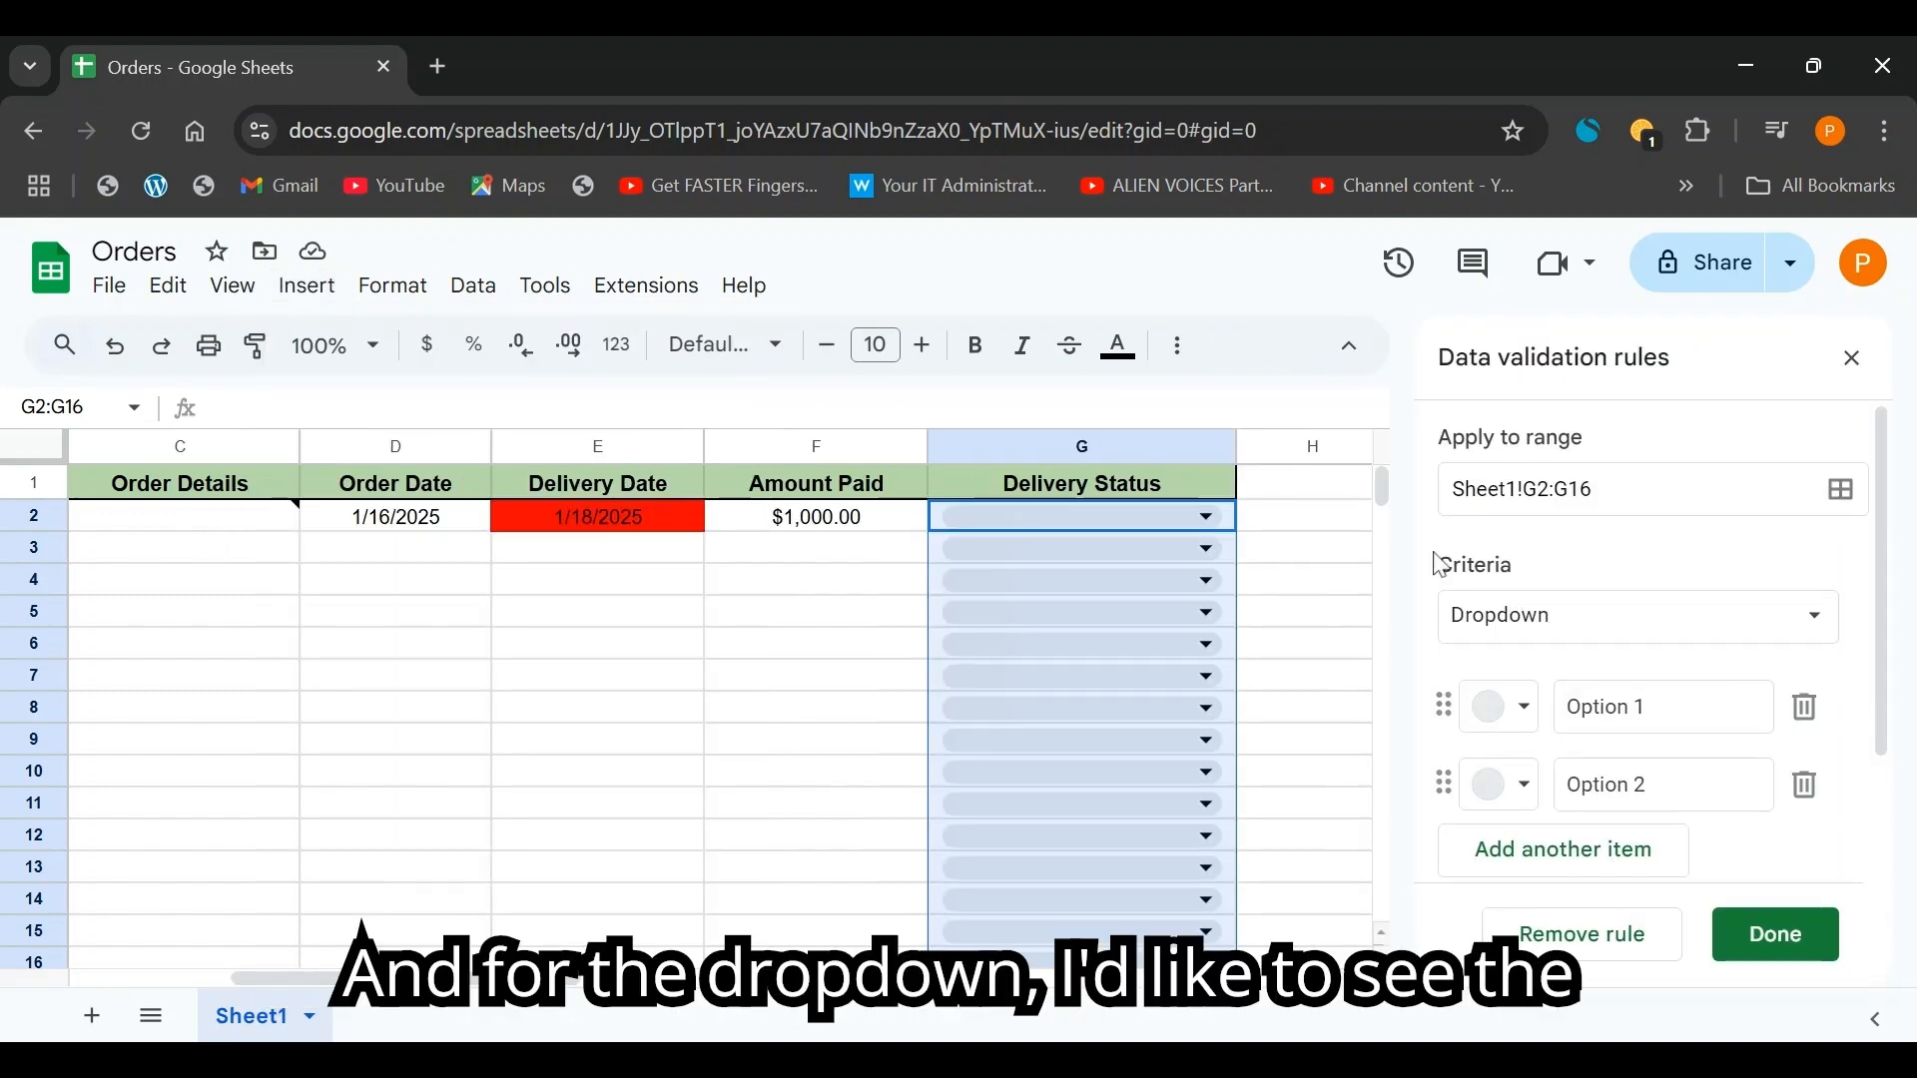
- Name the first dropdown option Pending and colour it light yellow
left_click(1677, 719)
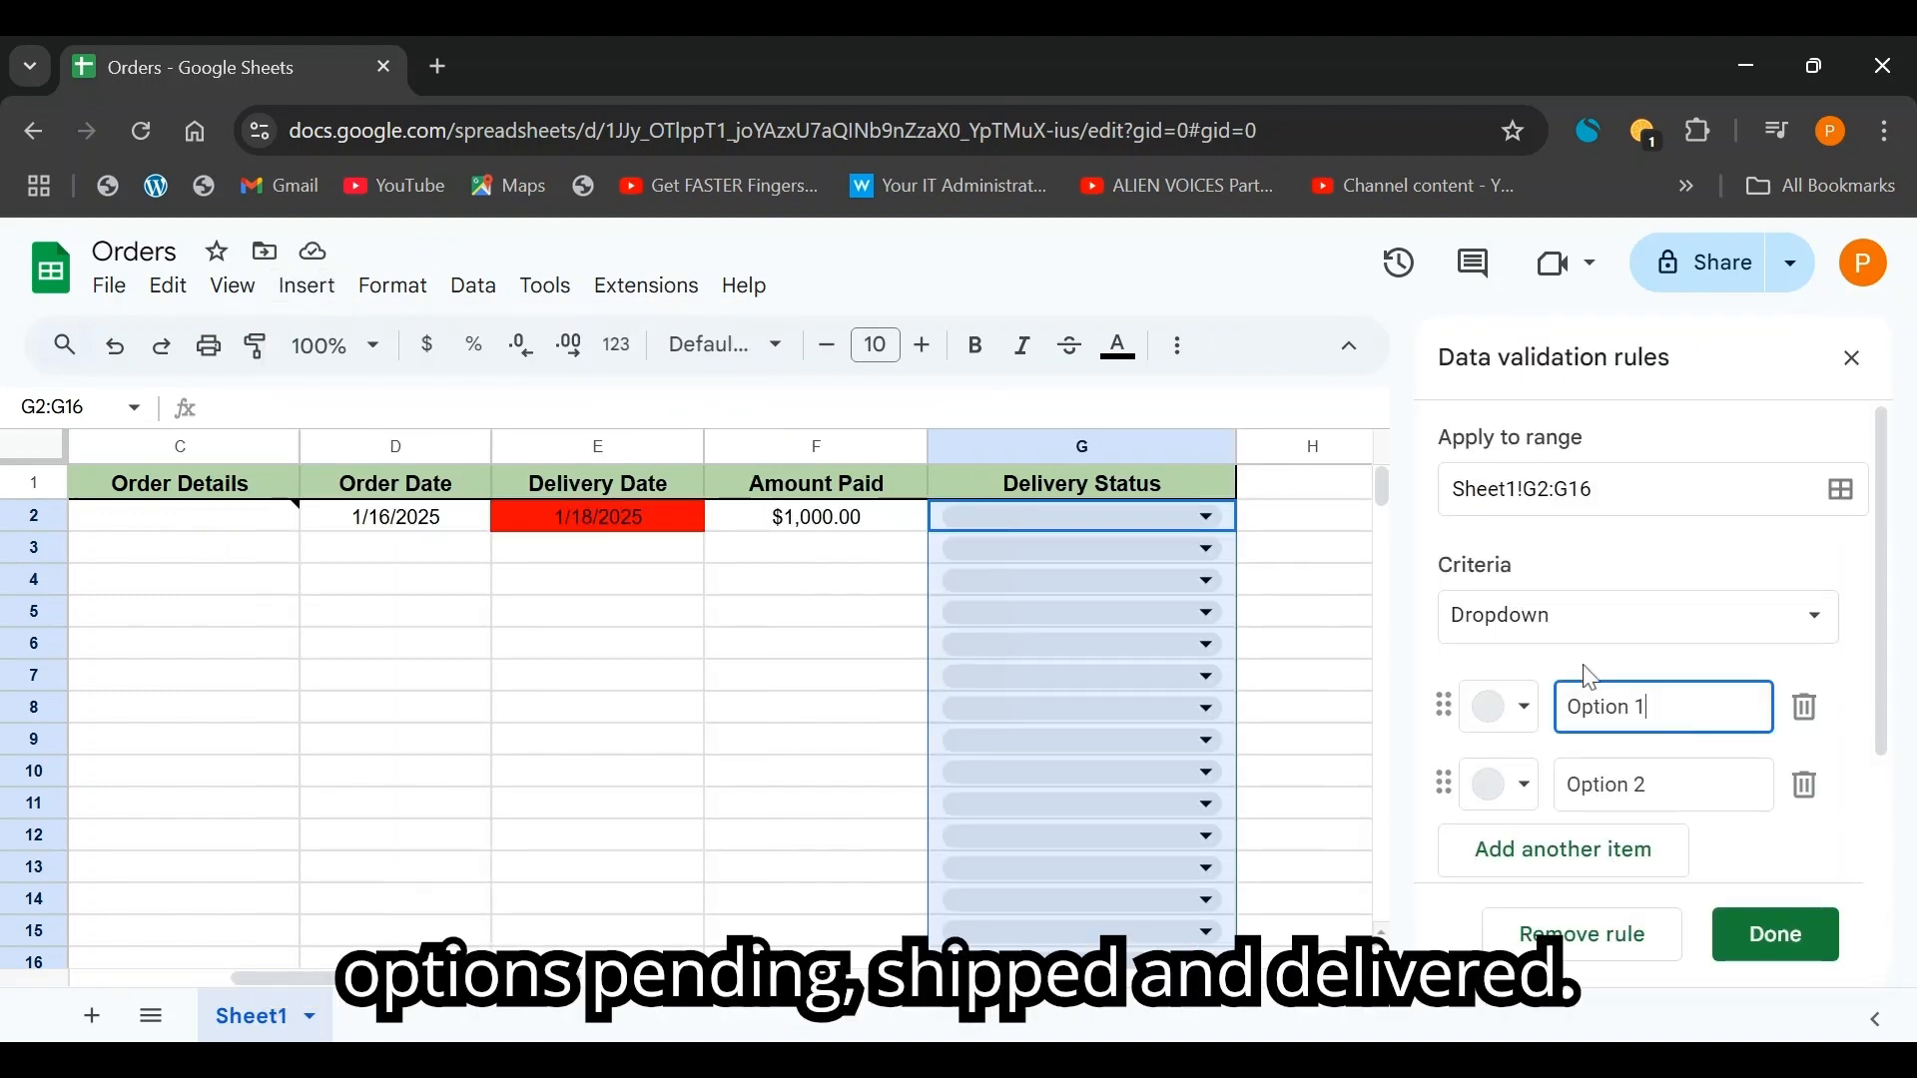
left_click_drag(1670, 717, 1565, 717)
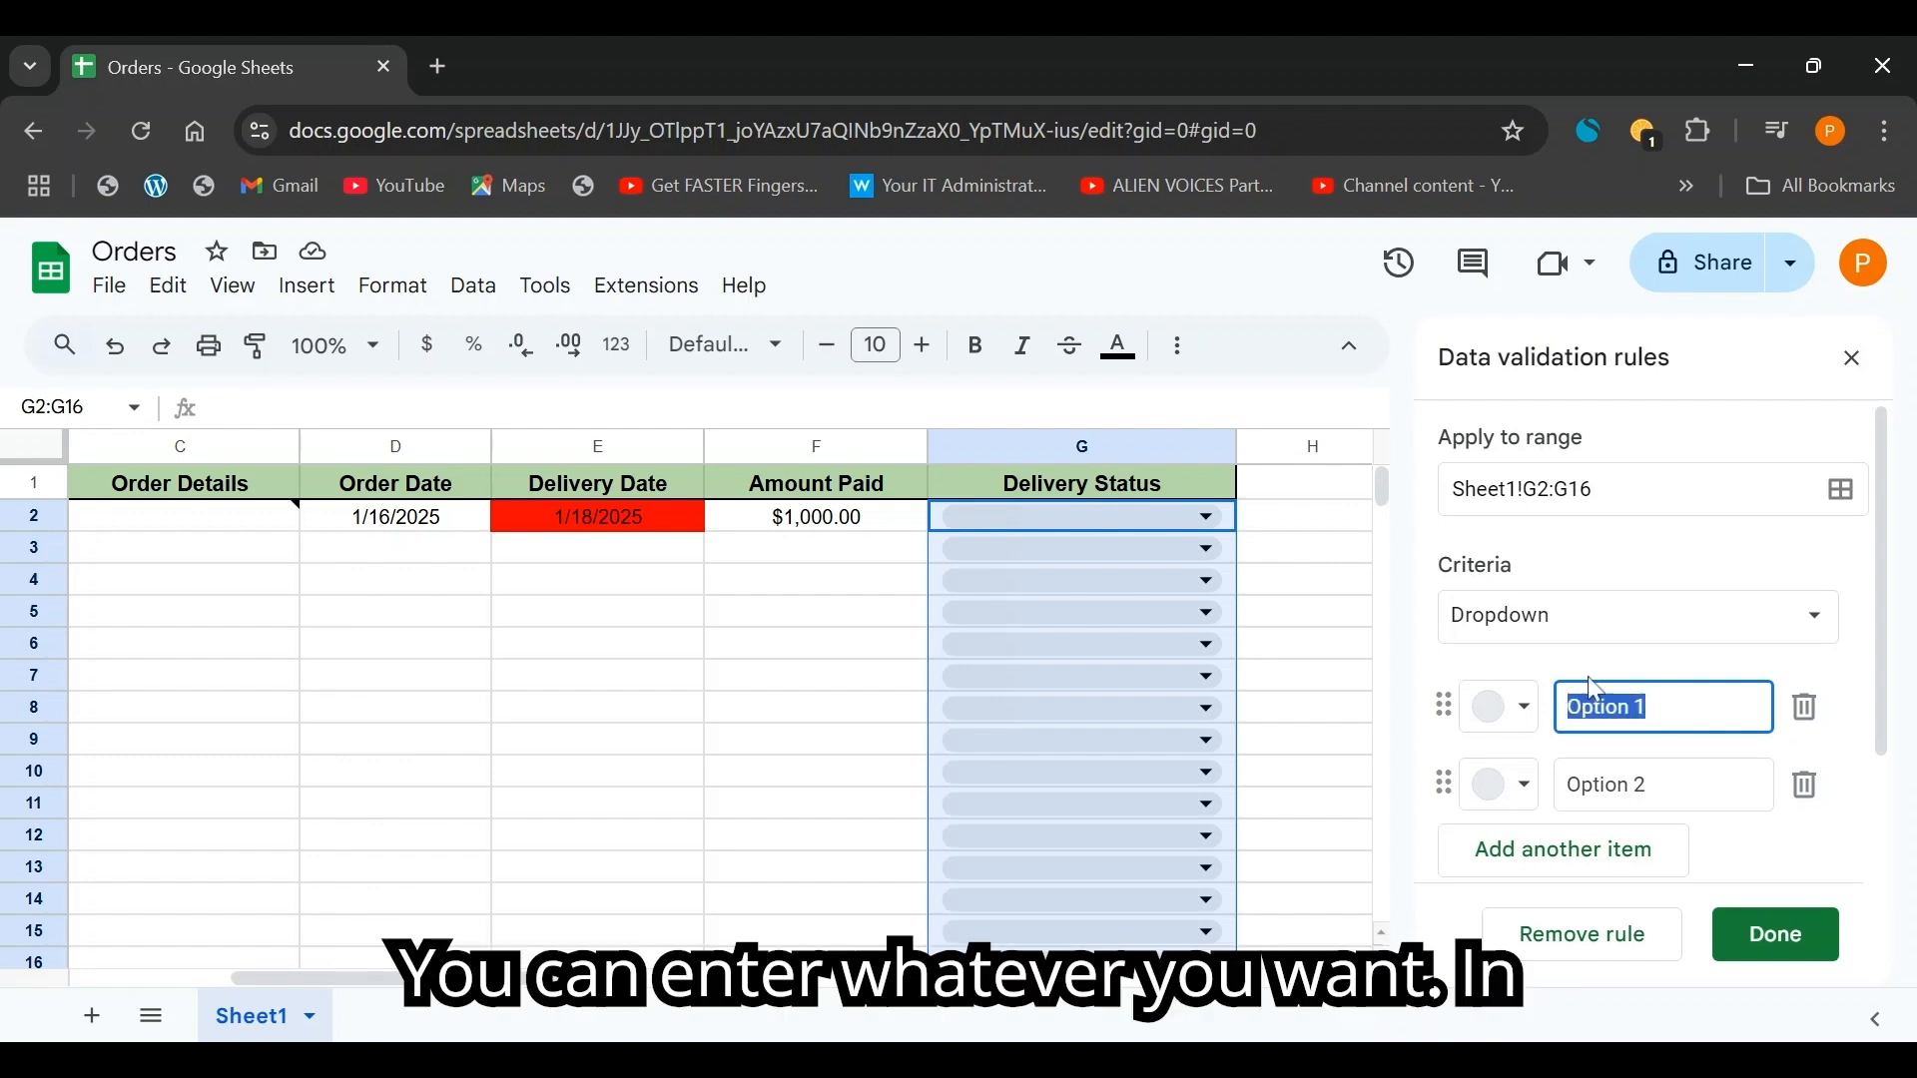
type("Pending")
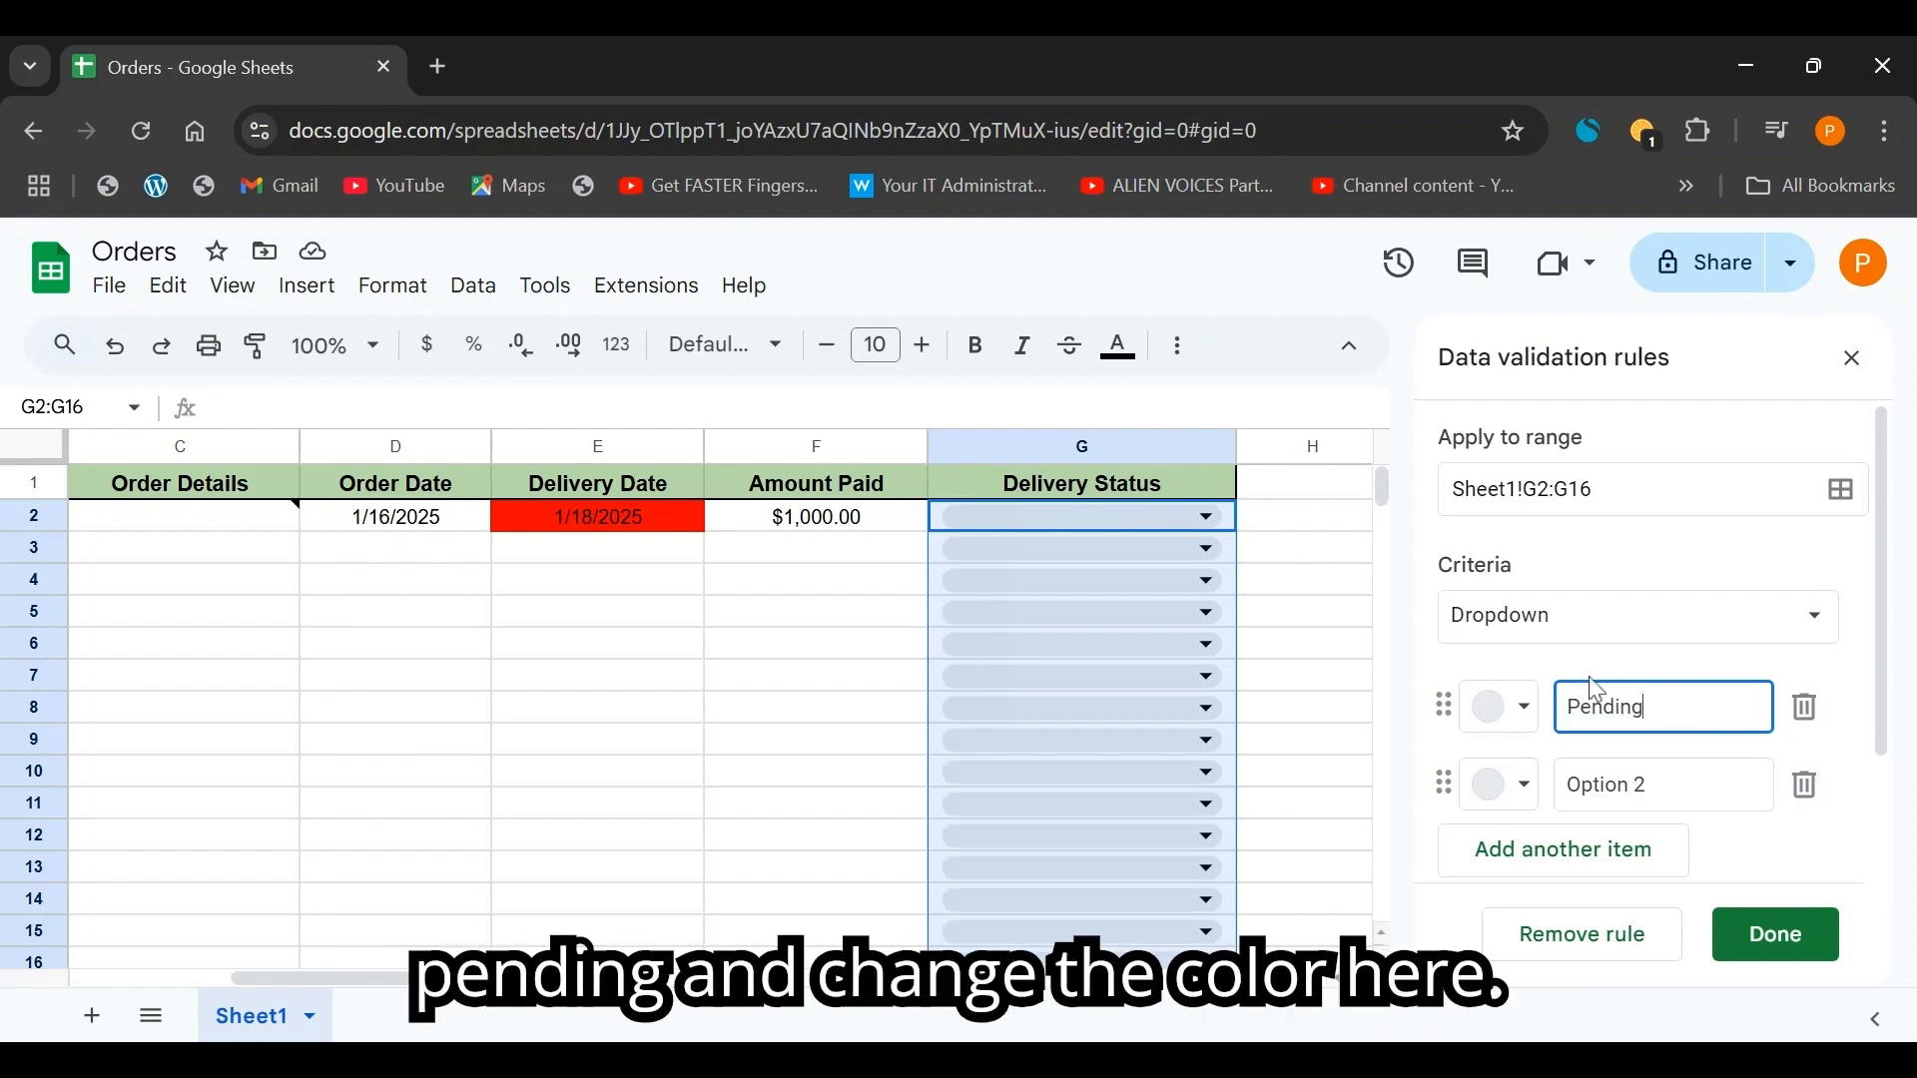
left_click(1508, 717)
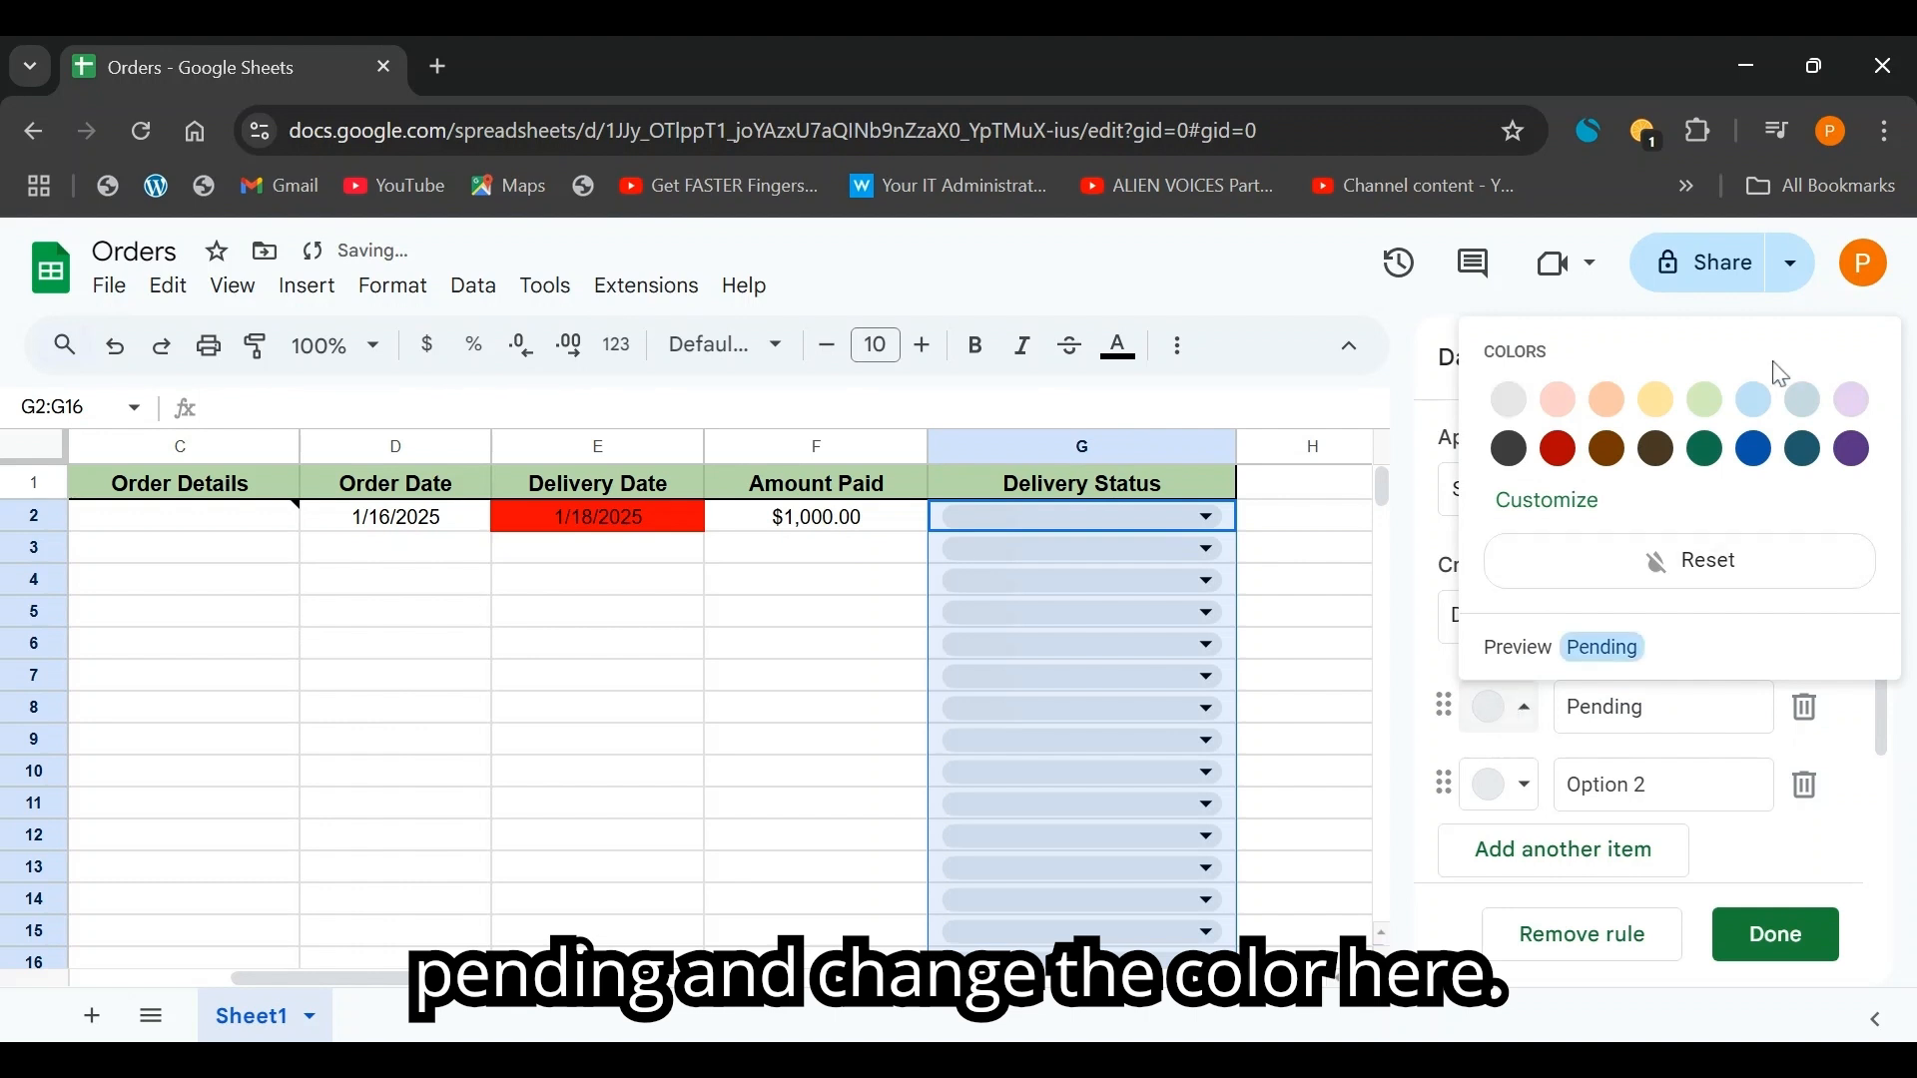
left_click(1651, 398)
- Name the second dropdown option Shipped and colour it light green
left_click(1686, 786)
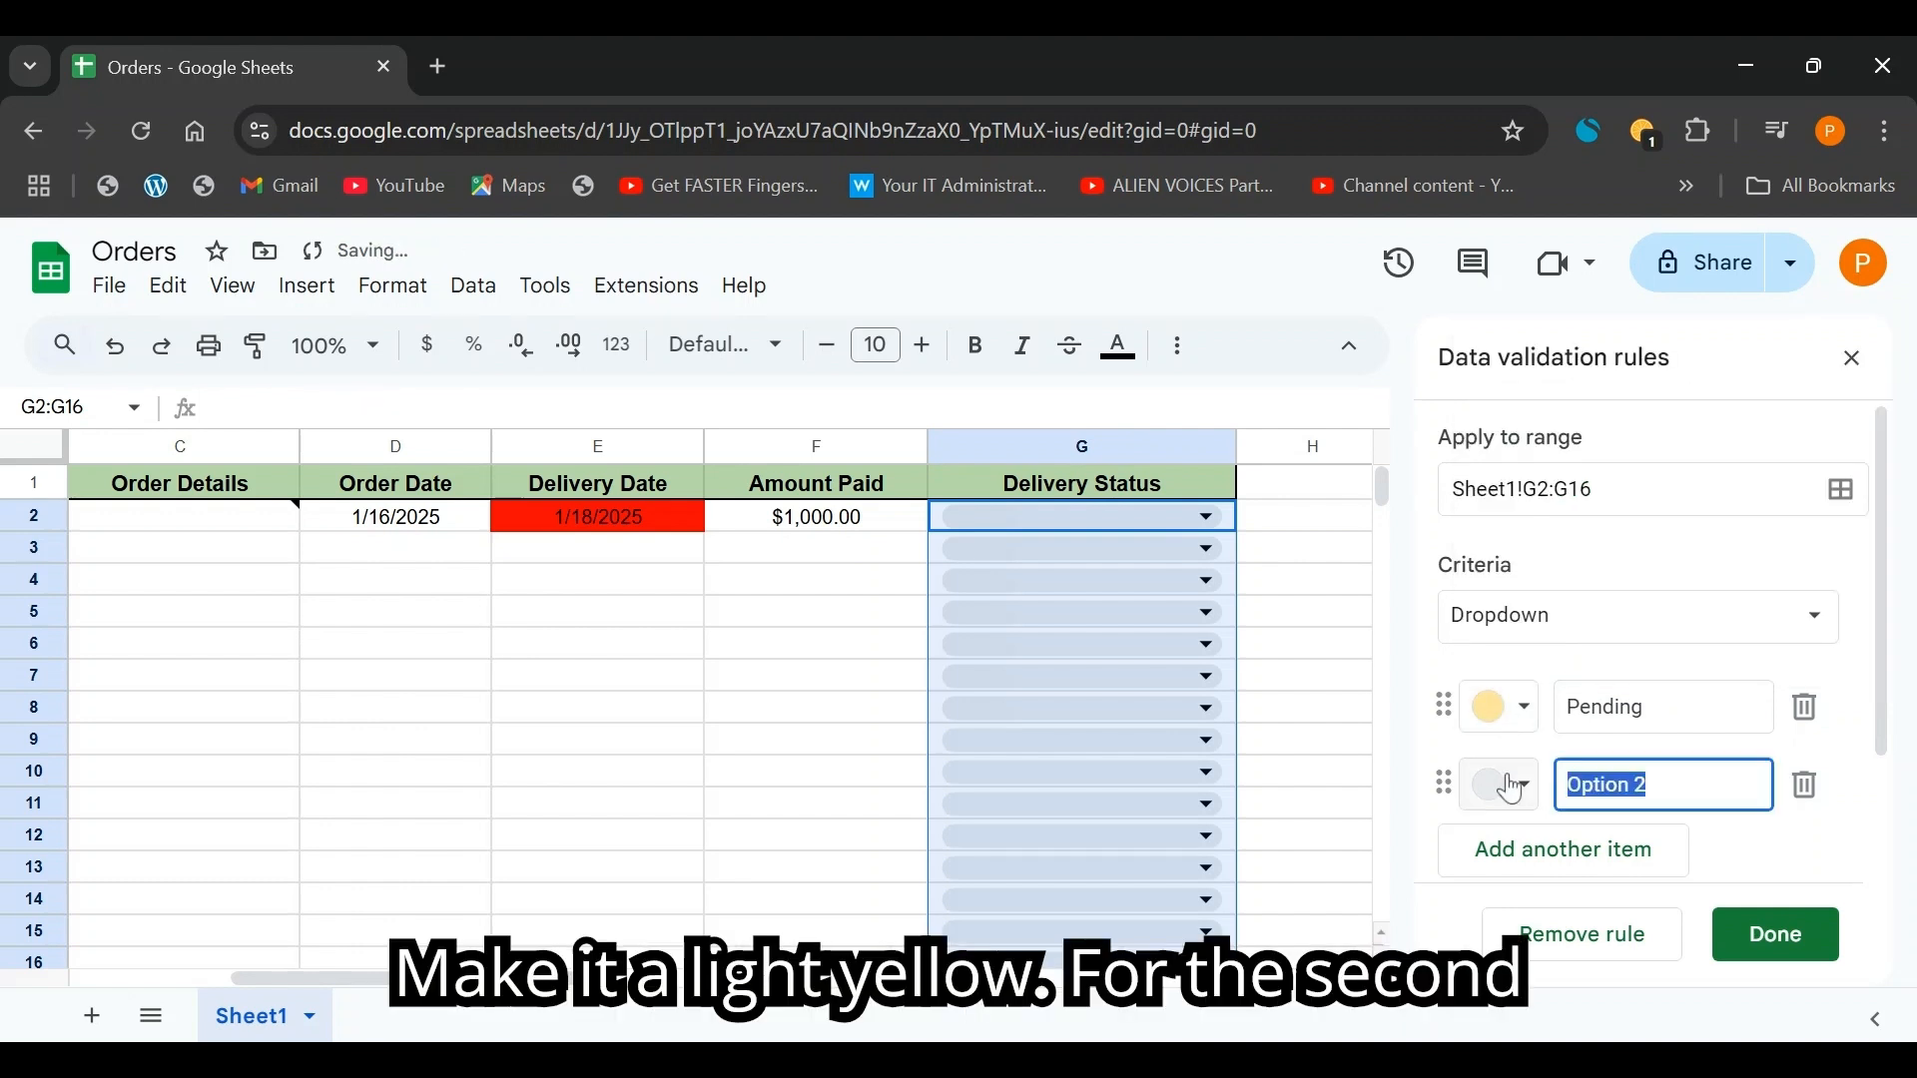
type("Shi")
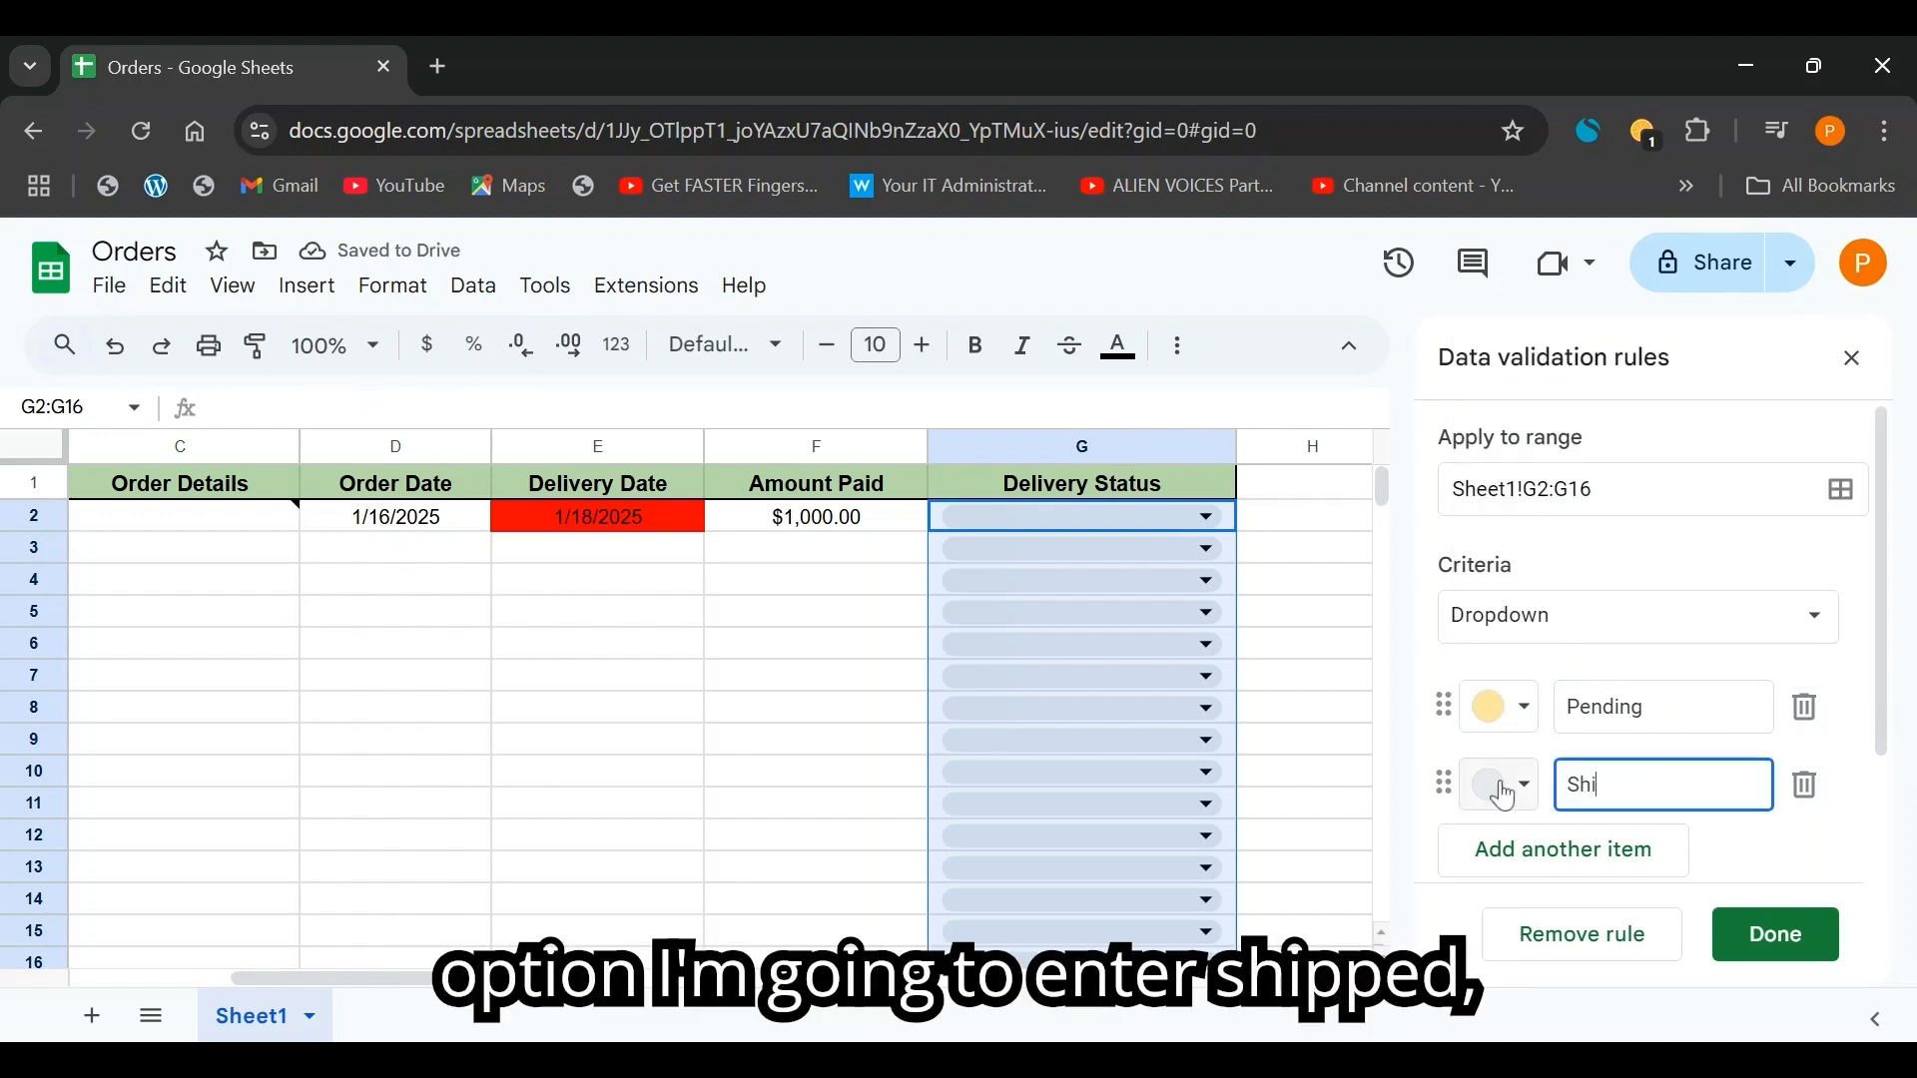
type("ppe")
key("BackSpace")
type("pe")
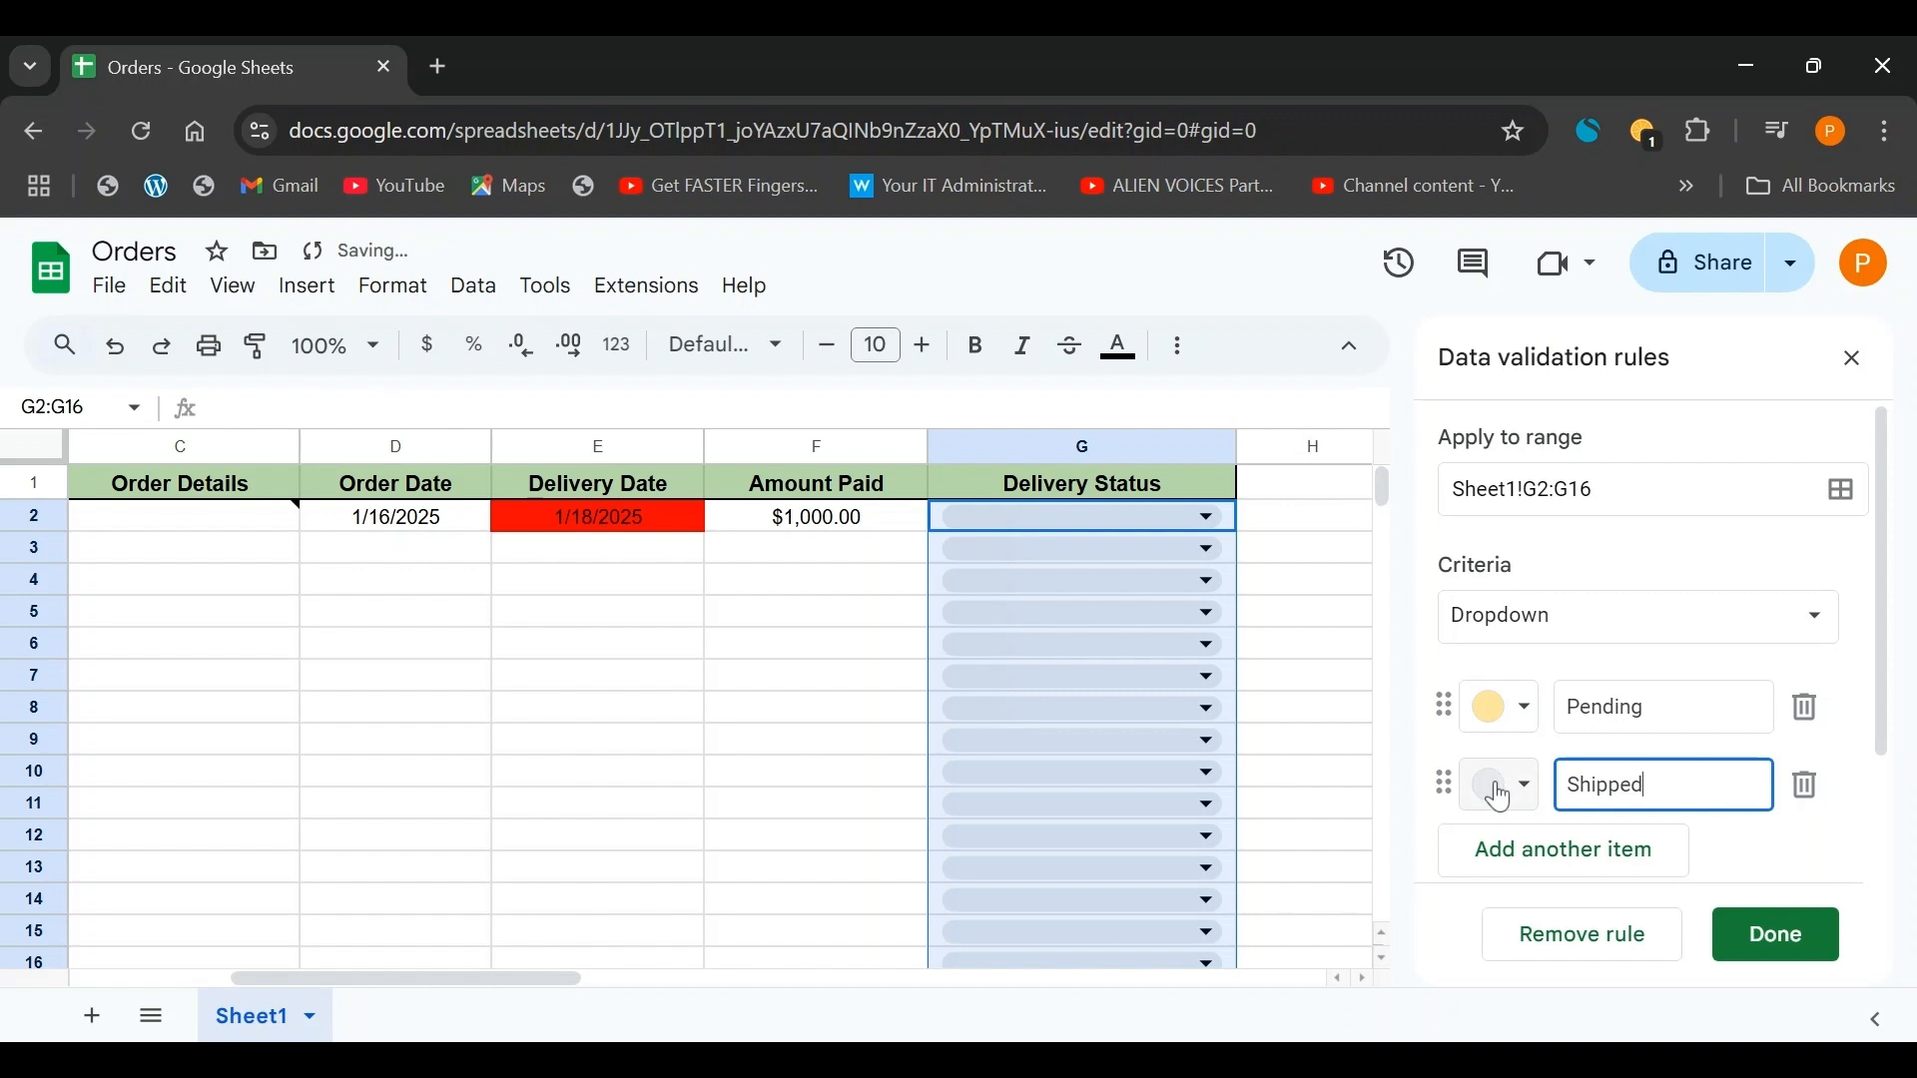
left_click(1501, 796)
left_click(1700, 479)
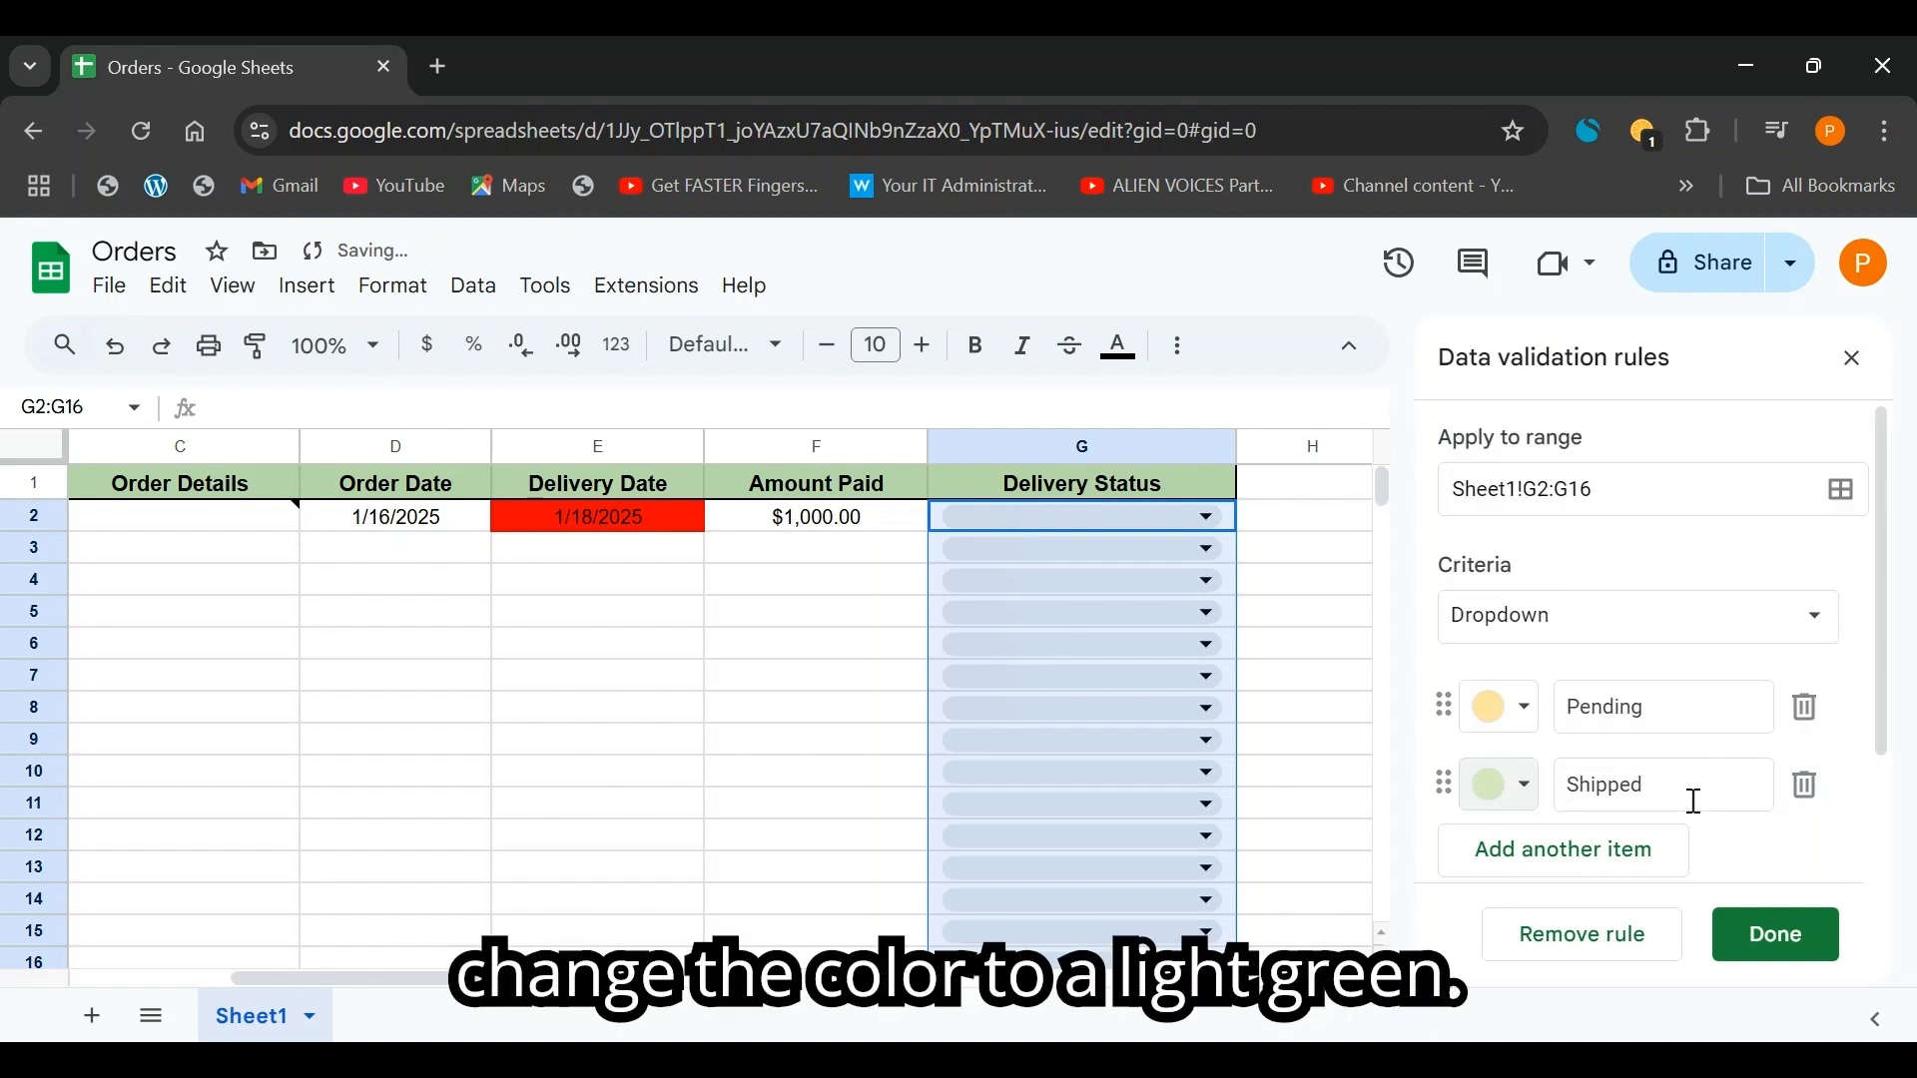
- Add a third dropdown option named Delivered in dark green and save the validation rule
scroll(1698, 819, "down", 2)
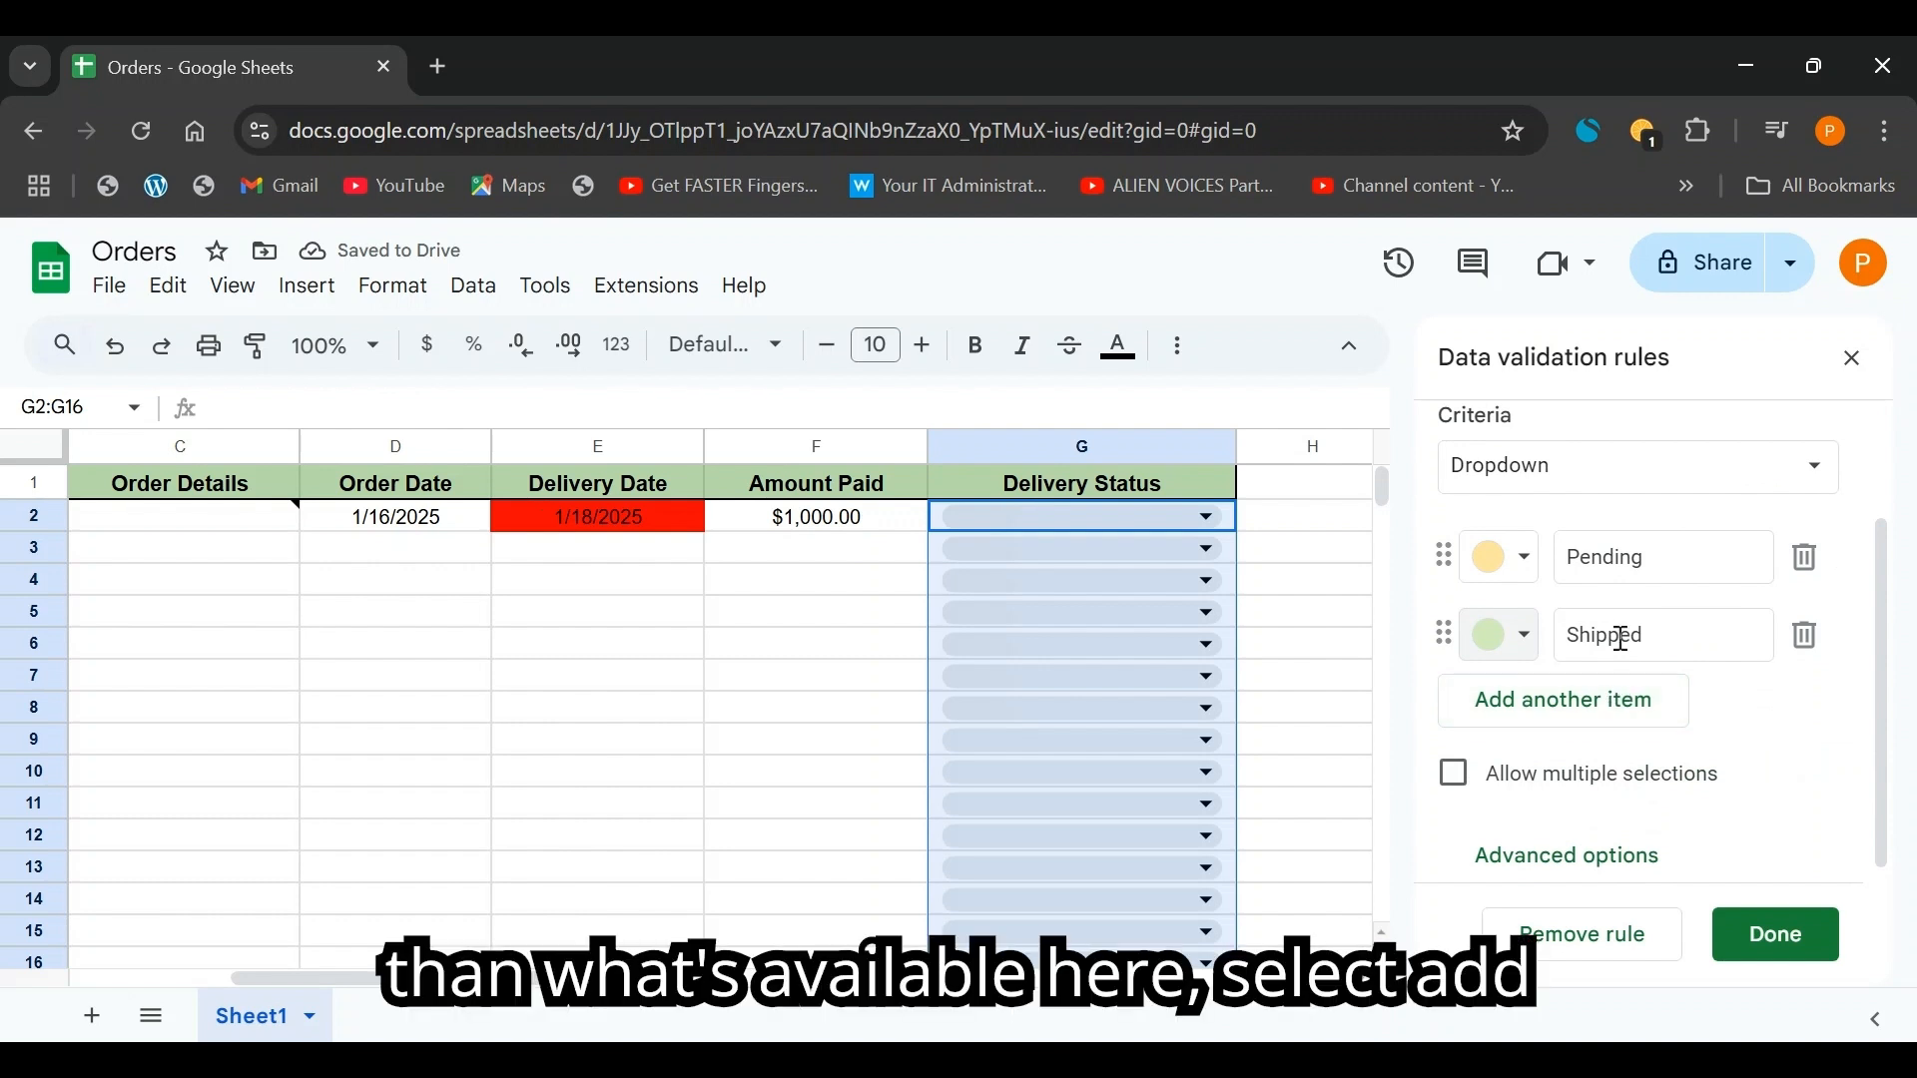
left_click(1605, 711)
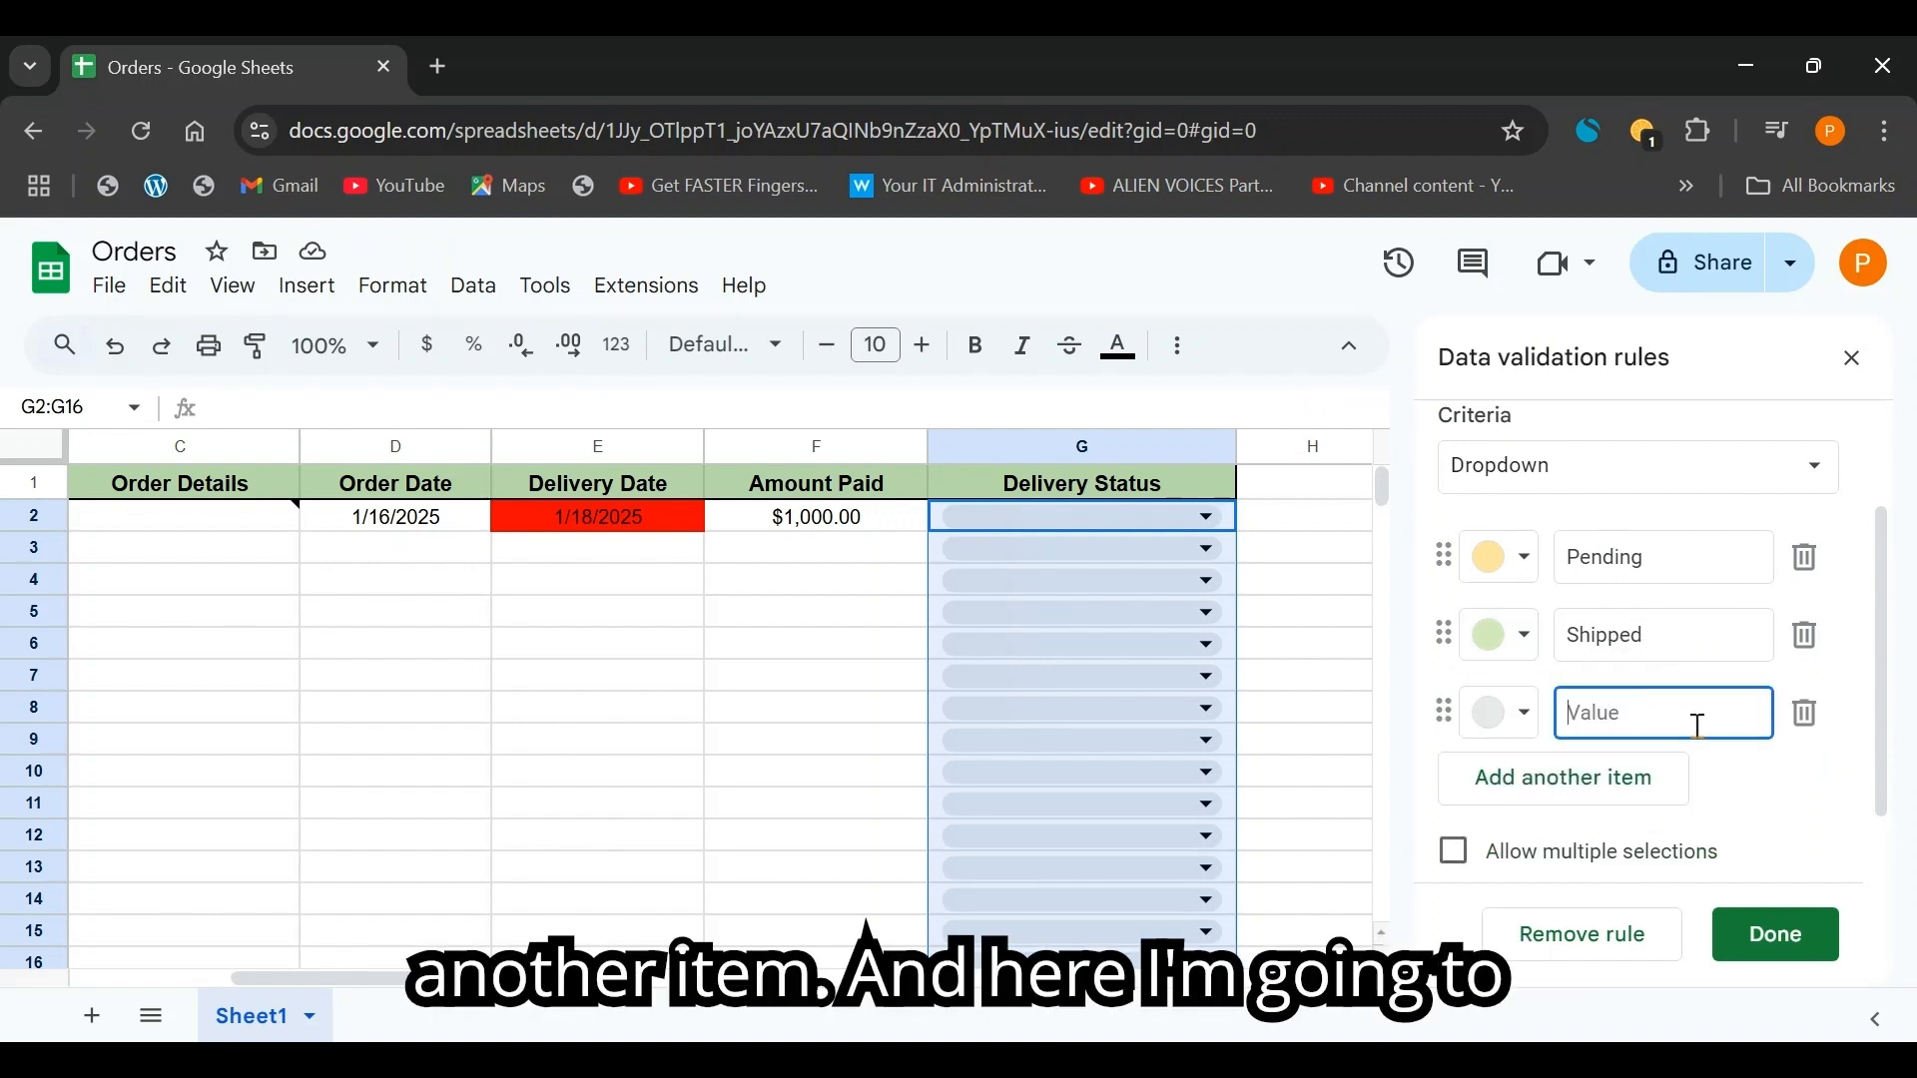
type("Deli")
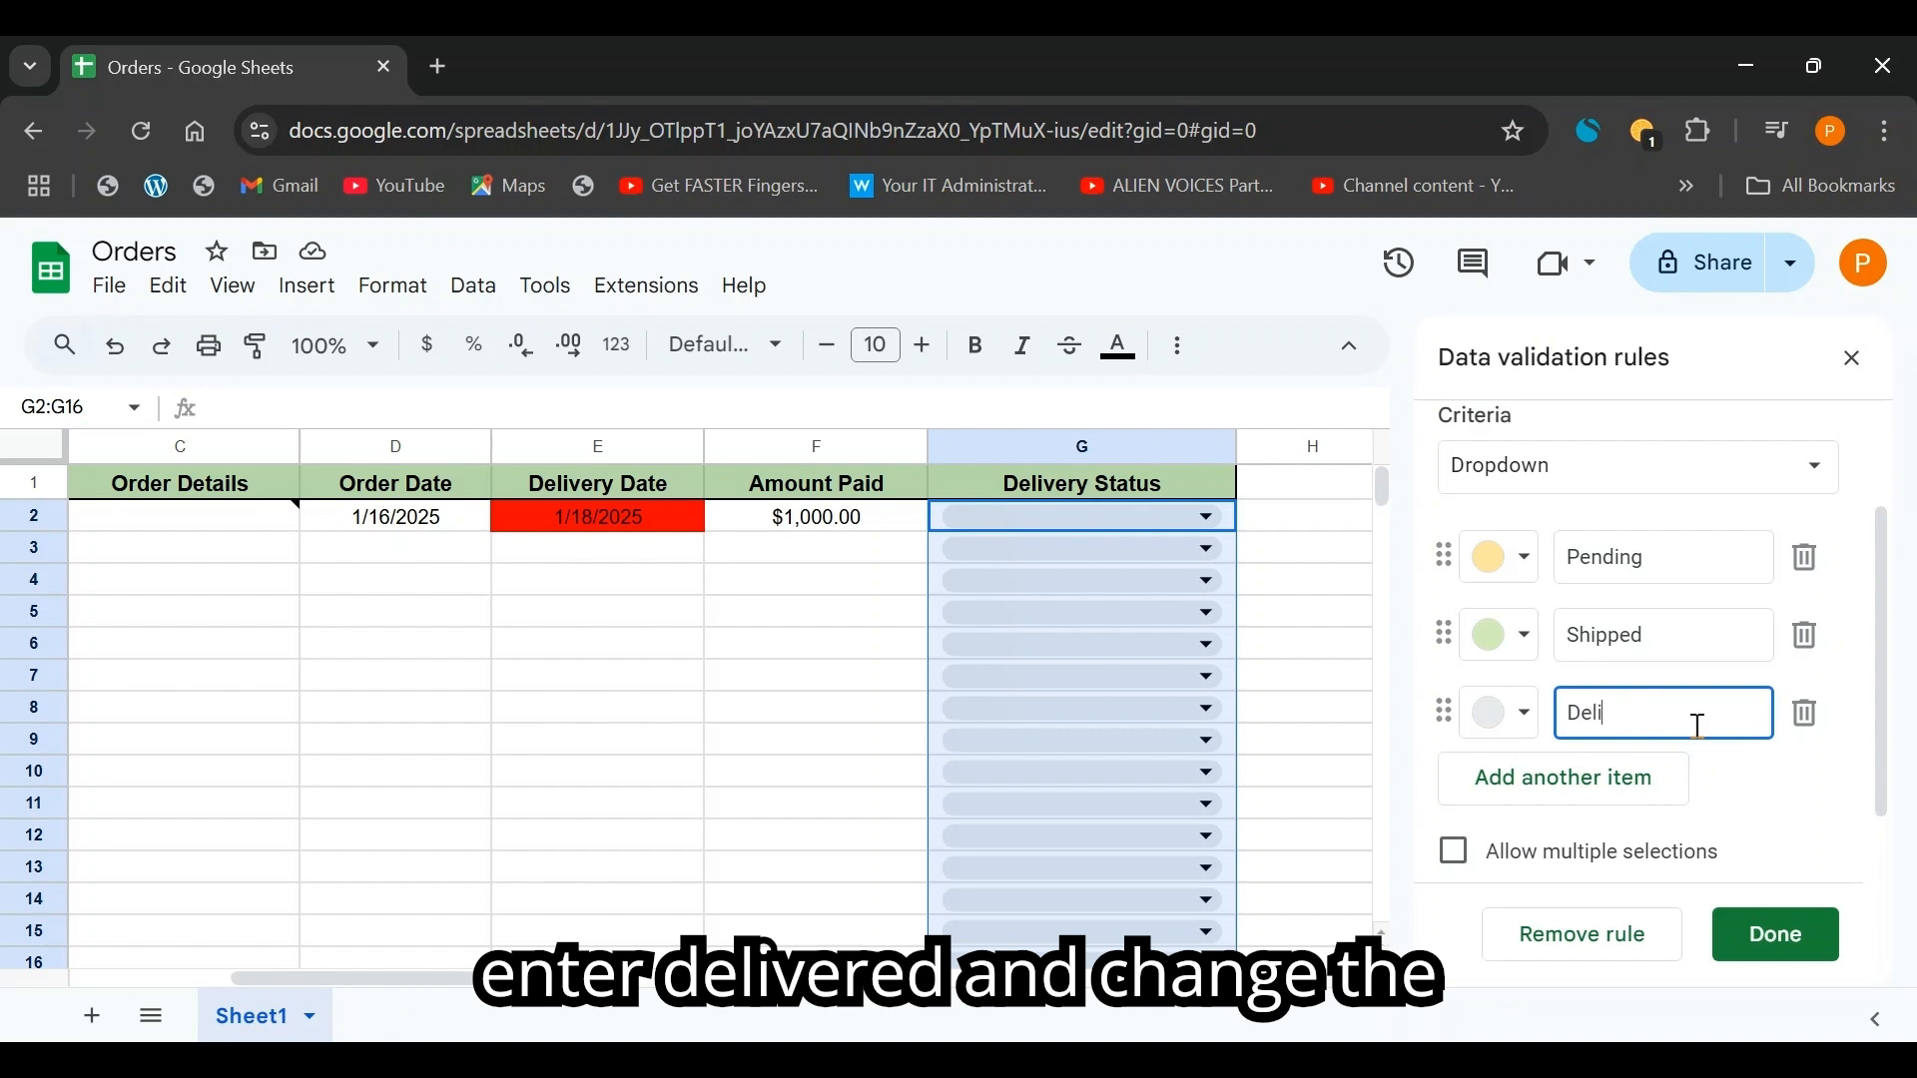
type("vered")
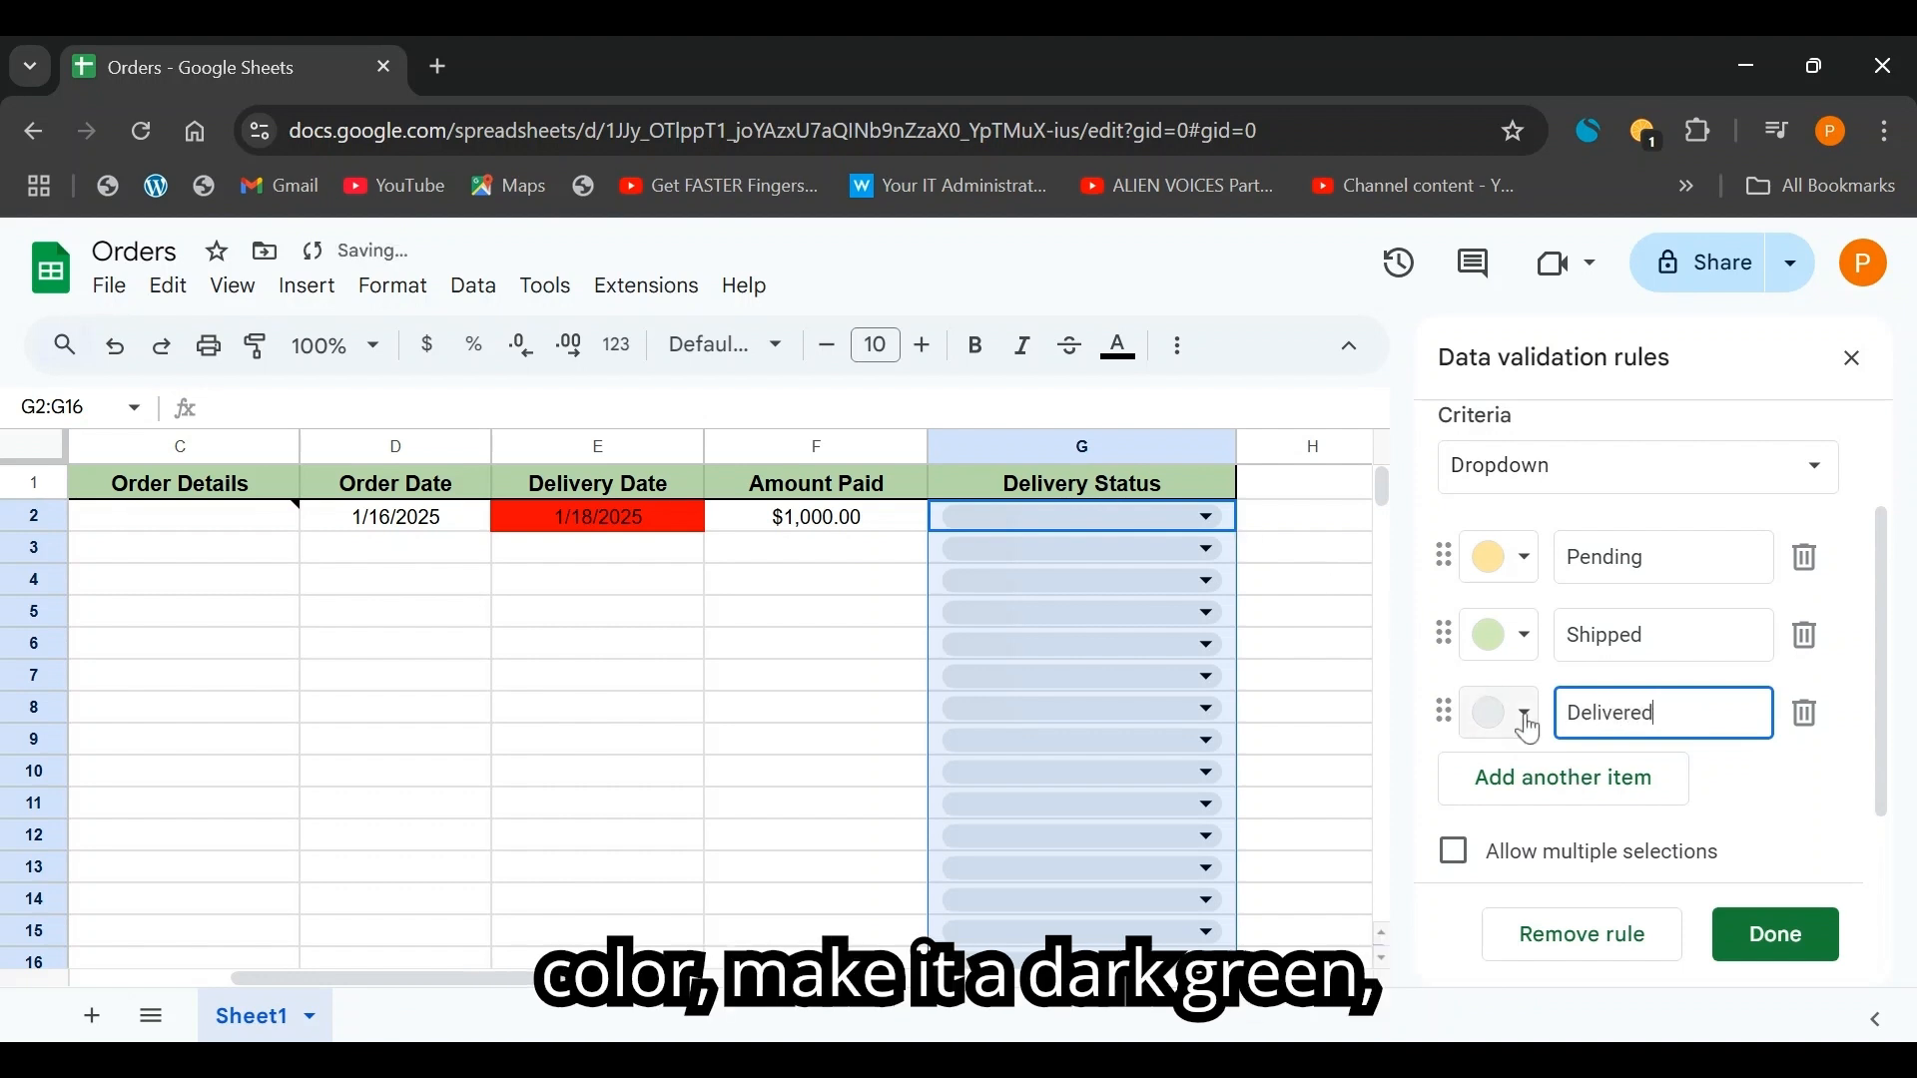
left_click(1501, 712)
left_click(1704, 450)
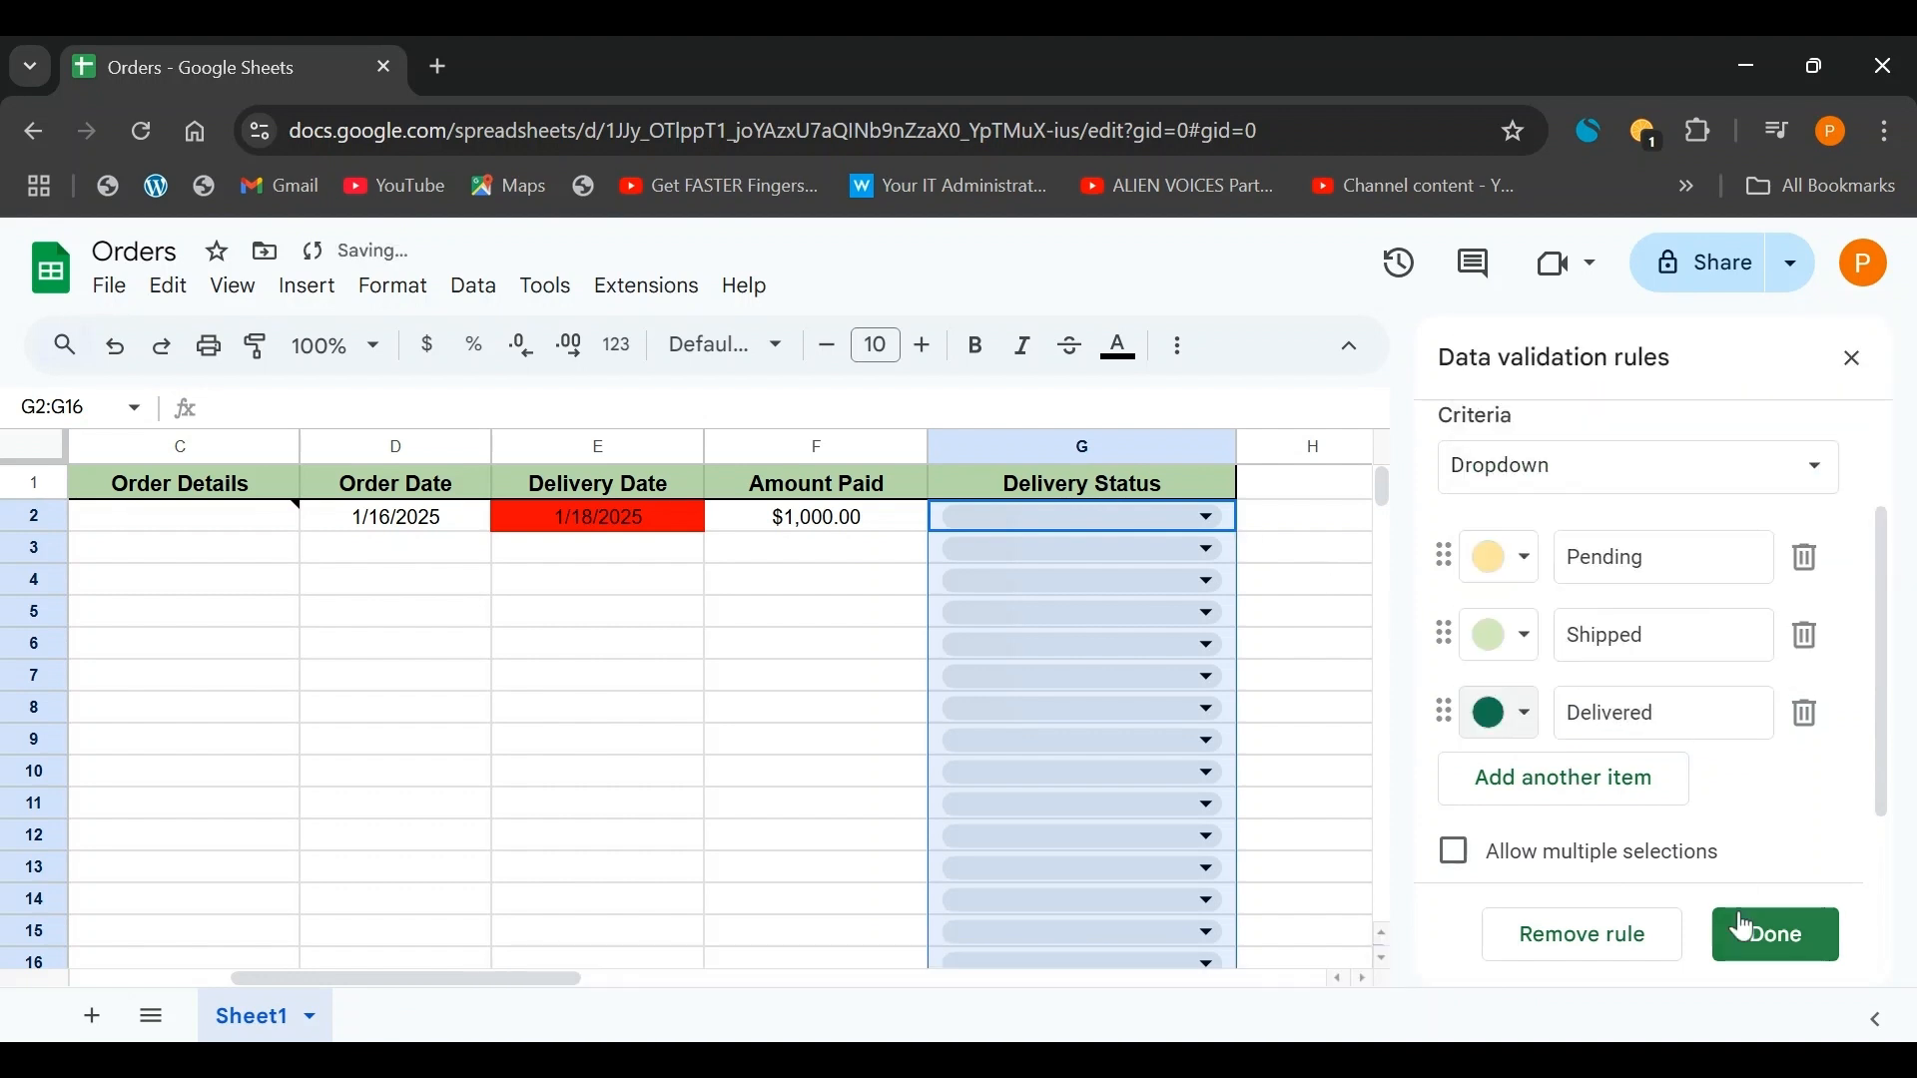
scroll(1762, 934, "down", 1)
left_click(1776, 938)
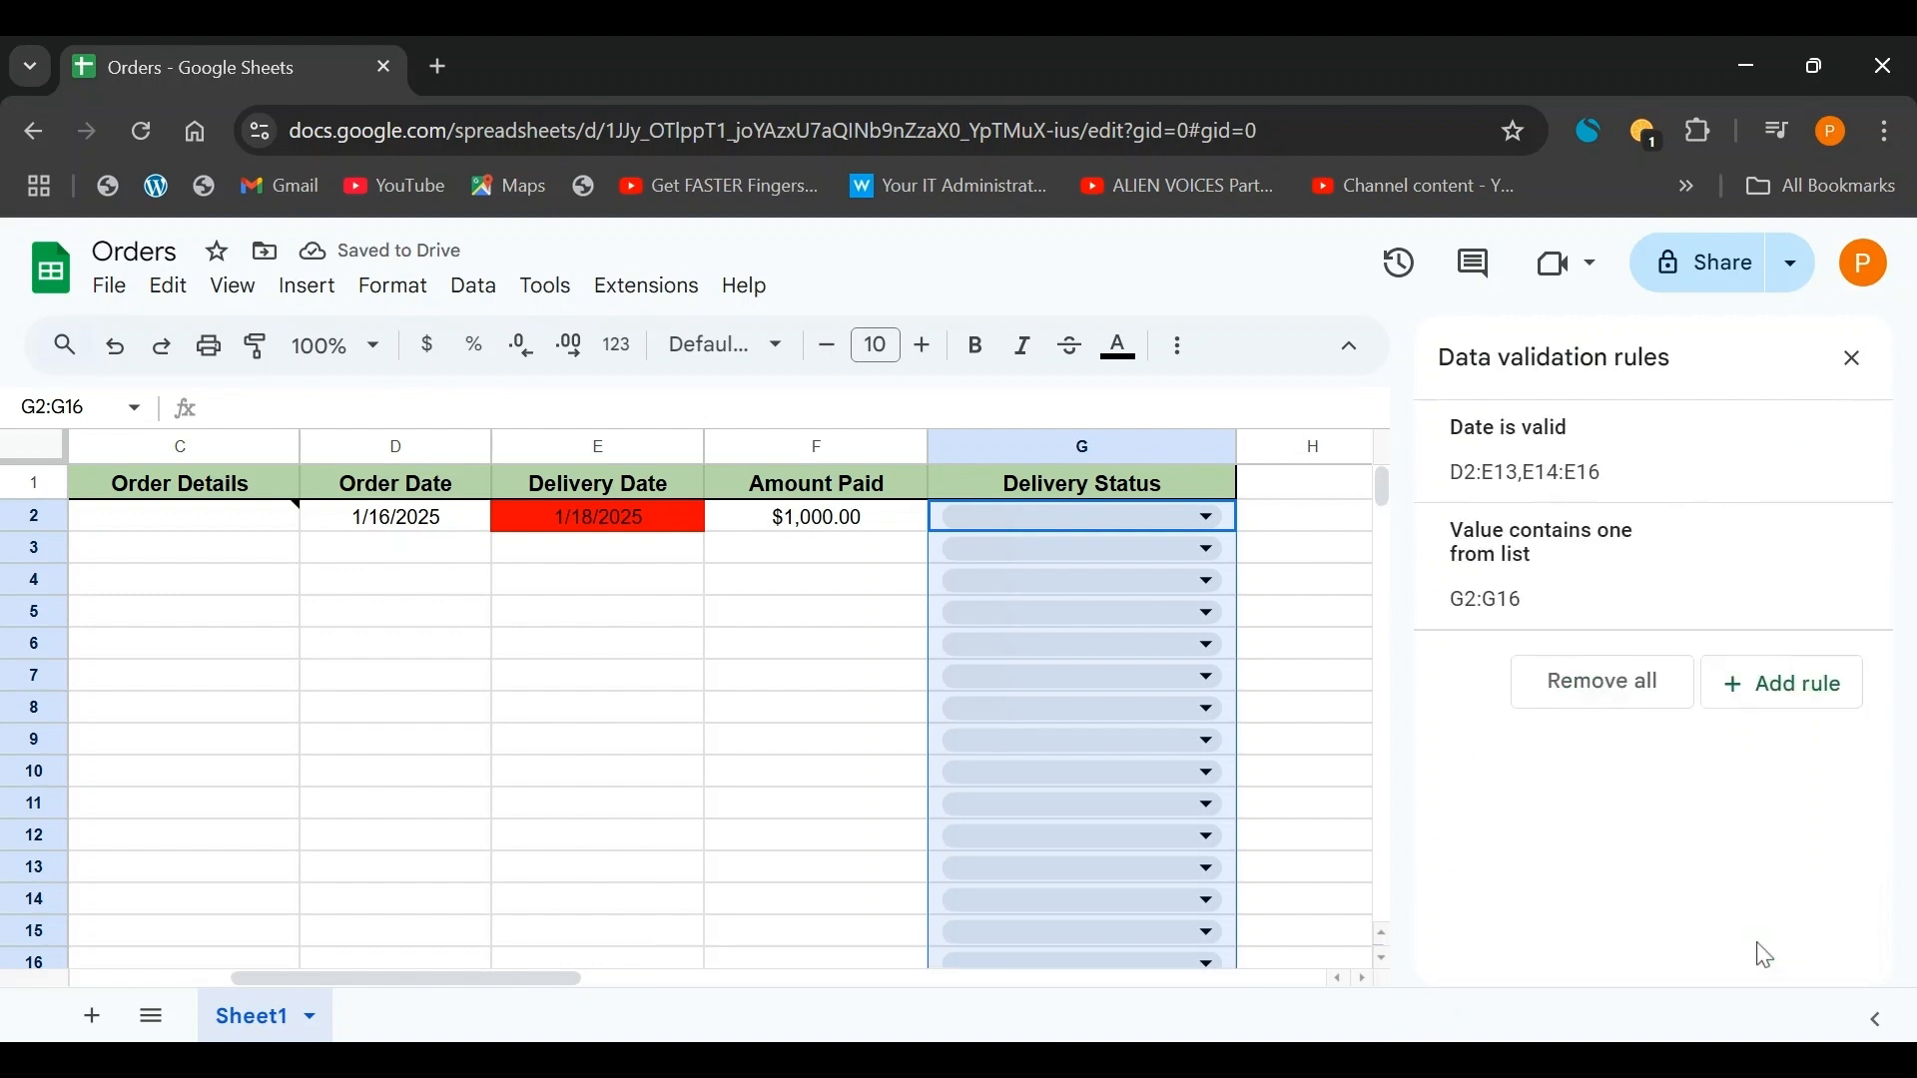
- Check the delivery status options offered by the dropdown in G2 without choosing one
left_click(1288, 549)
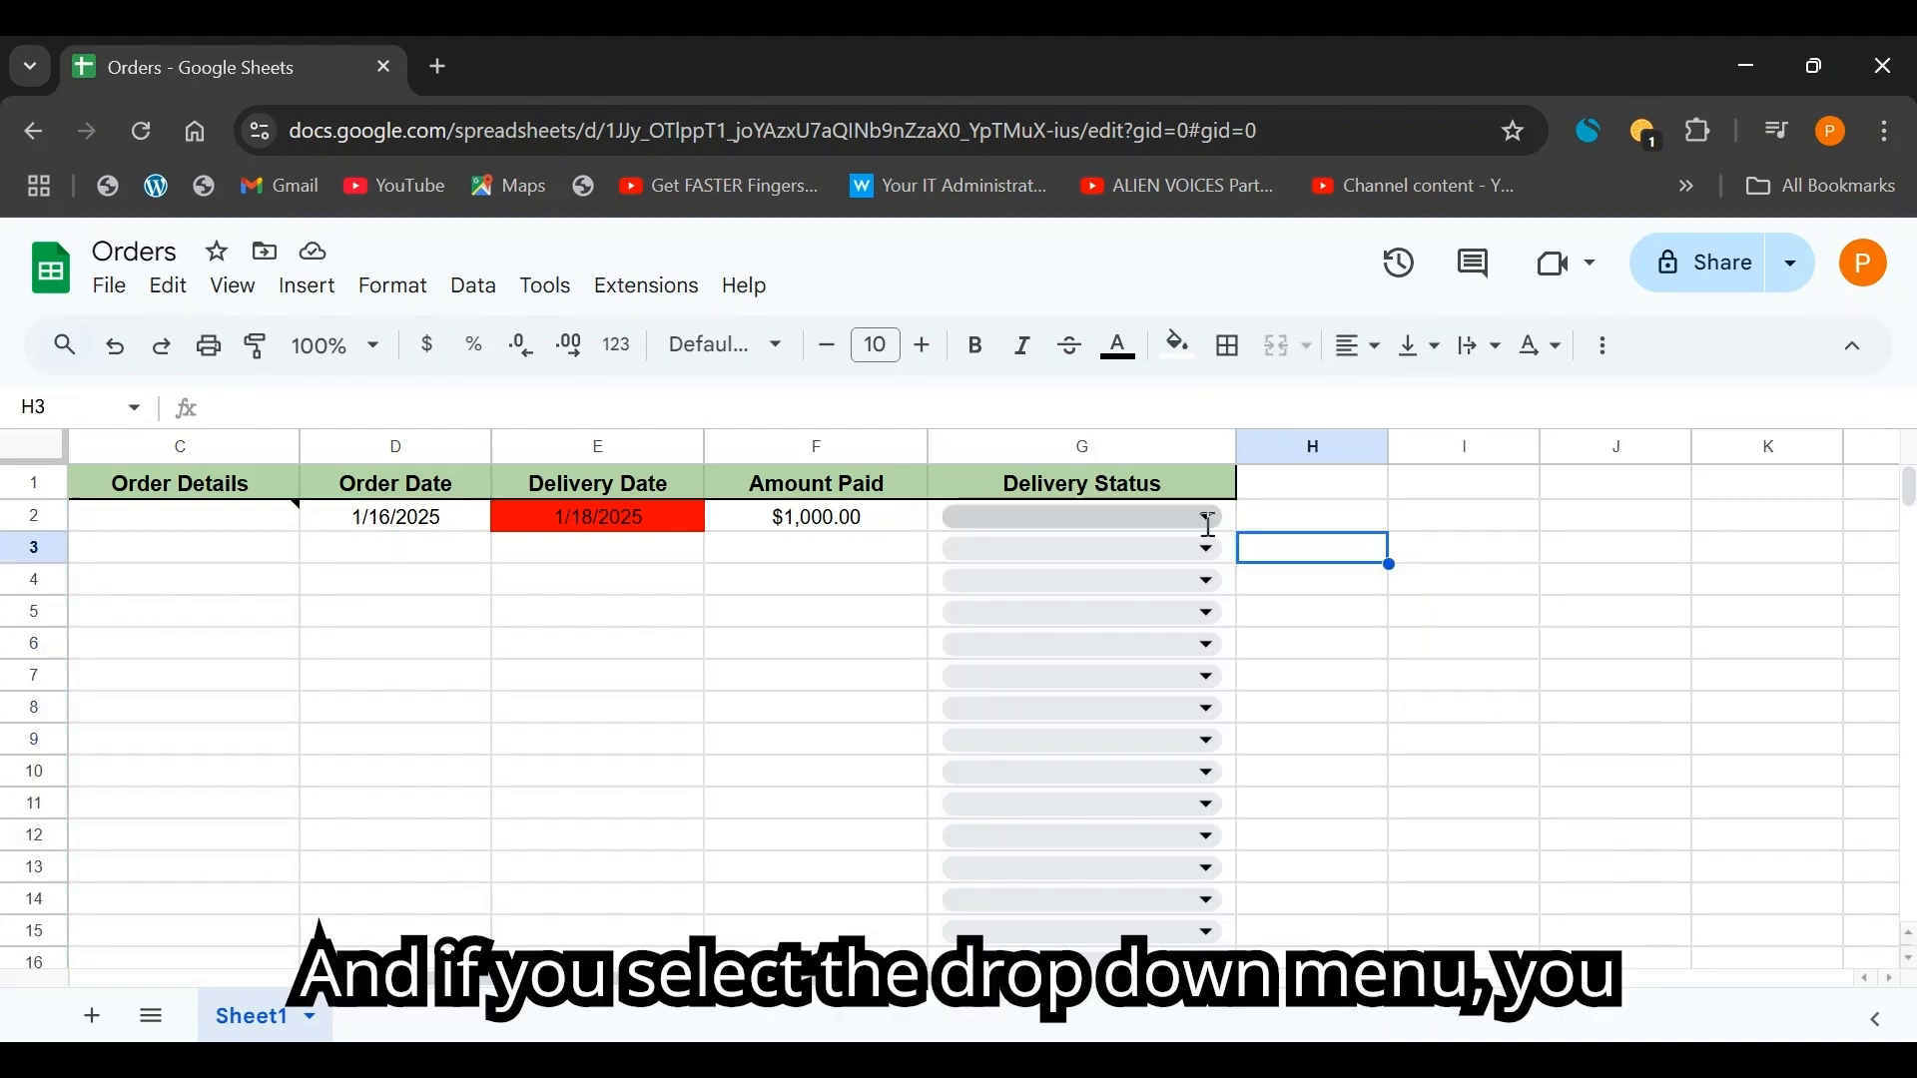
left_click(1210, 519)
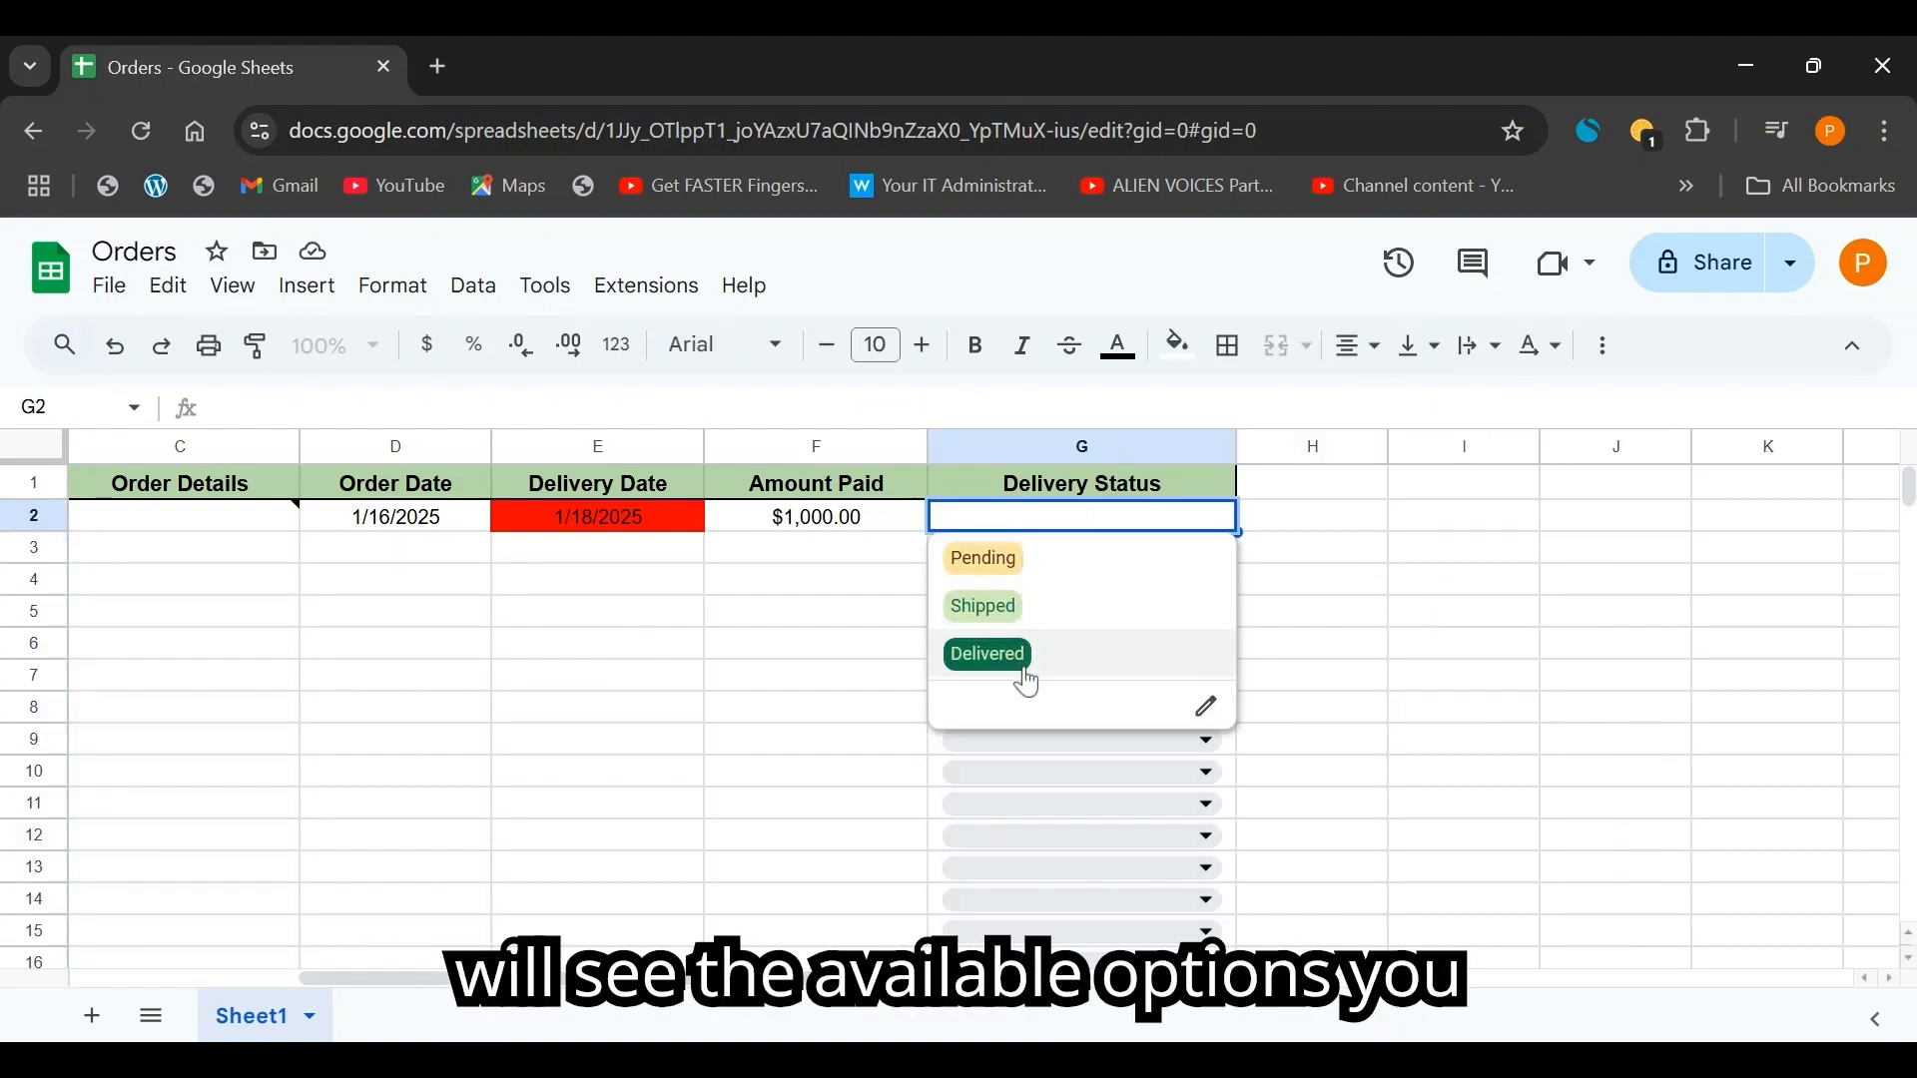
left_click(1288, 551)
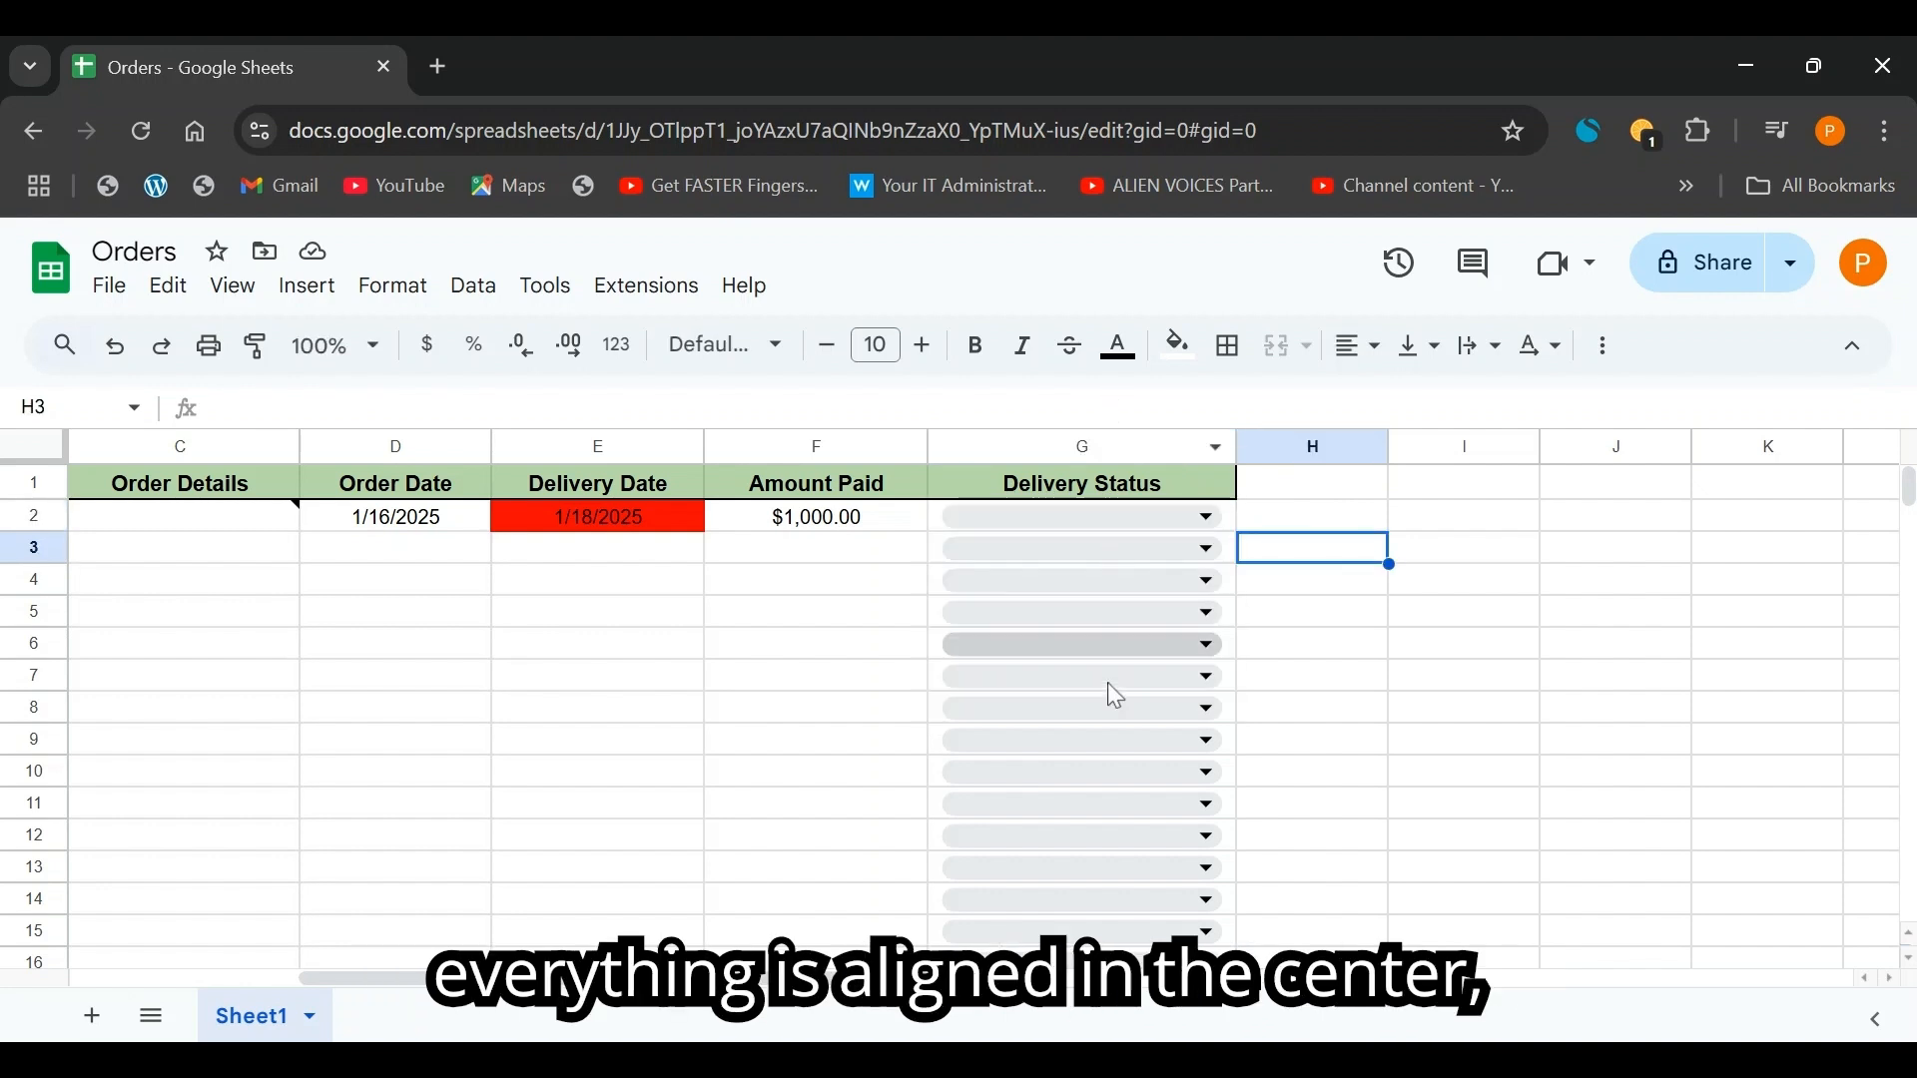
- Center-align the whole Delivery Status column G
left_click(1084, 449)
left_click(1361, 349)
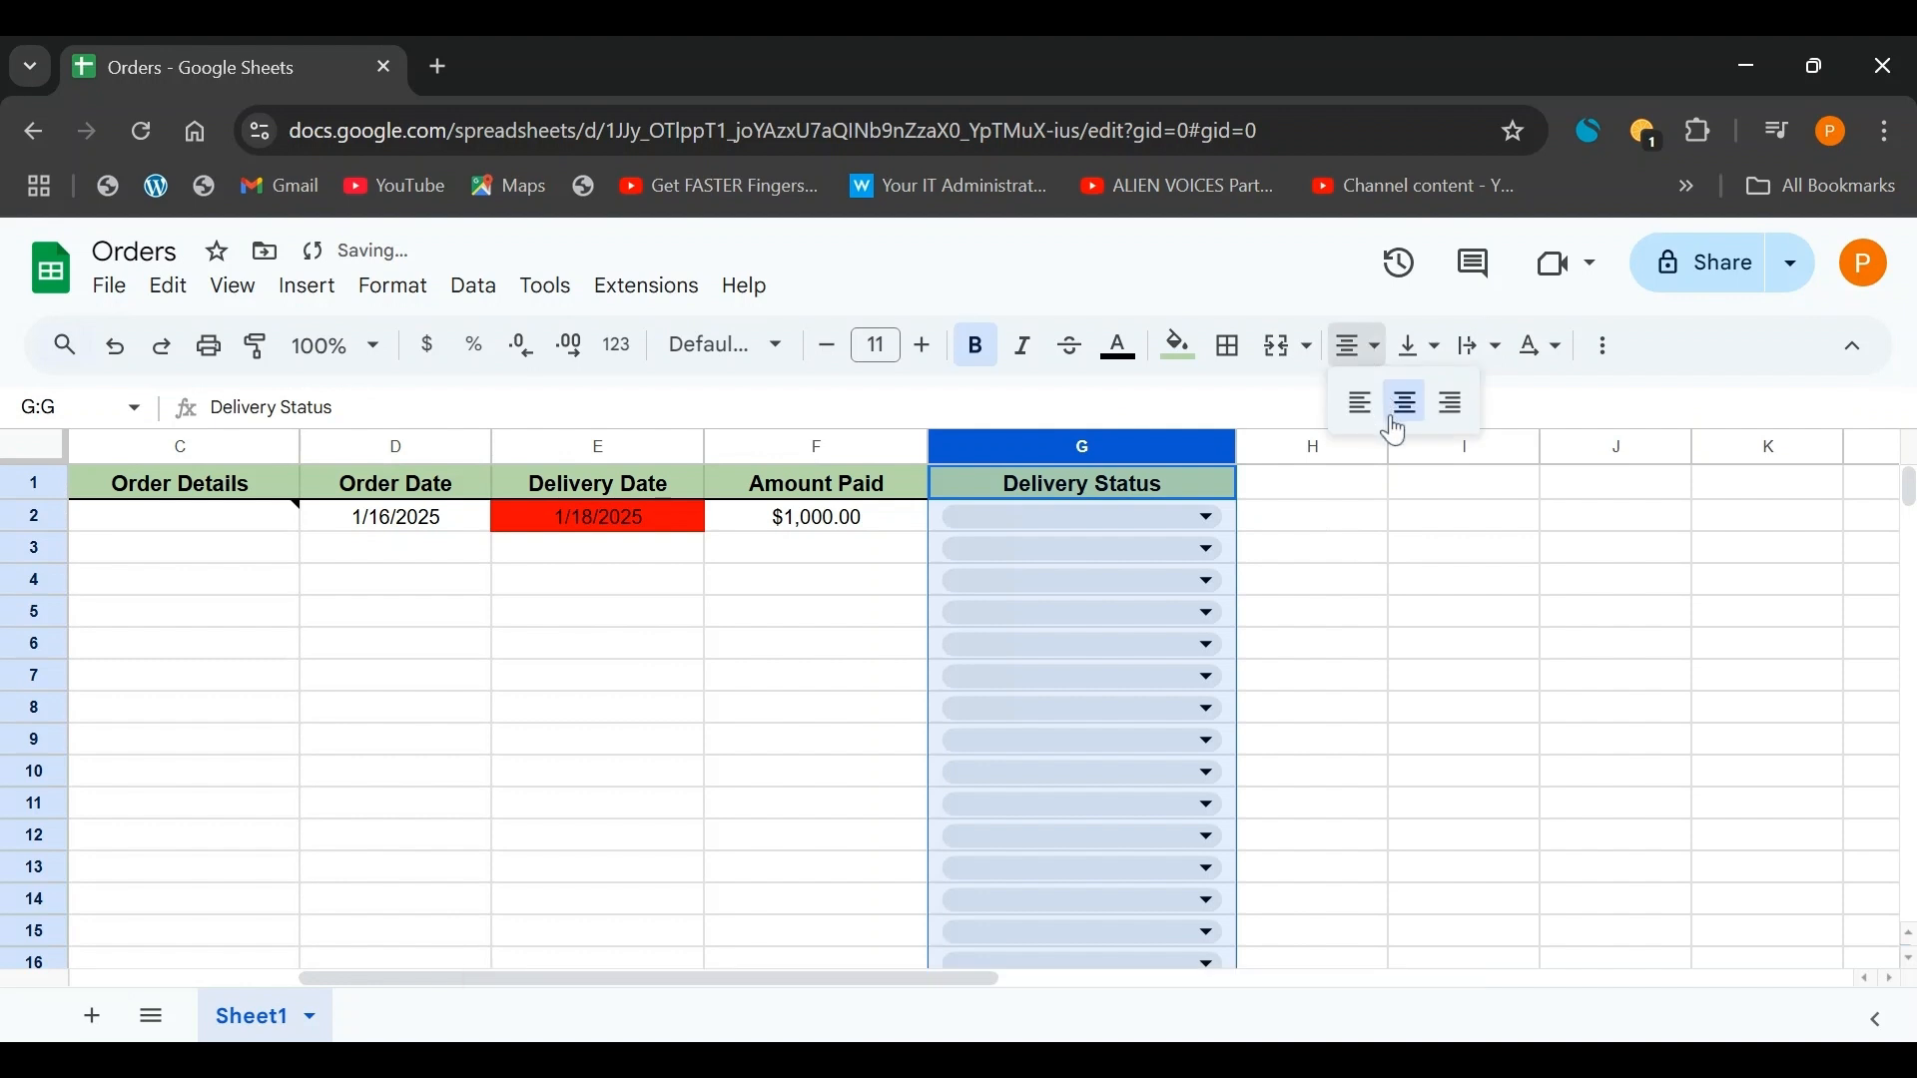
left_click(1399, 402)
left_click(1252, 594)
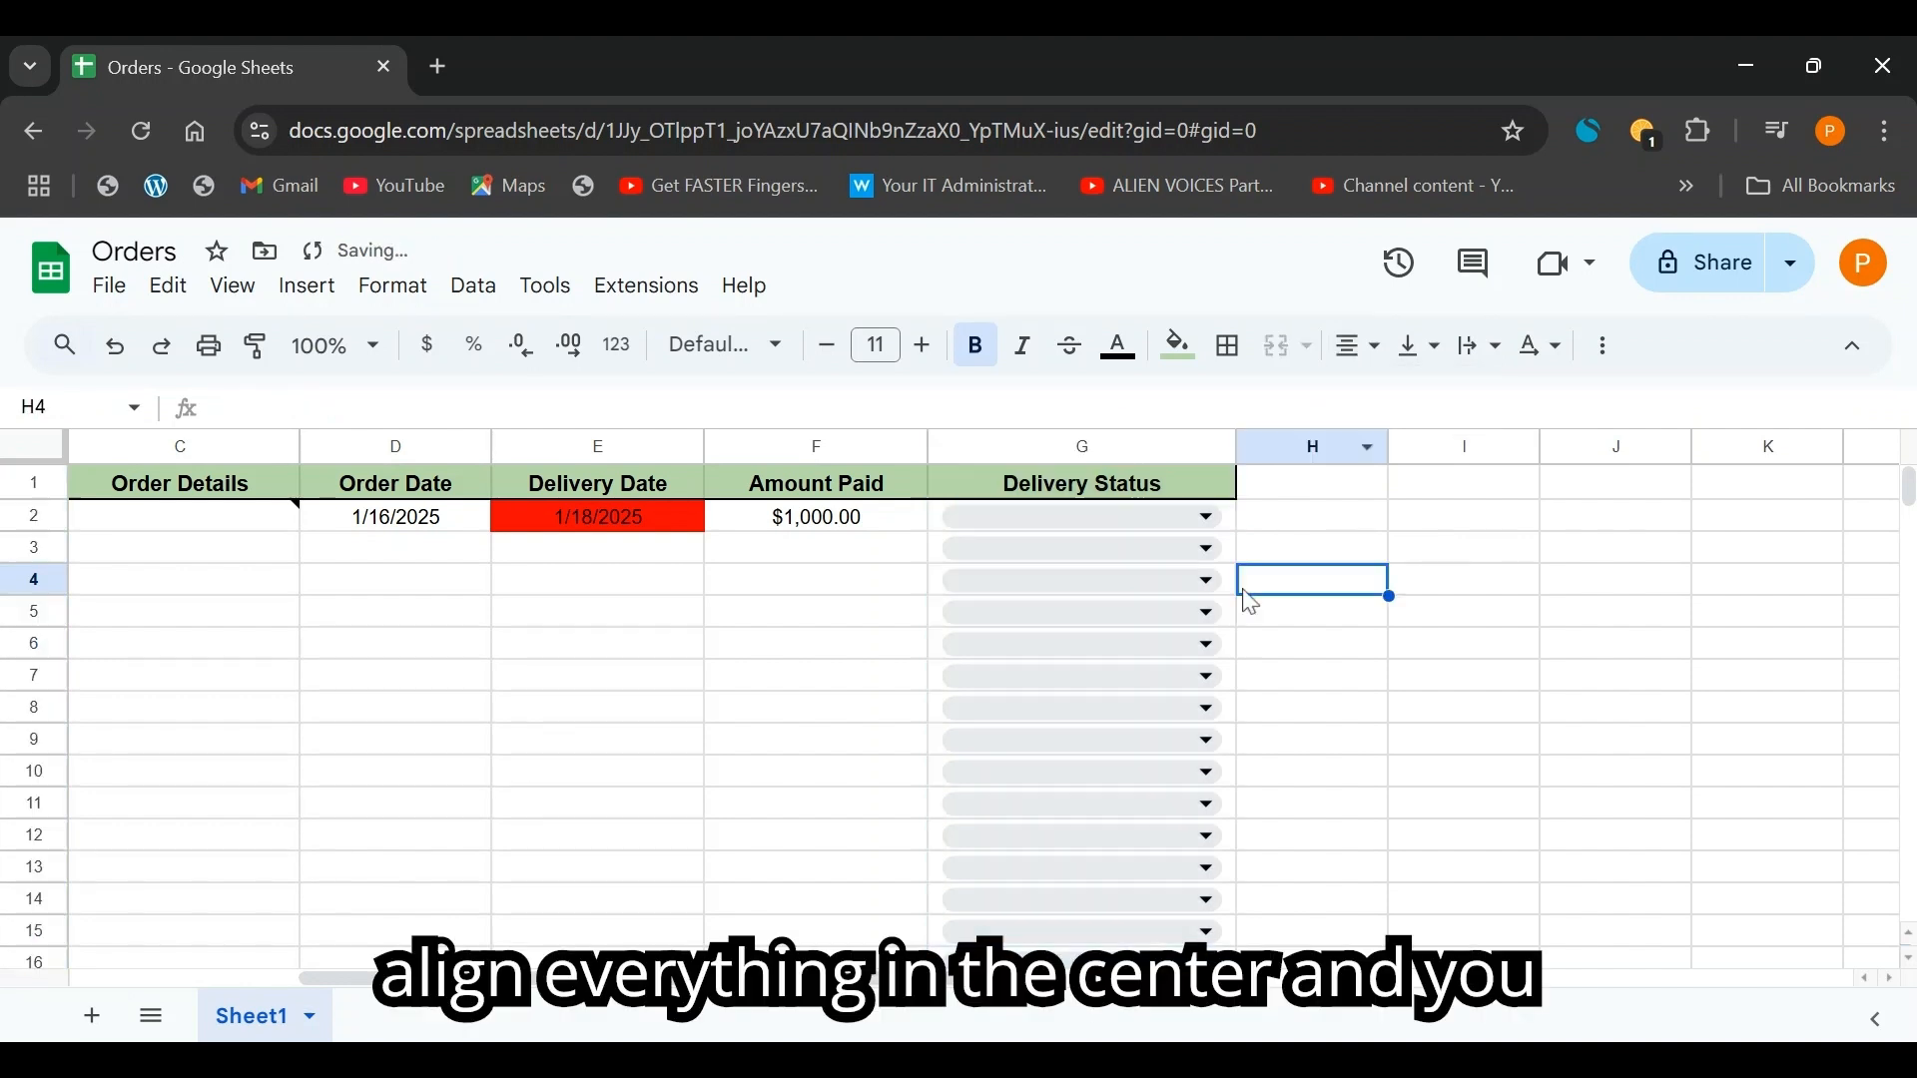
- Set the first order's delivery status in G2 to Pending
left_click(1207, 518)
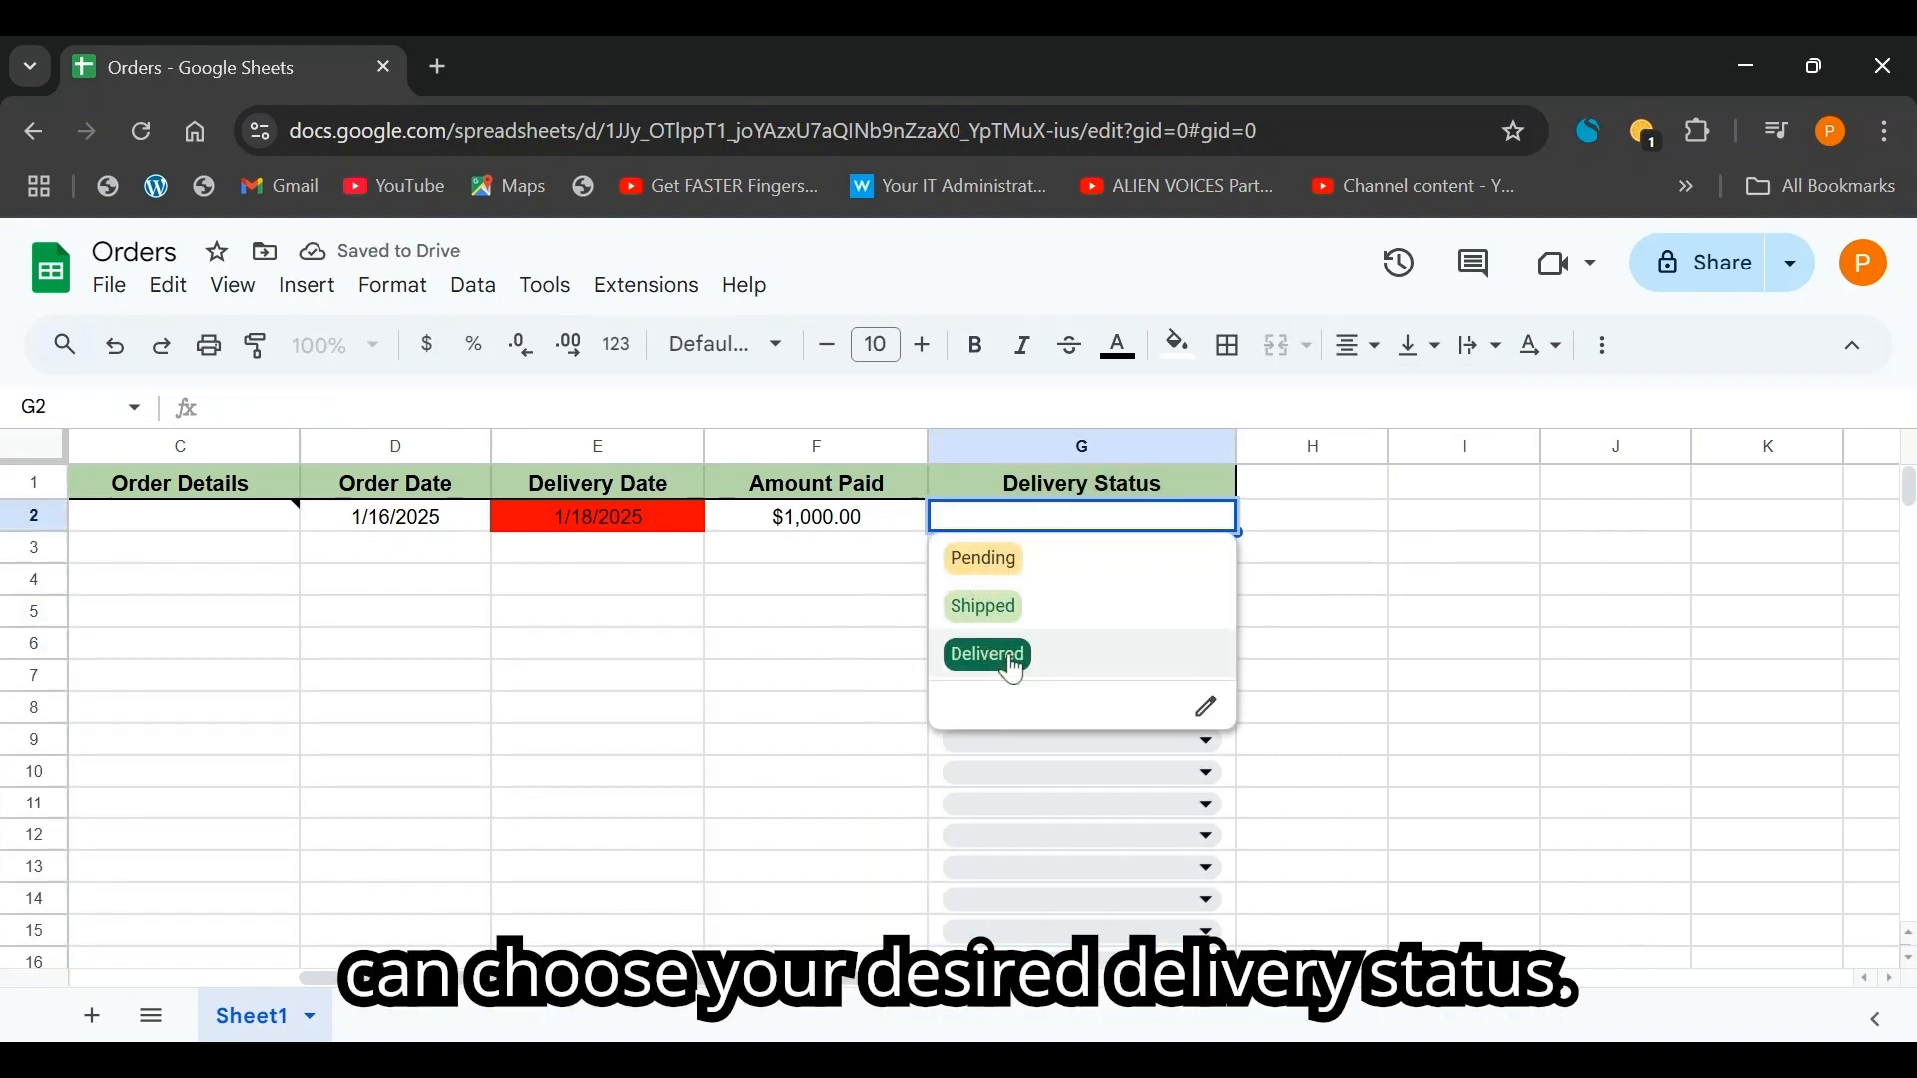
left_click(1008, 573)
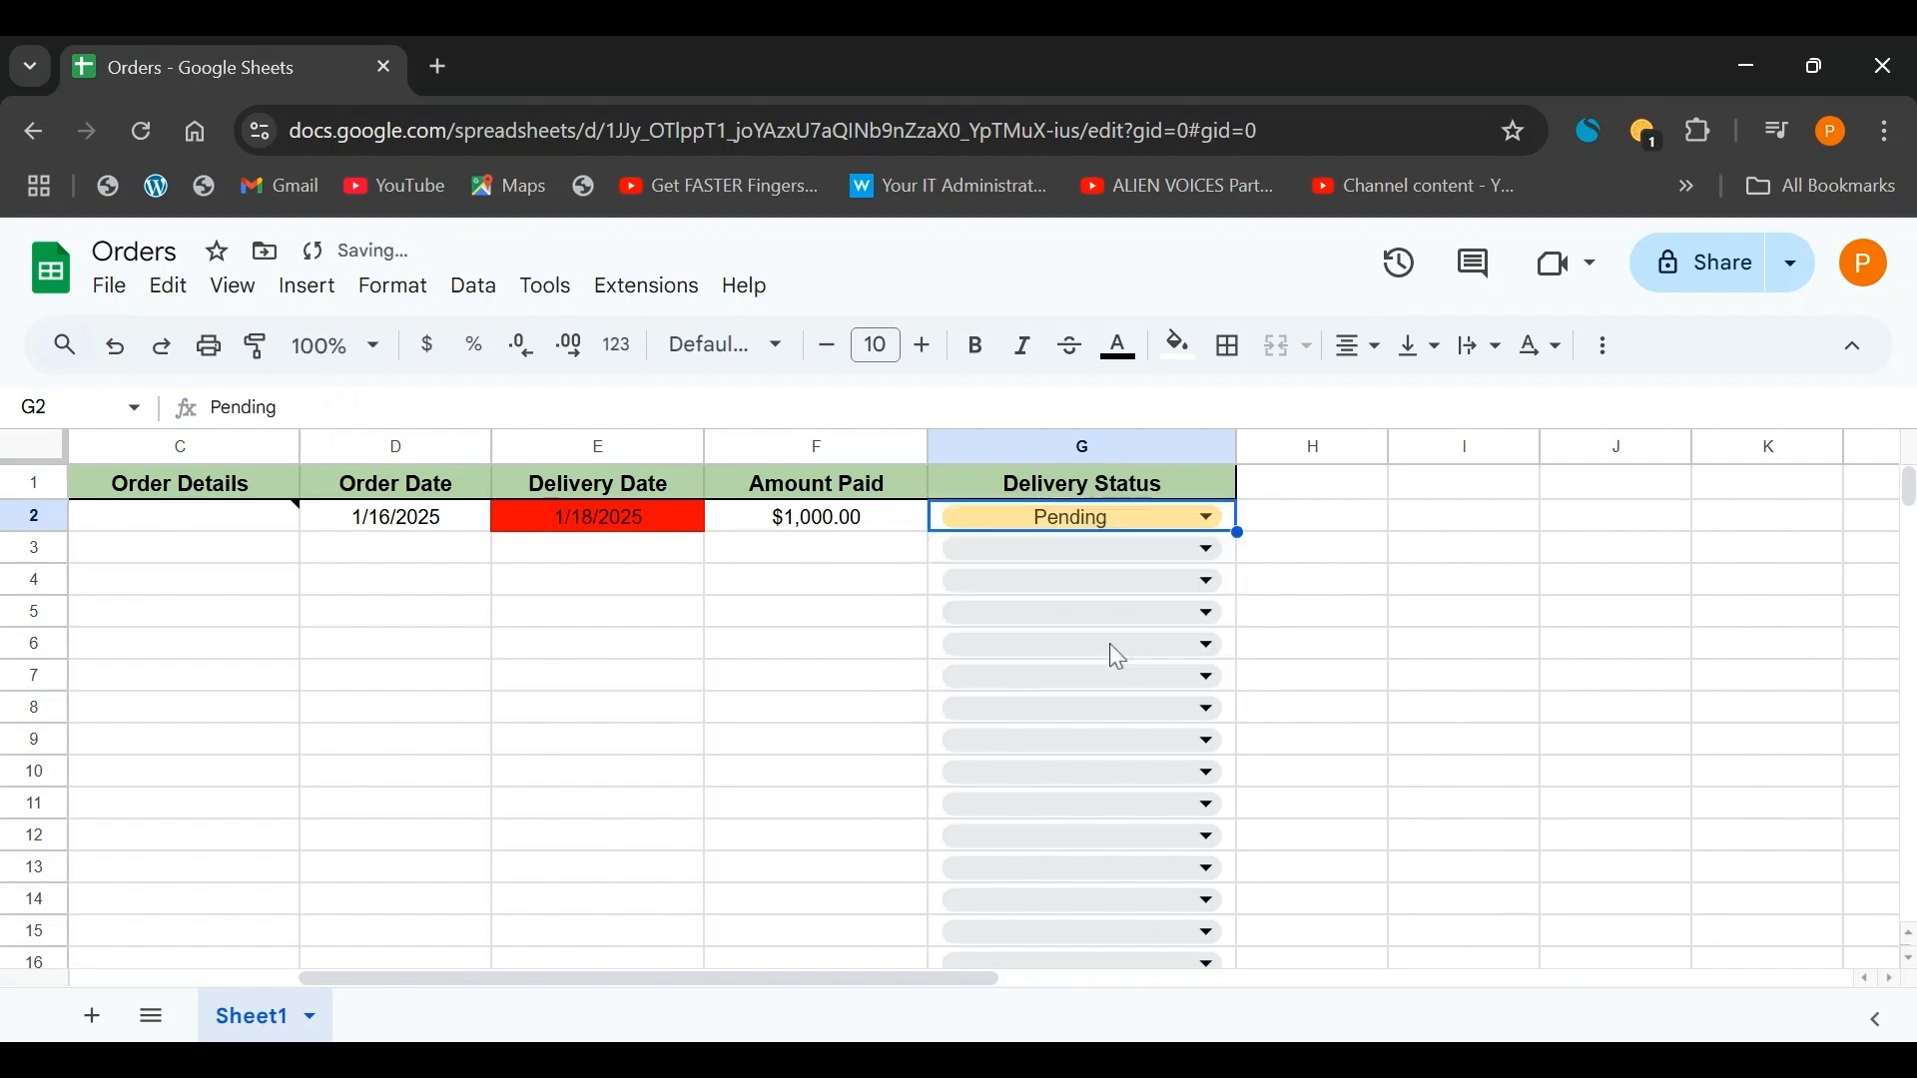
left_click(1288, 610)
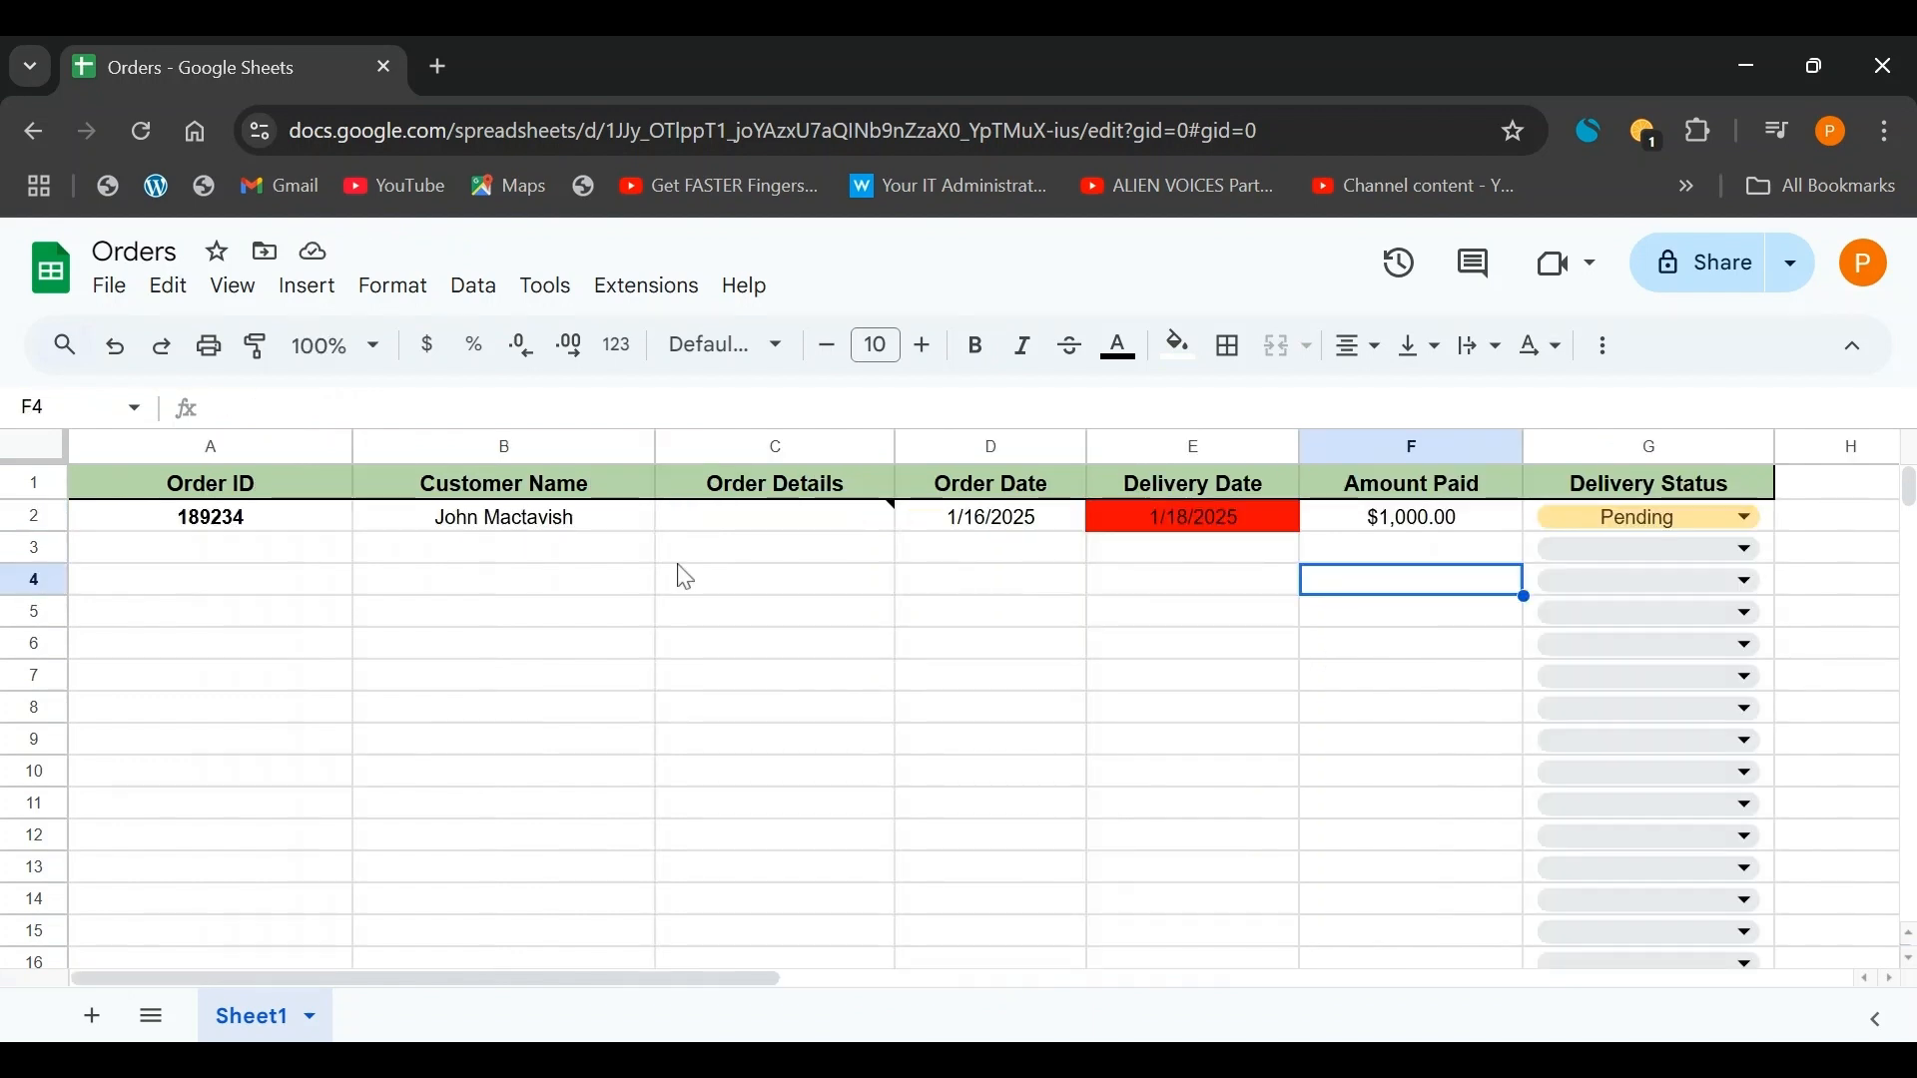
left_click(739, 550)
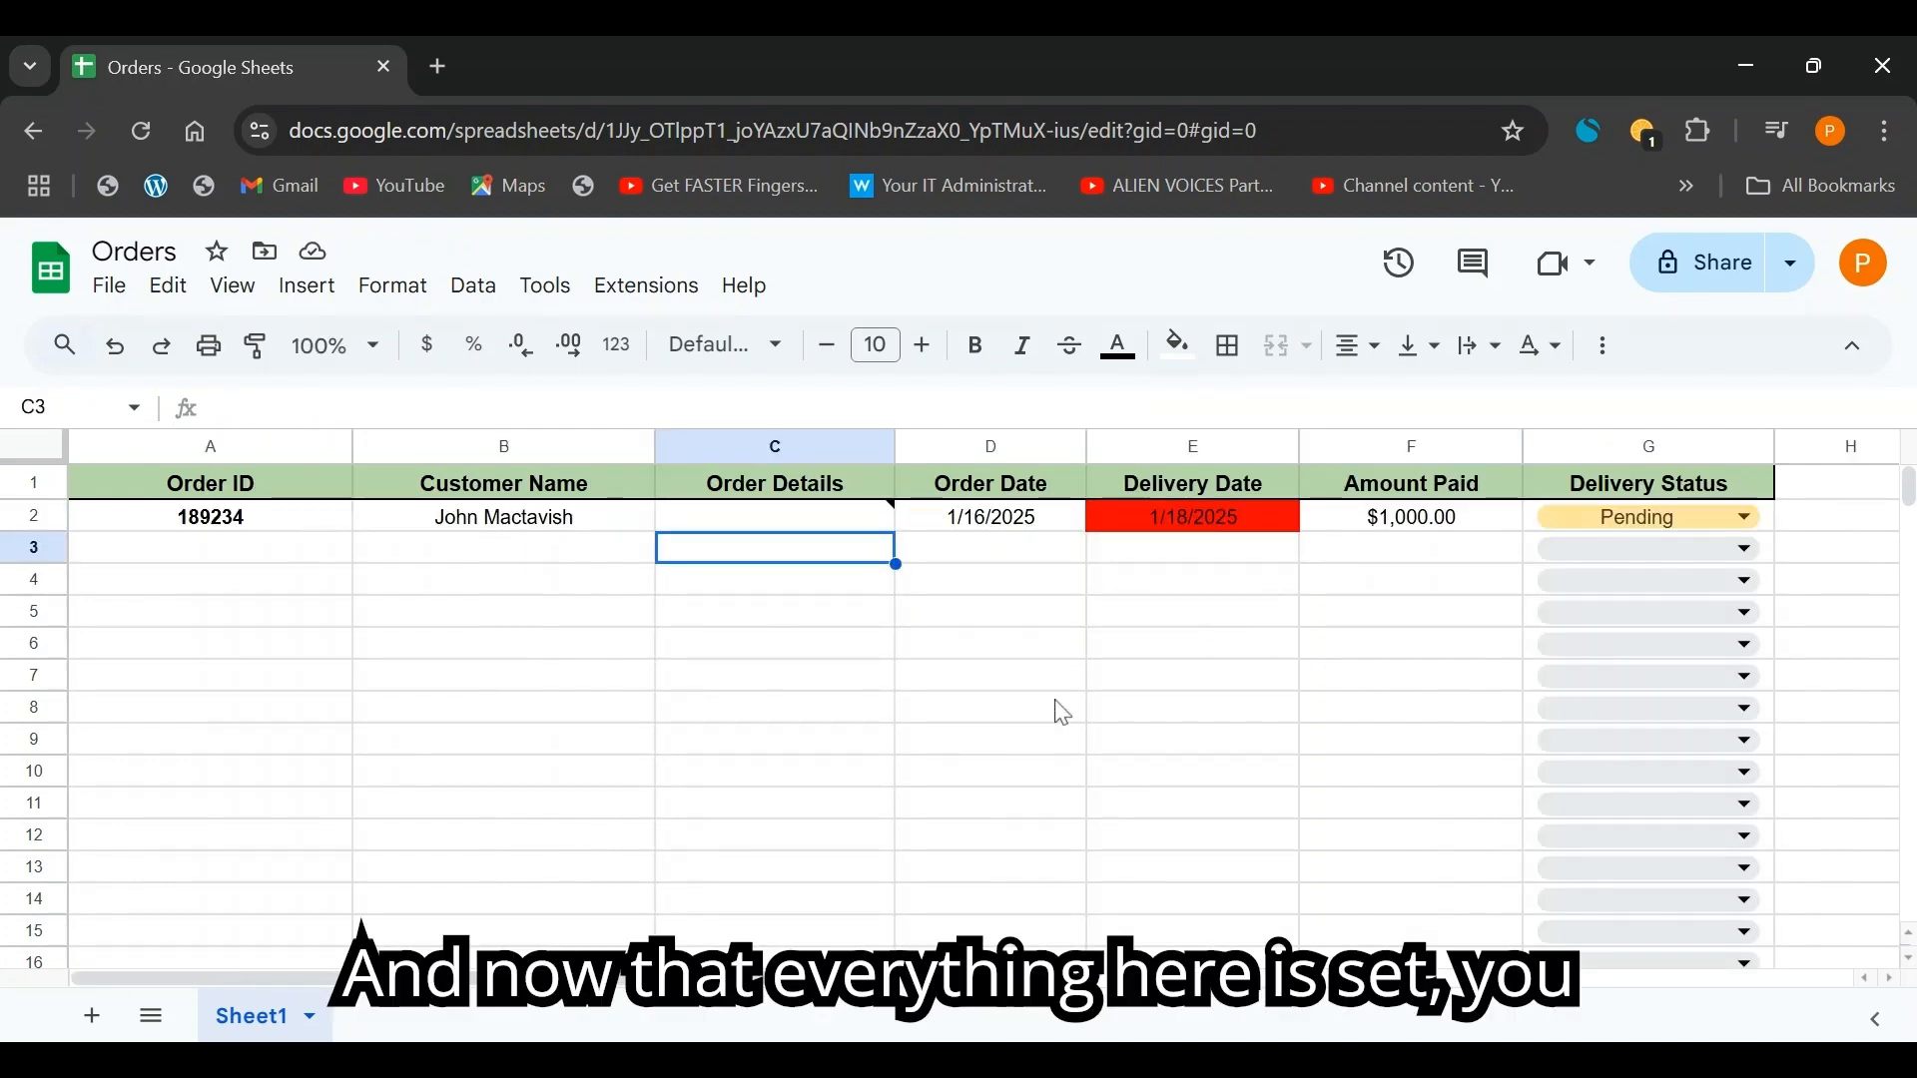
left_click(474, 589)
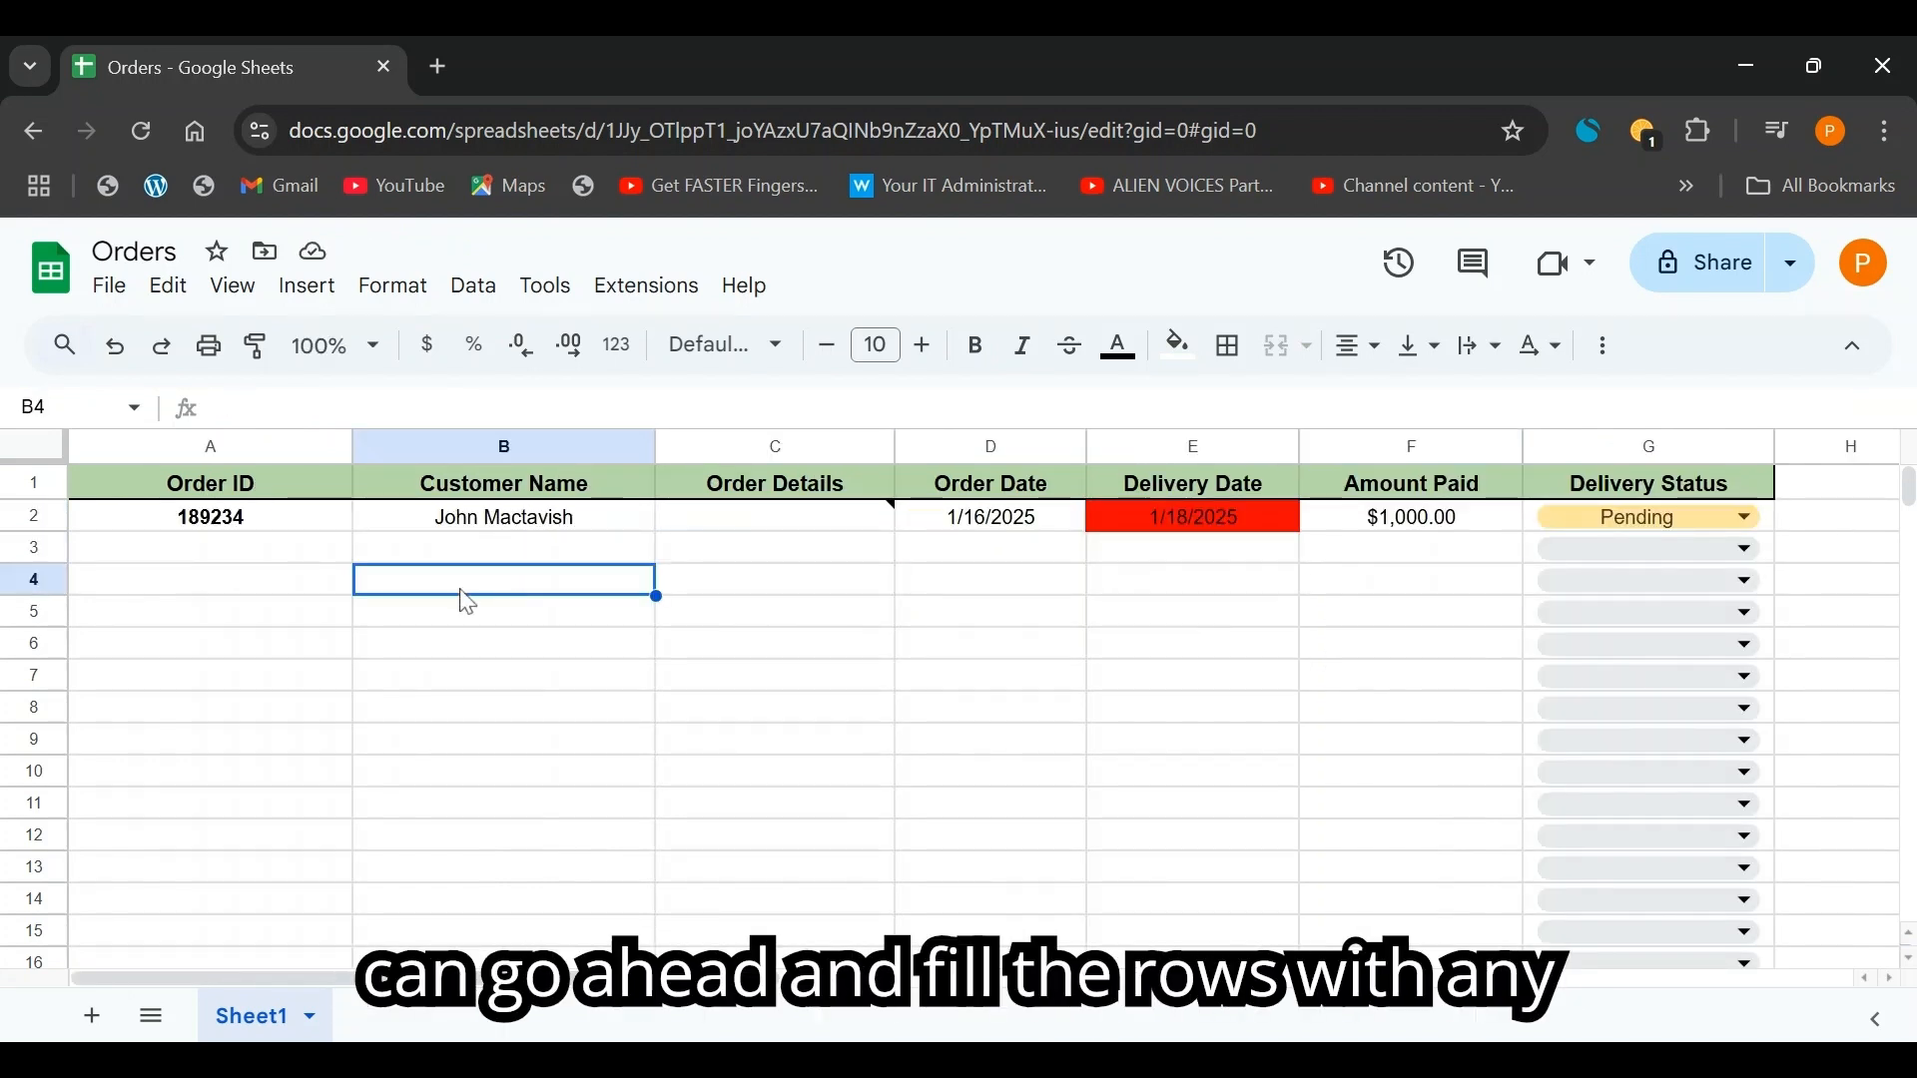
left_click(959, 649)
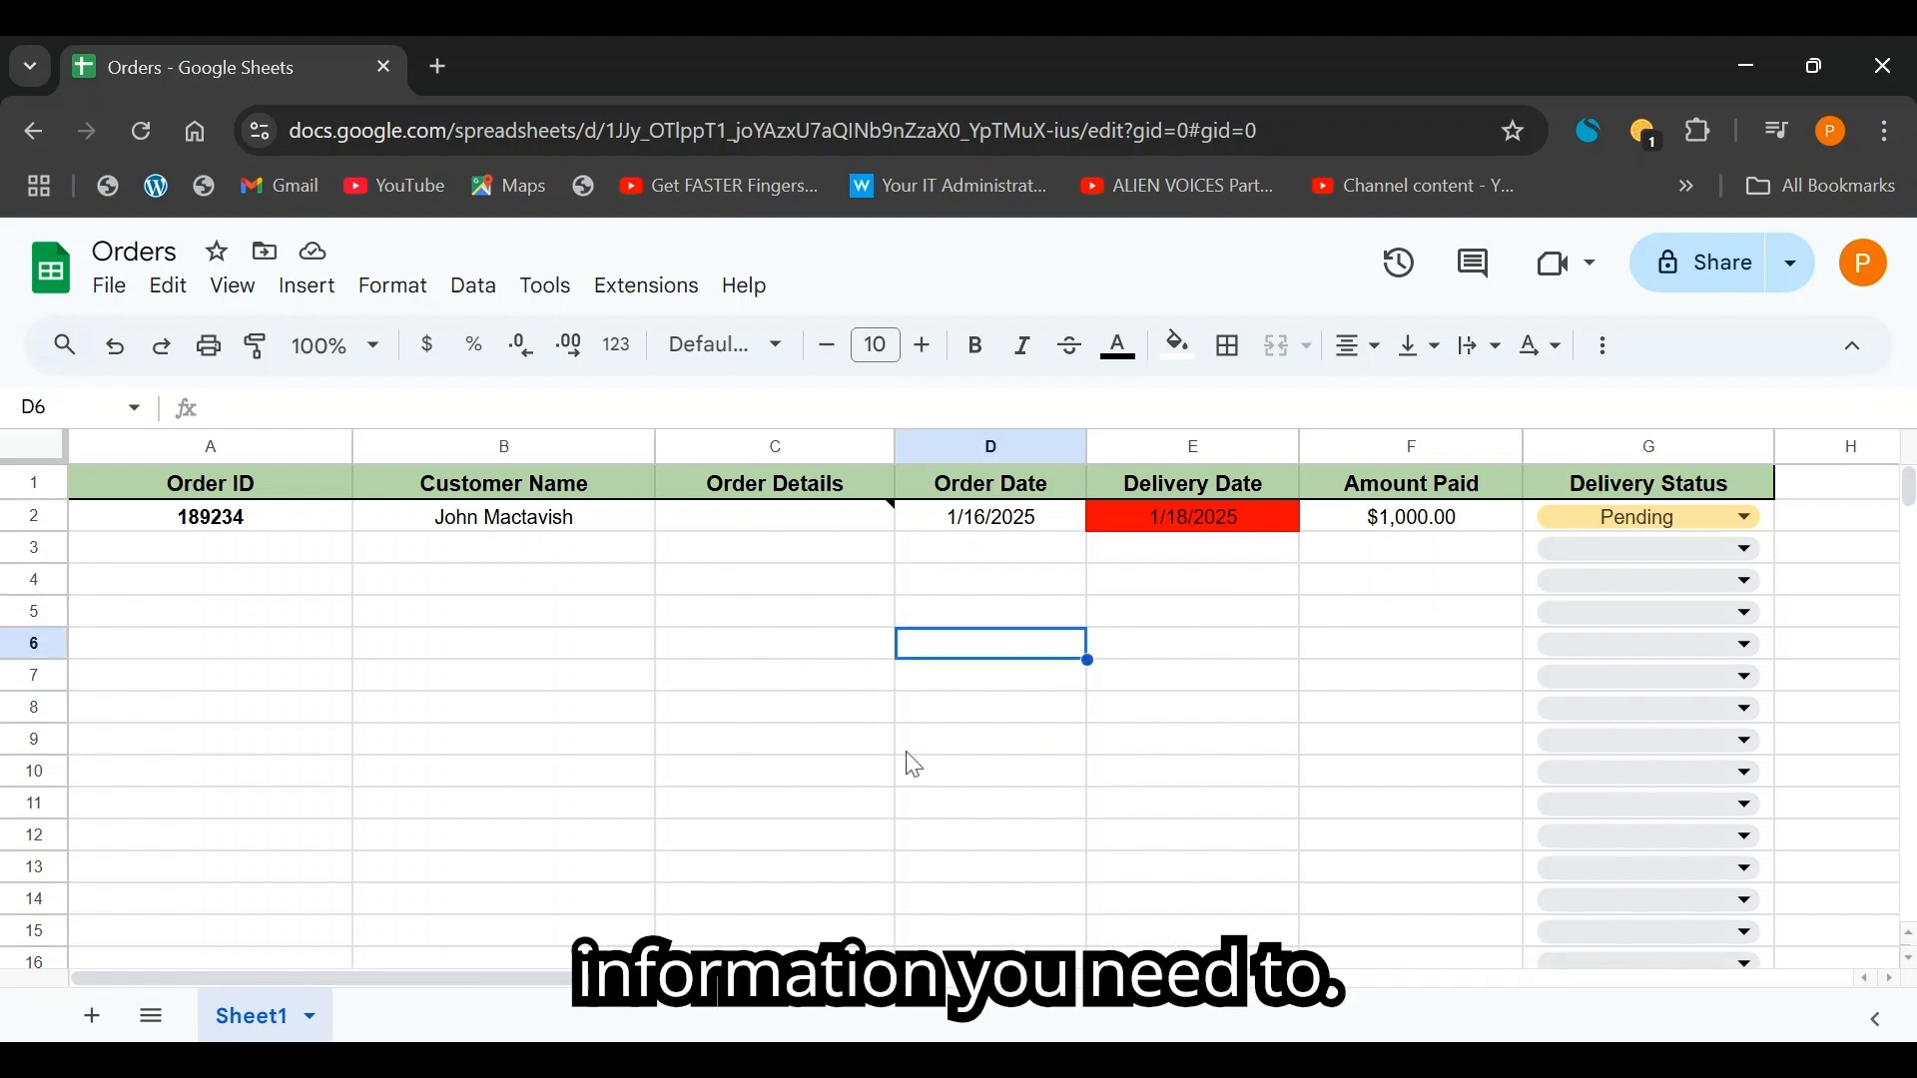
- Fill row 3 with the order ID, the customer's full name, order date 1/10/2025 and delivery date 1/24/2025
type("98172")
key("Tab")
type("Alena Rockwell")
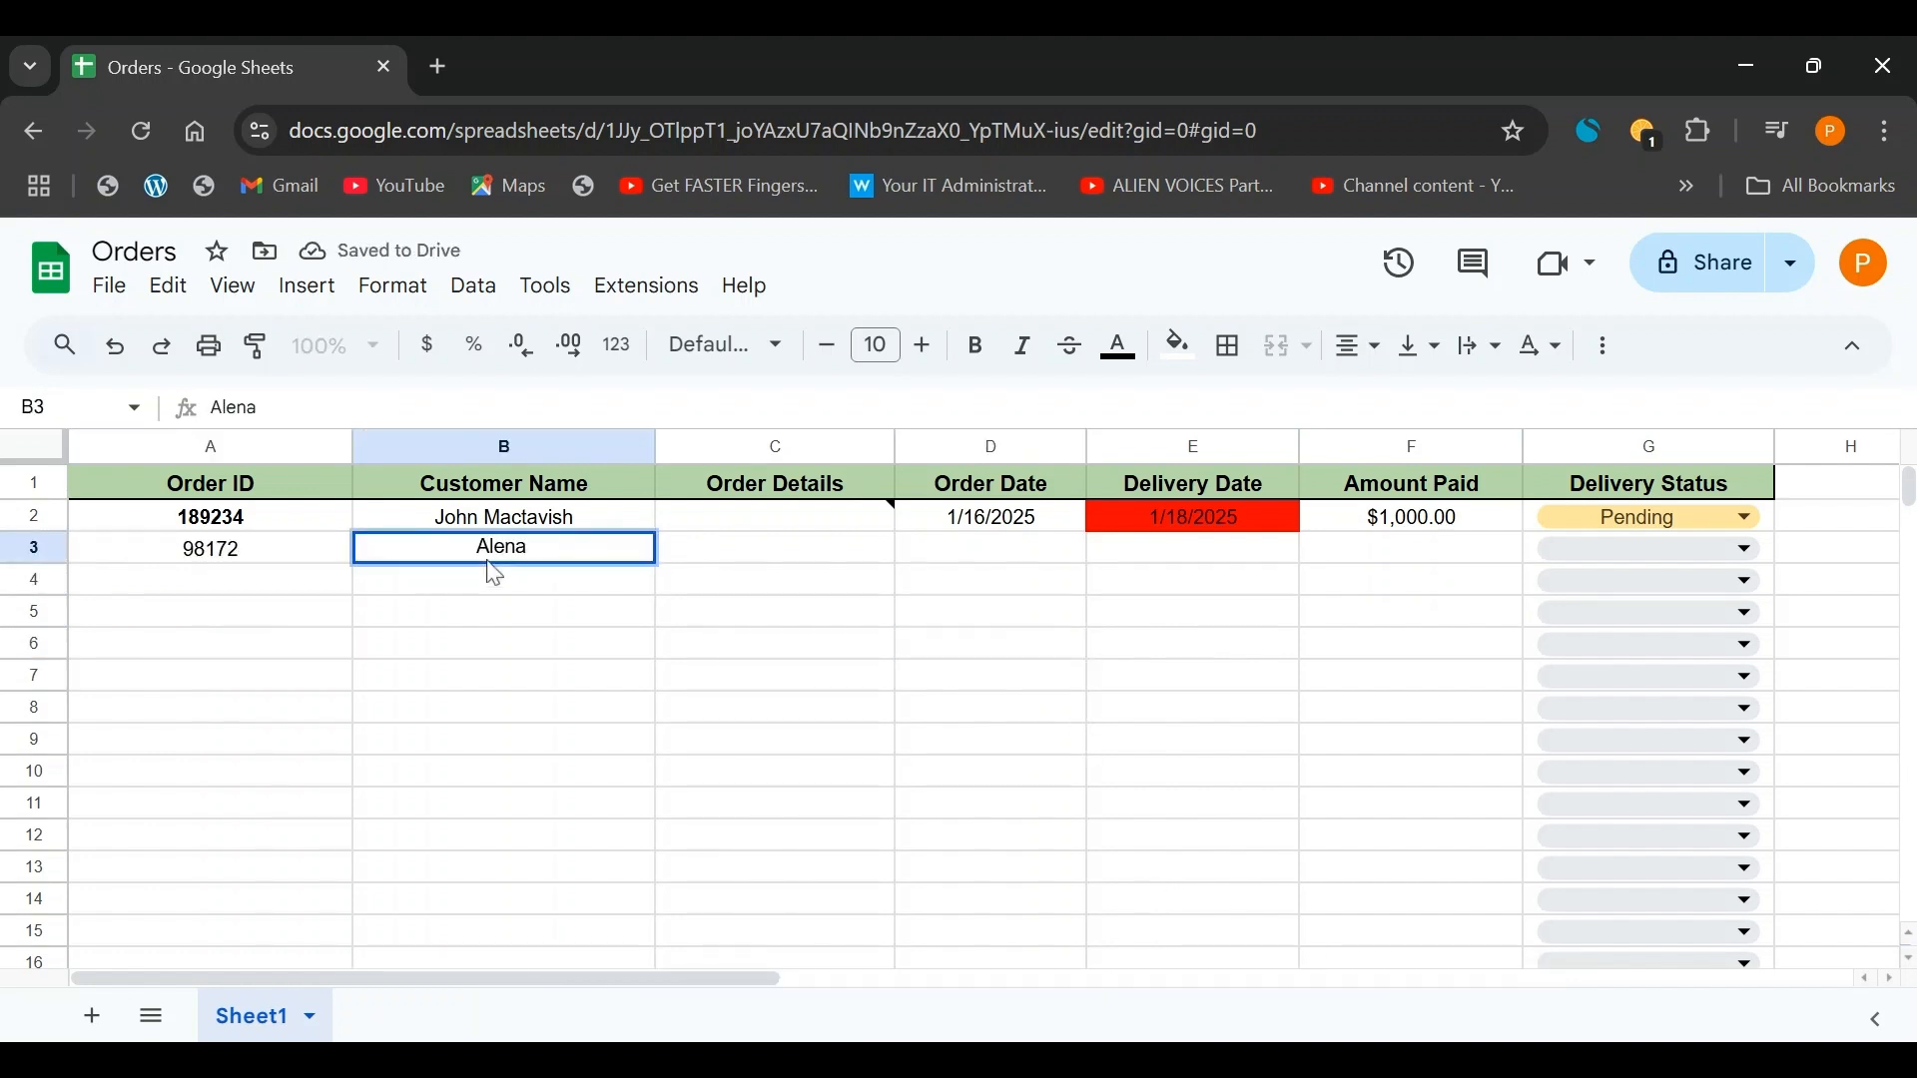
key("Tab")
key("Tab")
type("1/10/2025")
key("Tab")
type("1/24/2025")
key("Tab")
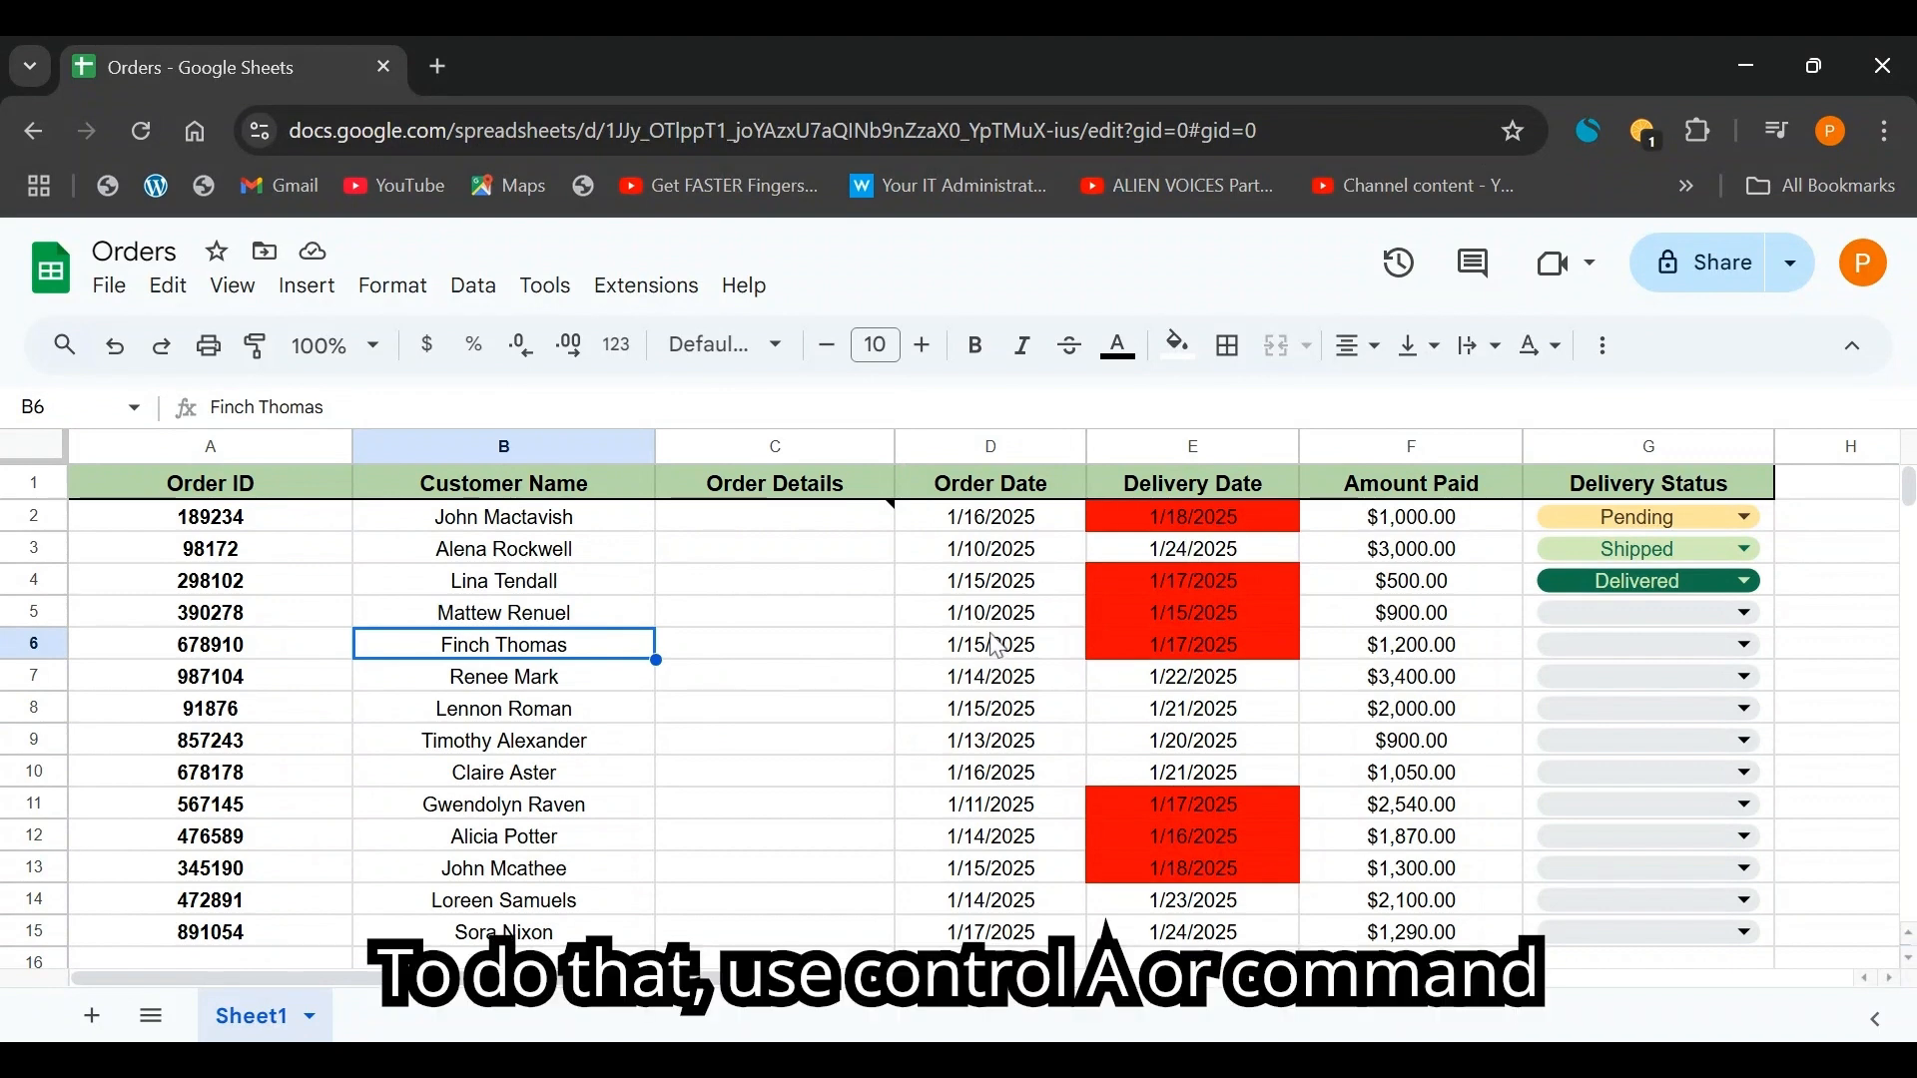
- Convert the whole order data range A1:G15, including its header row, to a table
key("ctrl+a")
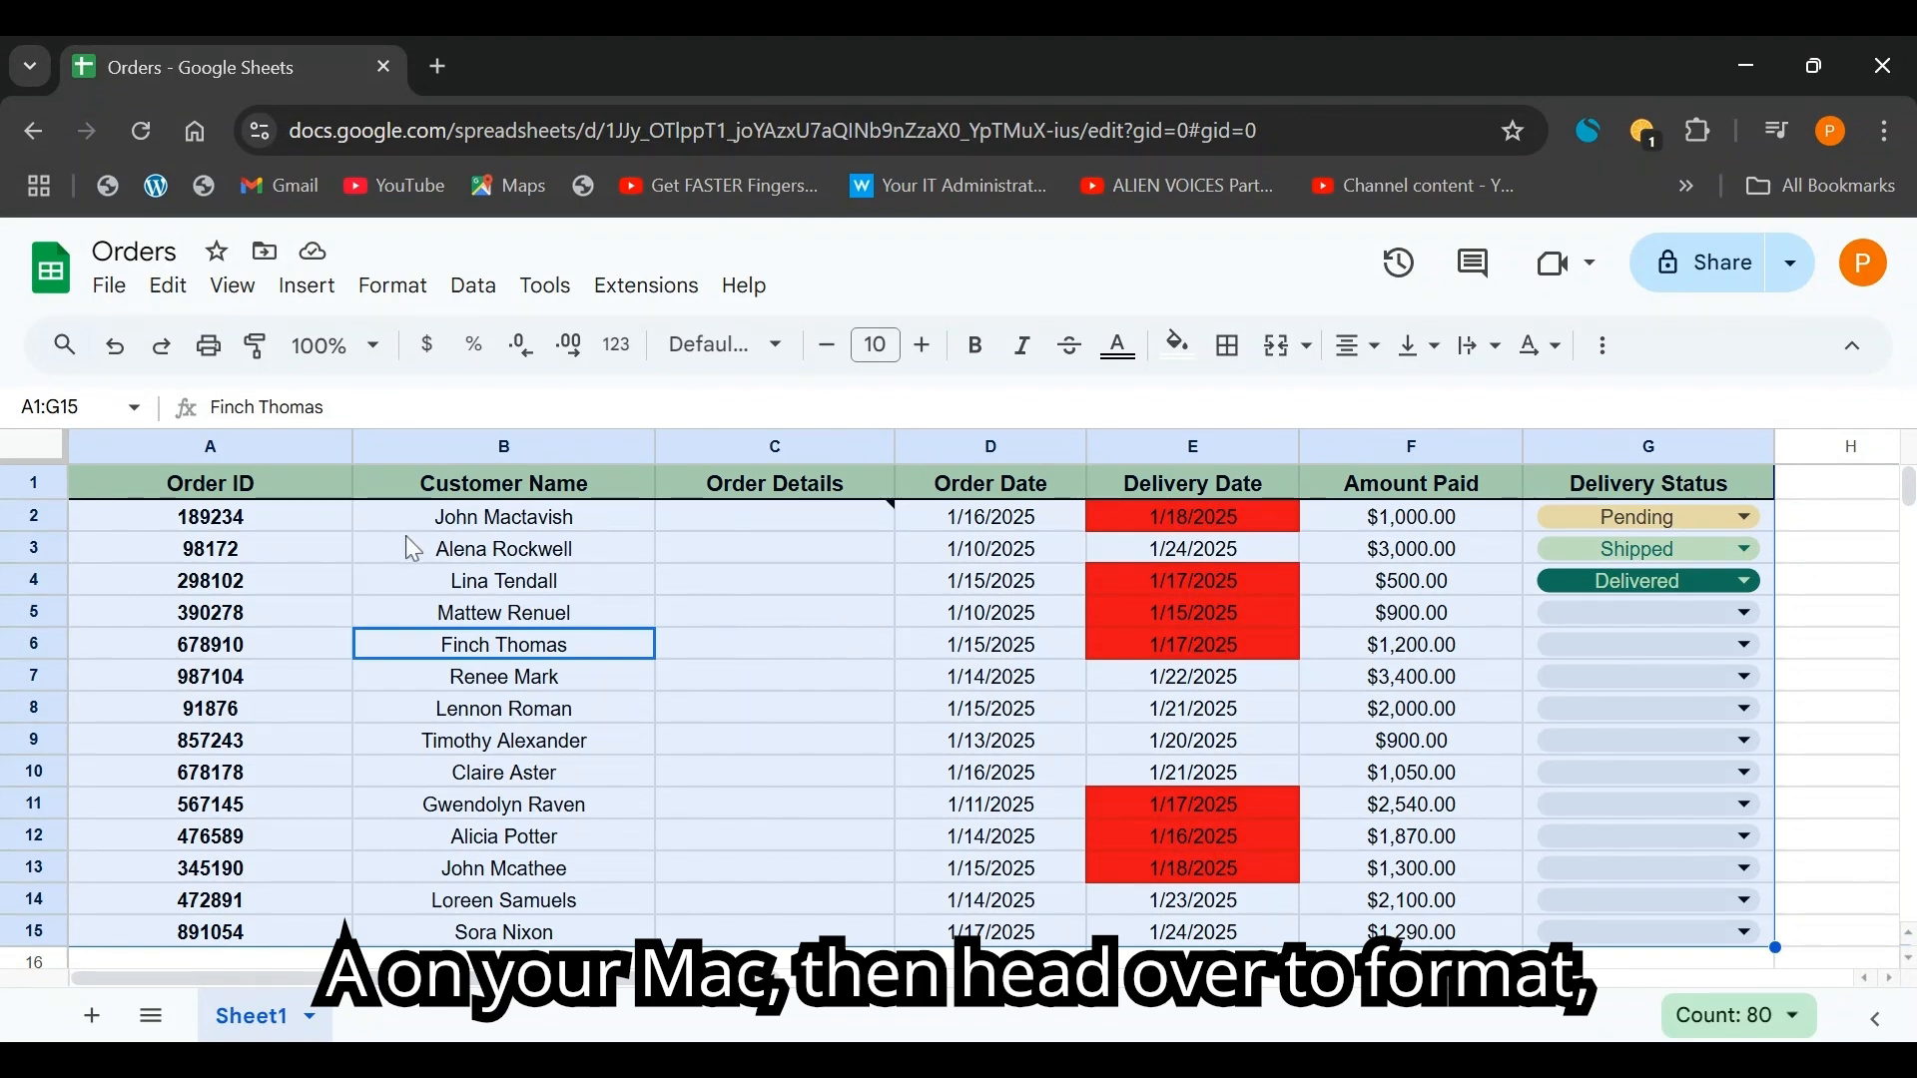
left_click(394, 288)
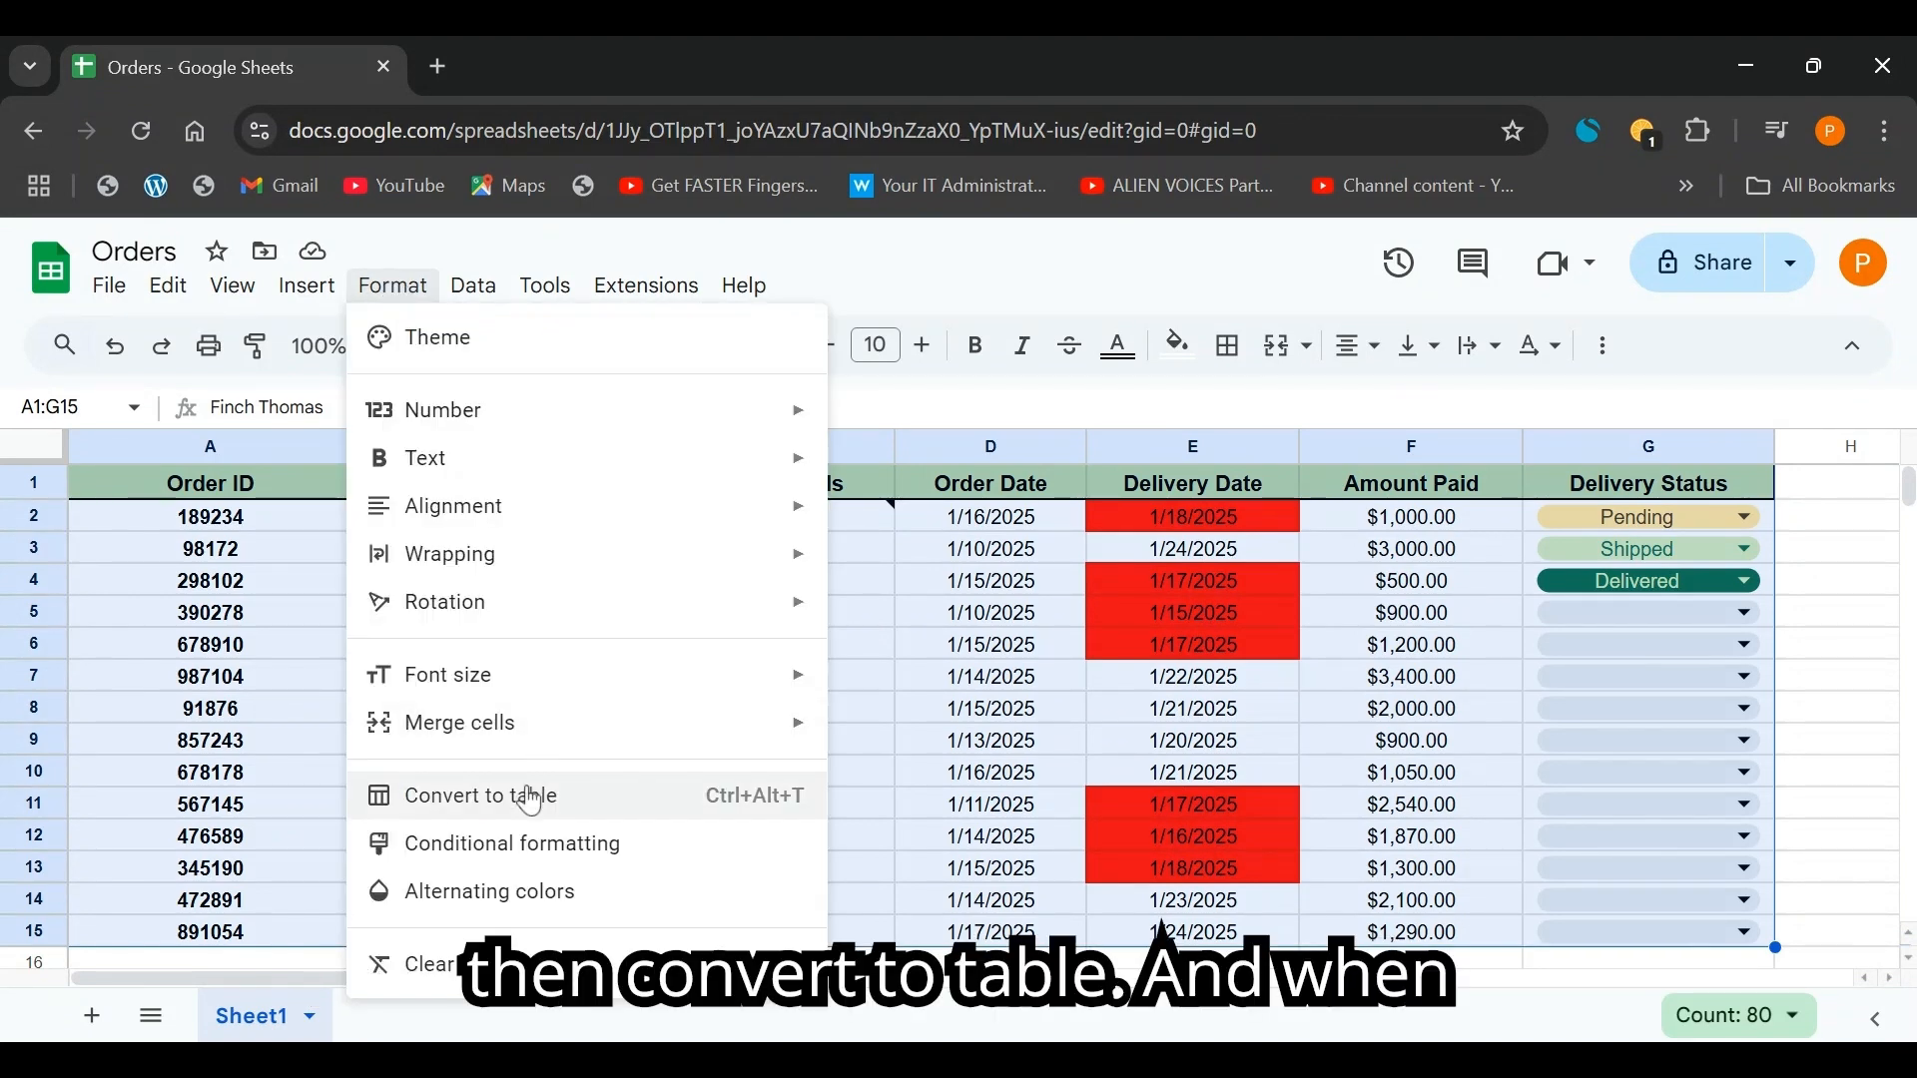
key("ctrl+alt+t")
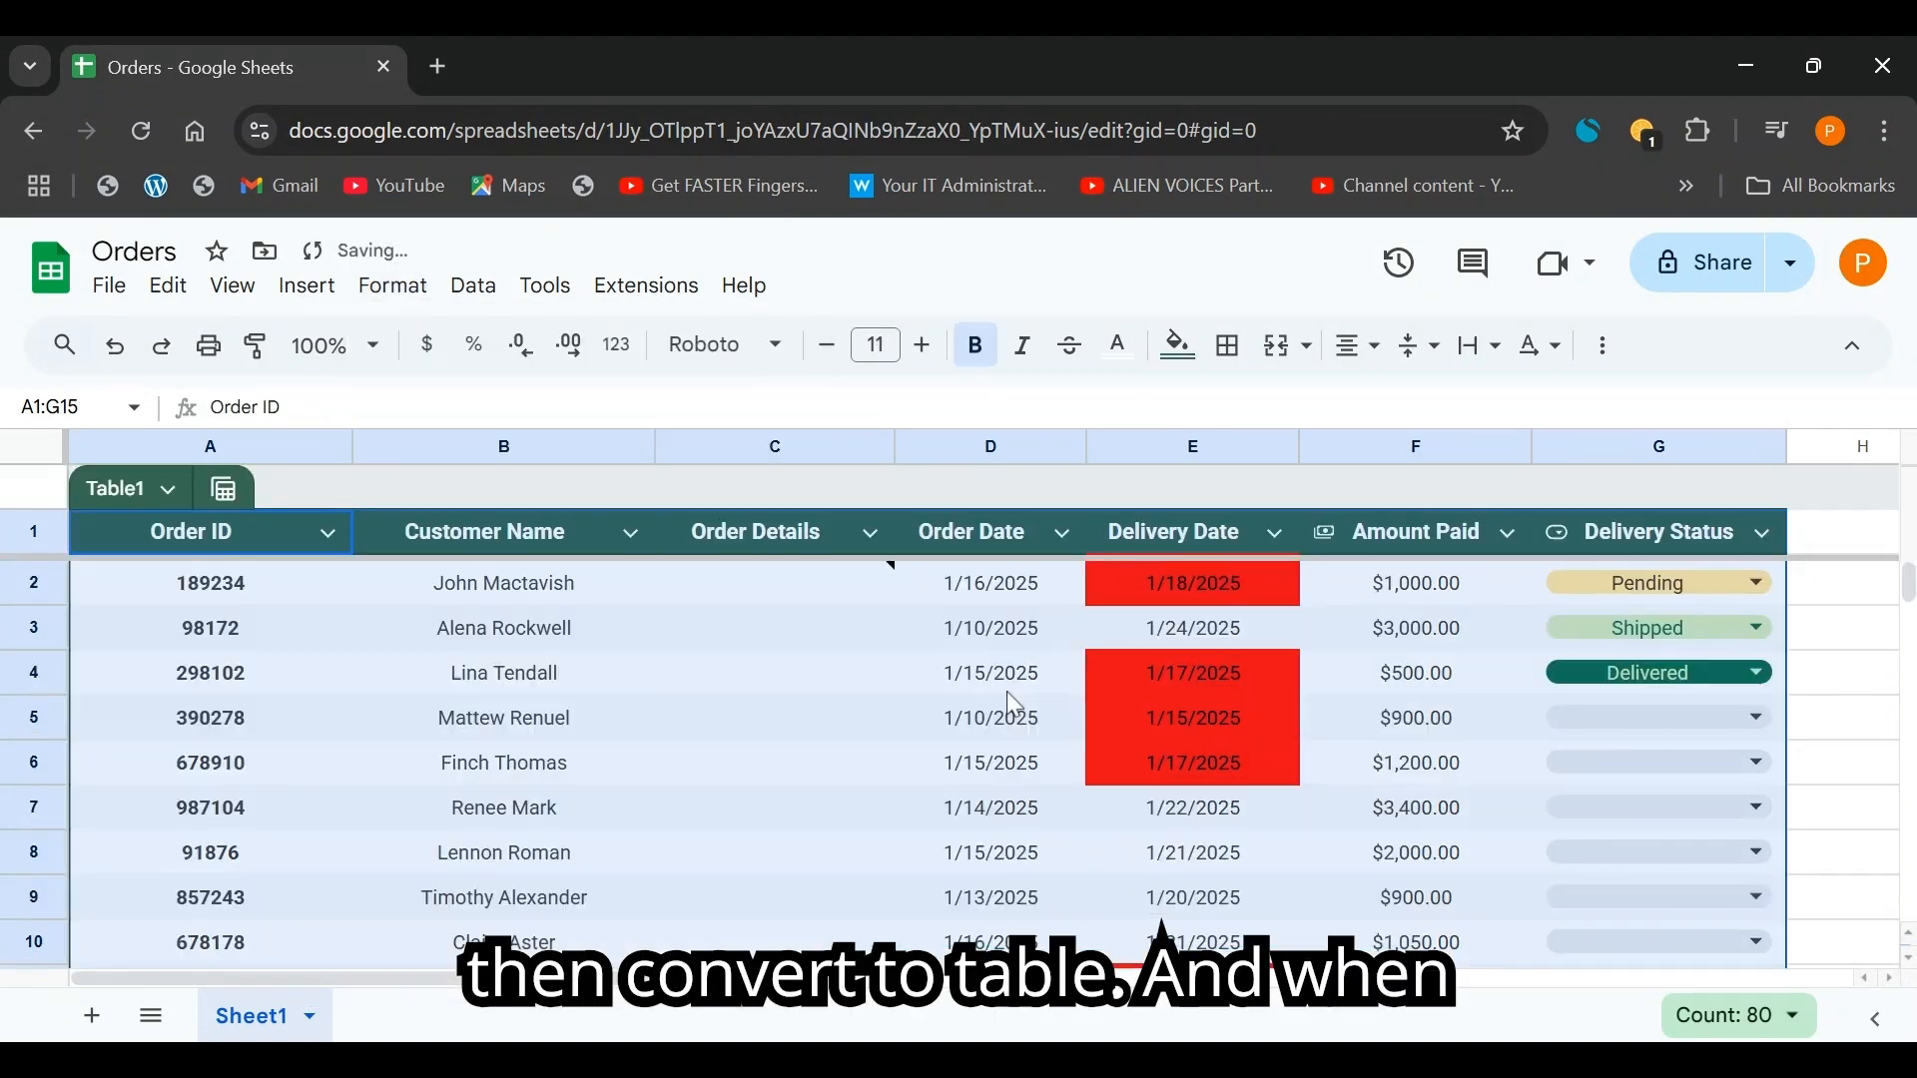
left_click(908, 687)
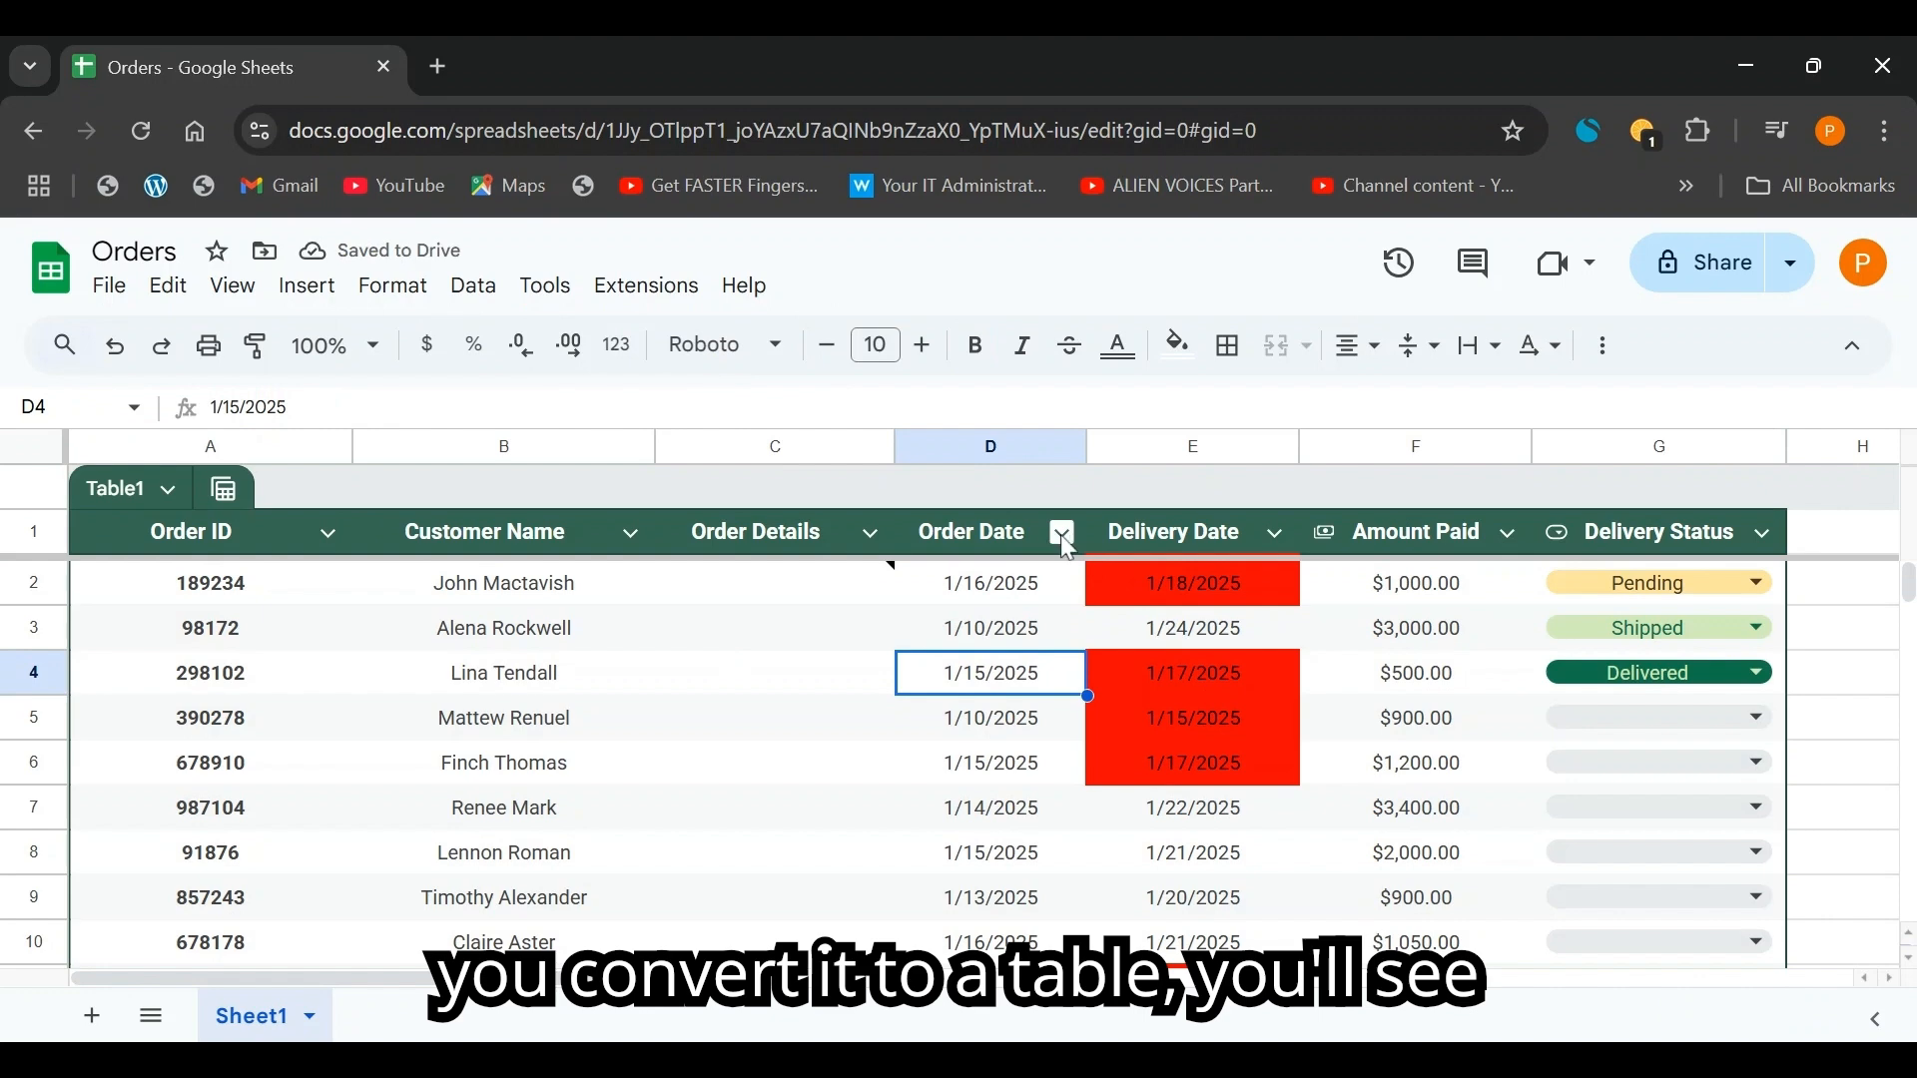
scroll(714, 722, "down", 1)
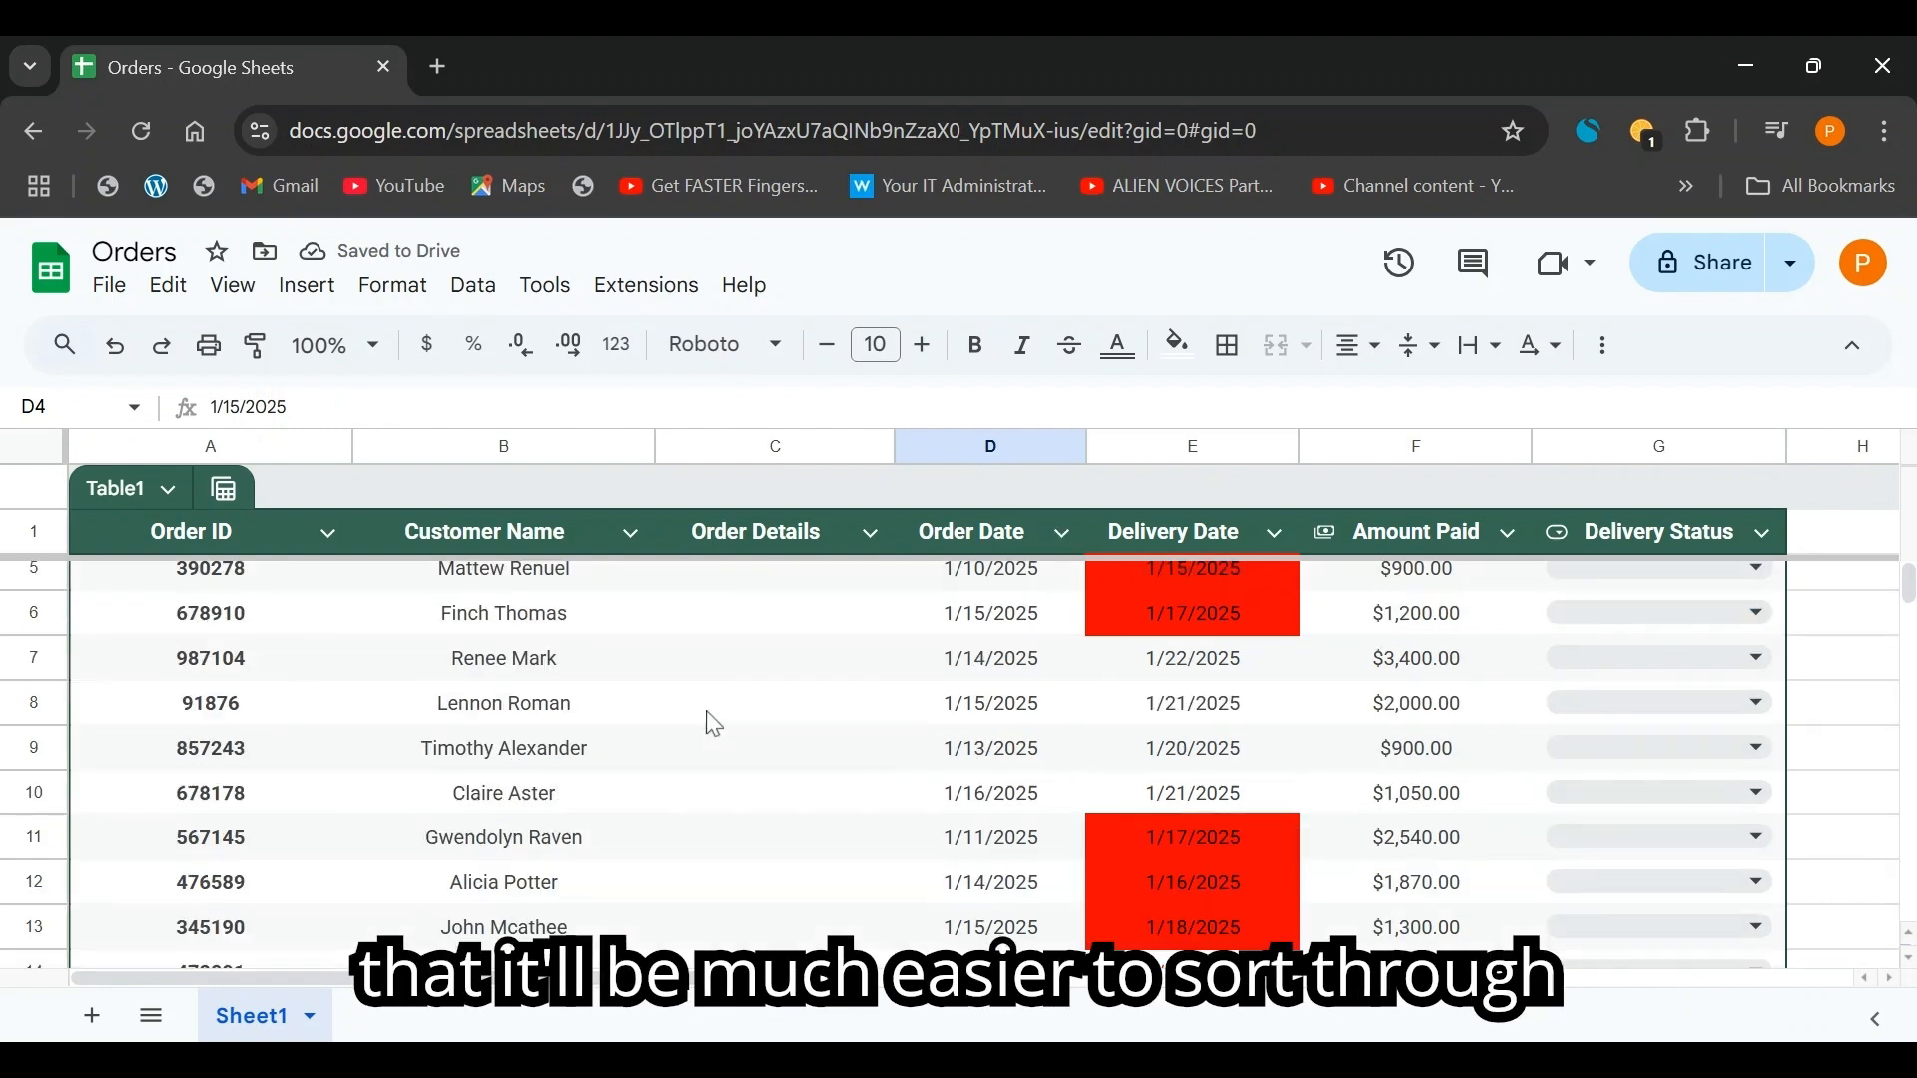
scroll(621, 705, "down", 3)
scroll(621, 708, "up", 4)
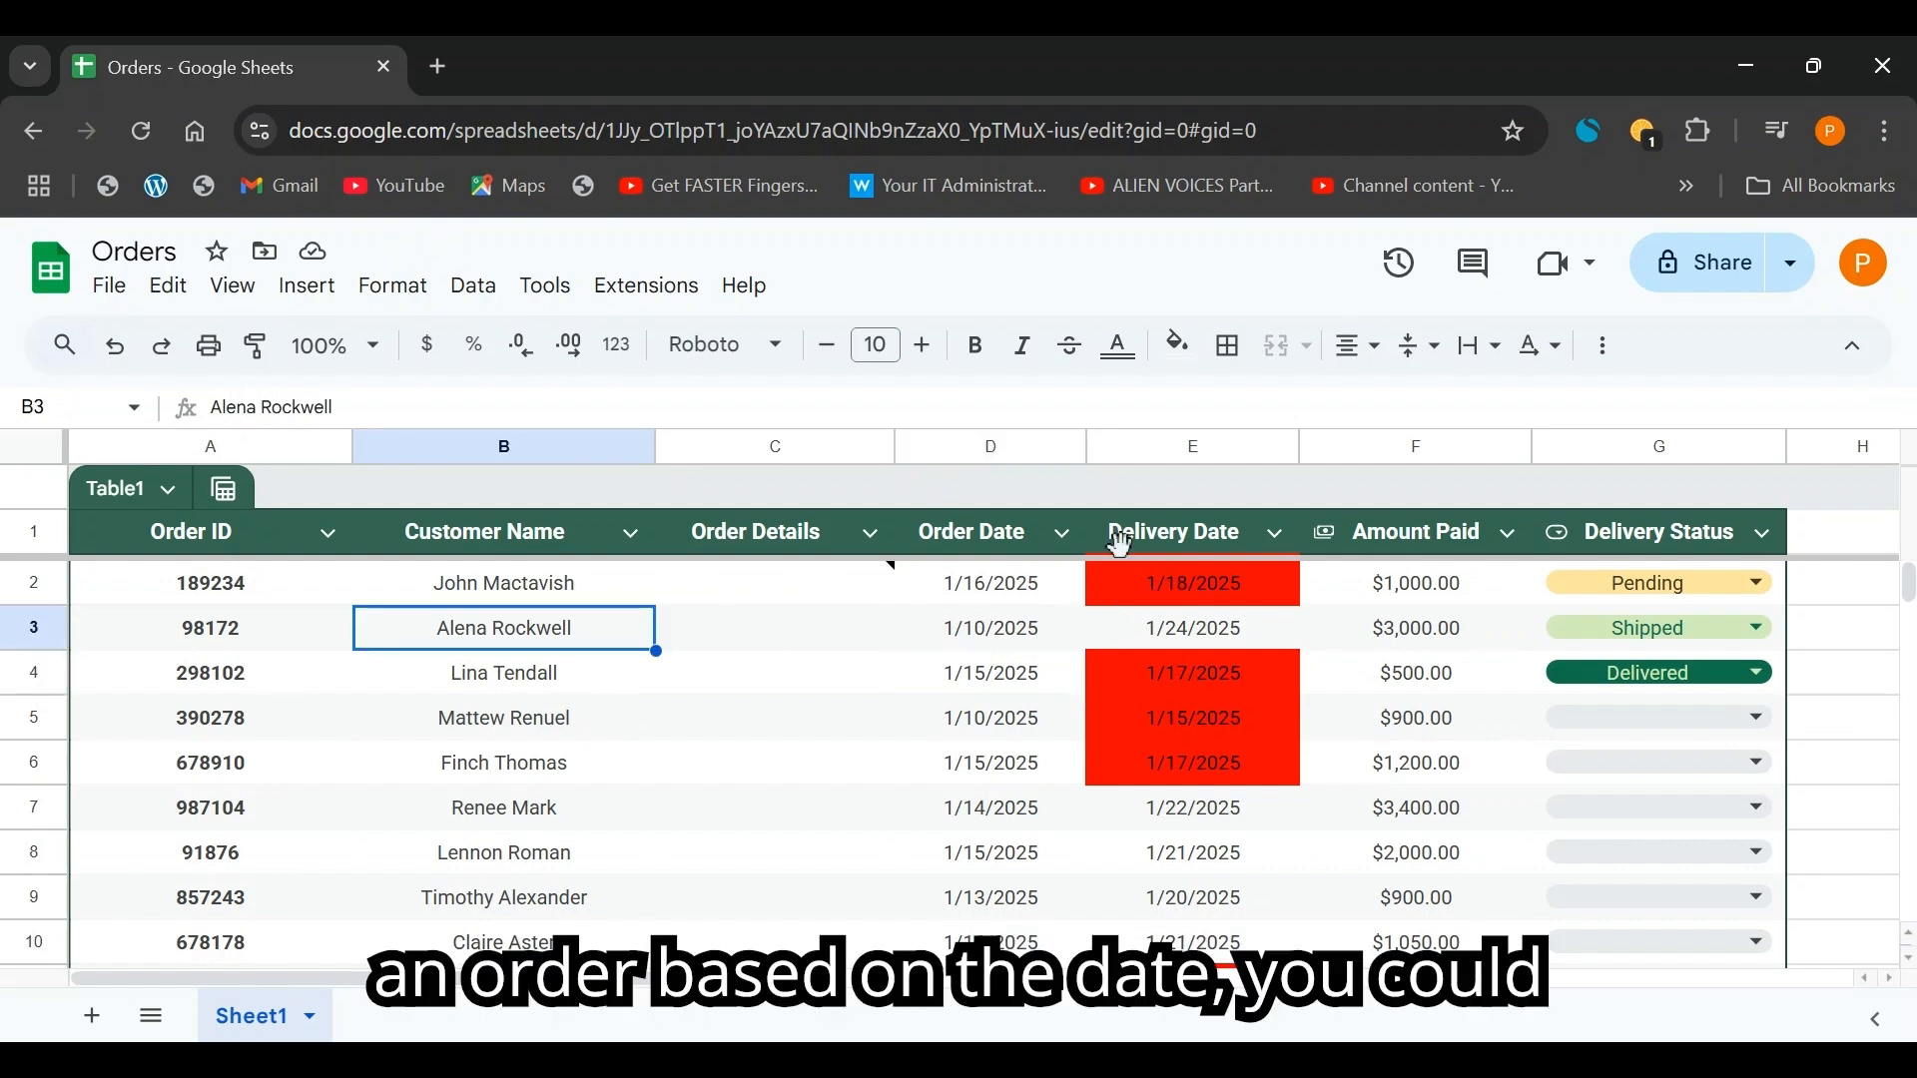
- Start a filter by condition on the Order Date column, using the Text contains condition
left_click(1063, 535)
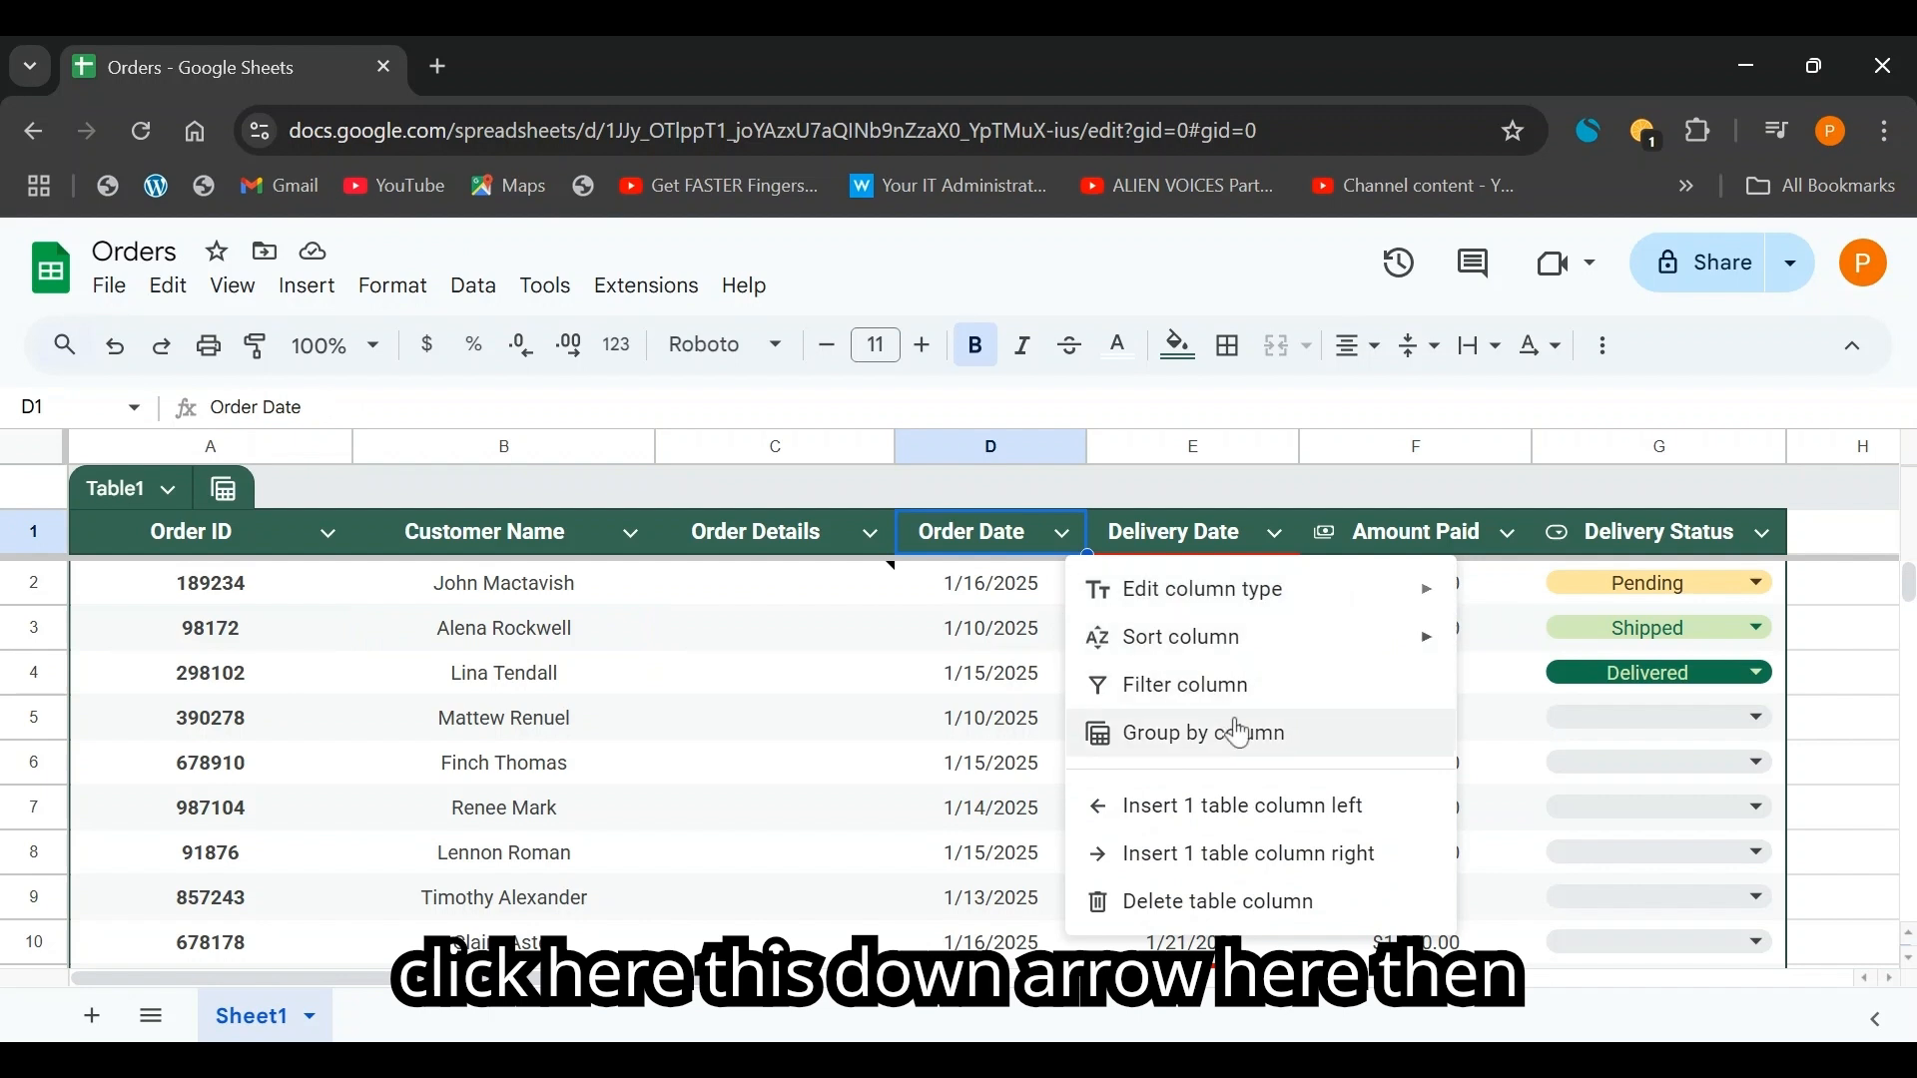
left_click(1191, 694)
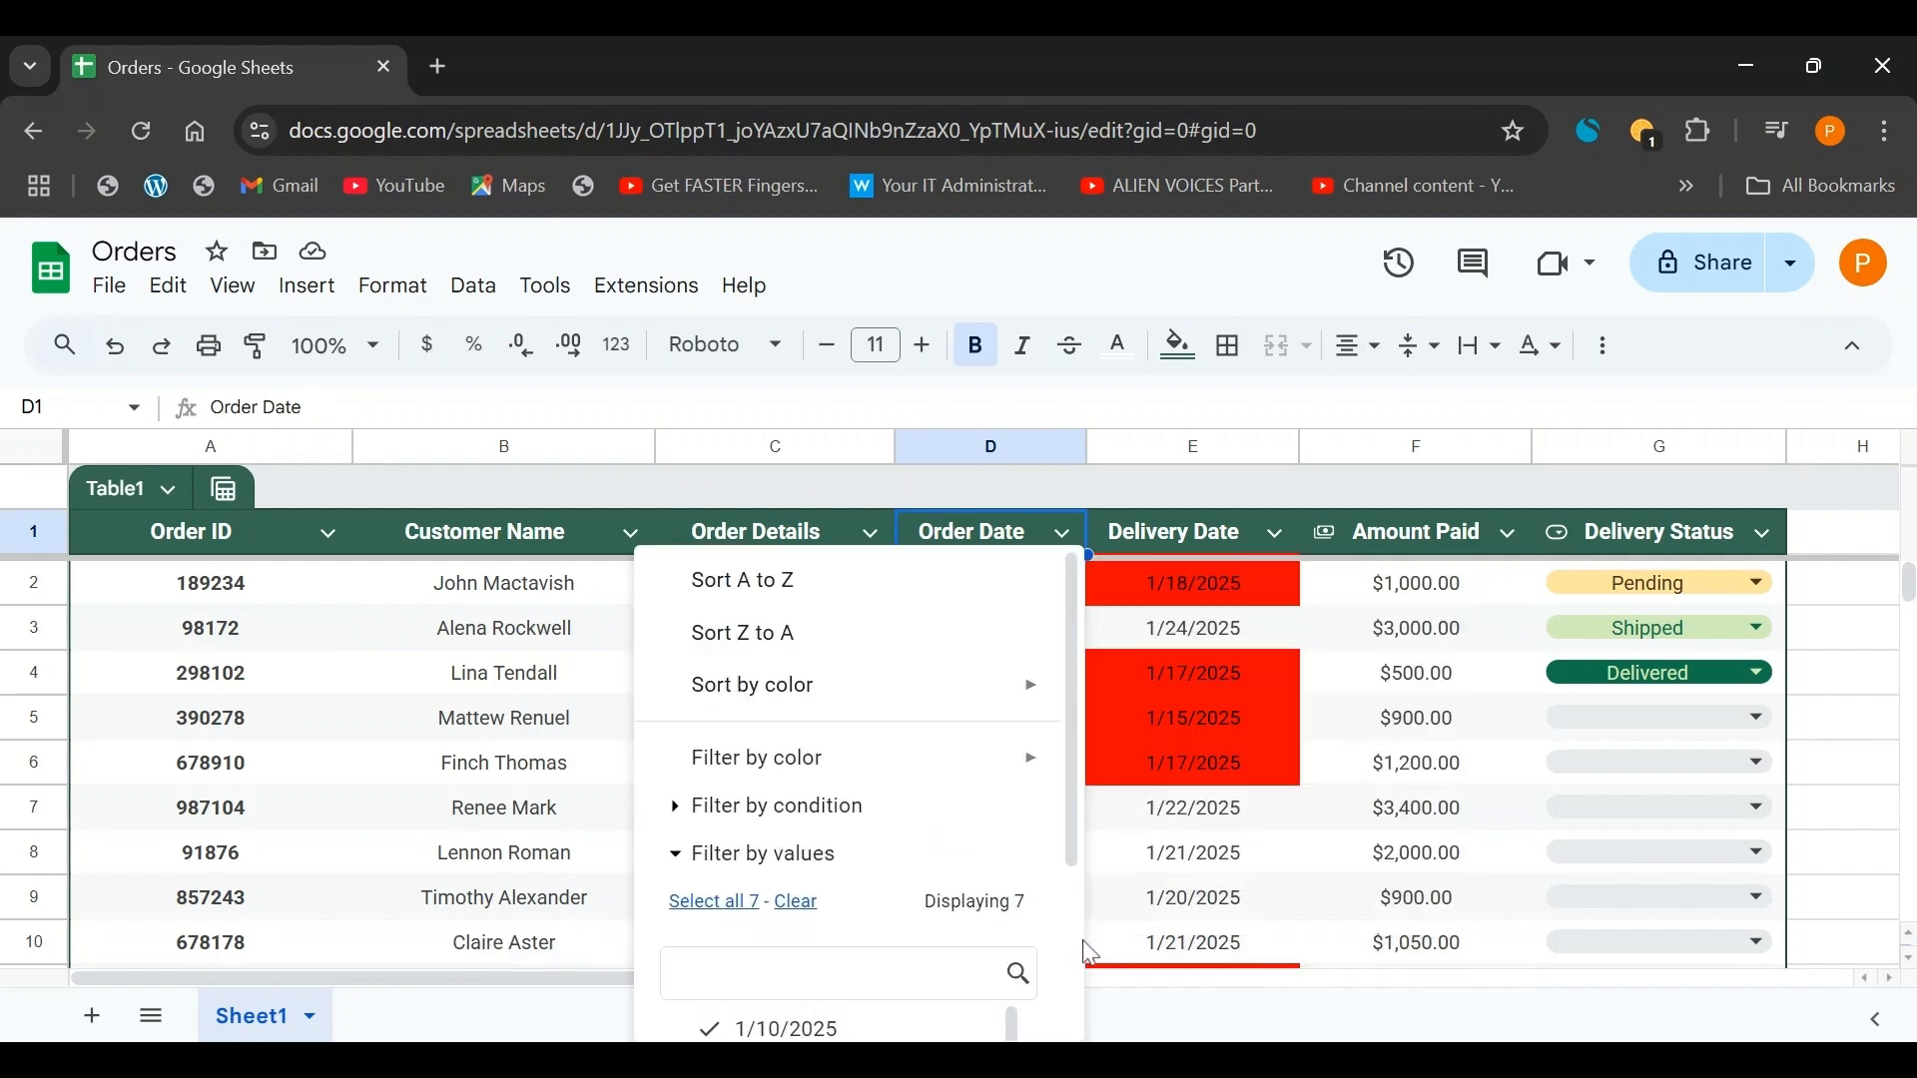
scroll(848, 736, "down", 3)
left_click(680, 729)
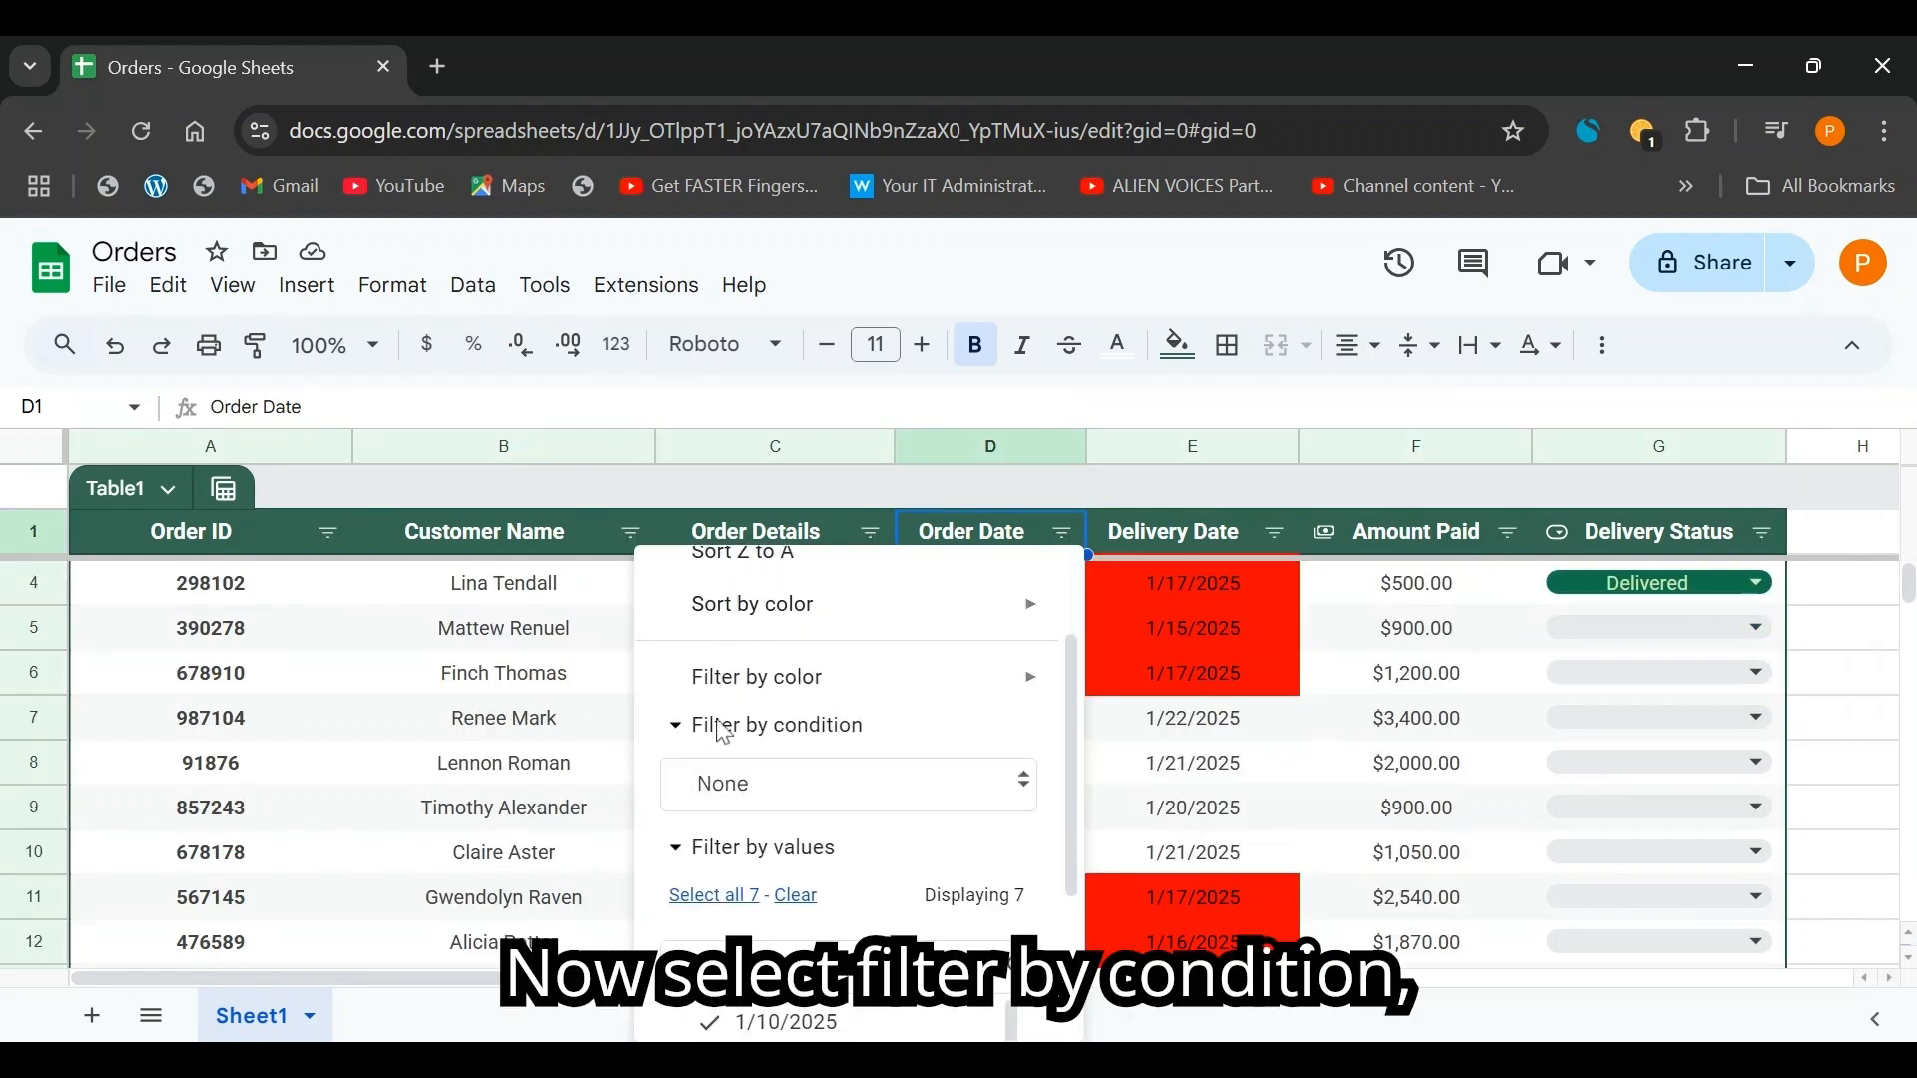
left_click(786, 781)
scroll(801, 825, "down", 3)
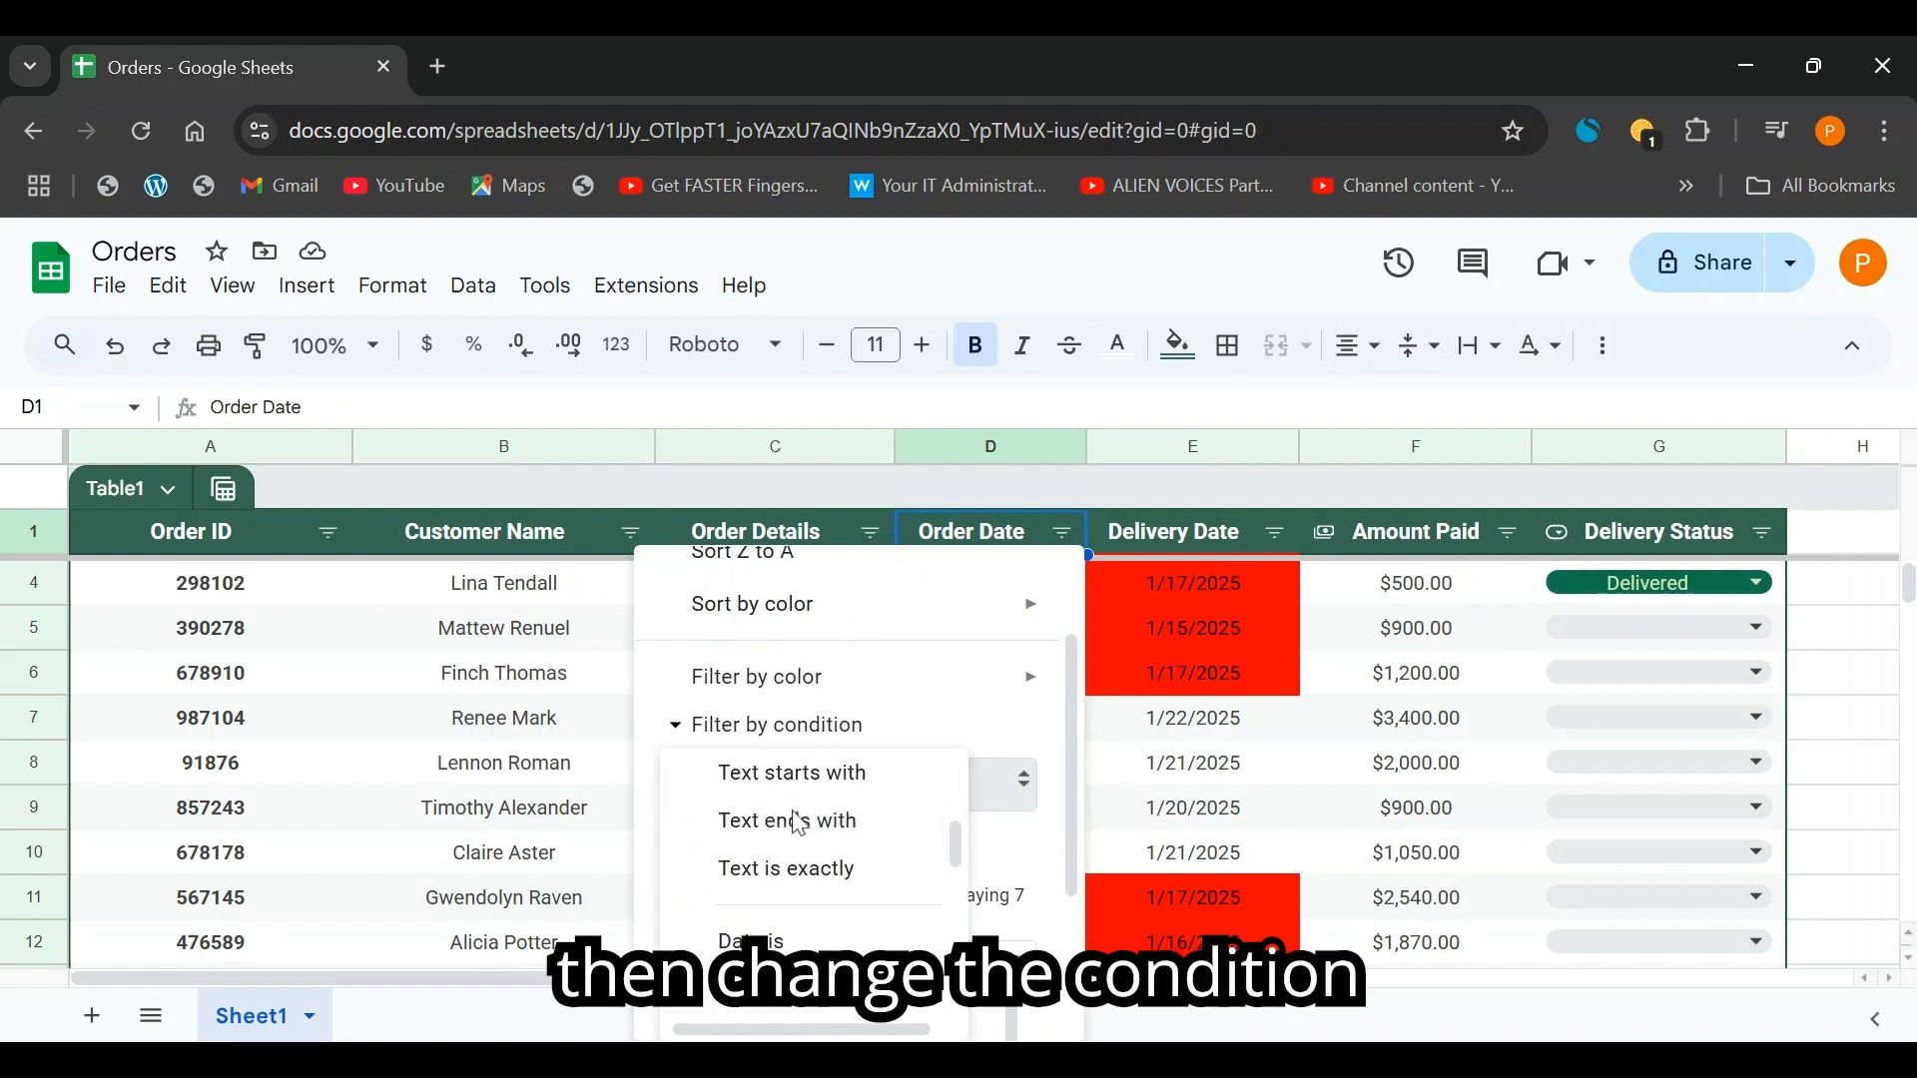
scroll(785, 819, "up", 2)
left_click(824, 736)
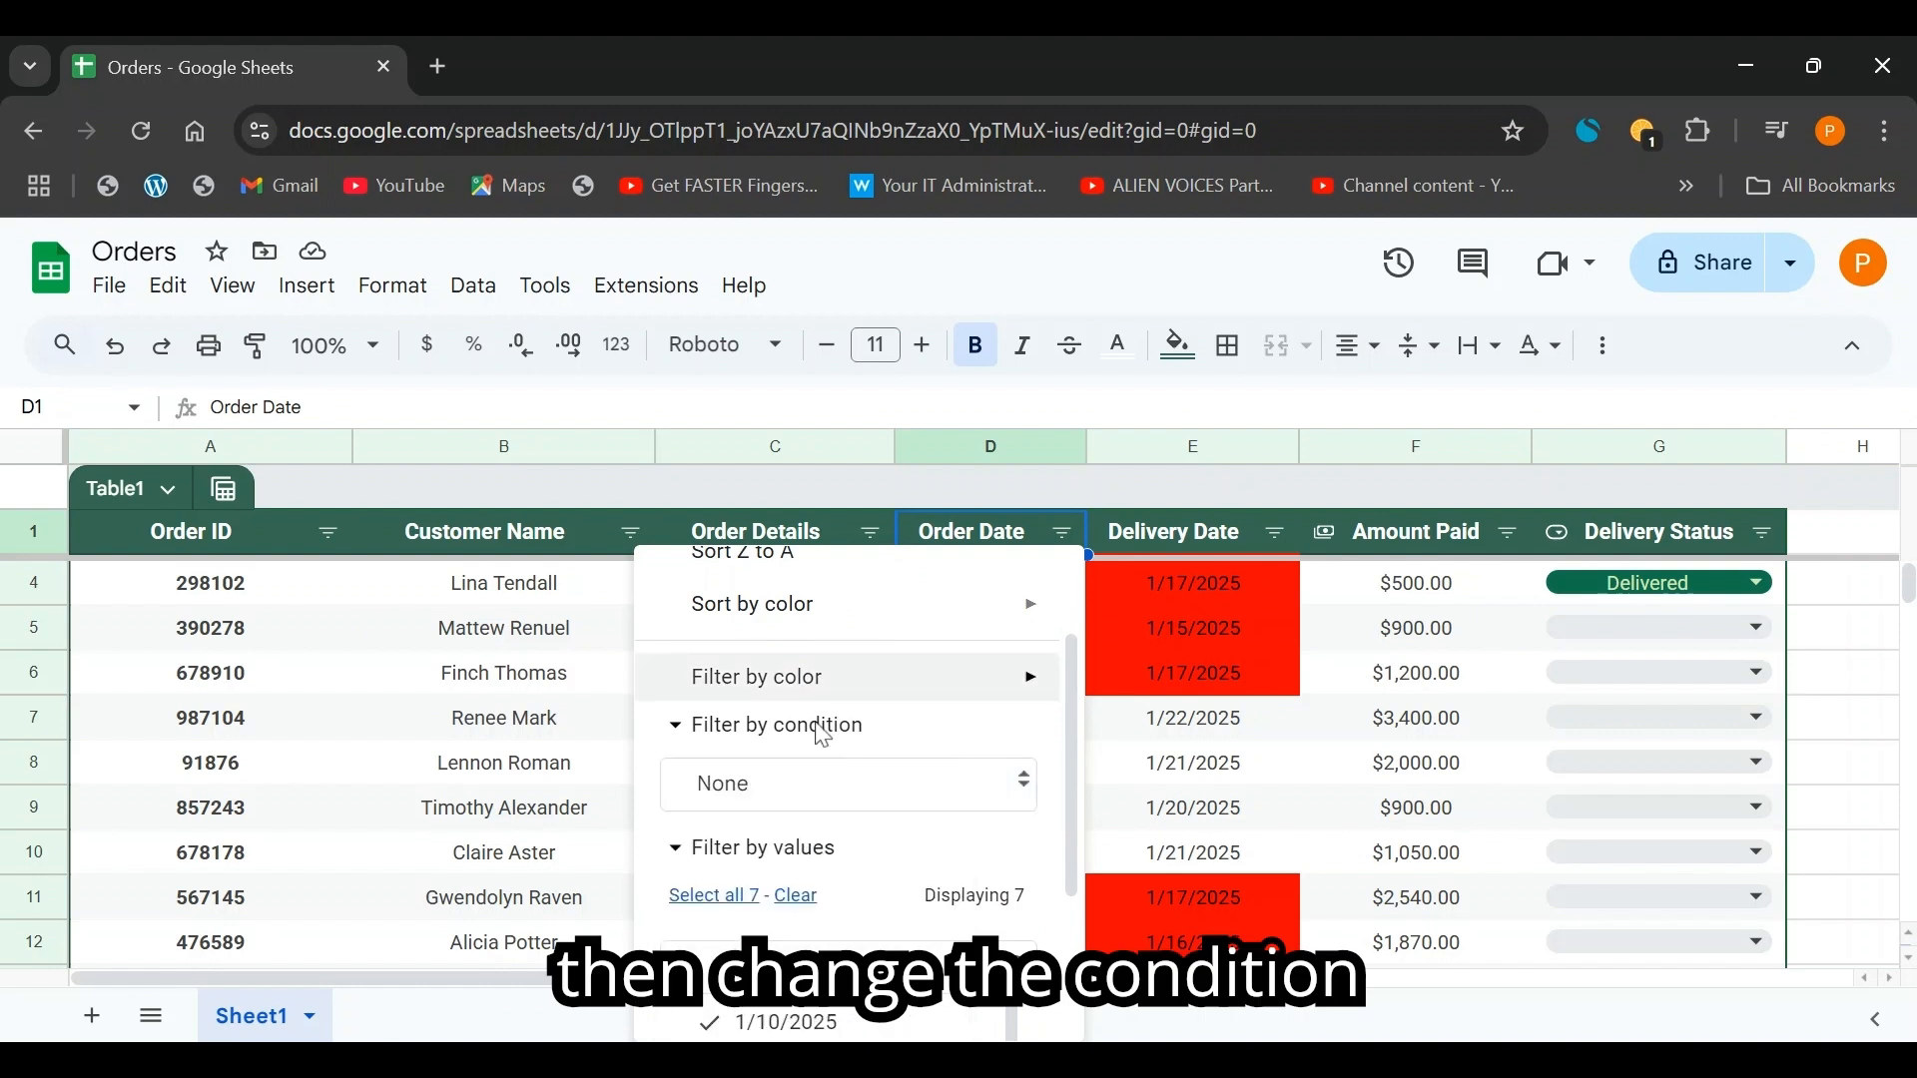
left_click(825, 789)
scroll(779, 839, "down", 2)
left_click(780, 837)
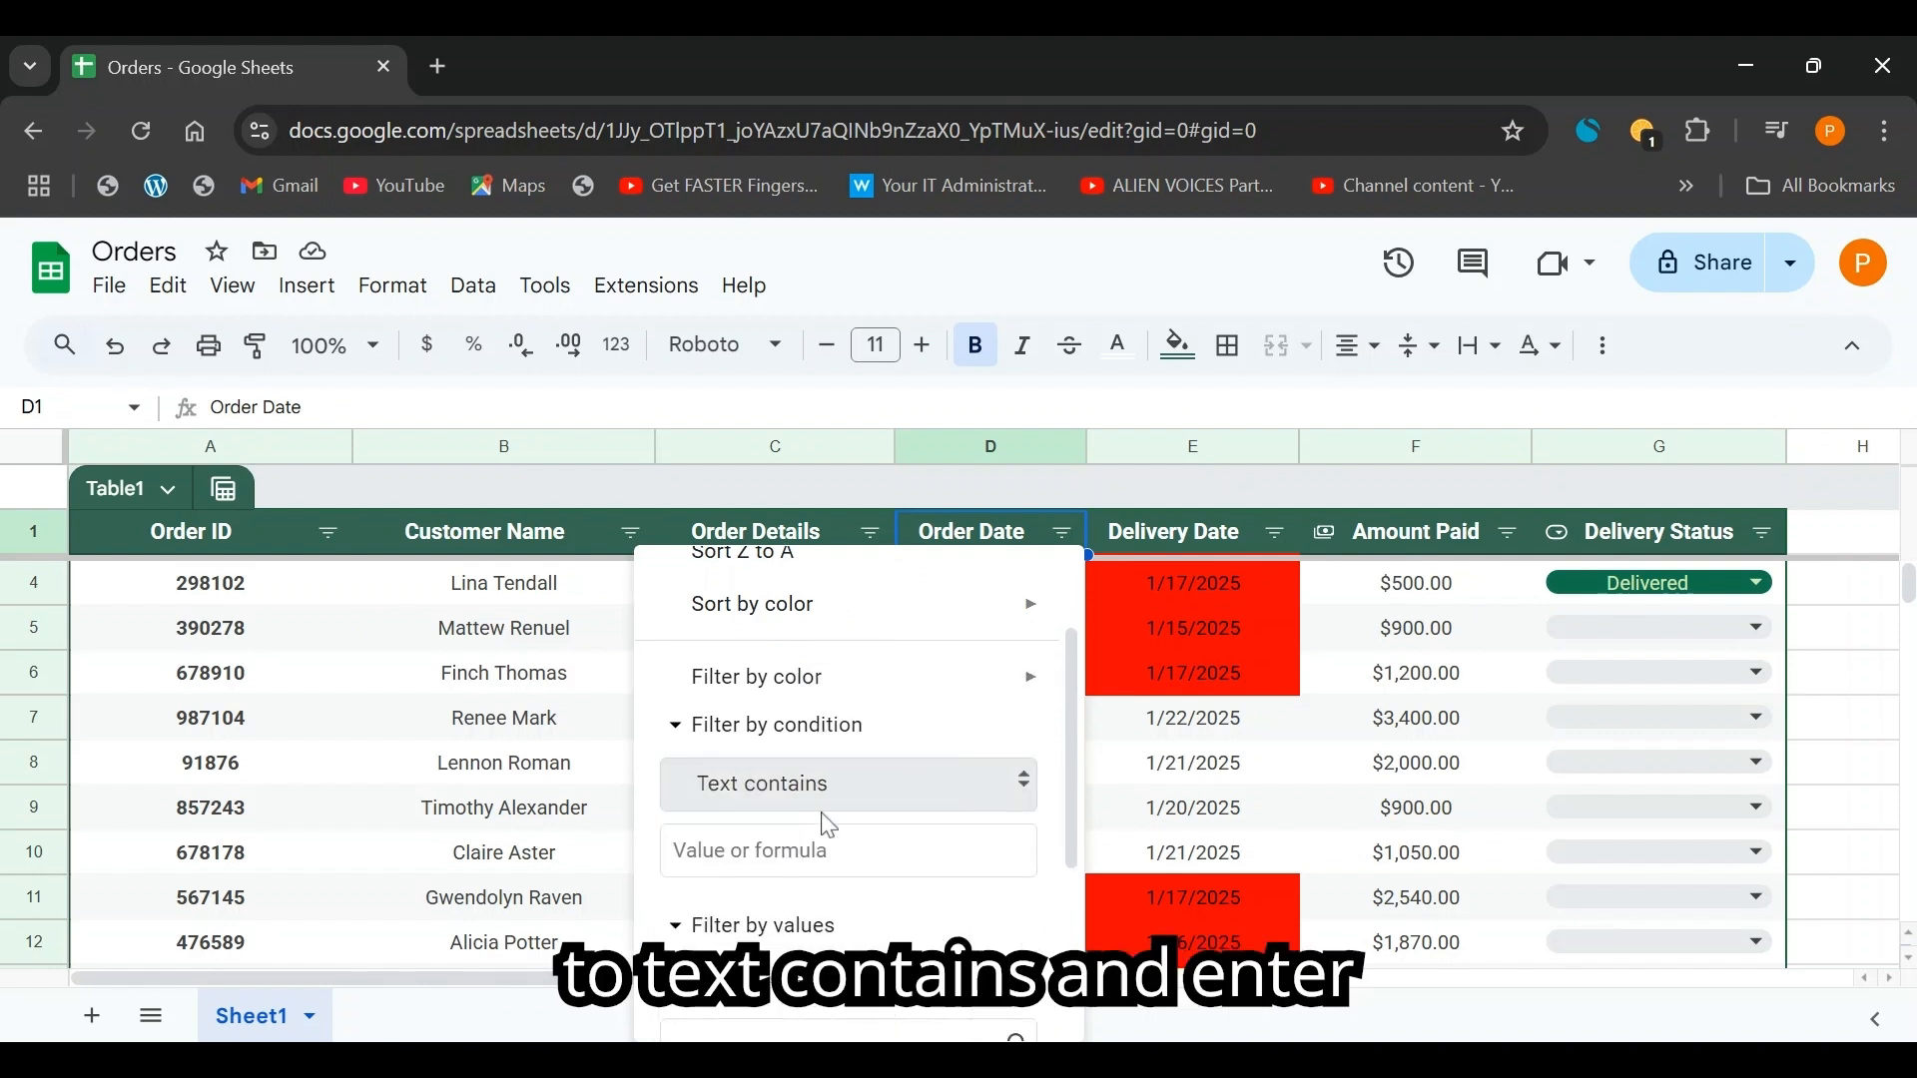
- Enter 15 as the Text contains value and apply the filter to the Order Date column
left_click(822, 854)
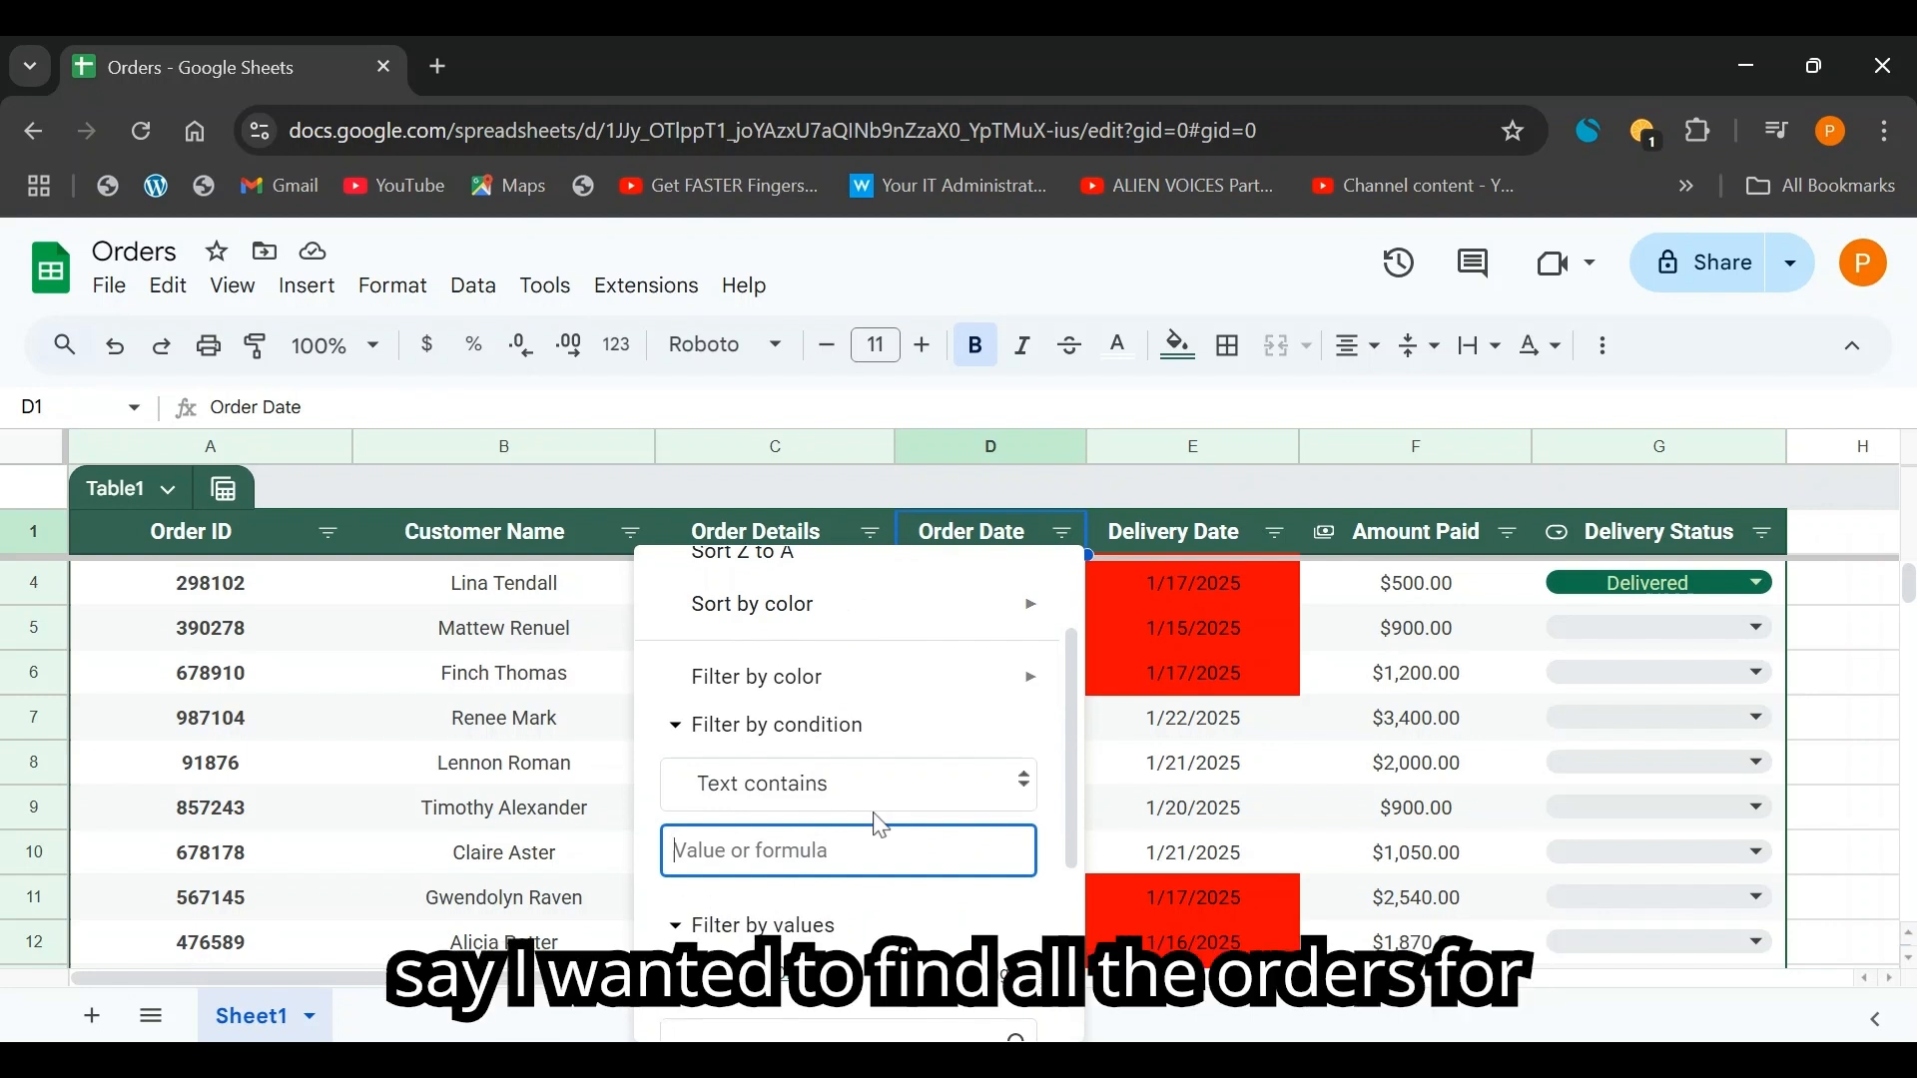
type("15")
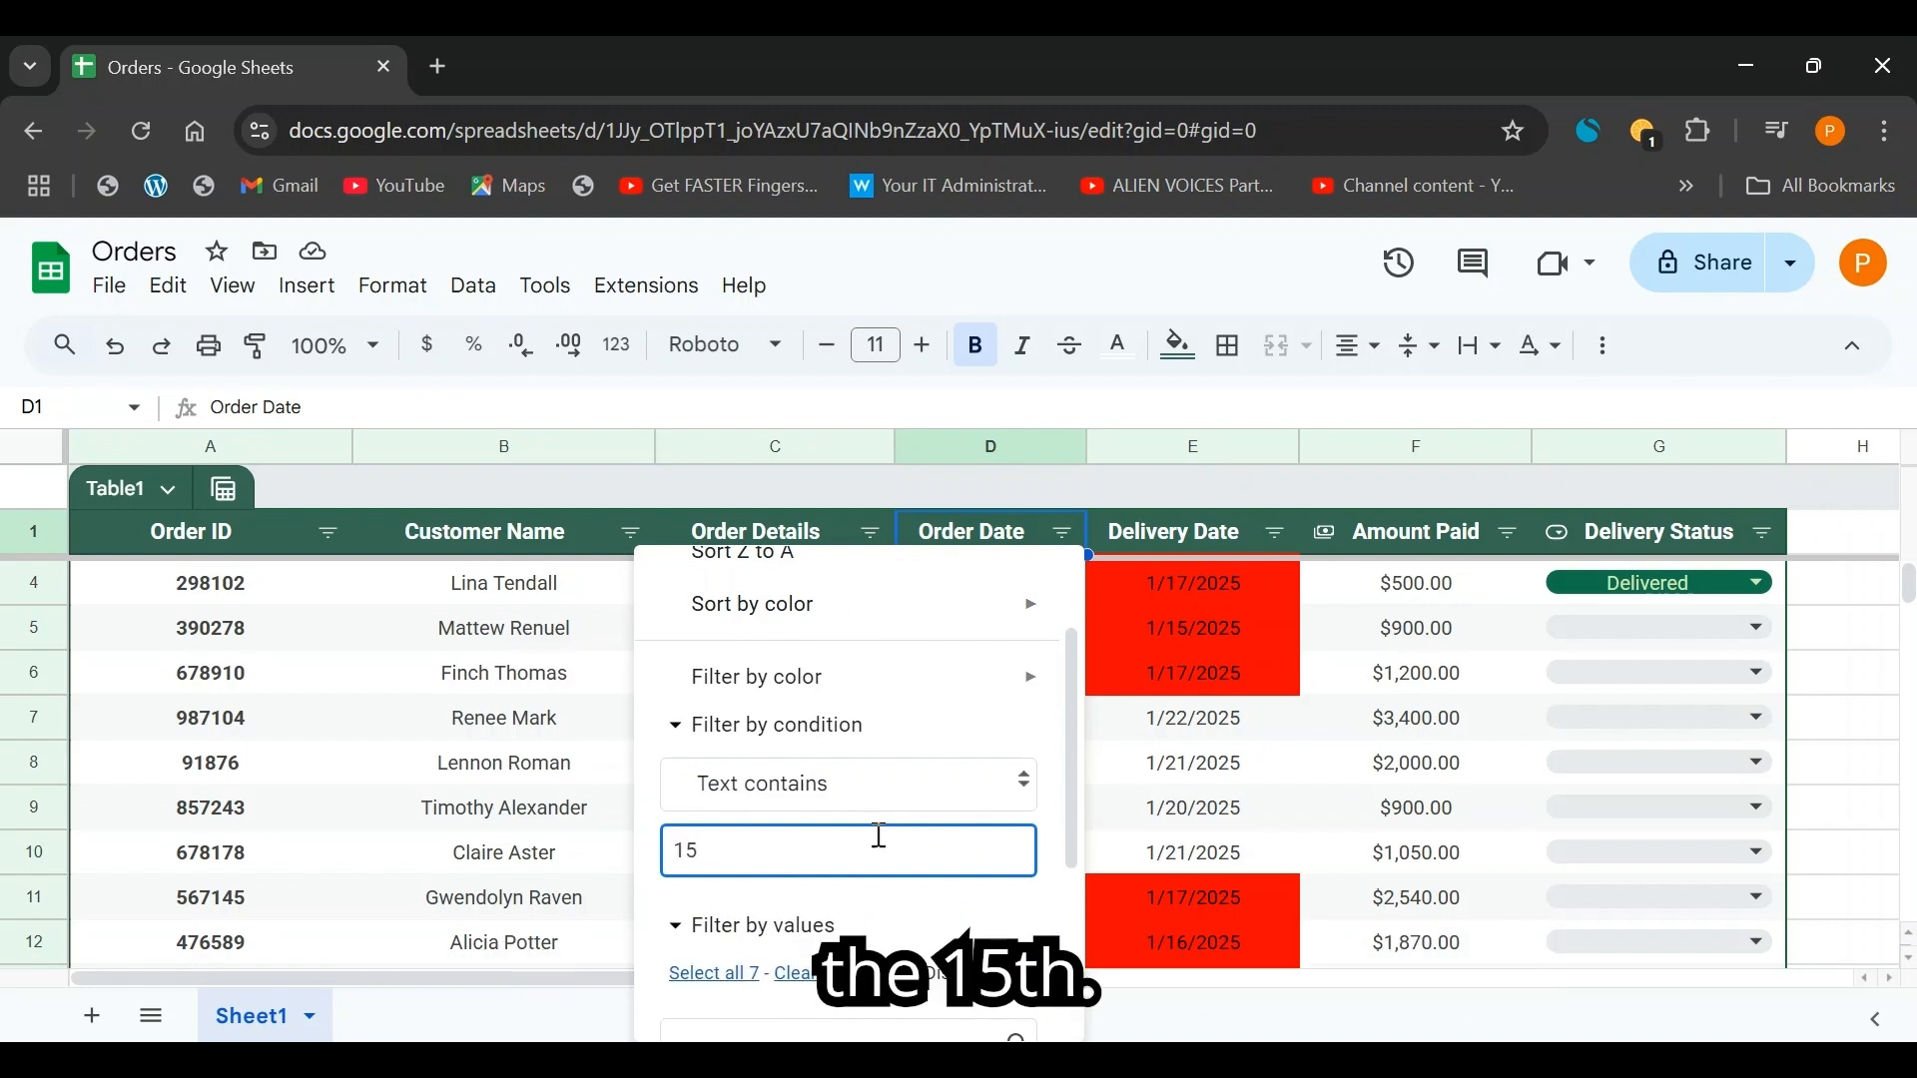
scroll(879, 829, "down", 2)
scroll(953, 879, "down", 2)
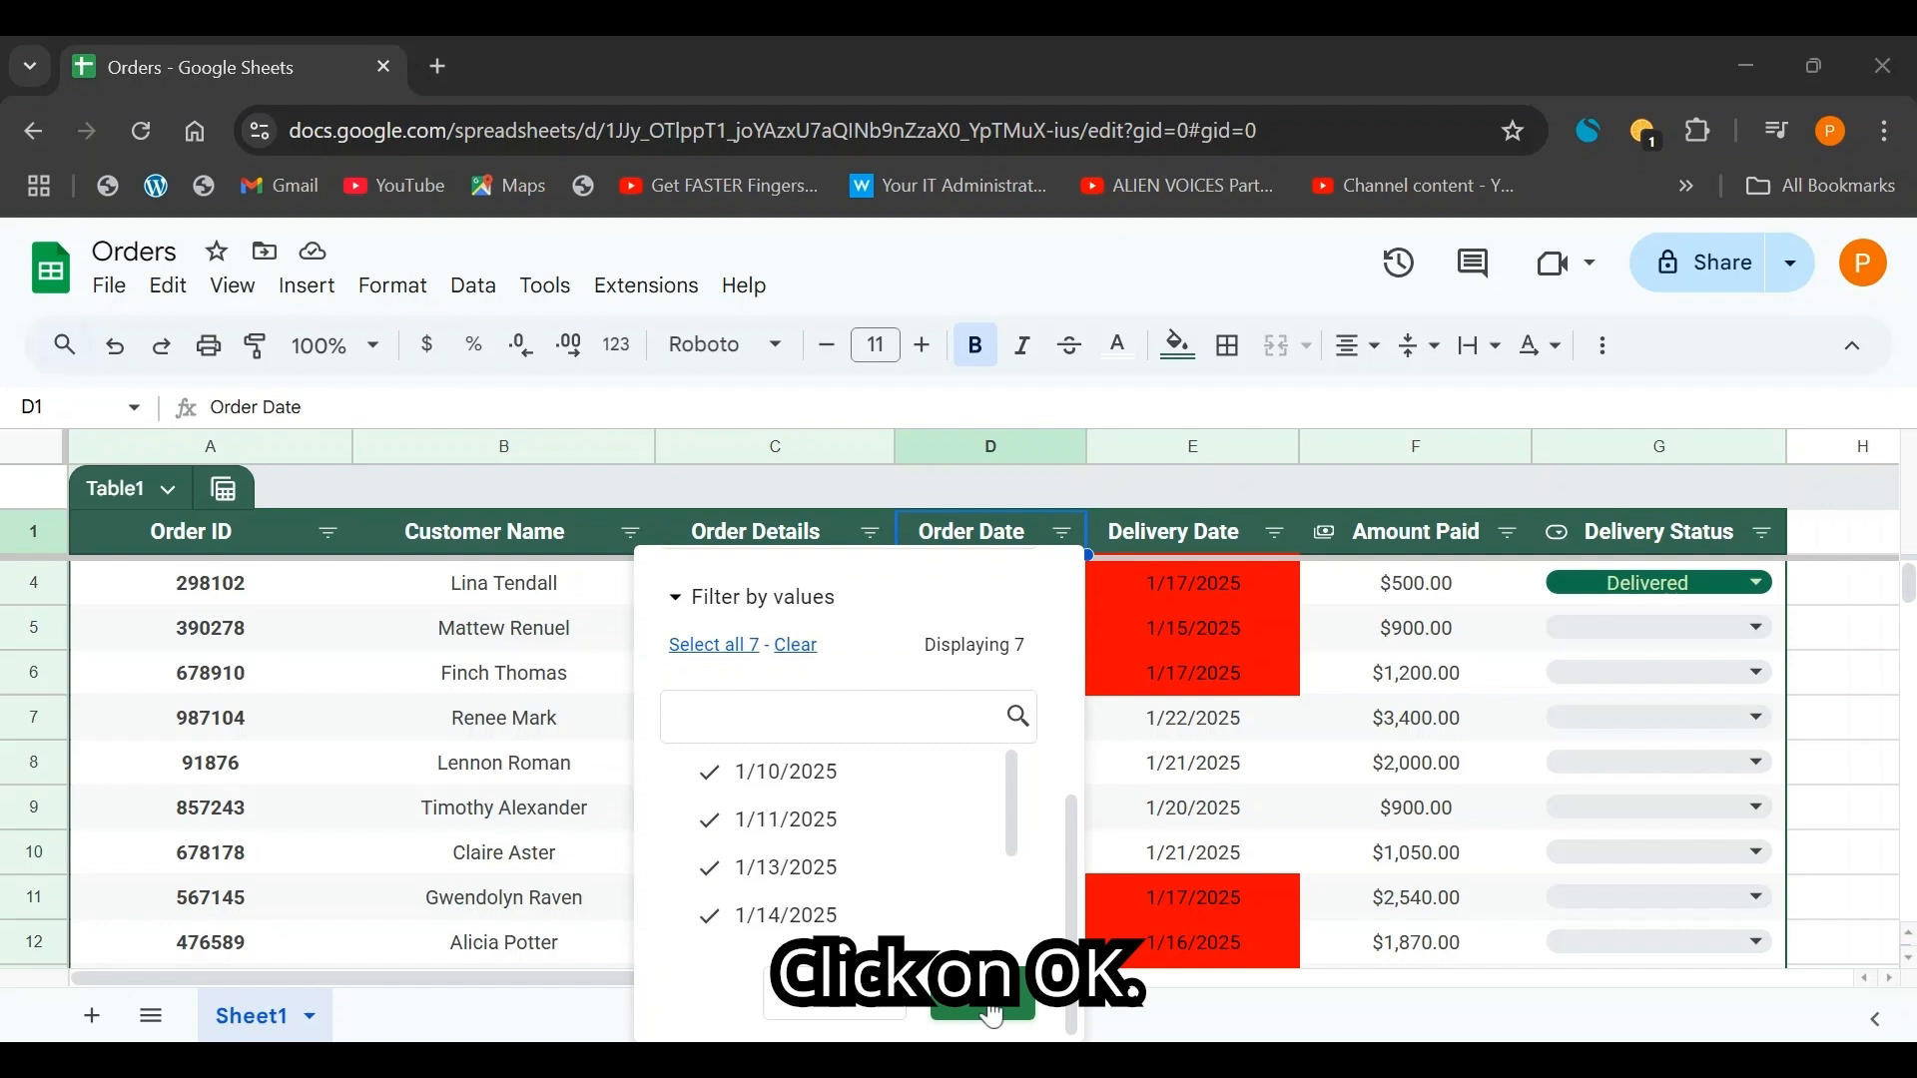
left_click(977, 999)
left_click(889, 634)
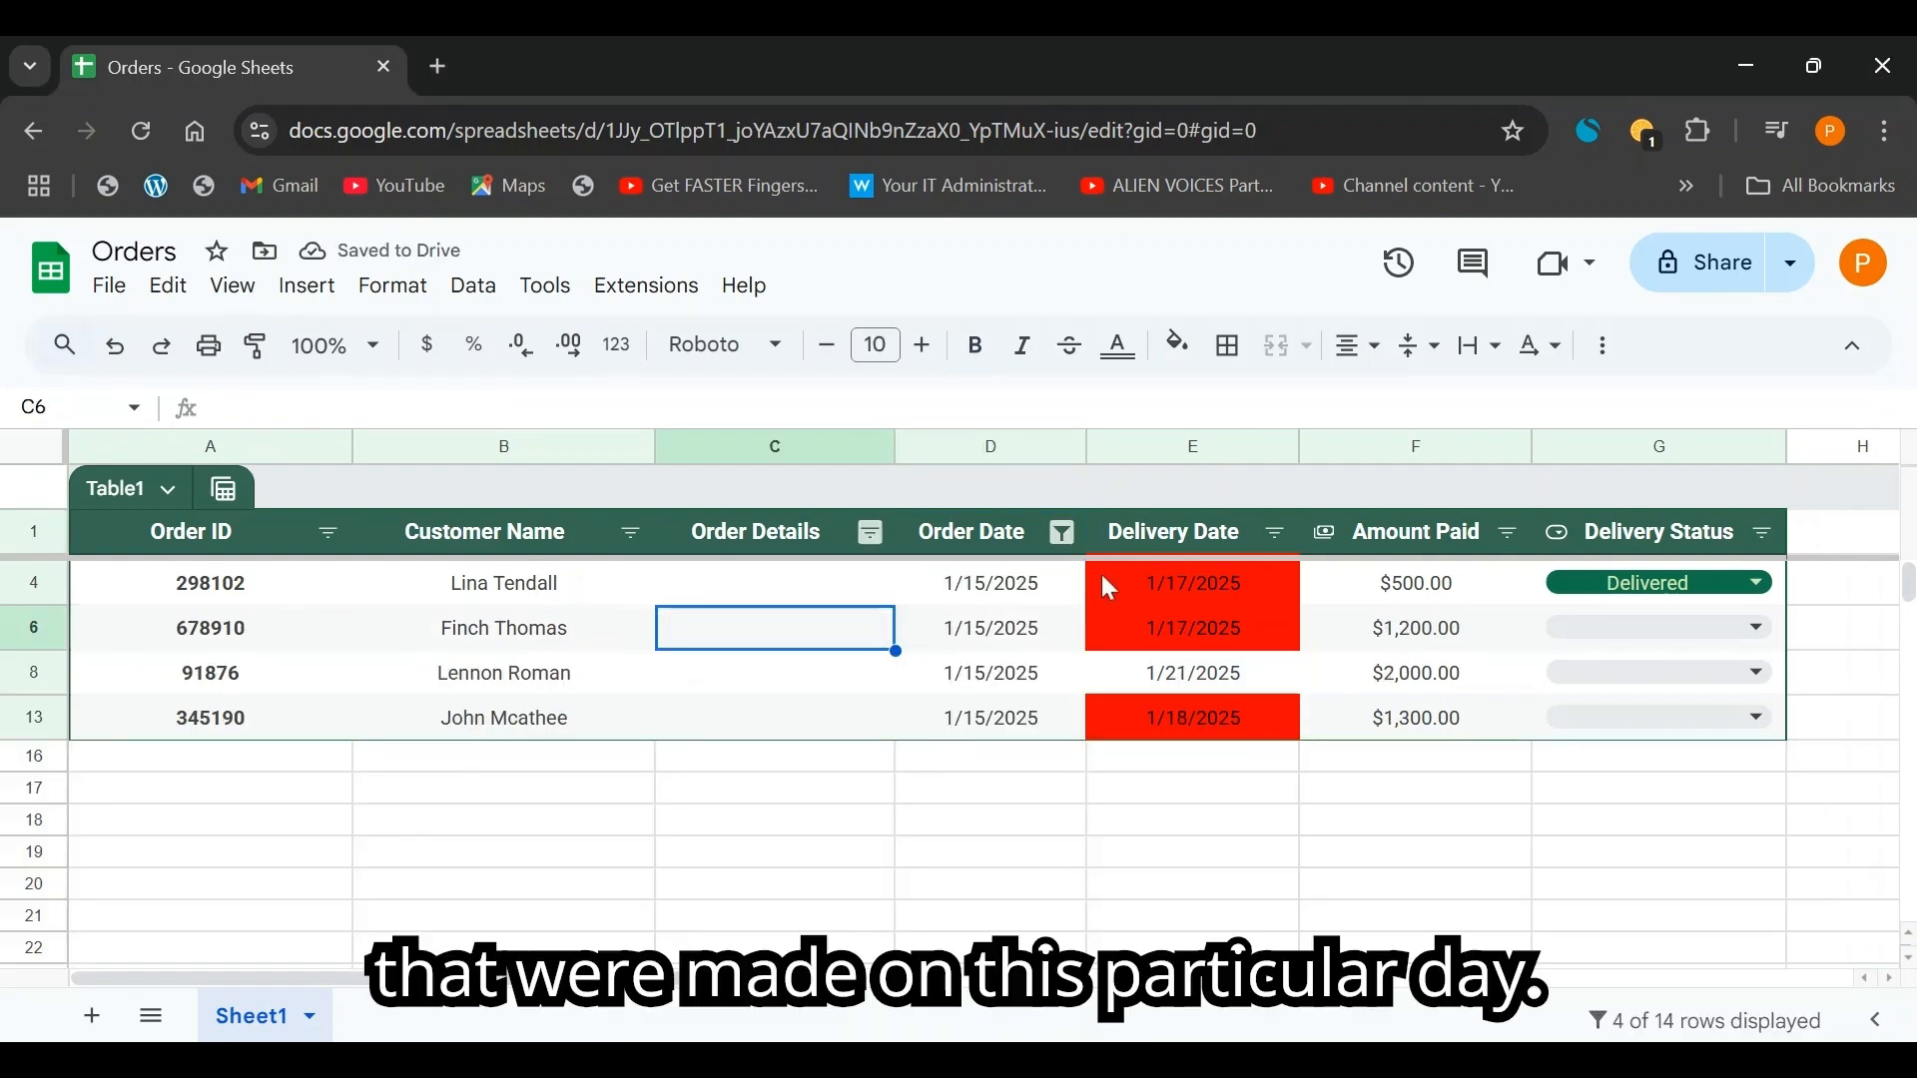
- Undo the Order Date filter so all orders are listed again
left_click(1003, 587)
left_click(1024, 721)
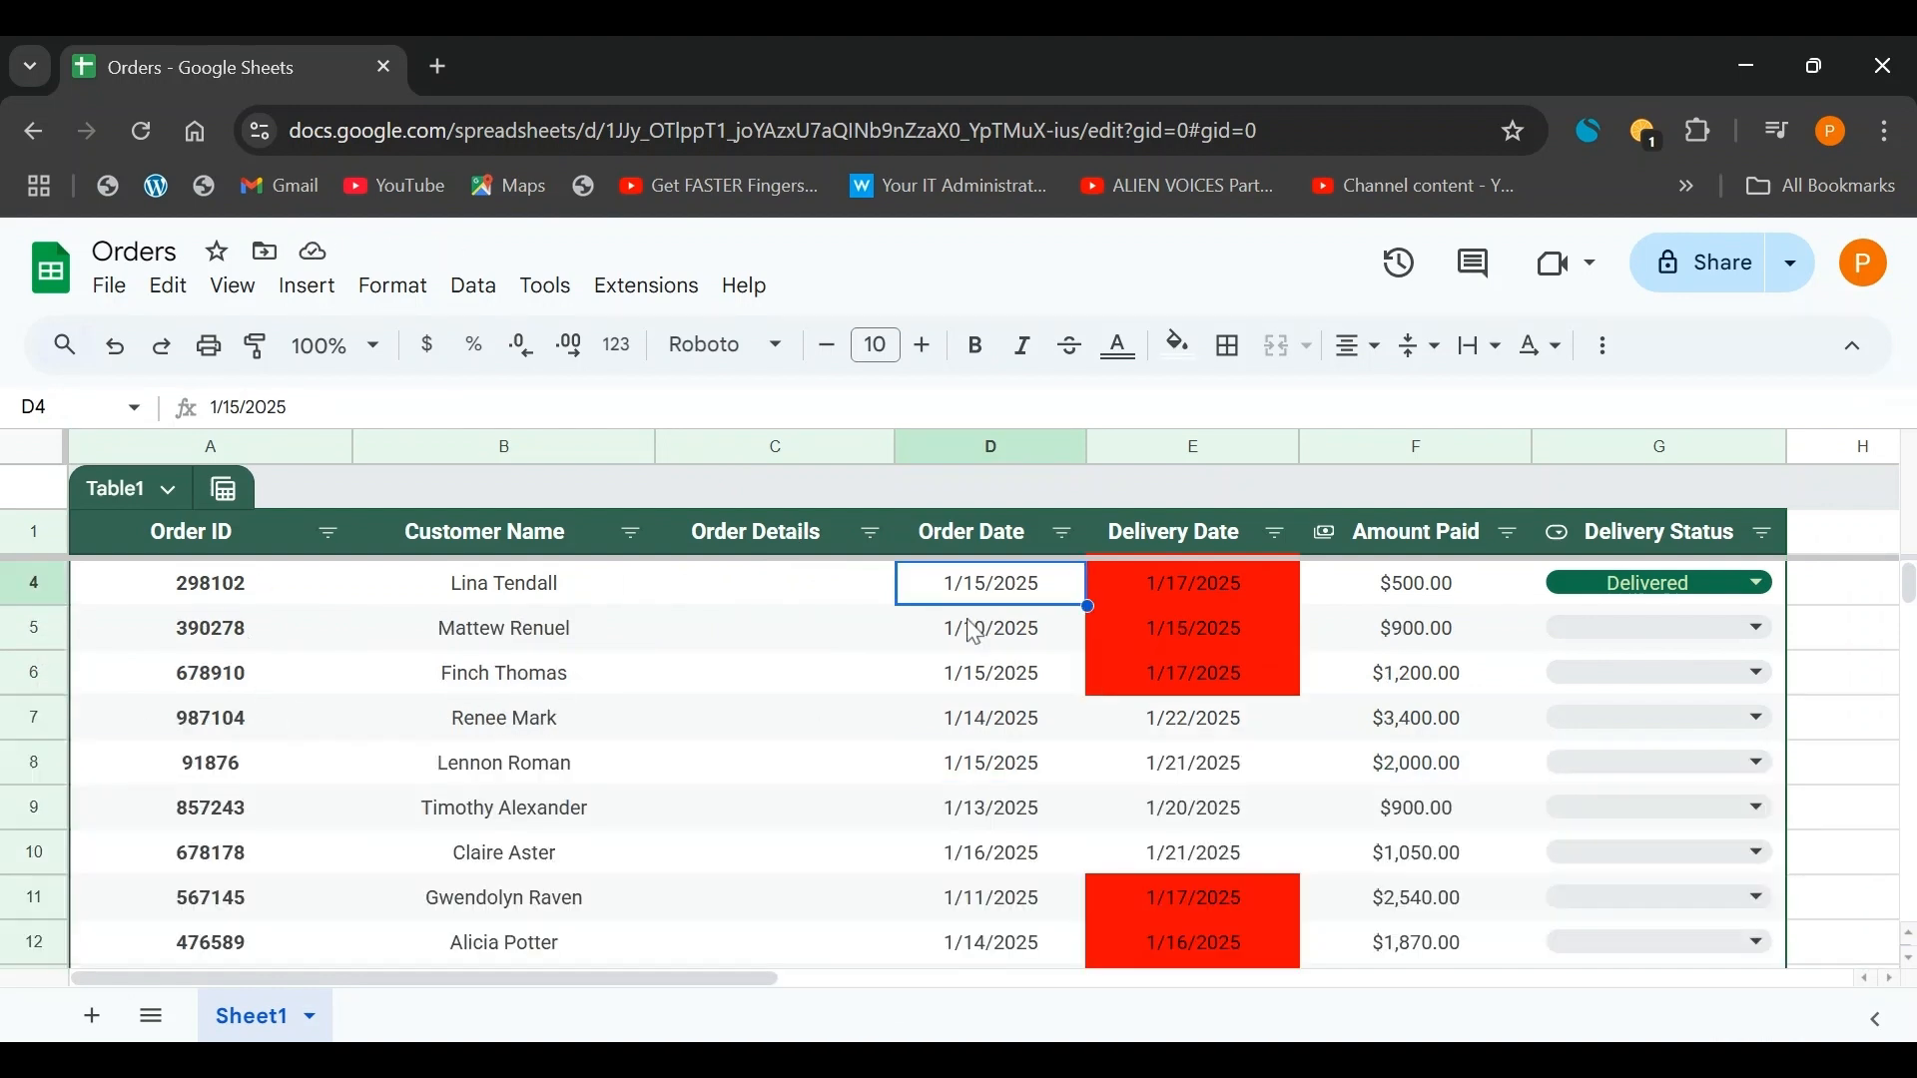
left_click(779, 629)
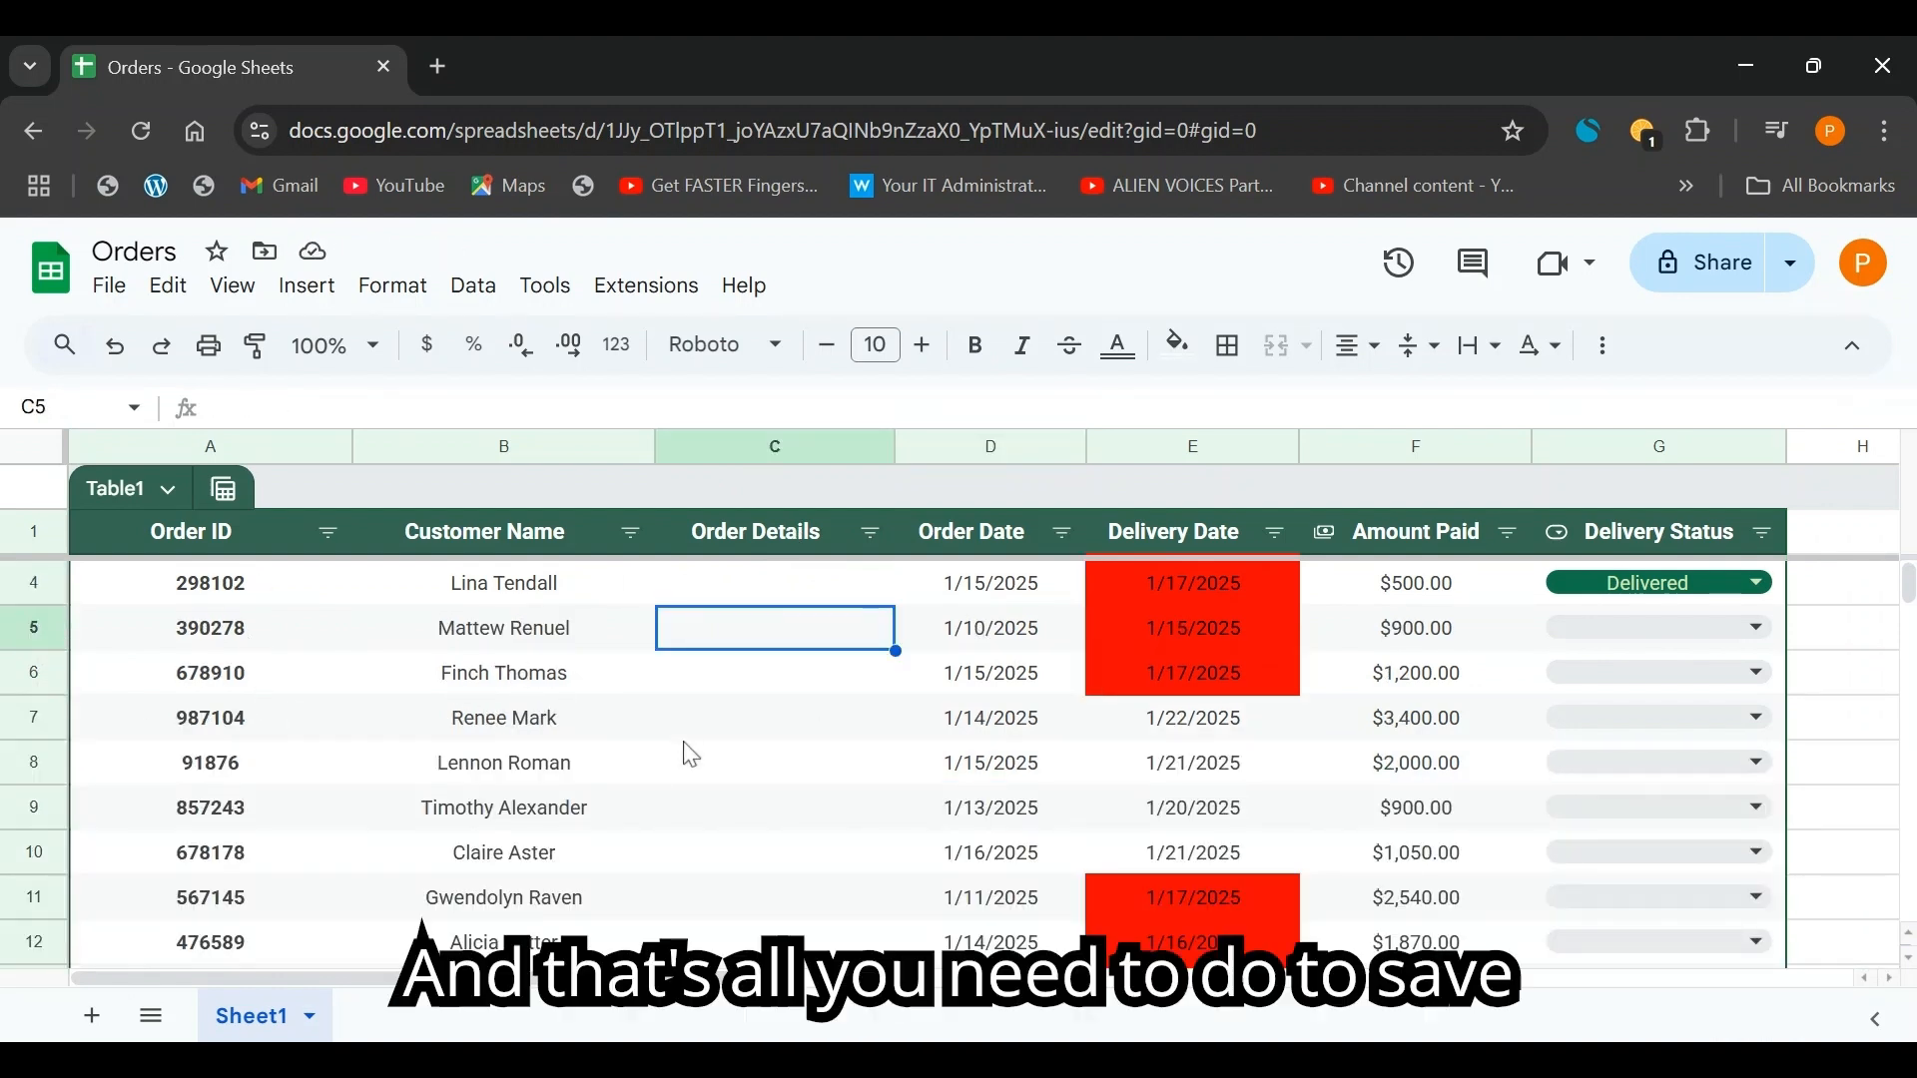